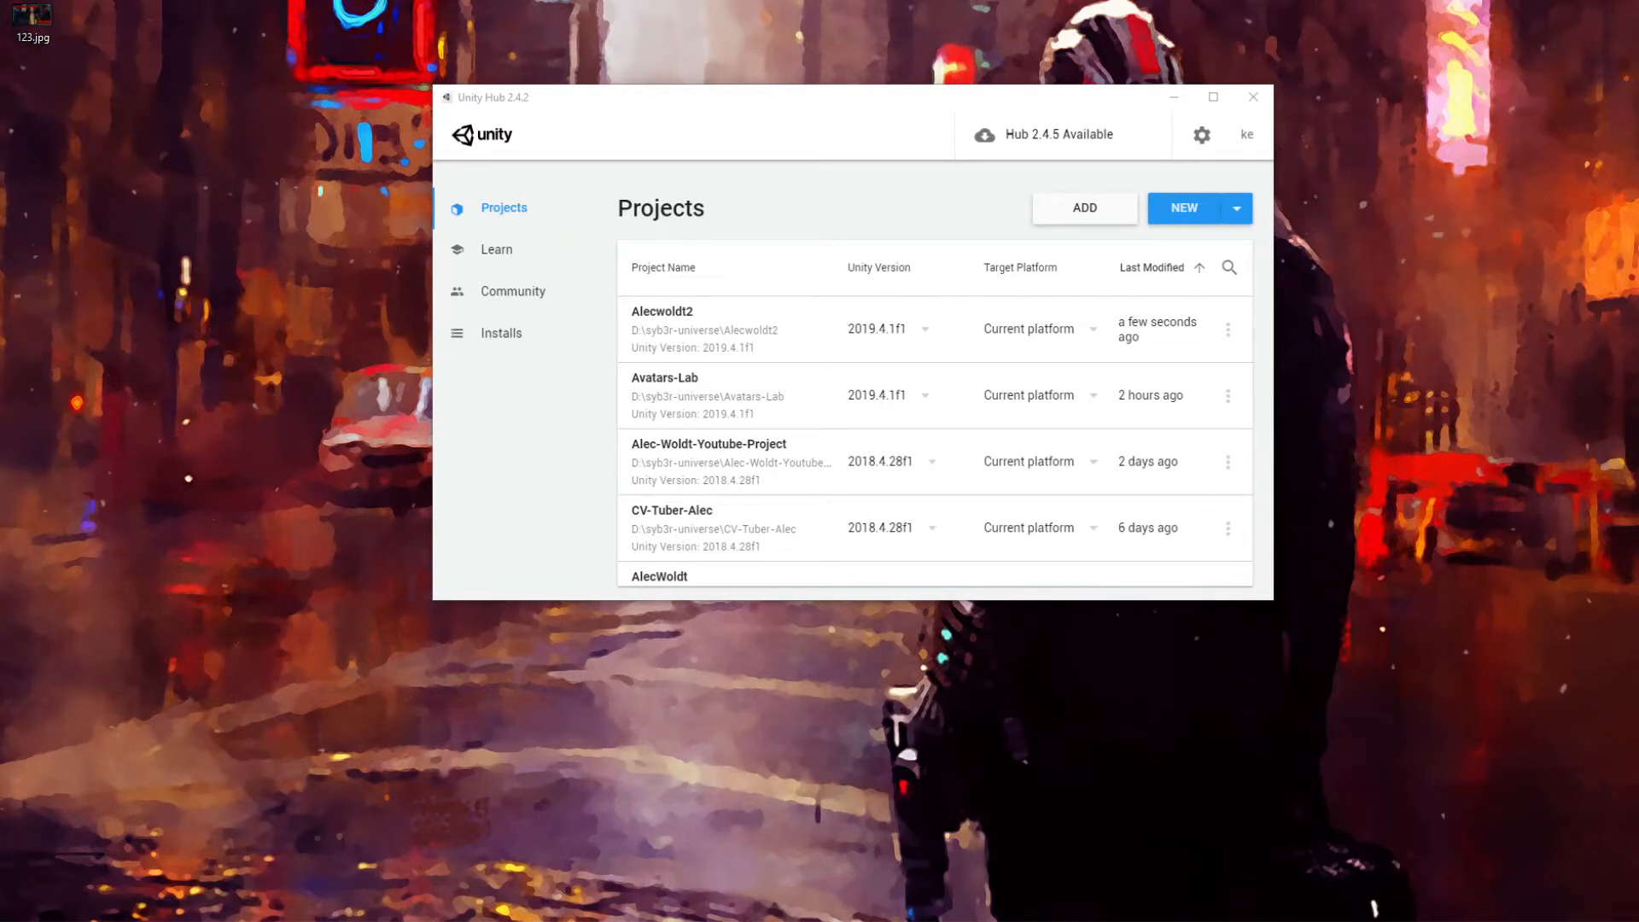
Create a new 3D project with Unity 2018.4.28f1, named Vtubing-Guide-Unity3d
click(1236, 220)
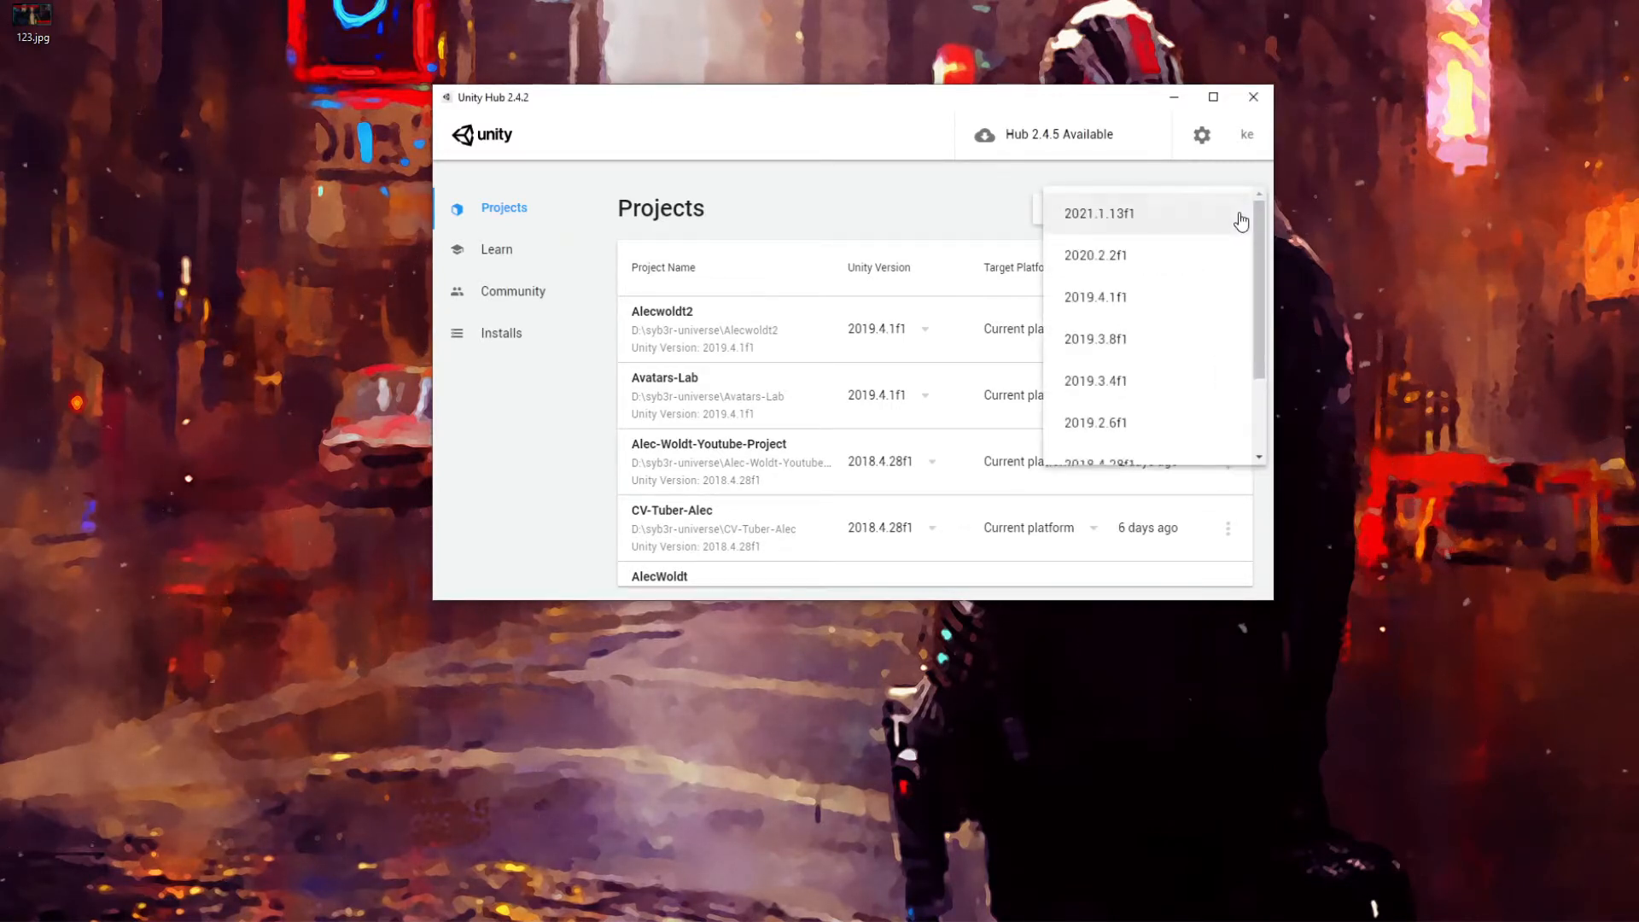
scroll(1167, 410, down, 2)
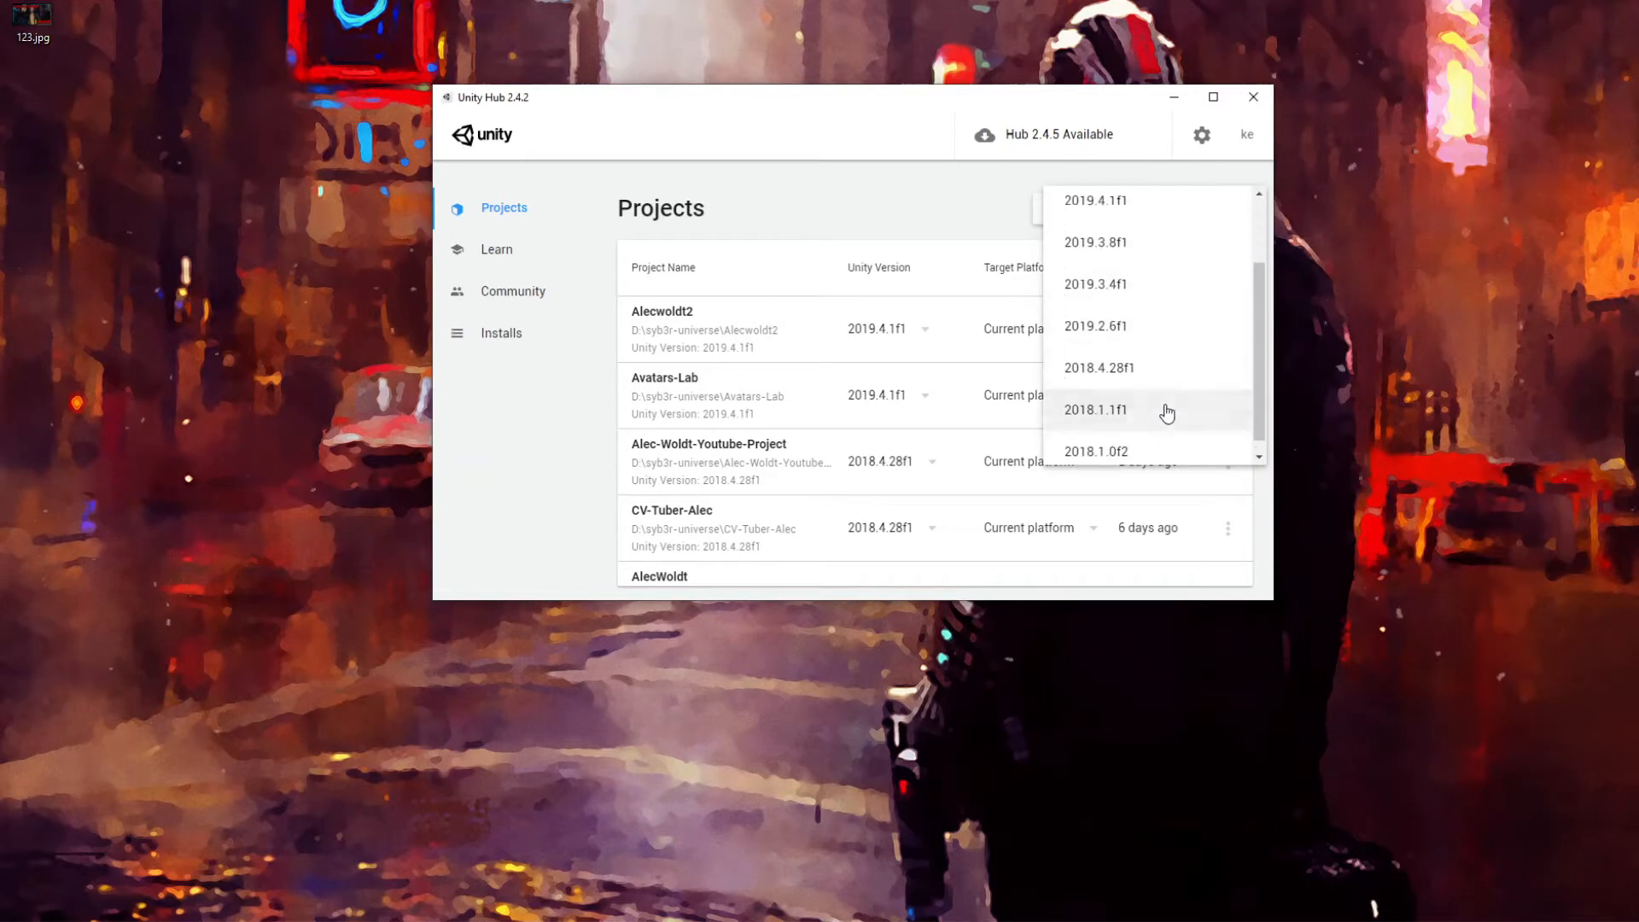
click(1156, 365)
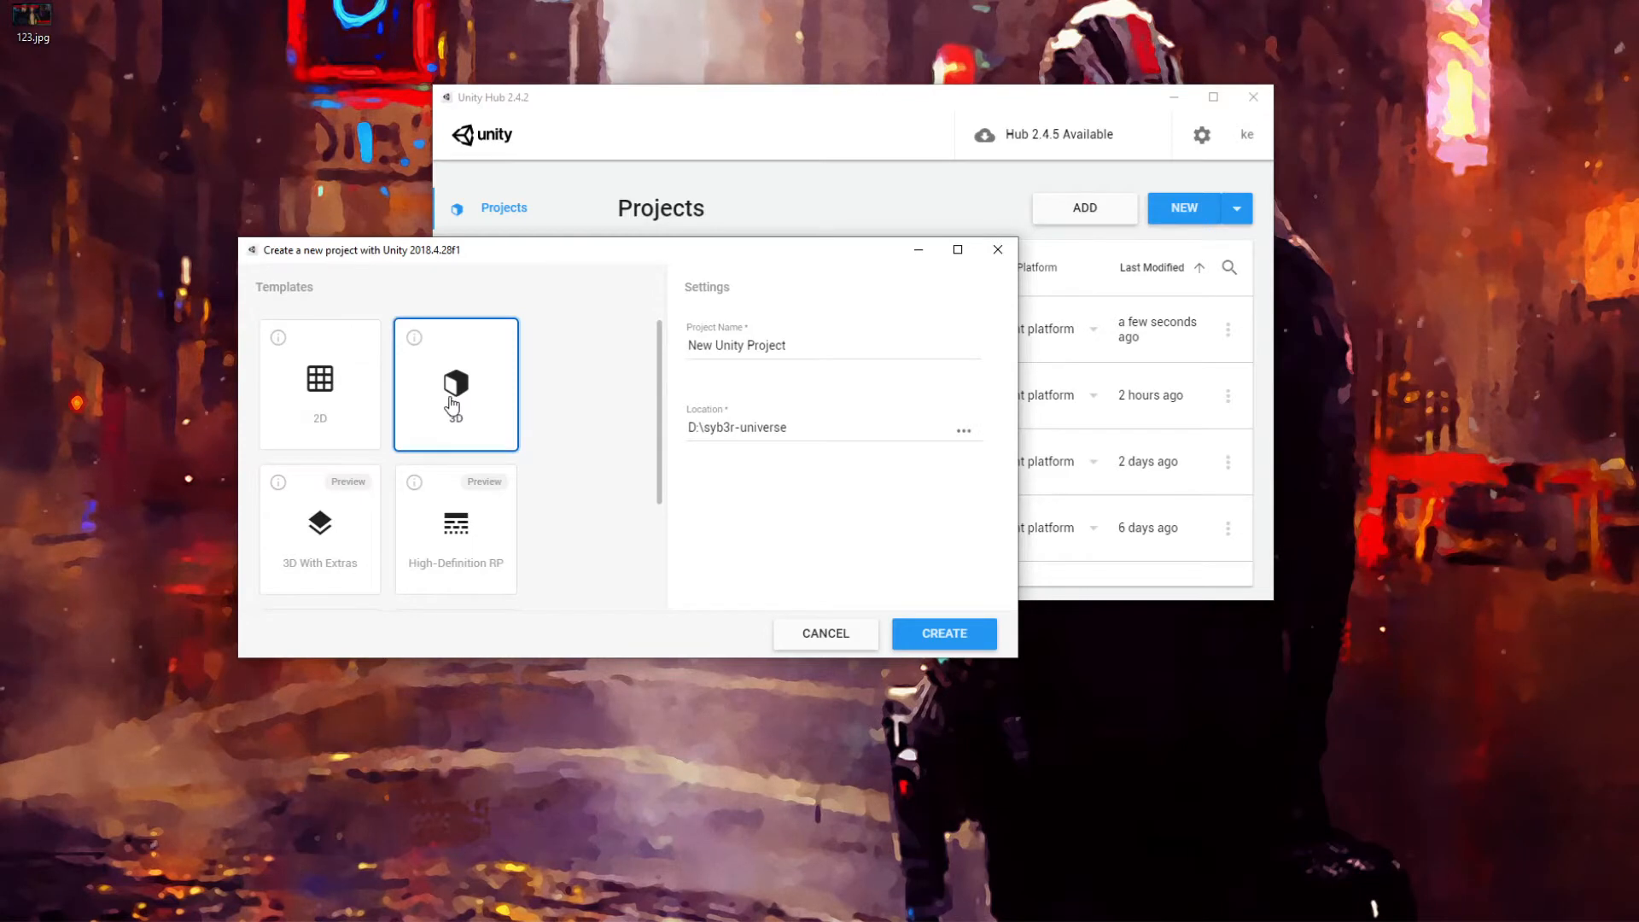
click(805, 343)
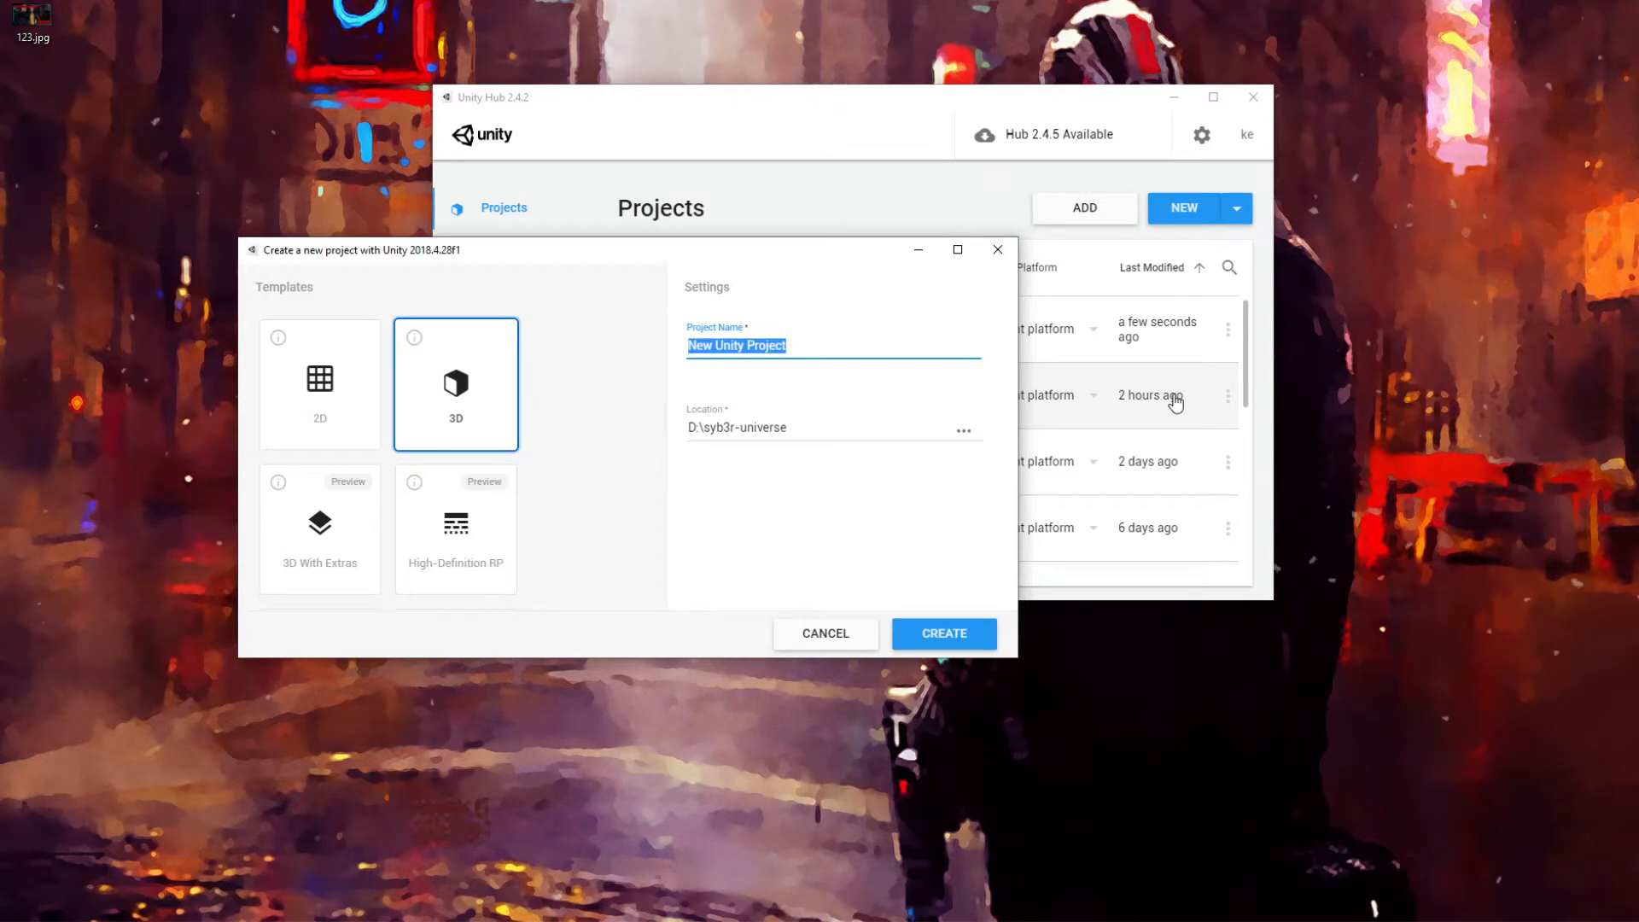
text(Vtub)
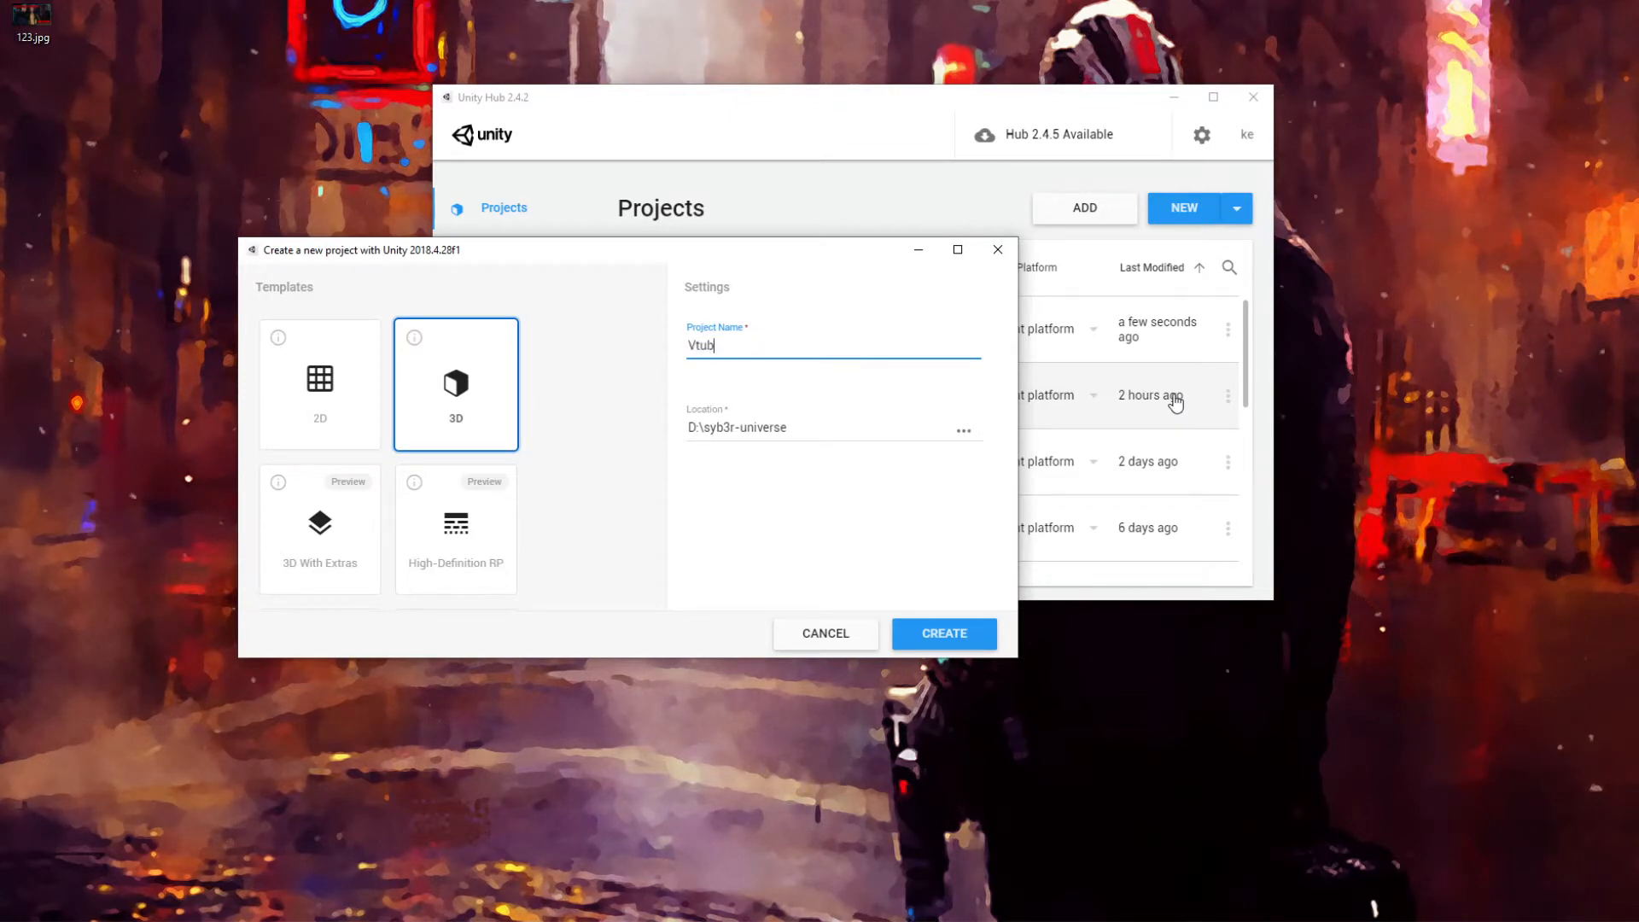
text(ing-Guide)
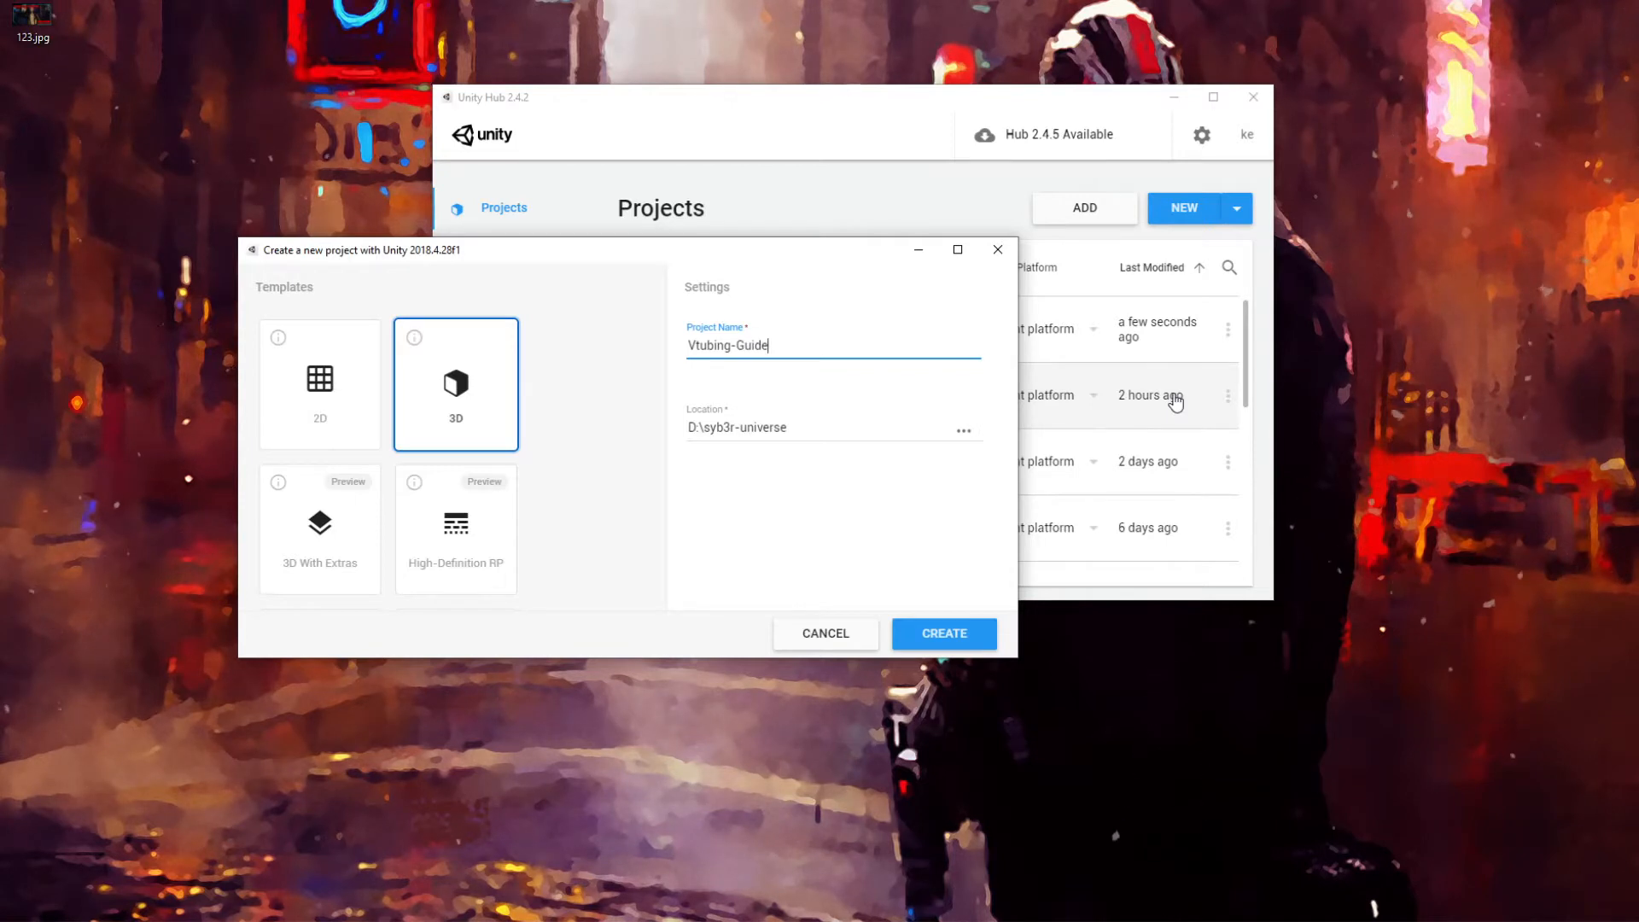
text(-Unity3d)
click(936, 642)
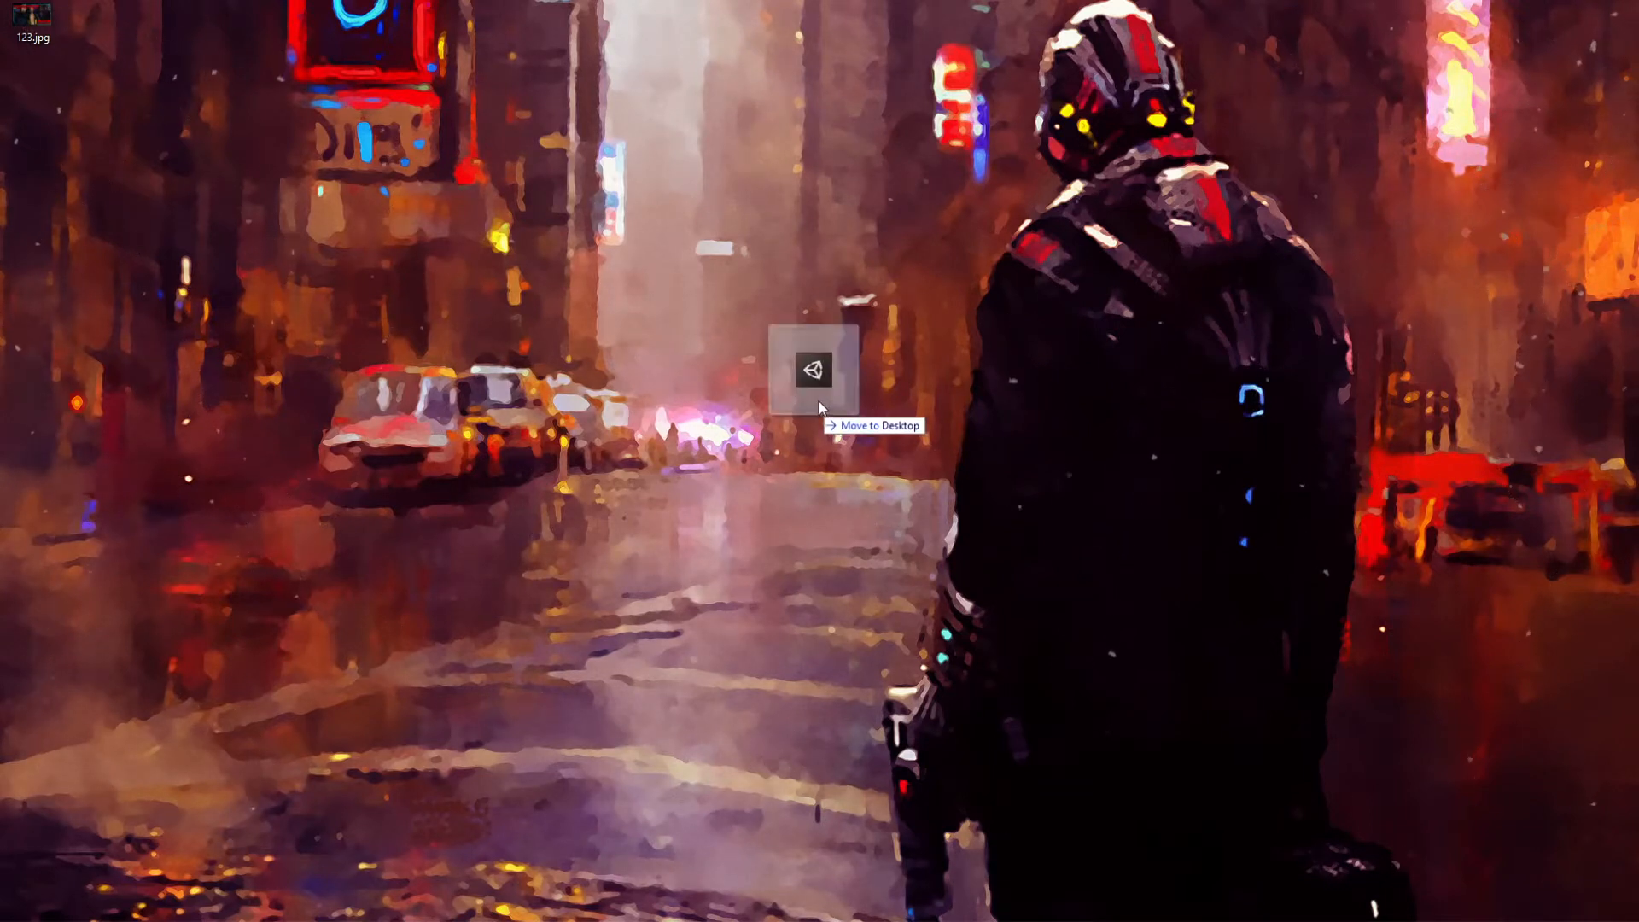
Put the UniVRM-0.62.0_0b7f package file on the desktop and import all its contents into the Unity project
drag(892, 229, 893, 227)
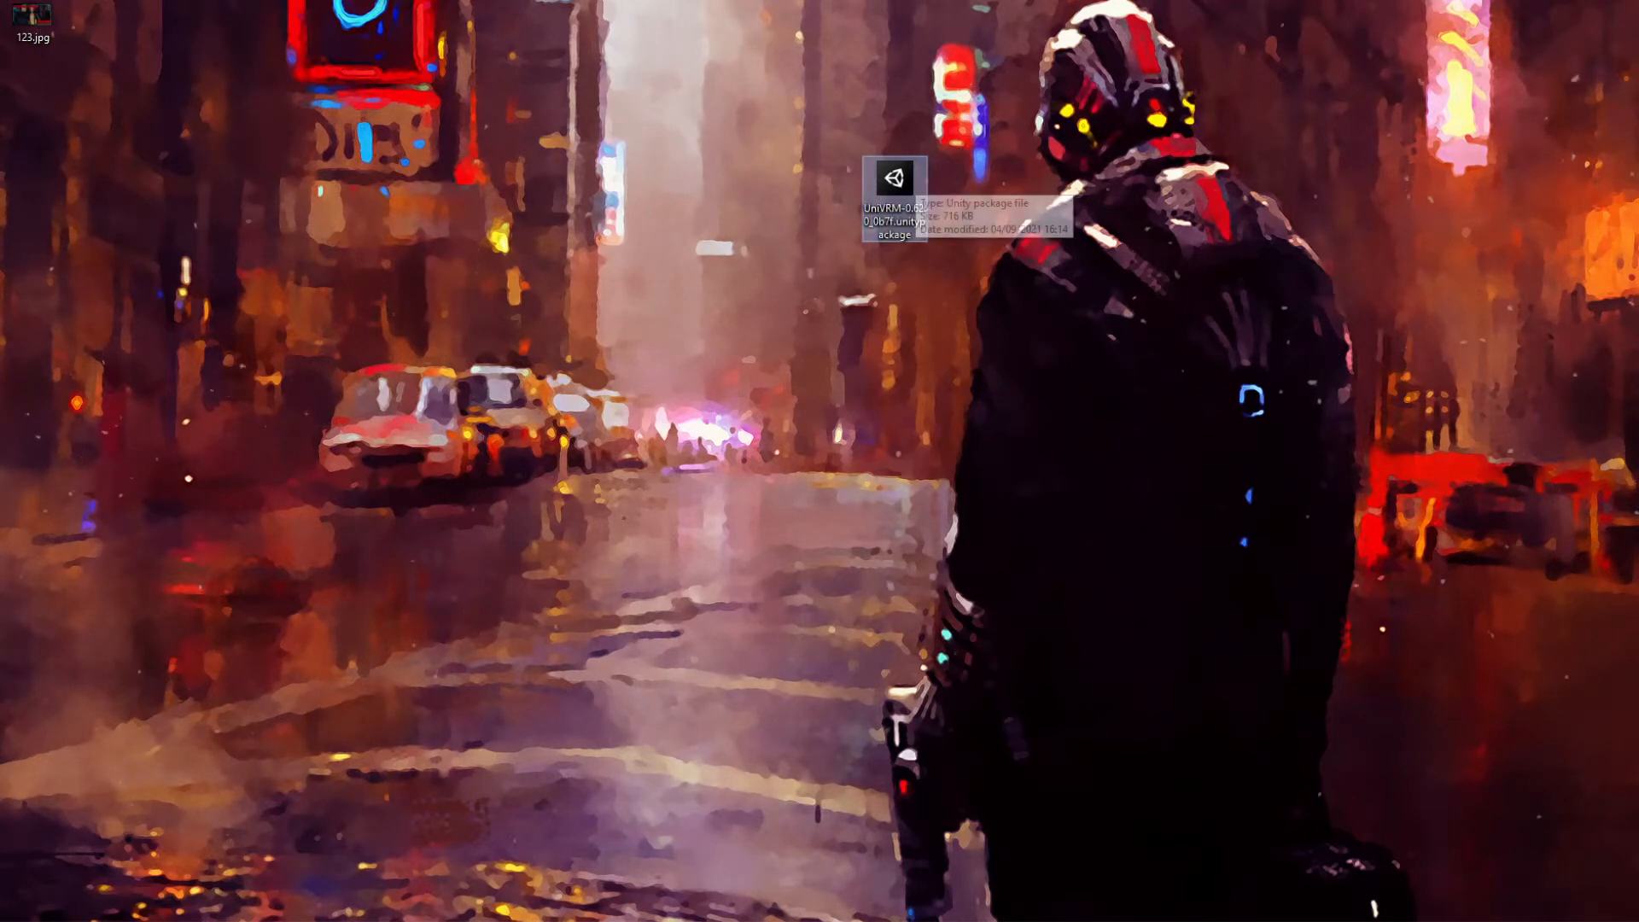
click(891, 195)
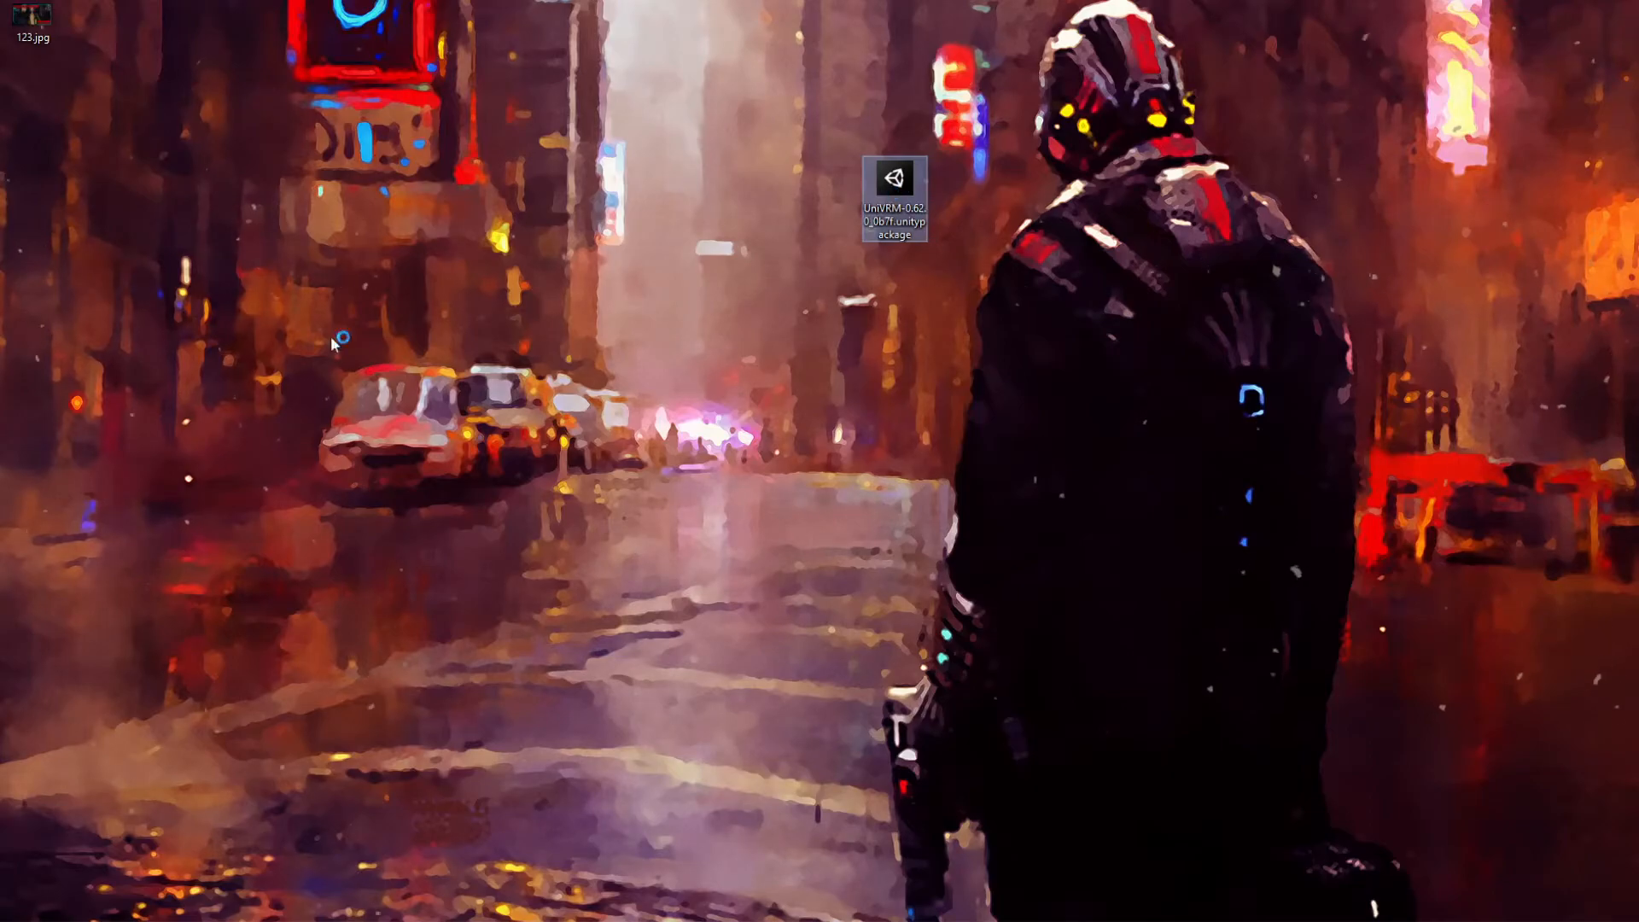
click(444, 920)
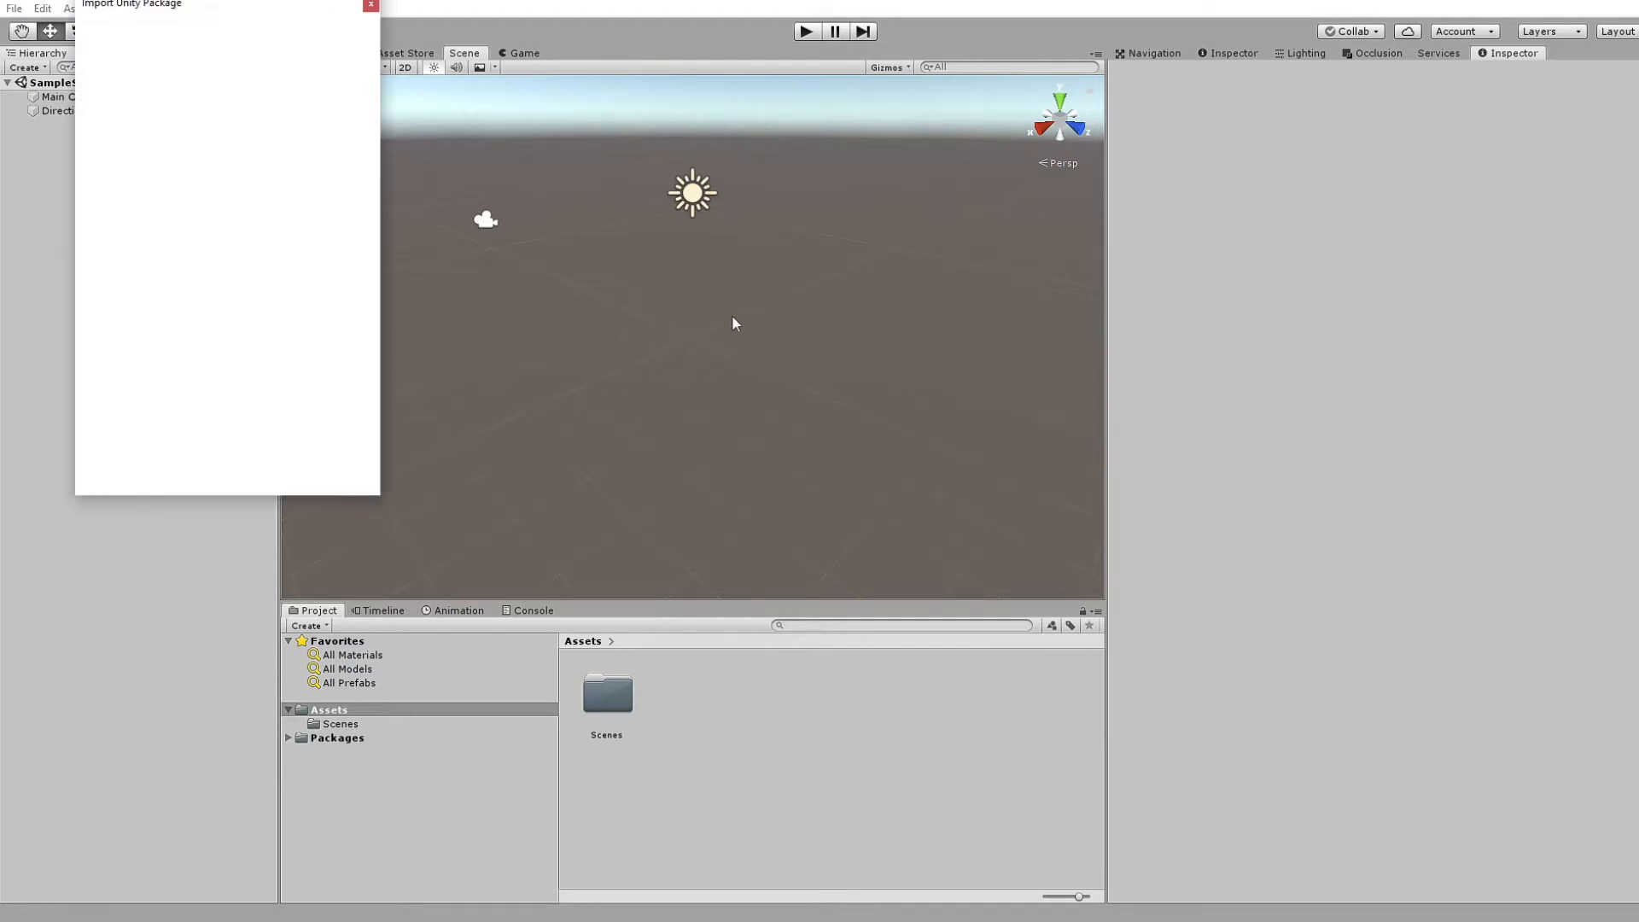
scroll(275, 320, down, 20)
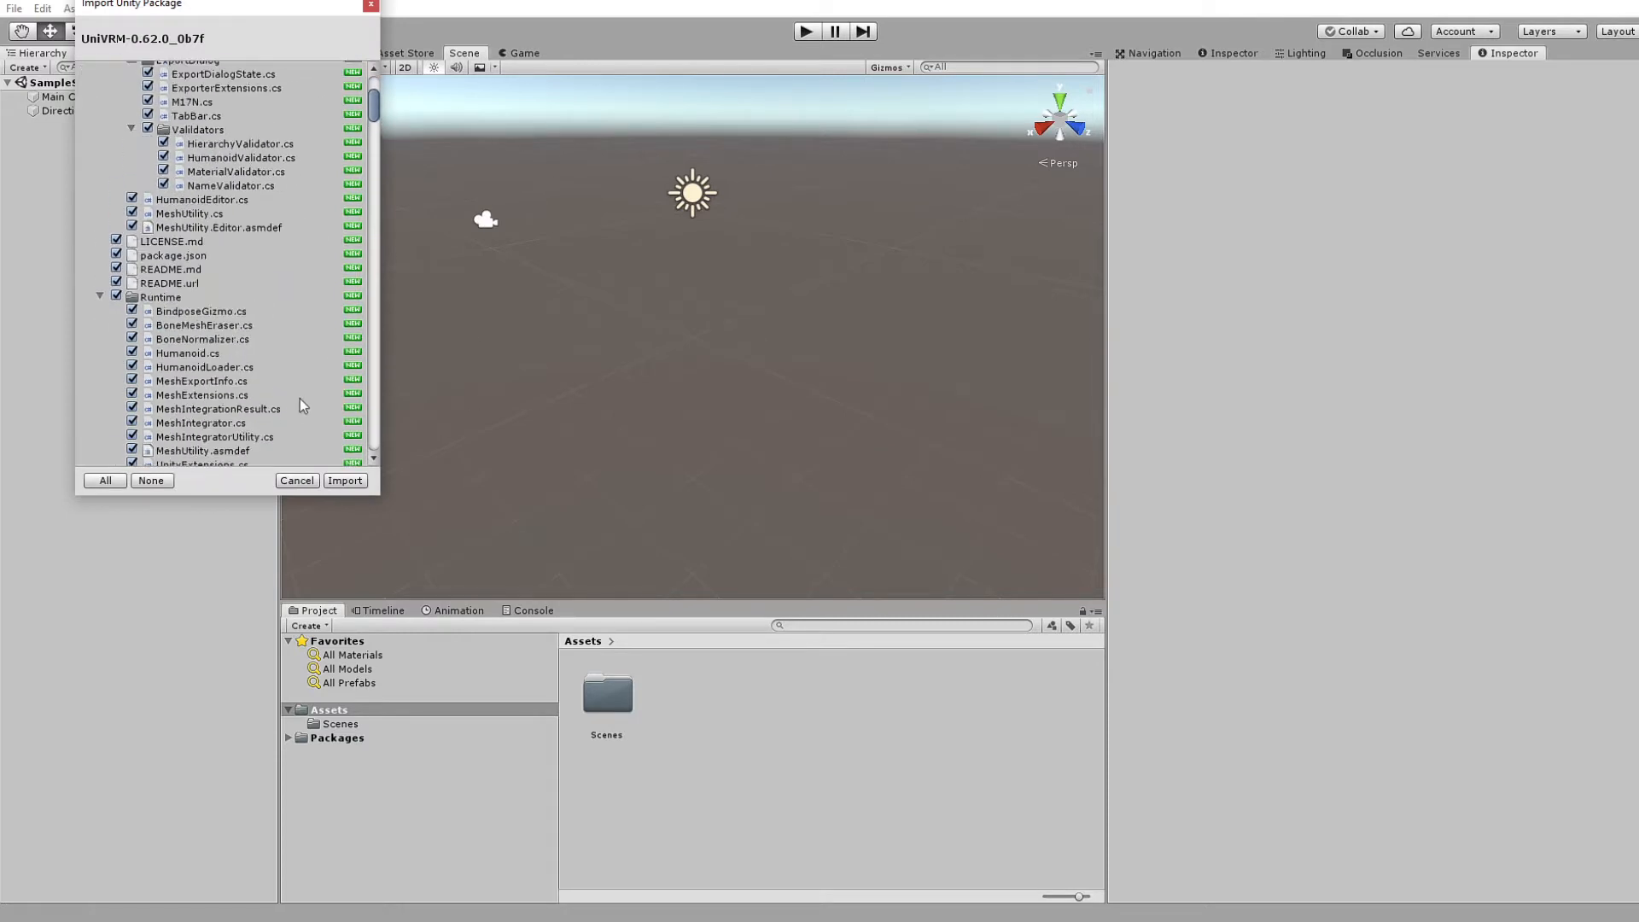
click(346, 481)
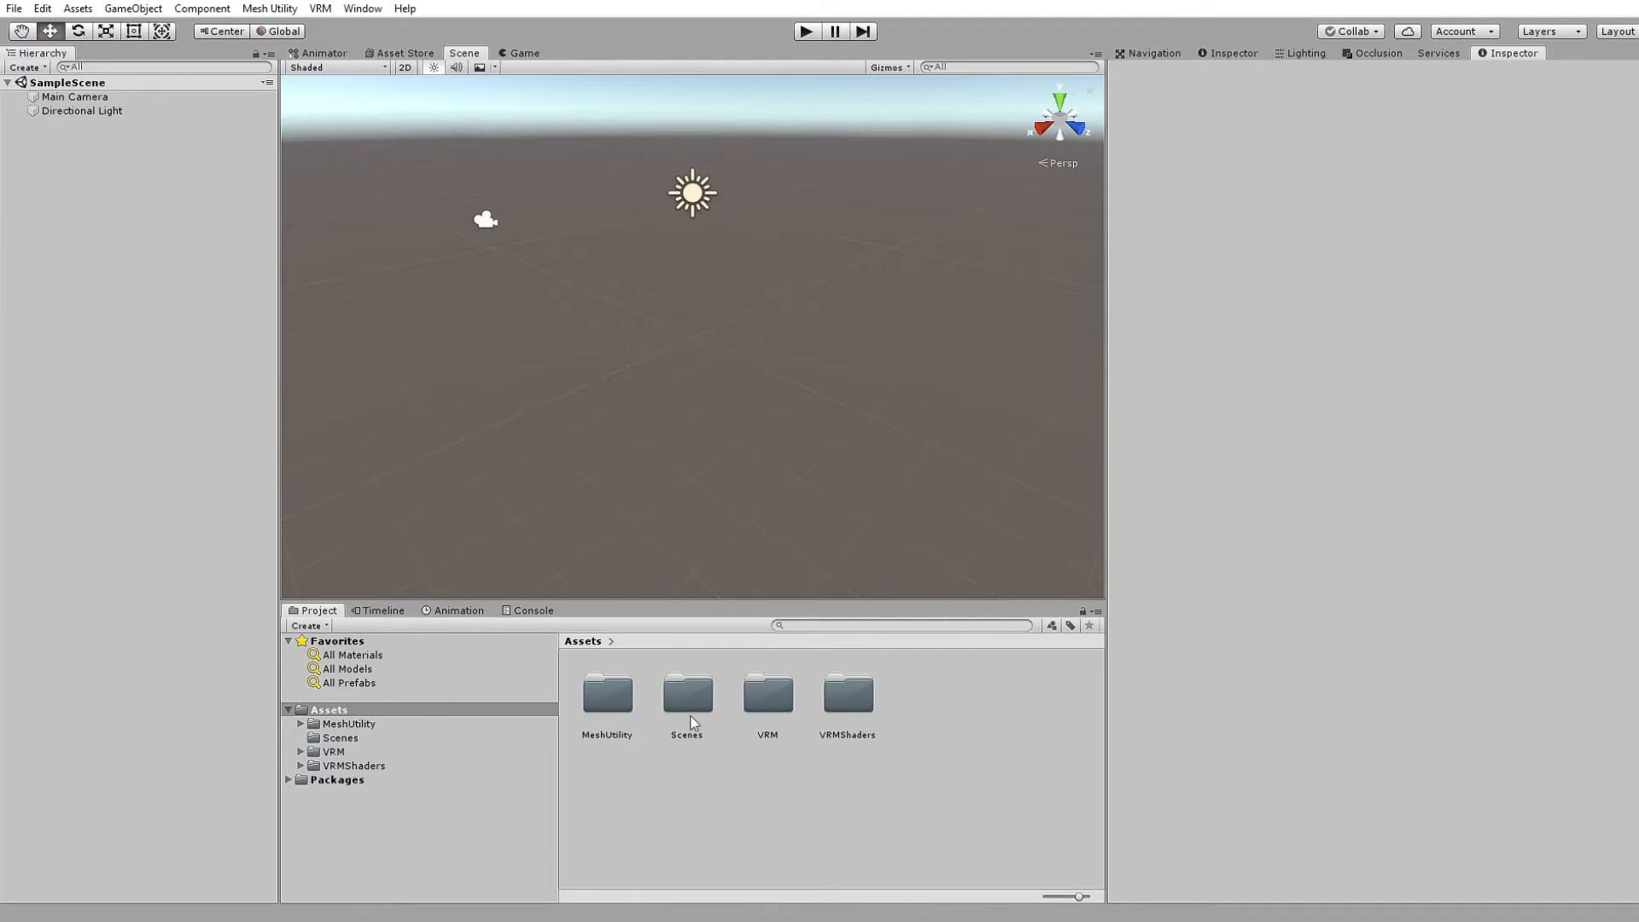
Create a folder named VRM-Model in Assets and open it
right_click(360, 709)
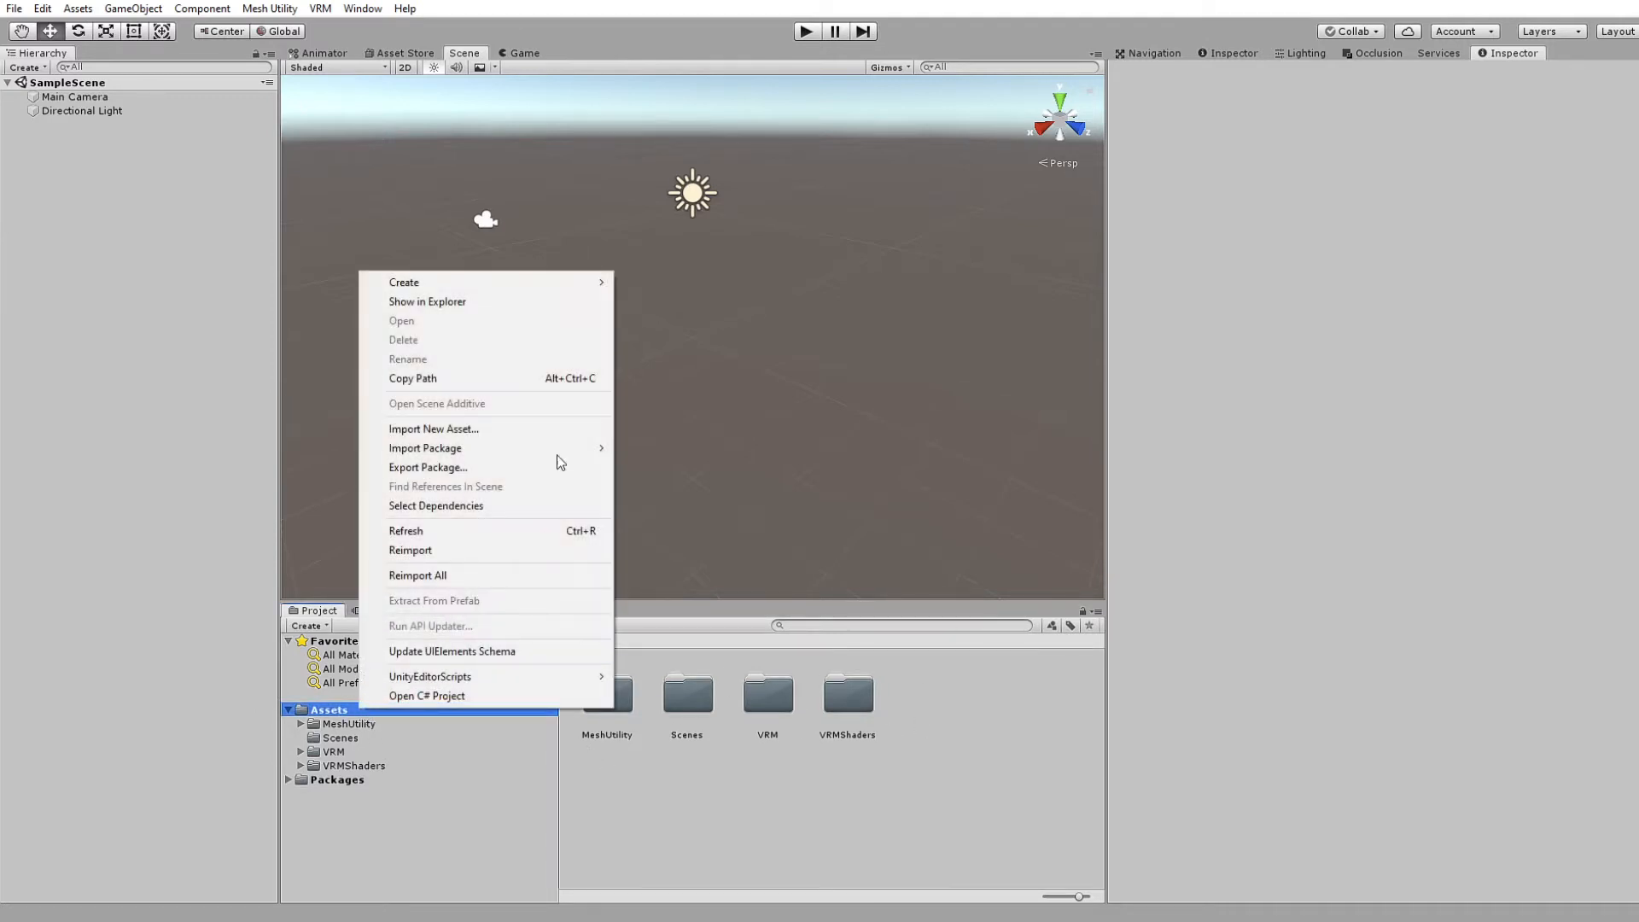
mouse_move(606, 282)
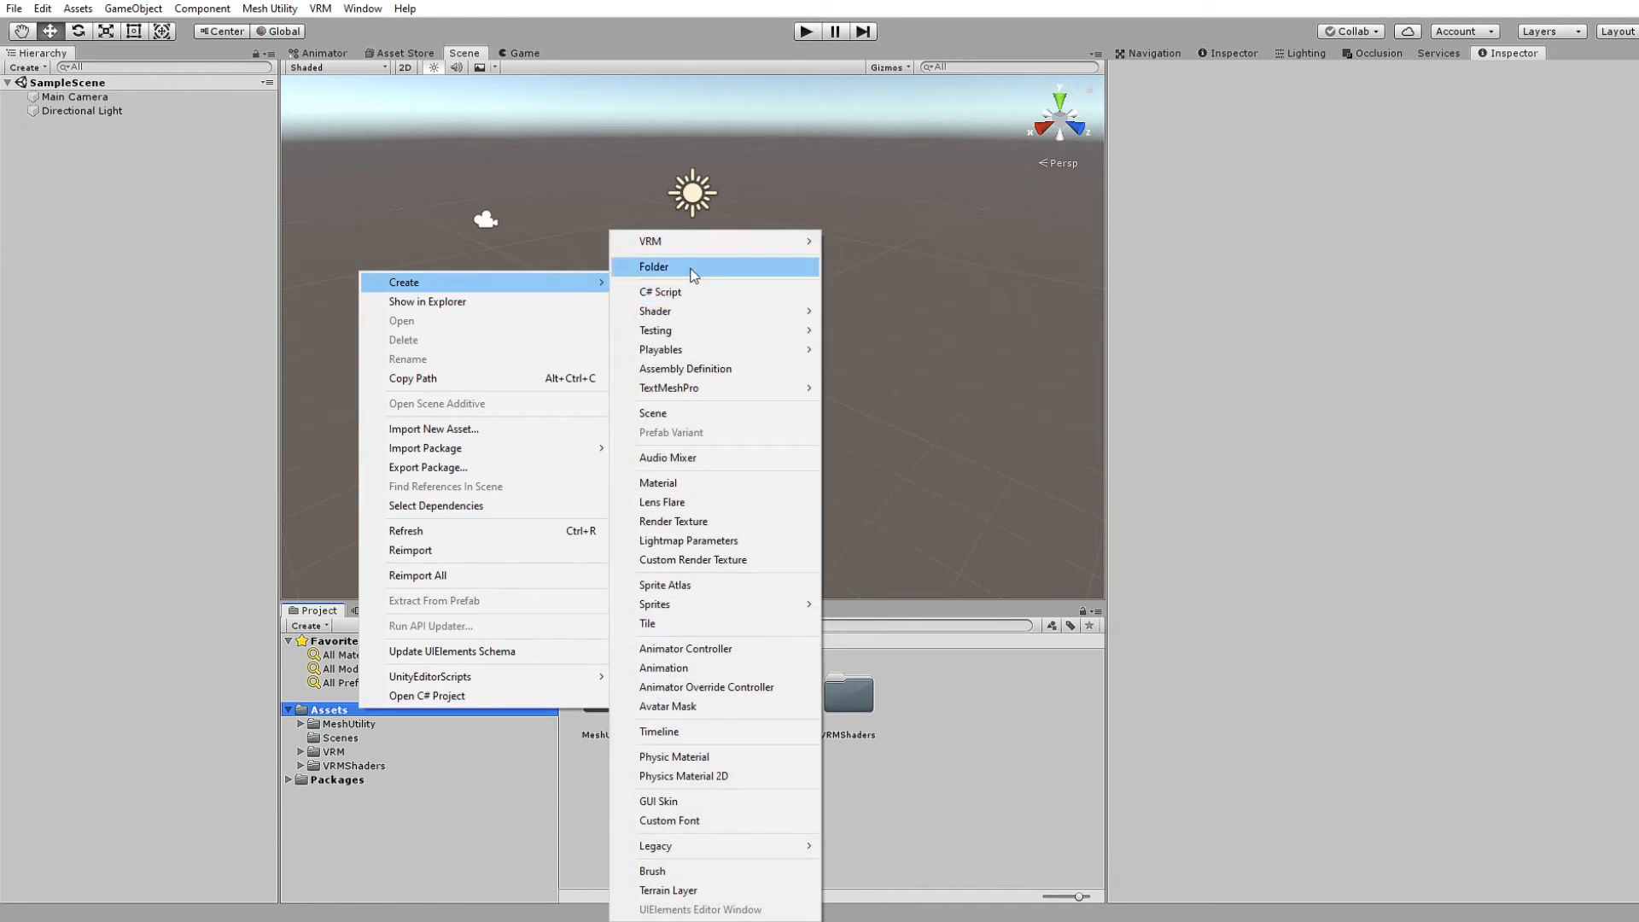
click(688, 265)
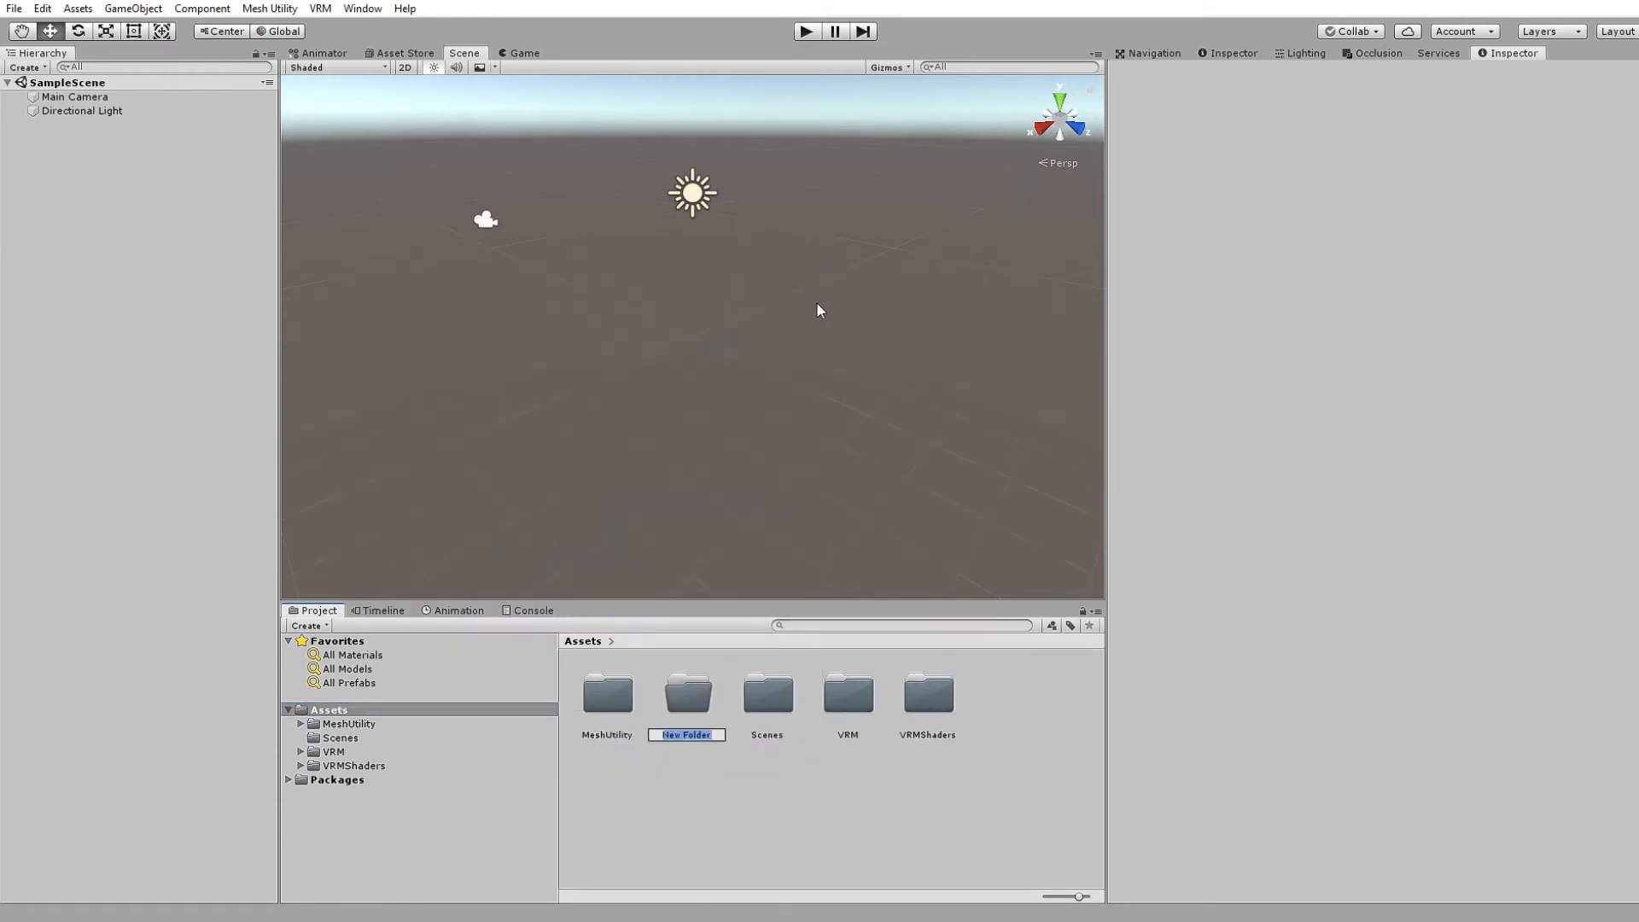
text(M)
text(RM-)
key(Return)
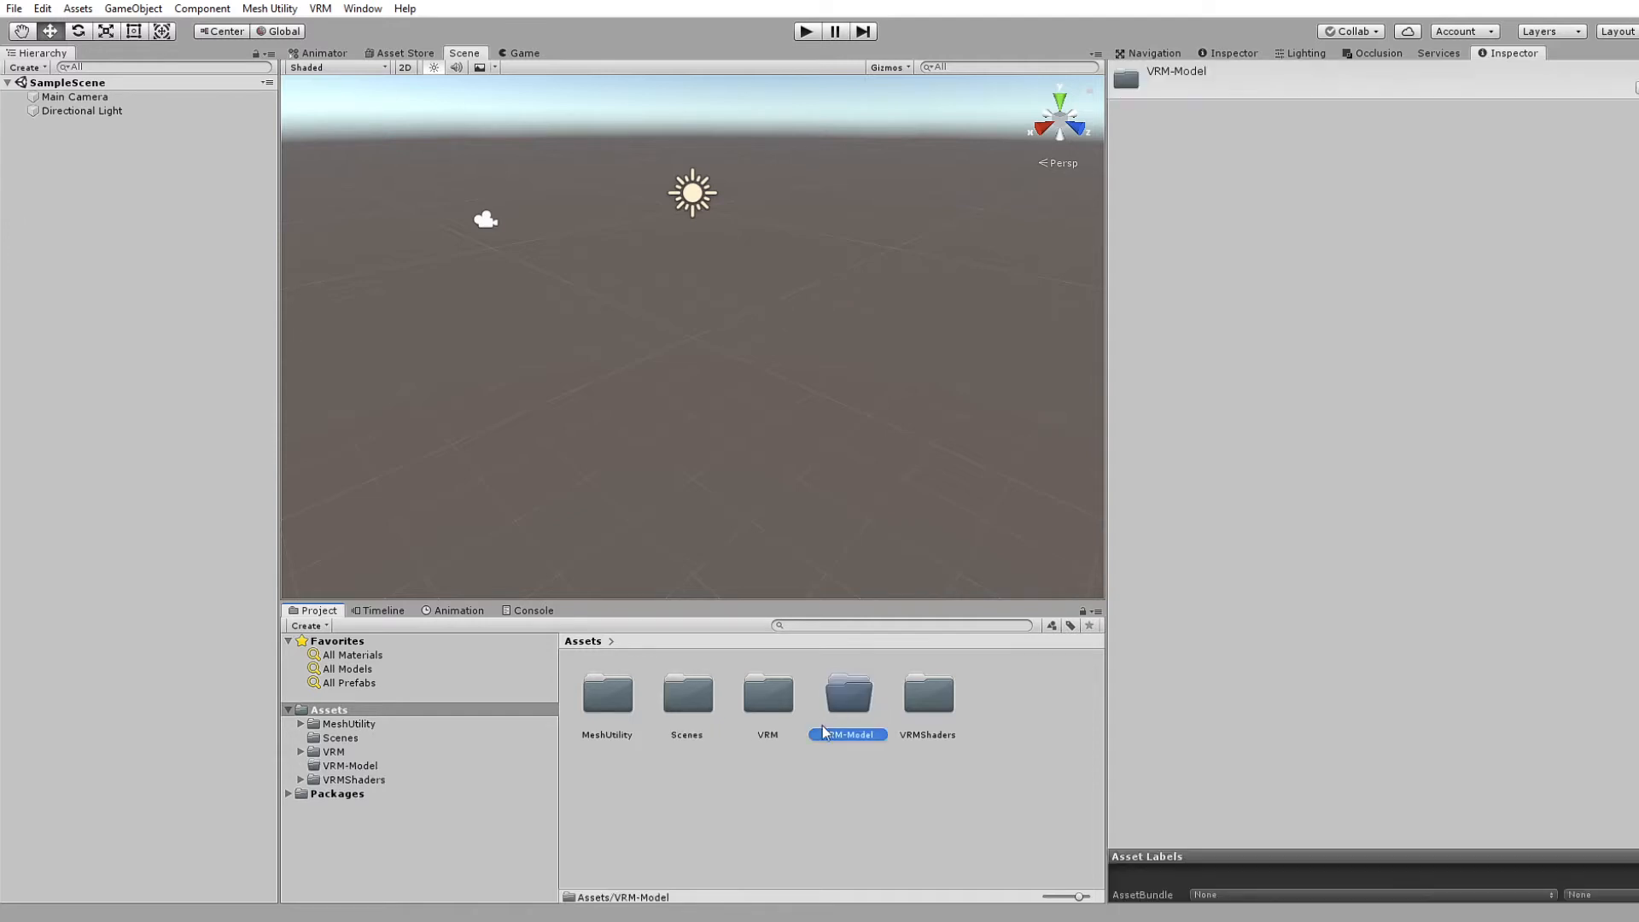
double_click(862, 697)
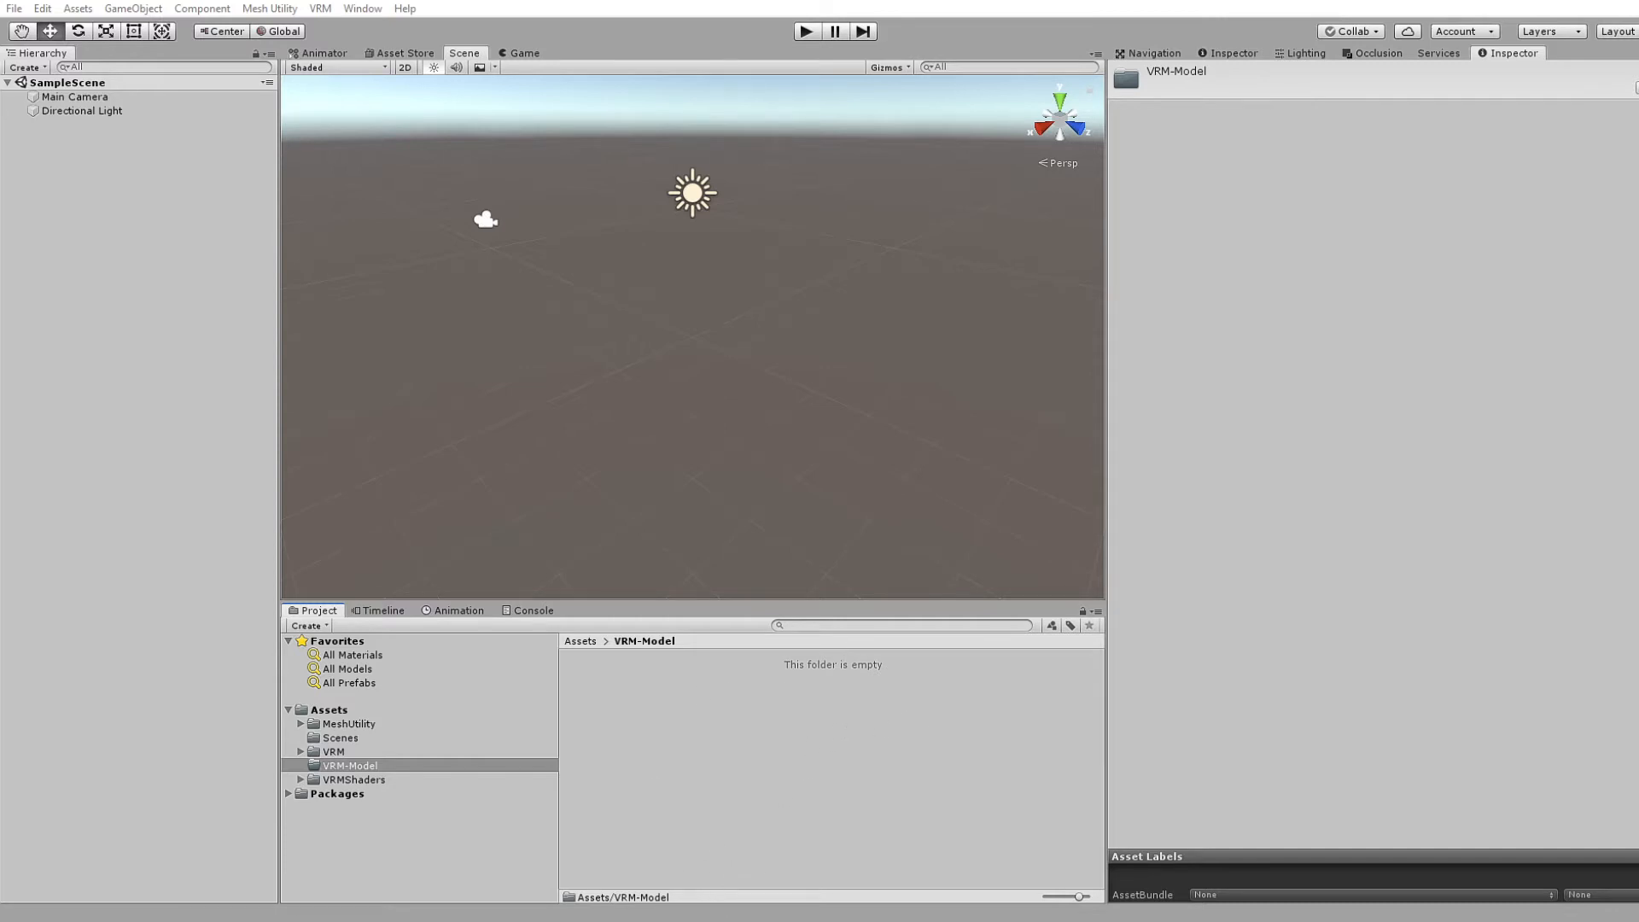
Import the VRM avatar file into the VRM-Model folder and add its generated prefab to SampleScene
drag(248, 780, 806, 699)
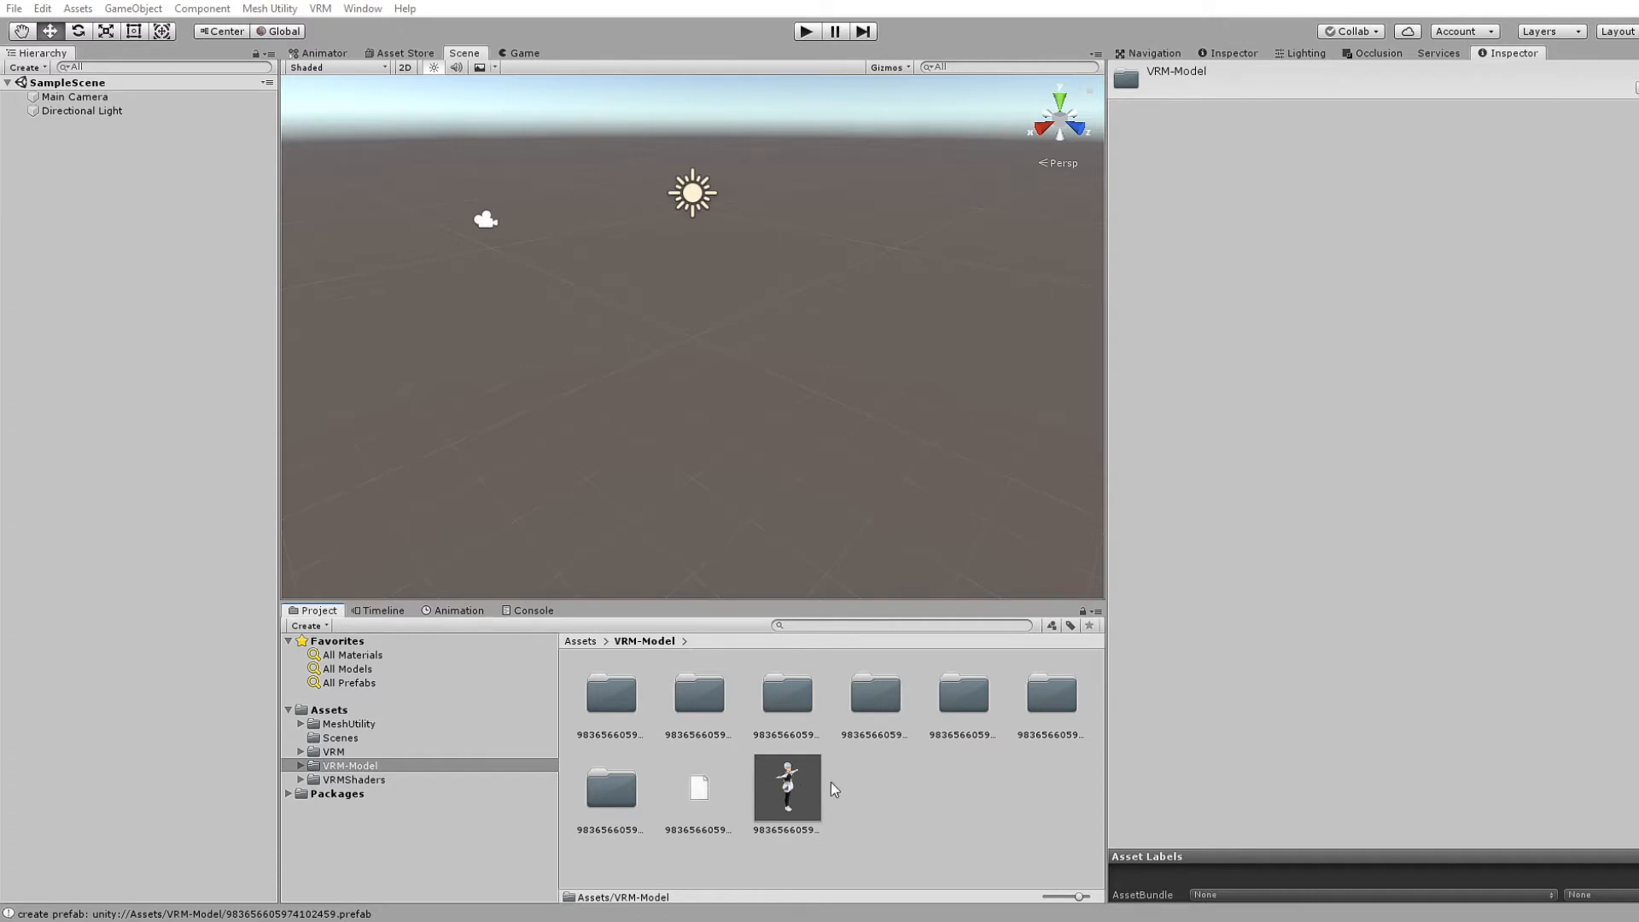
drag(782, 793, 147, 258)
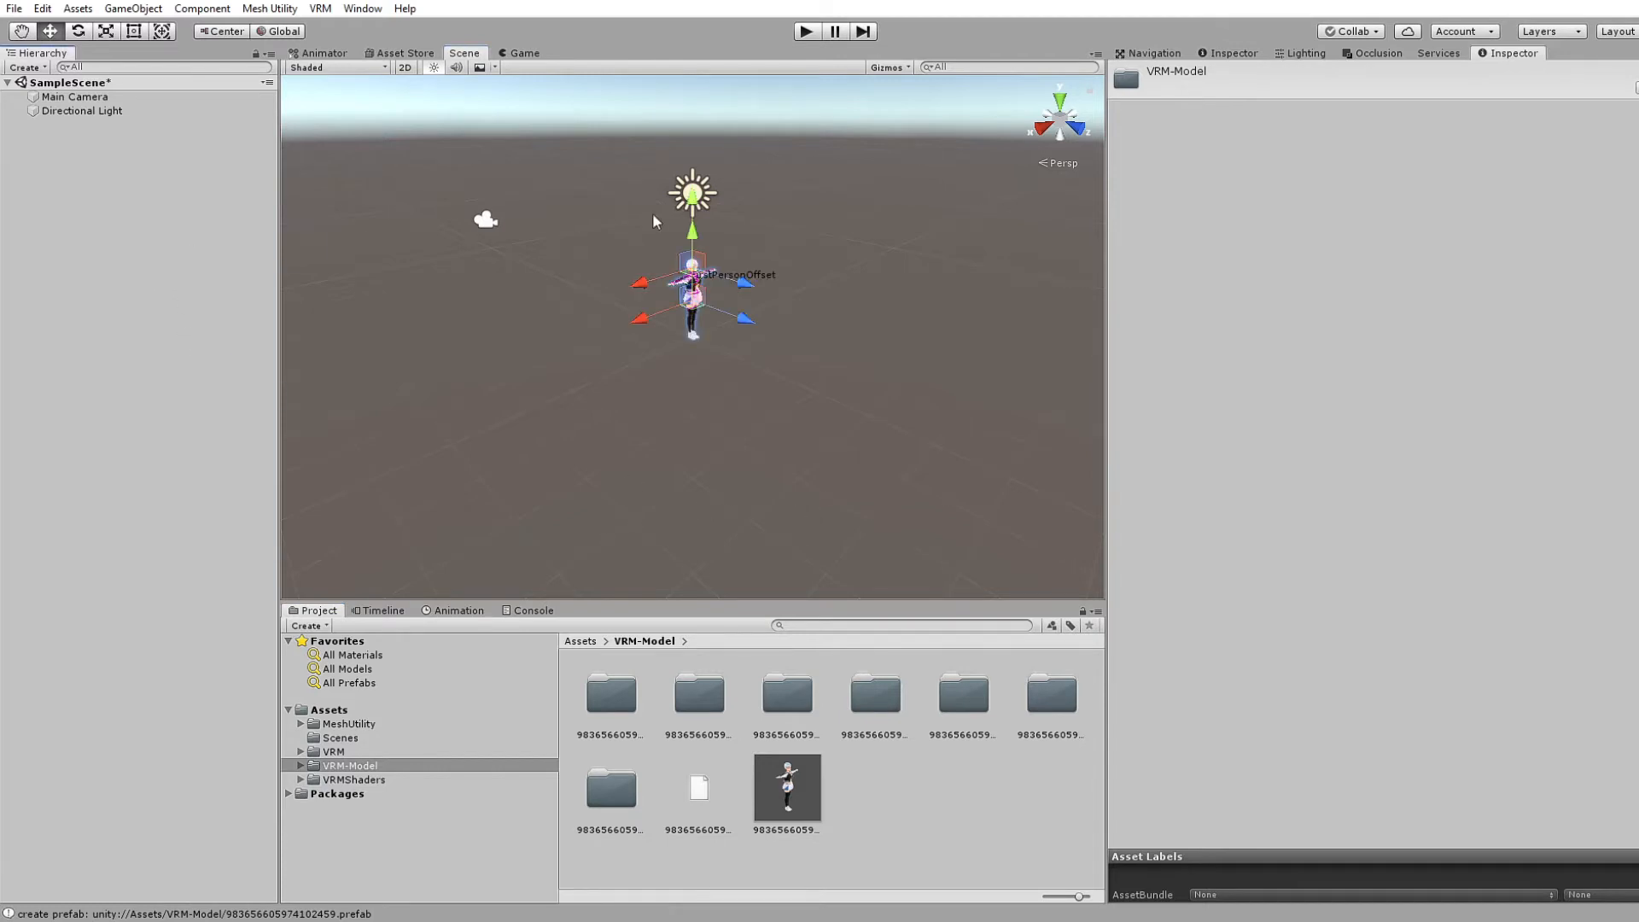
scroll(793, 320, up, 8)
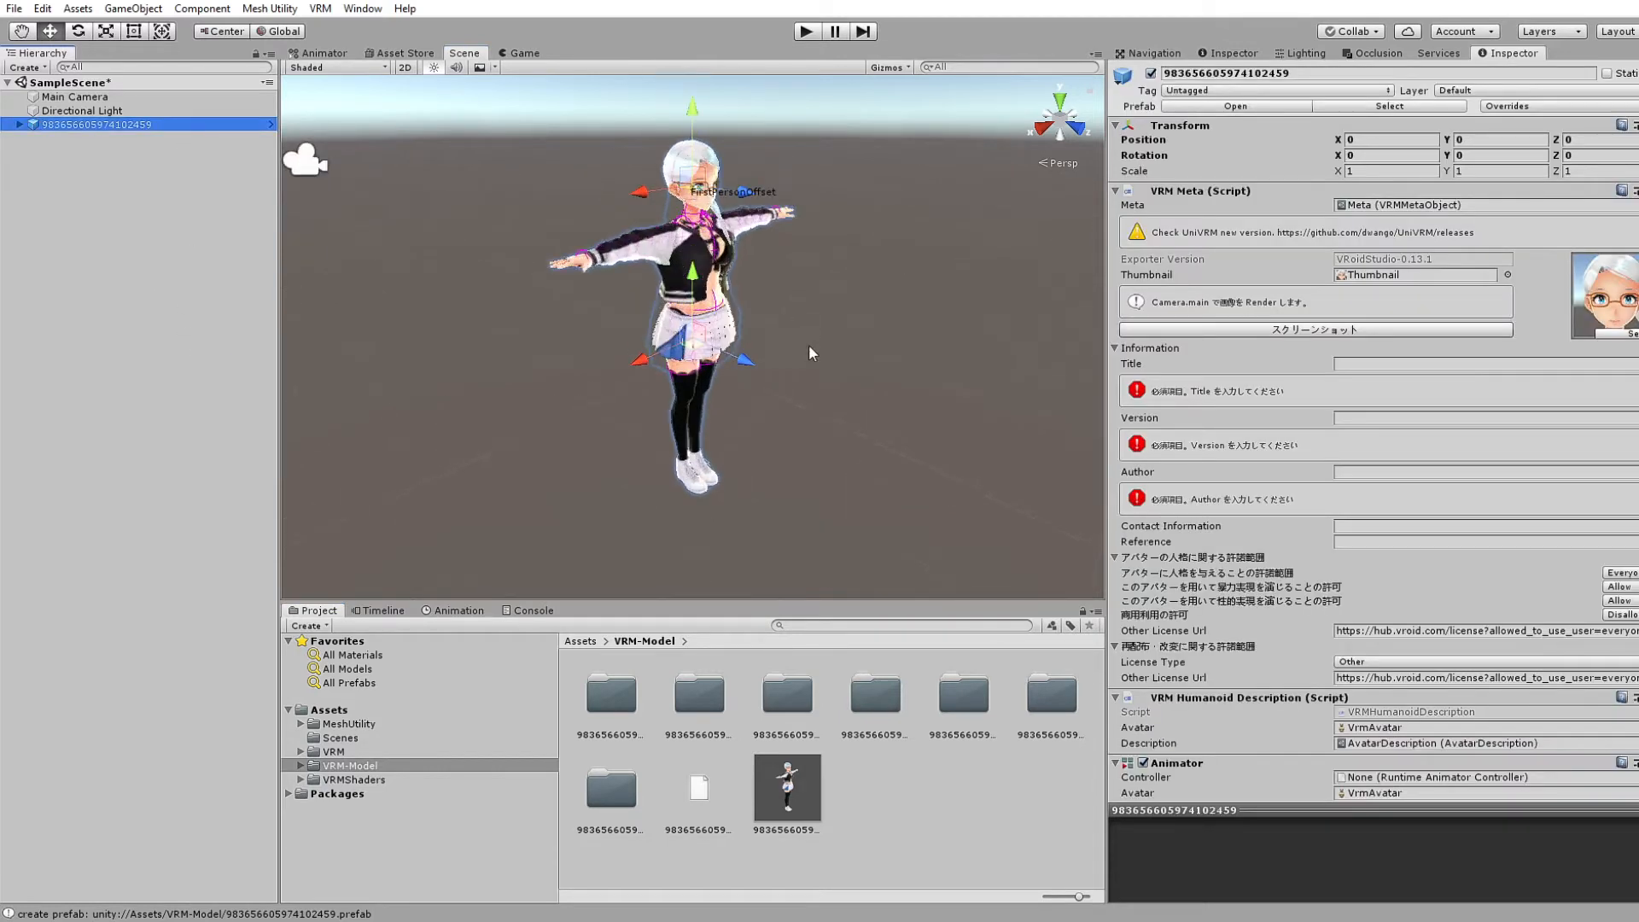
right_drag(807, 345, 730, 330)
middle_drag(653, 335, 432, 369)
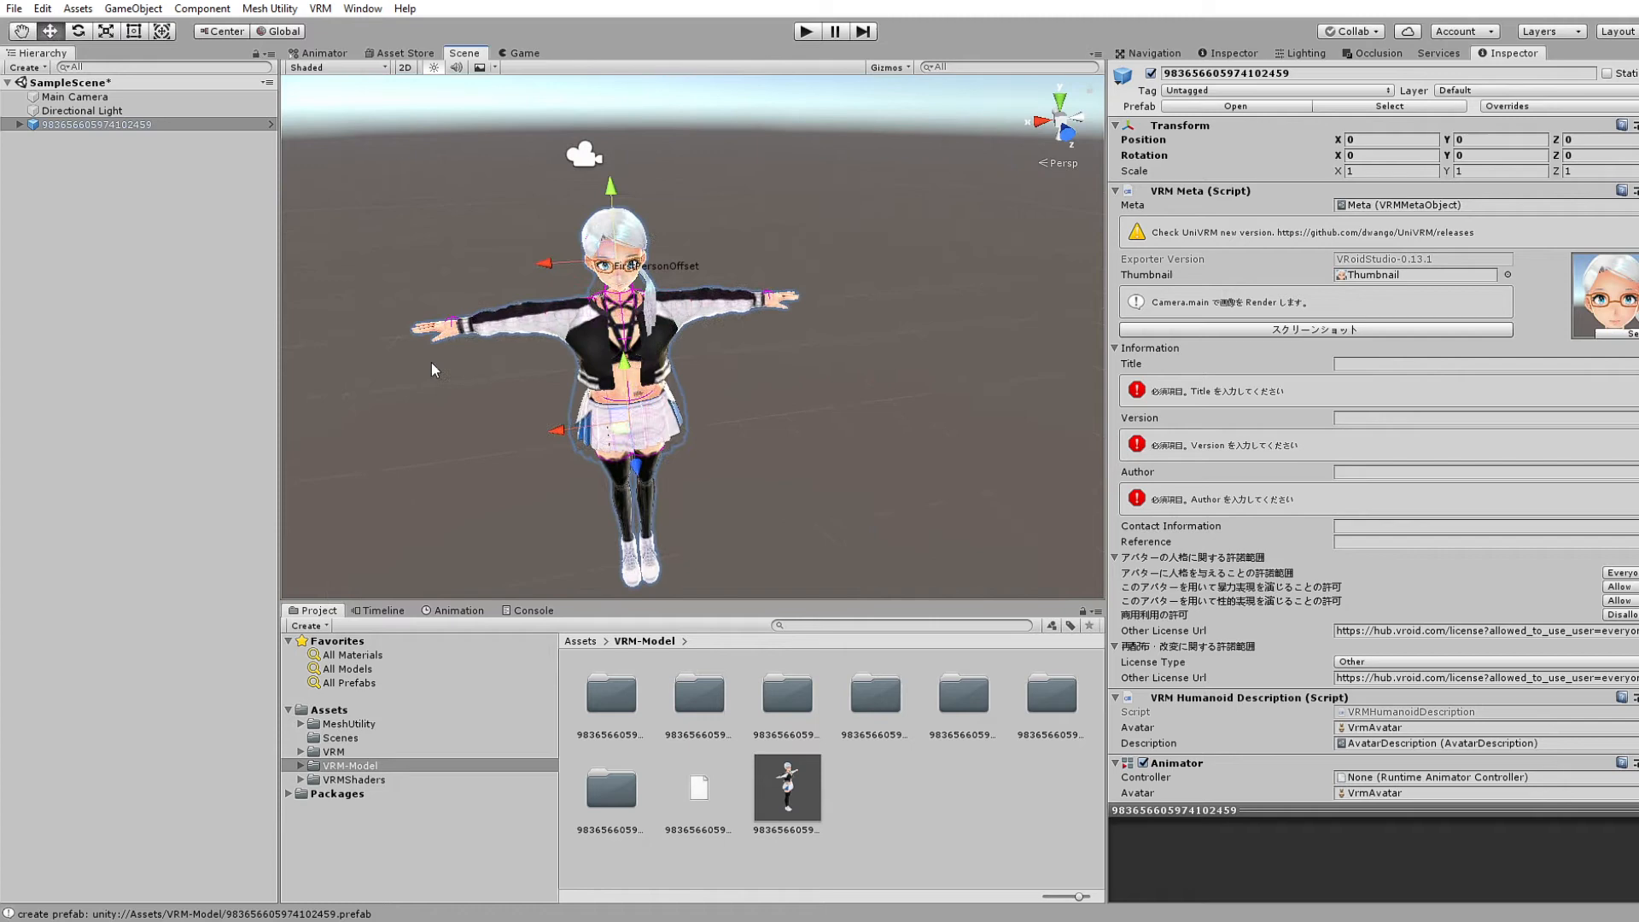
Rotate the avatar around its vertical axis so that it faces the Main Camera
click(583, 156)
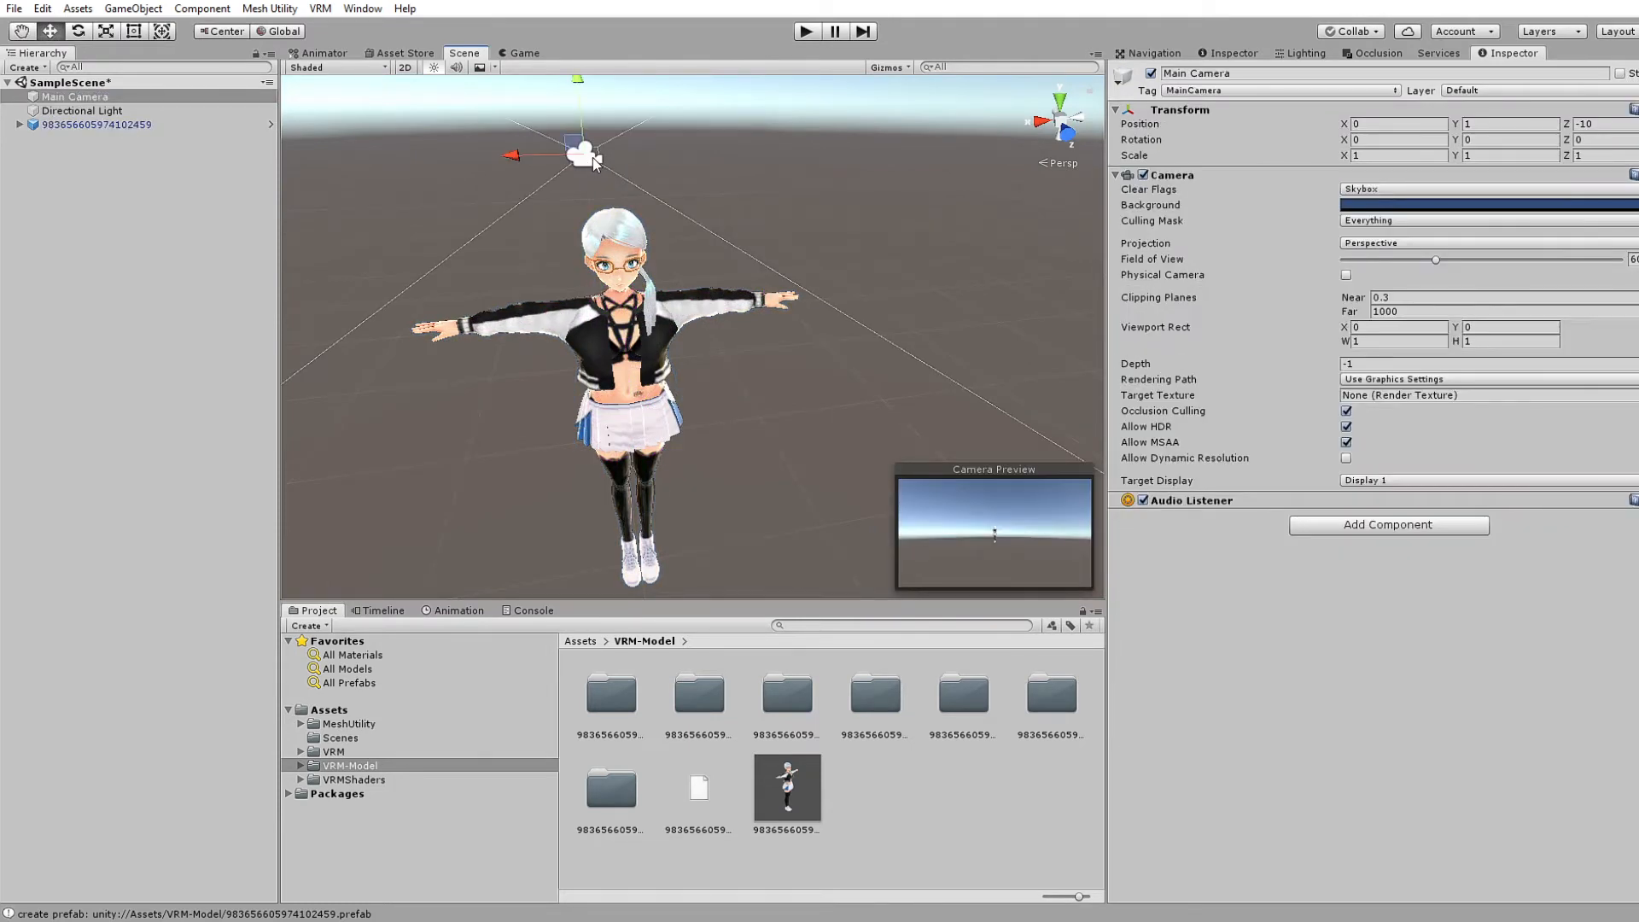
right_drag(653, 368, 766, 376)
middle_drag(627, 379, 891, 337)
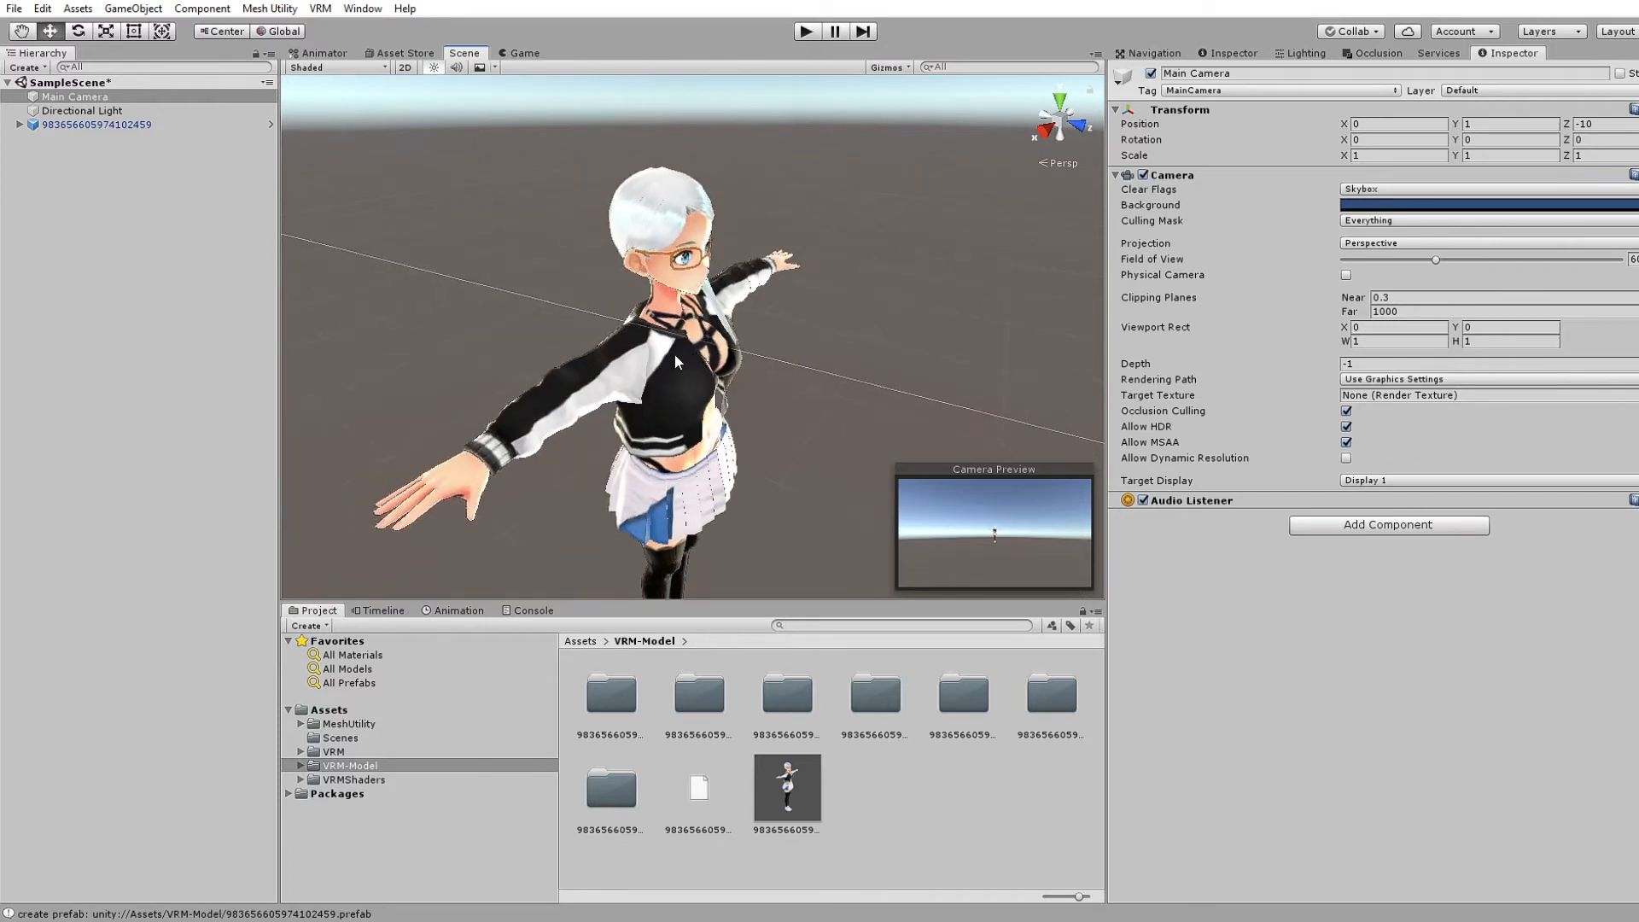
scroll(775, 273, down, 5)
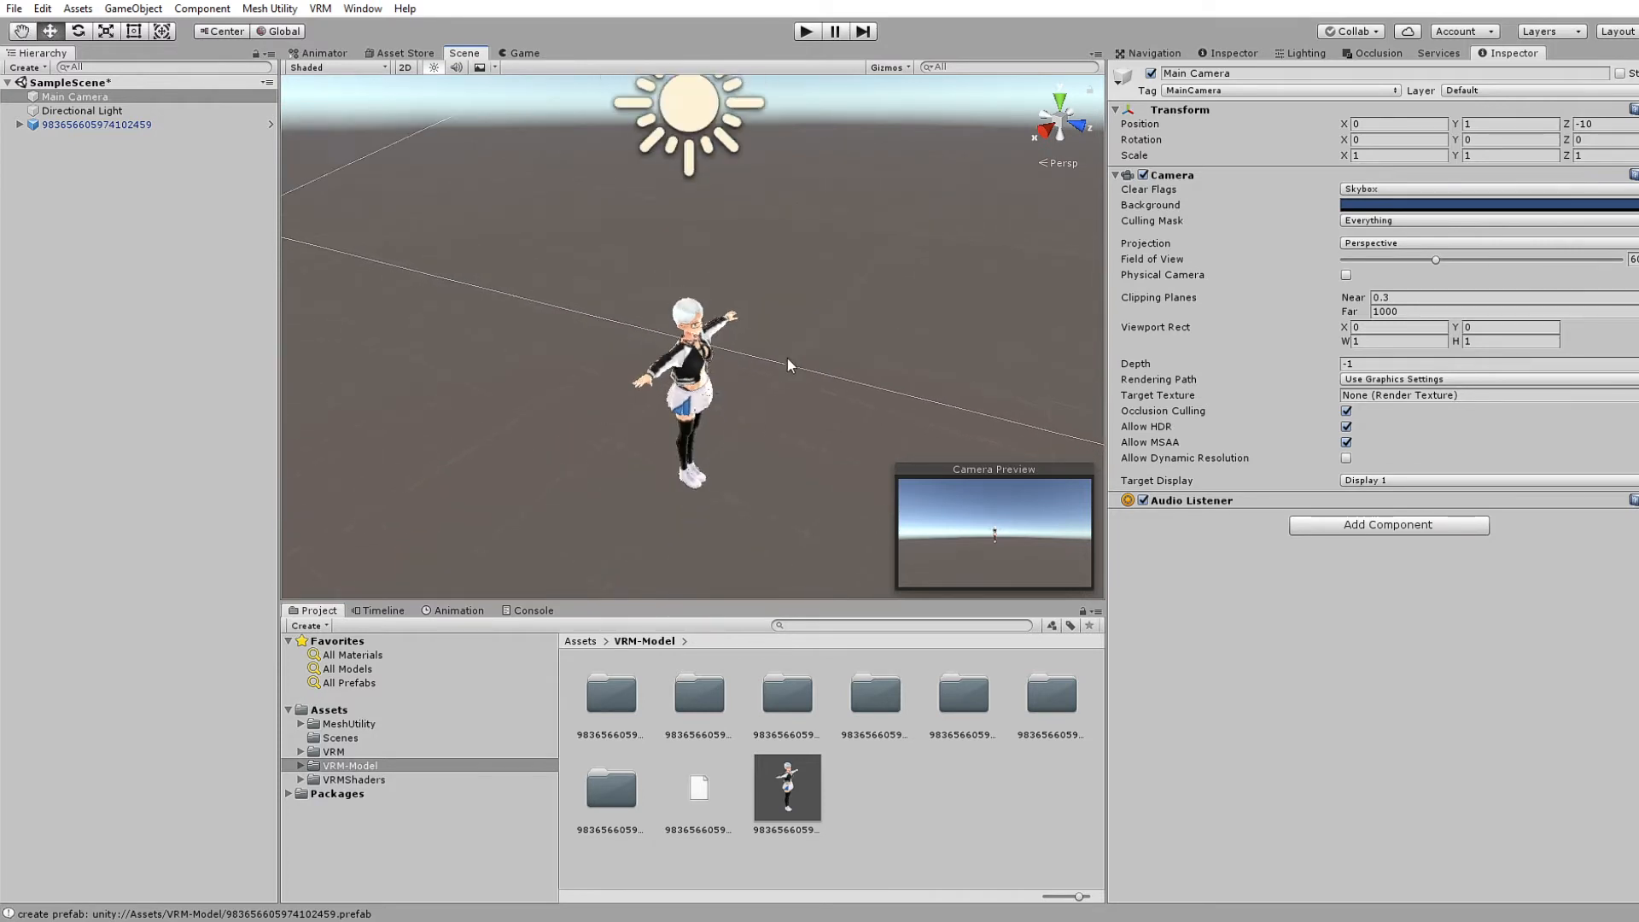
click(132, 126)
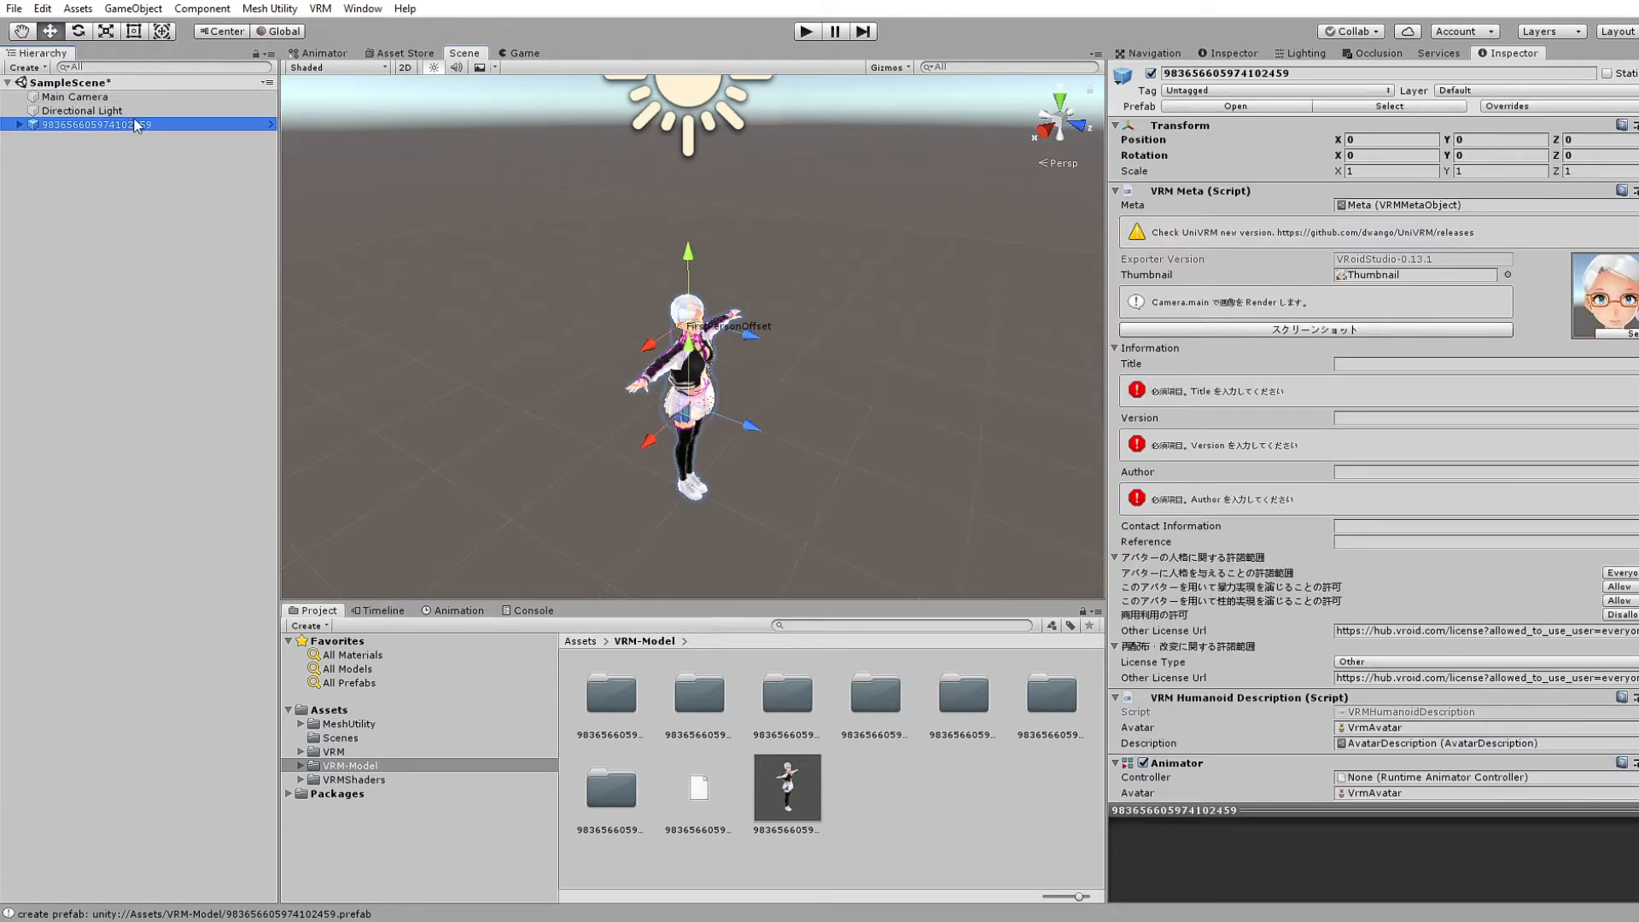
click(77, 31)
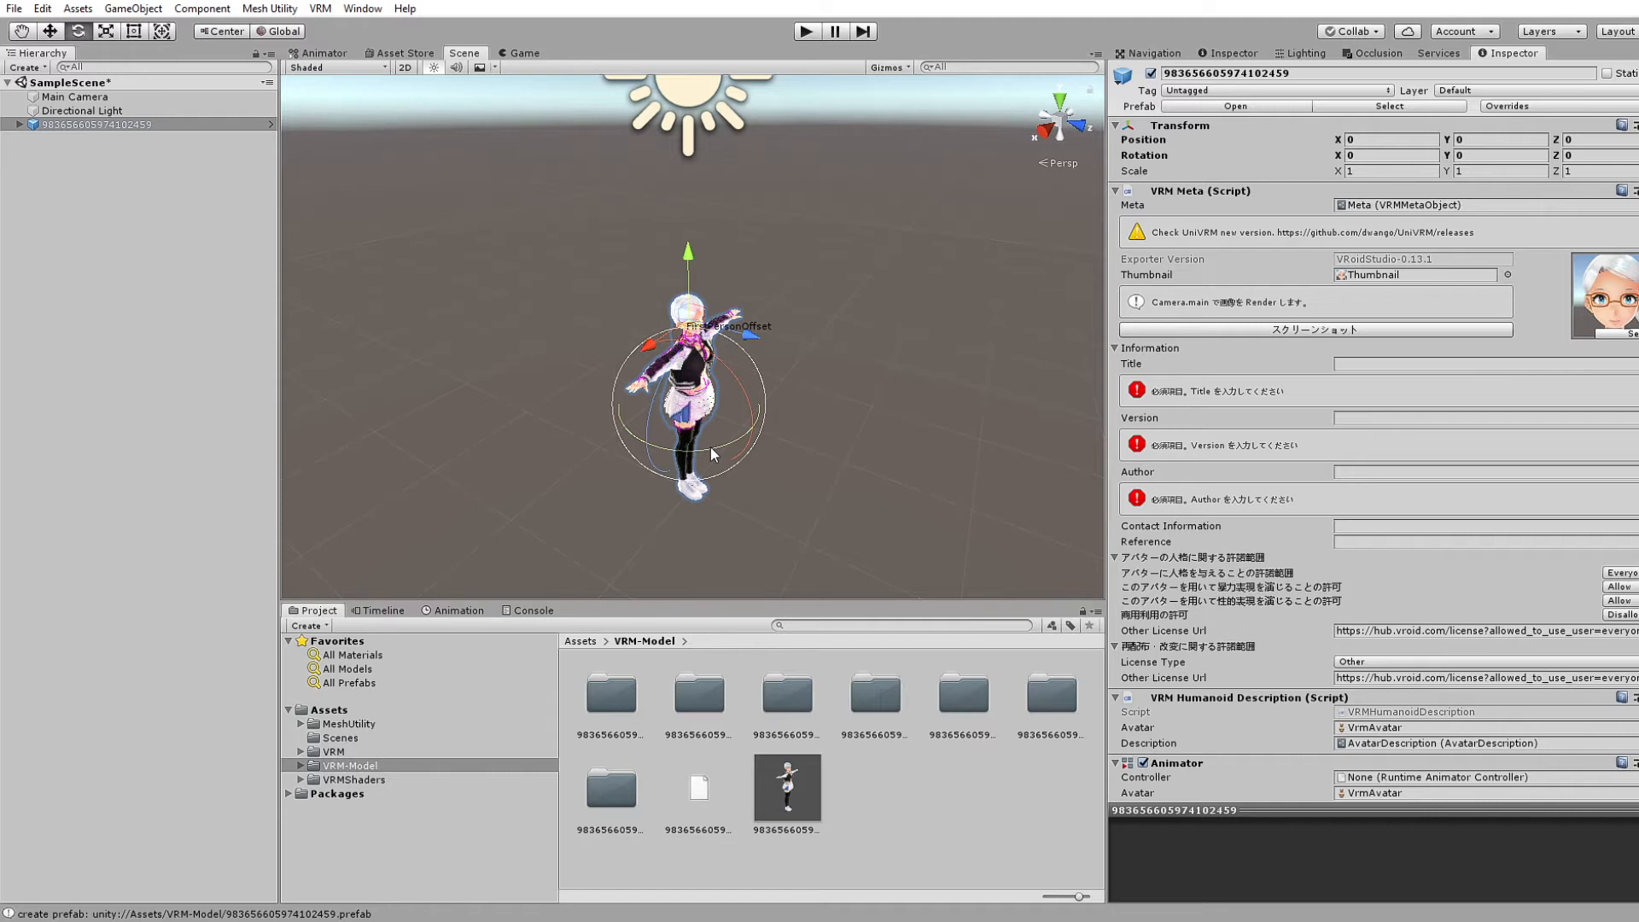
drag(715, 447, 323, 370)
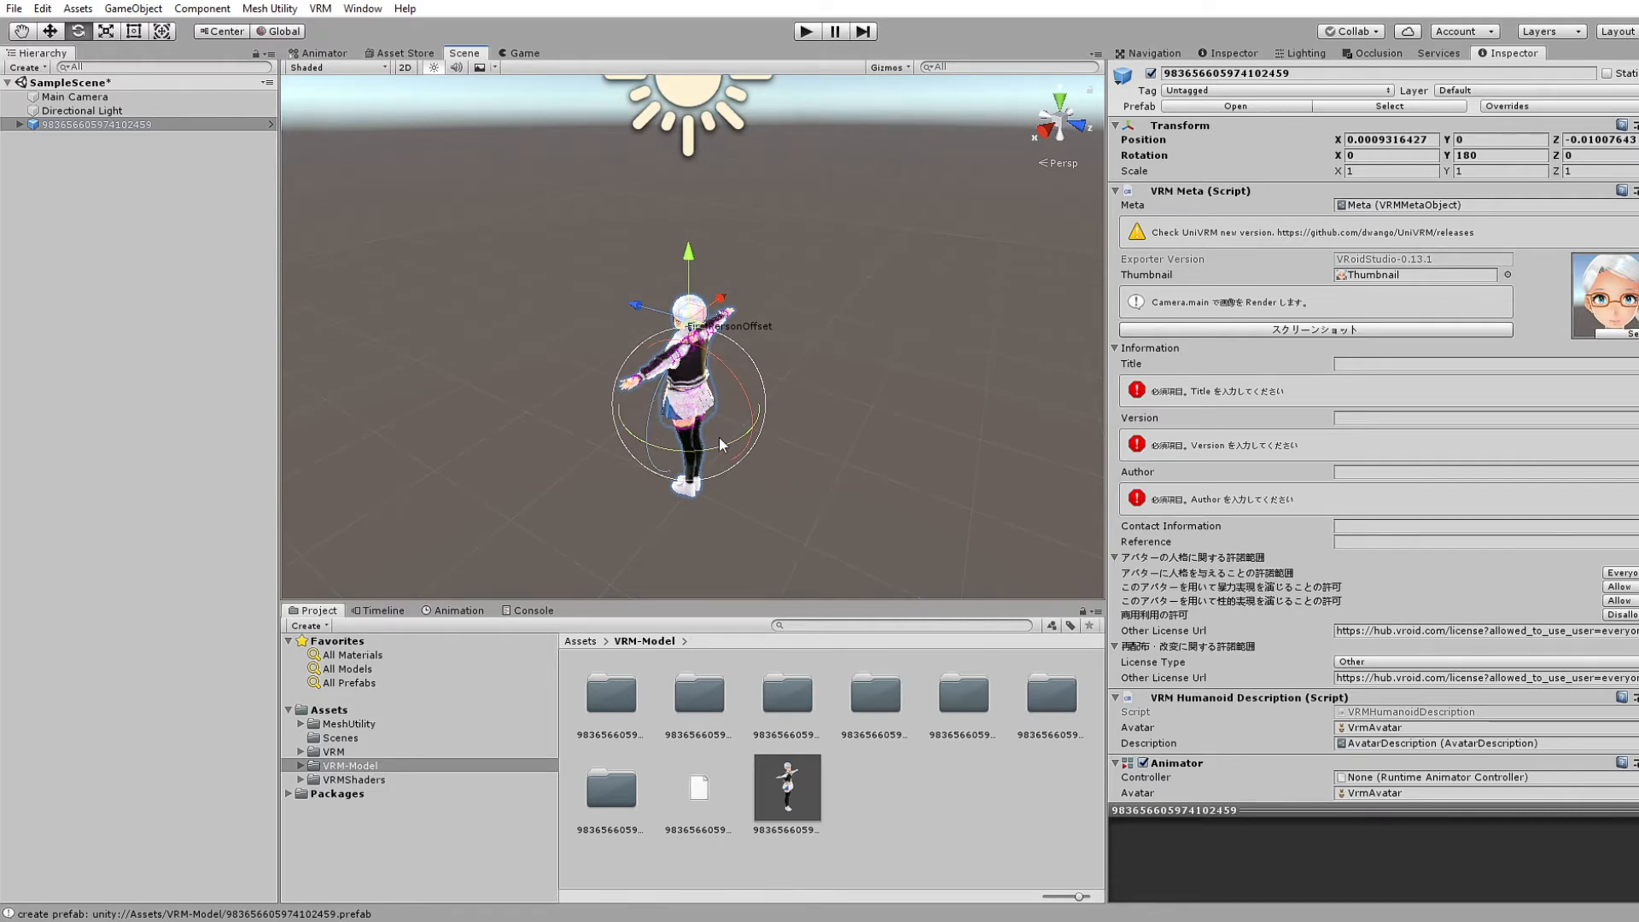
key(ctrl+z)
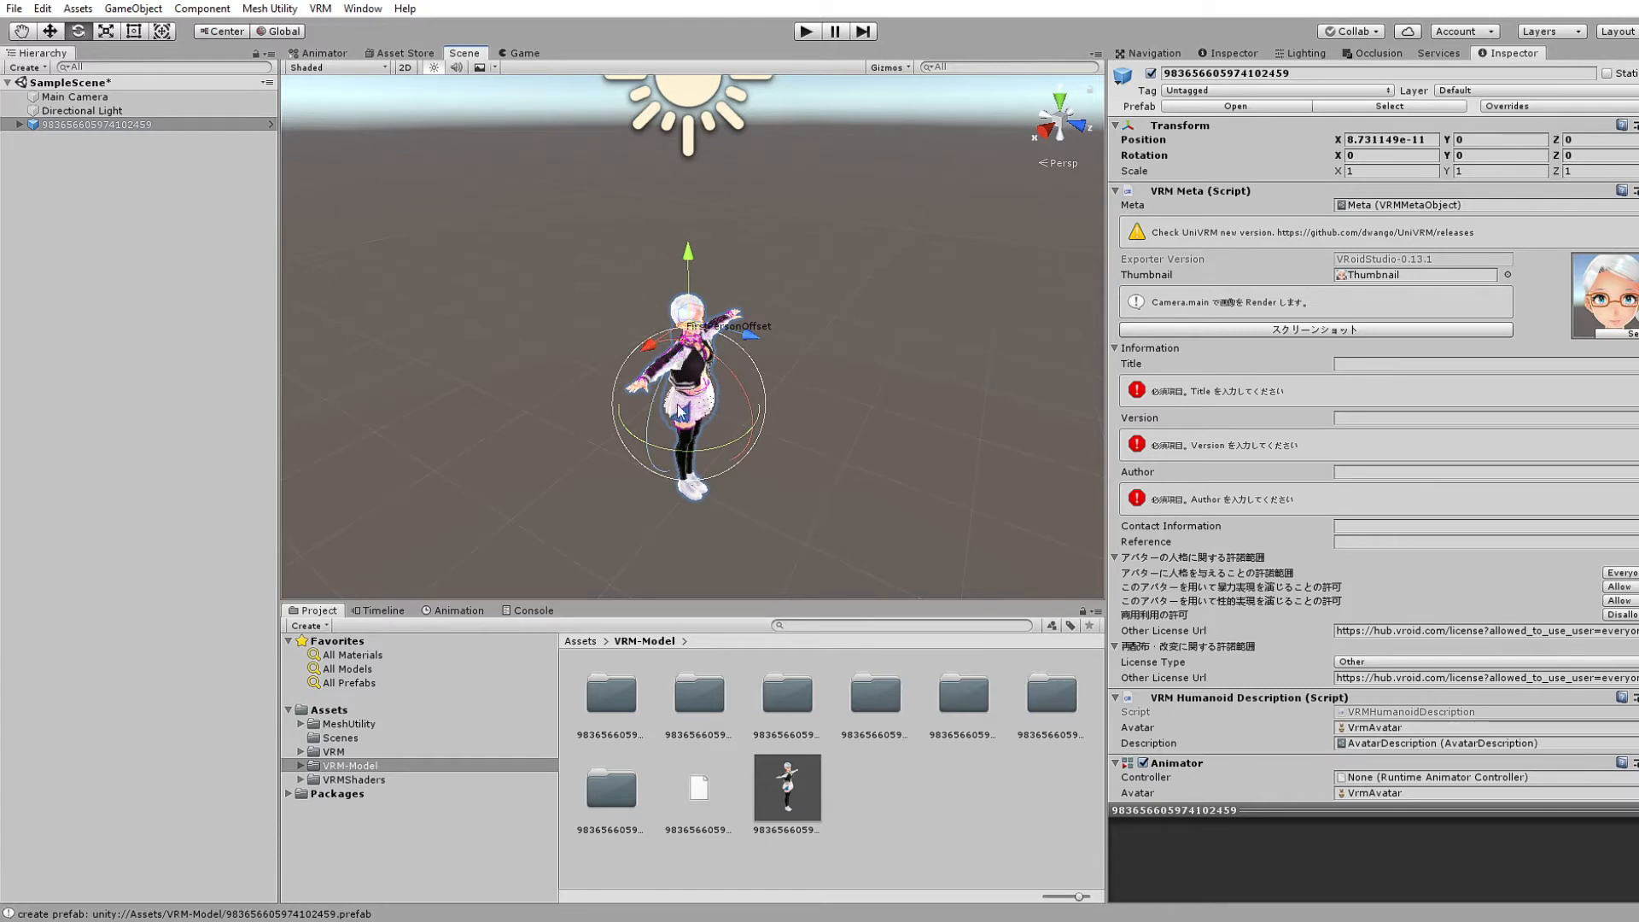
drag(734, 446, 336, 403)
Select the Main Camera and dock the Game view beneath the Inspector
middle_drag(658, 411, 888, 440)
click(91, 97)
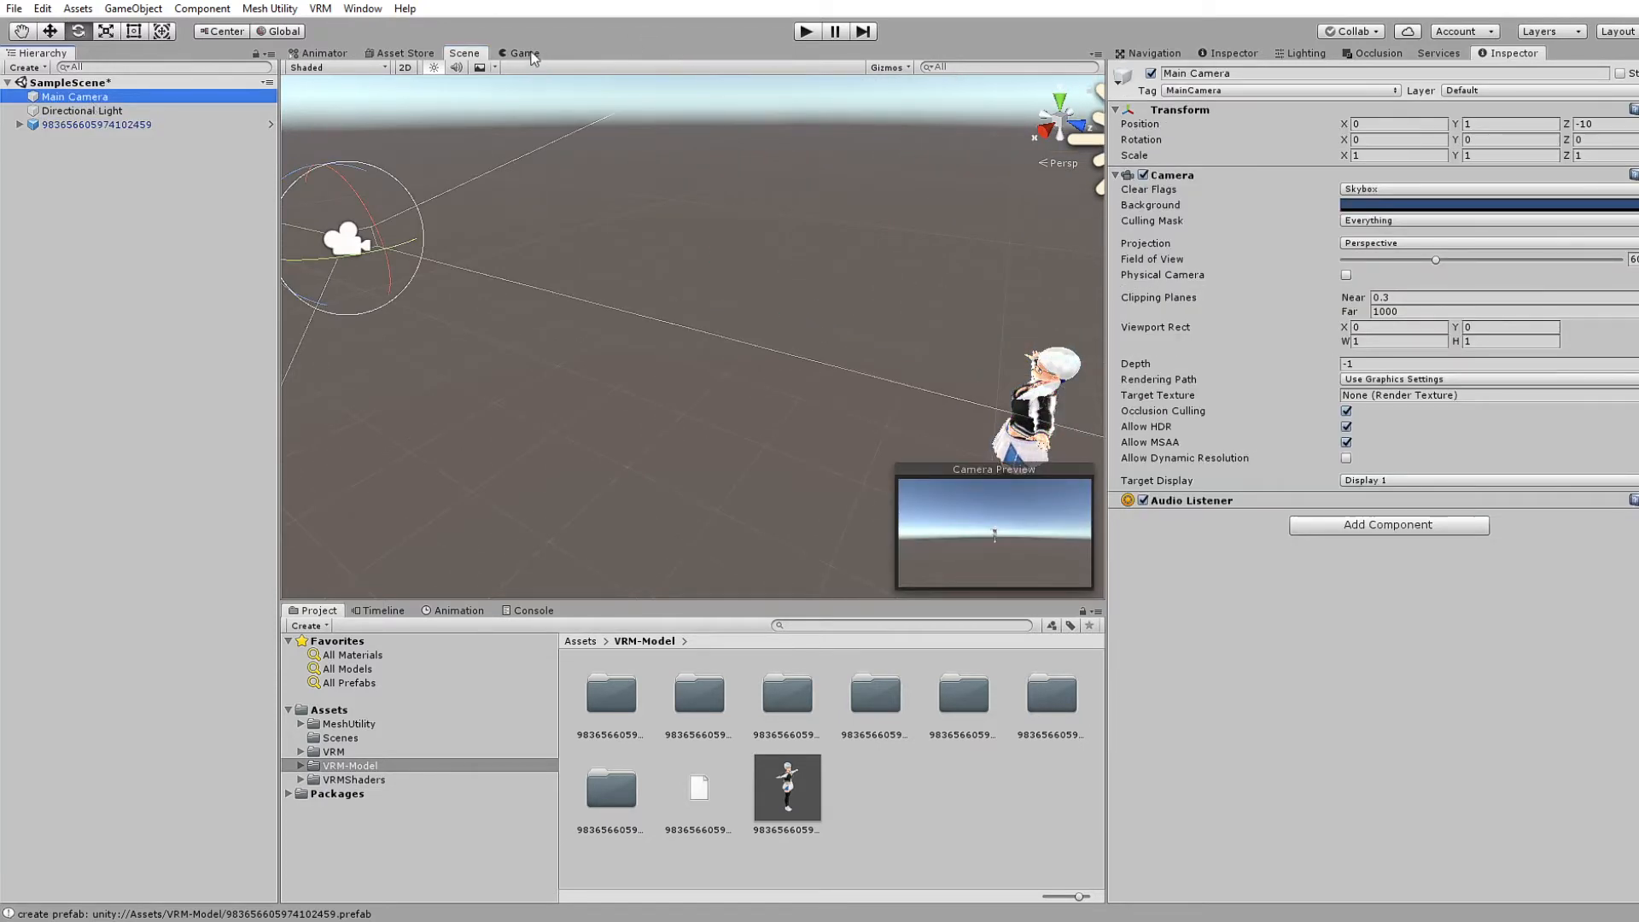
drag(531, 57, 1338, 812)
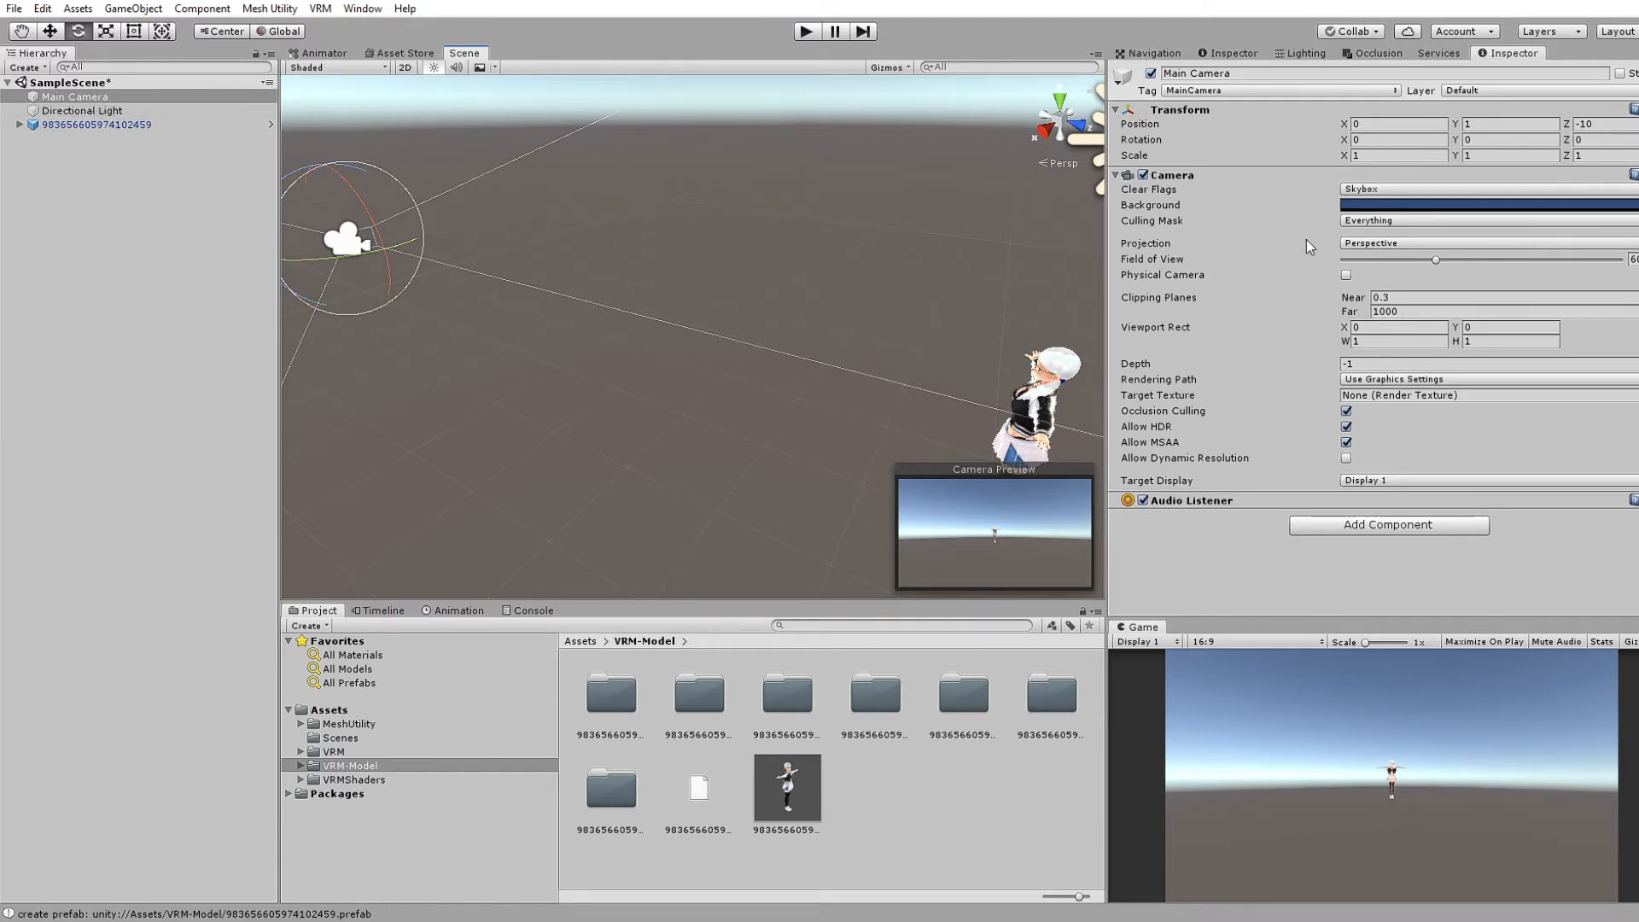
Switch the Main Camera's projection to Orthographic and set its size to 0.41
click(1400, 246)
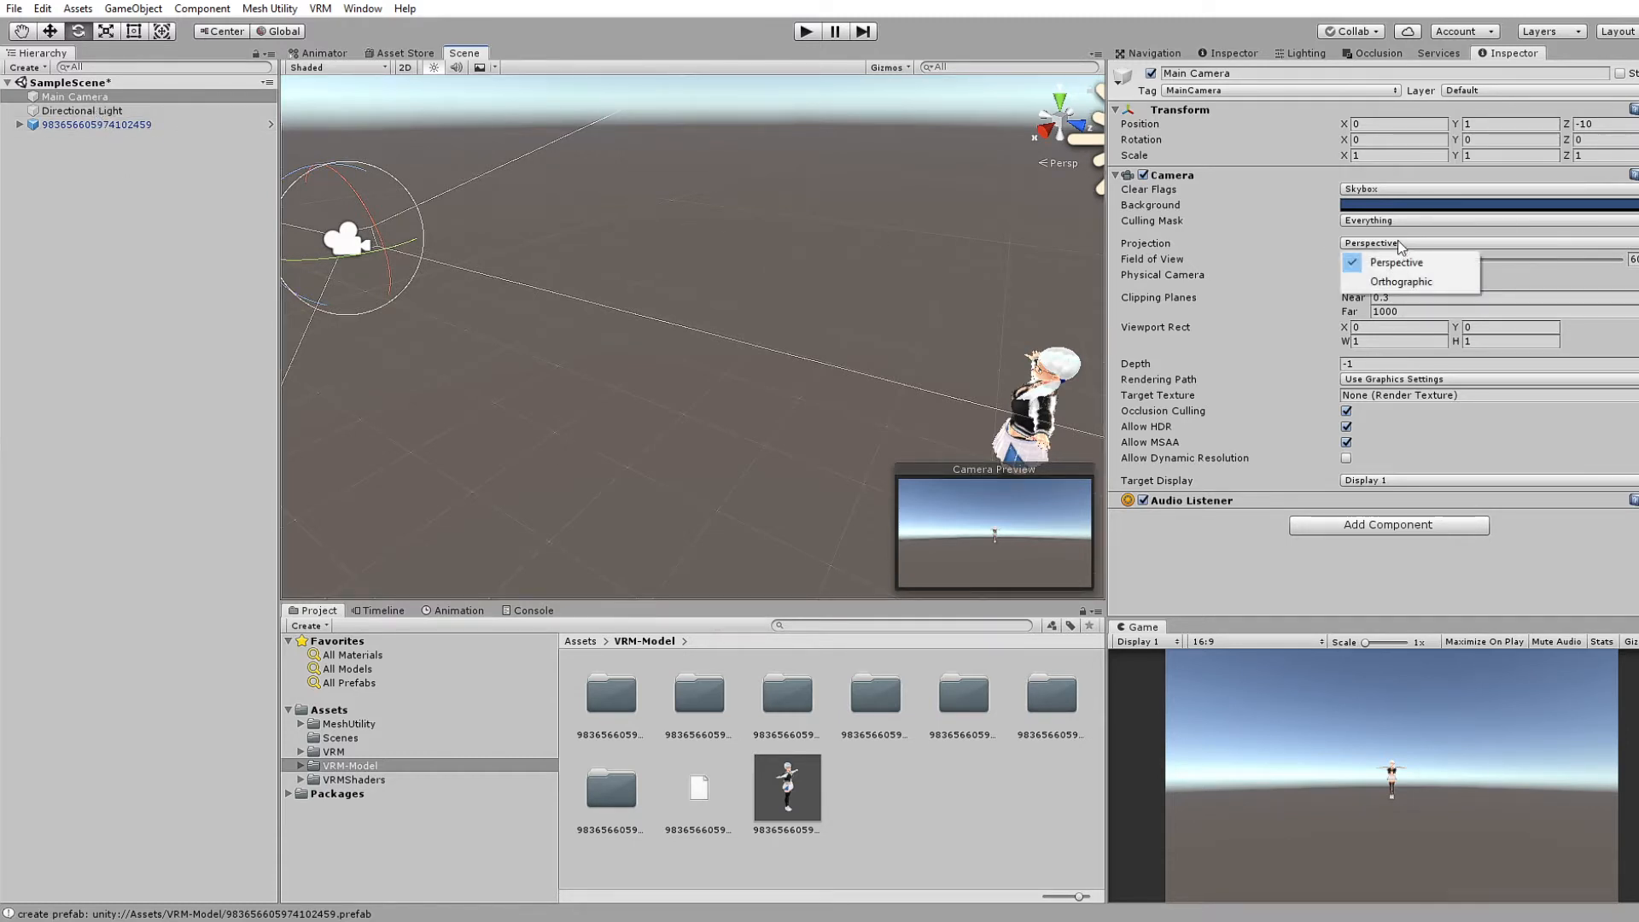
click(1405, 283)
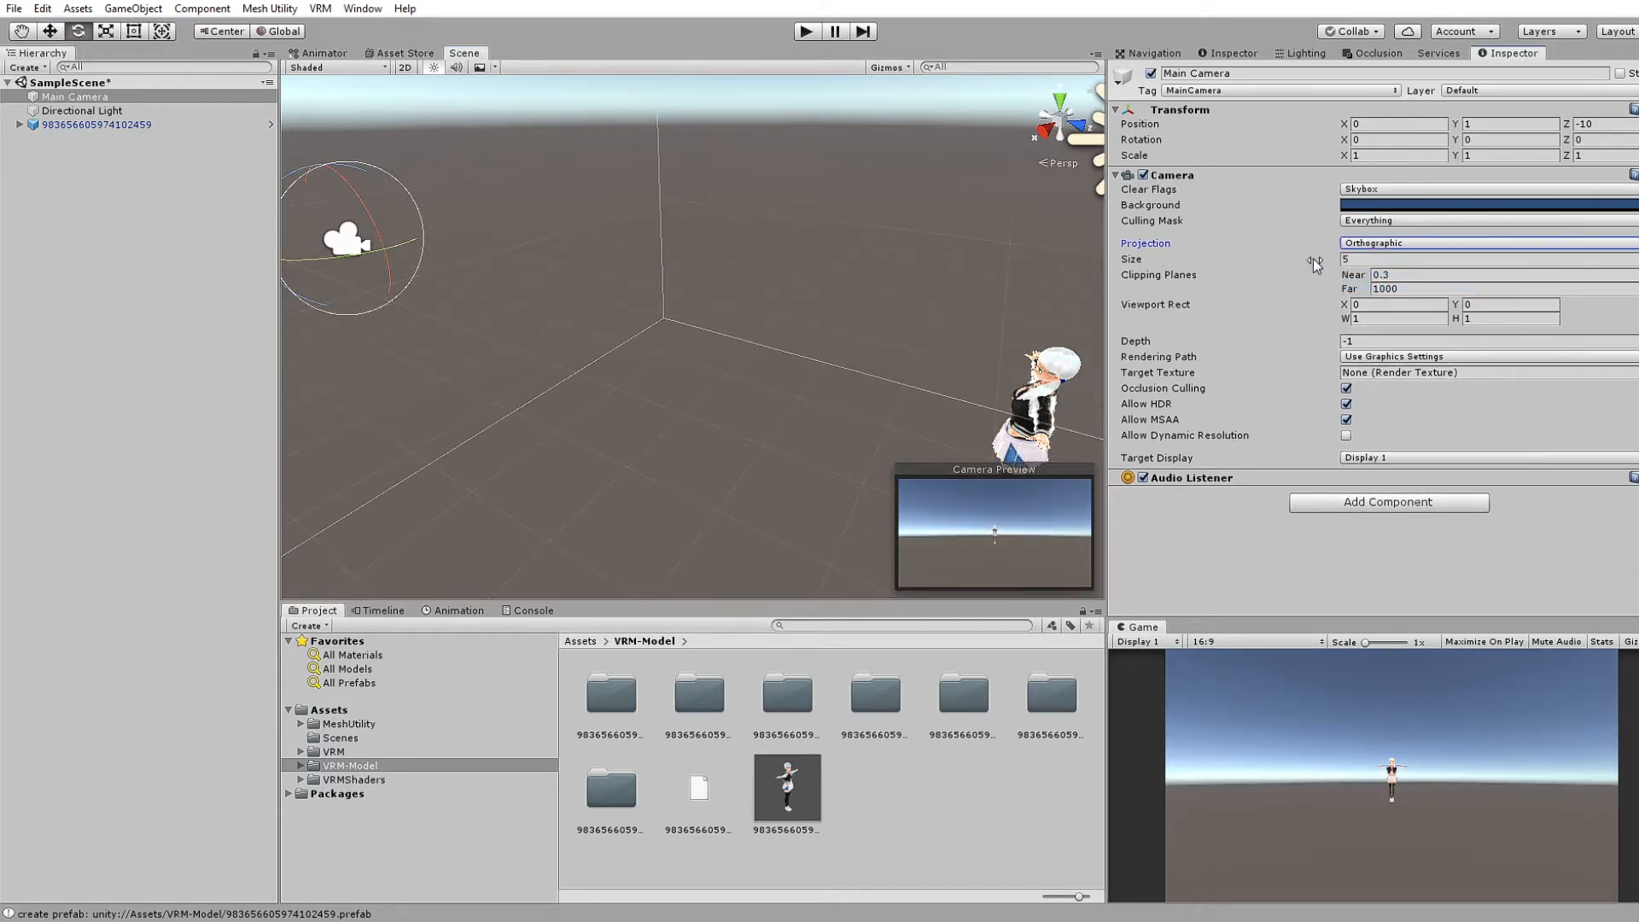
click(1264, 261)
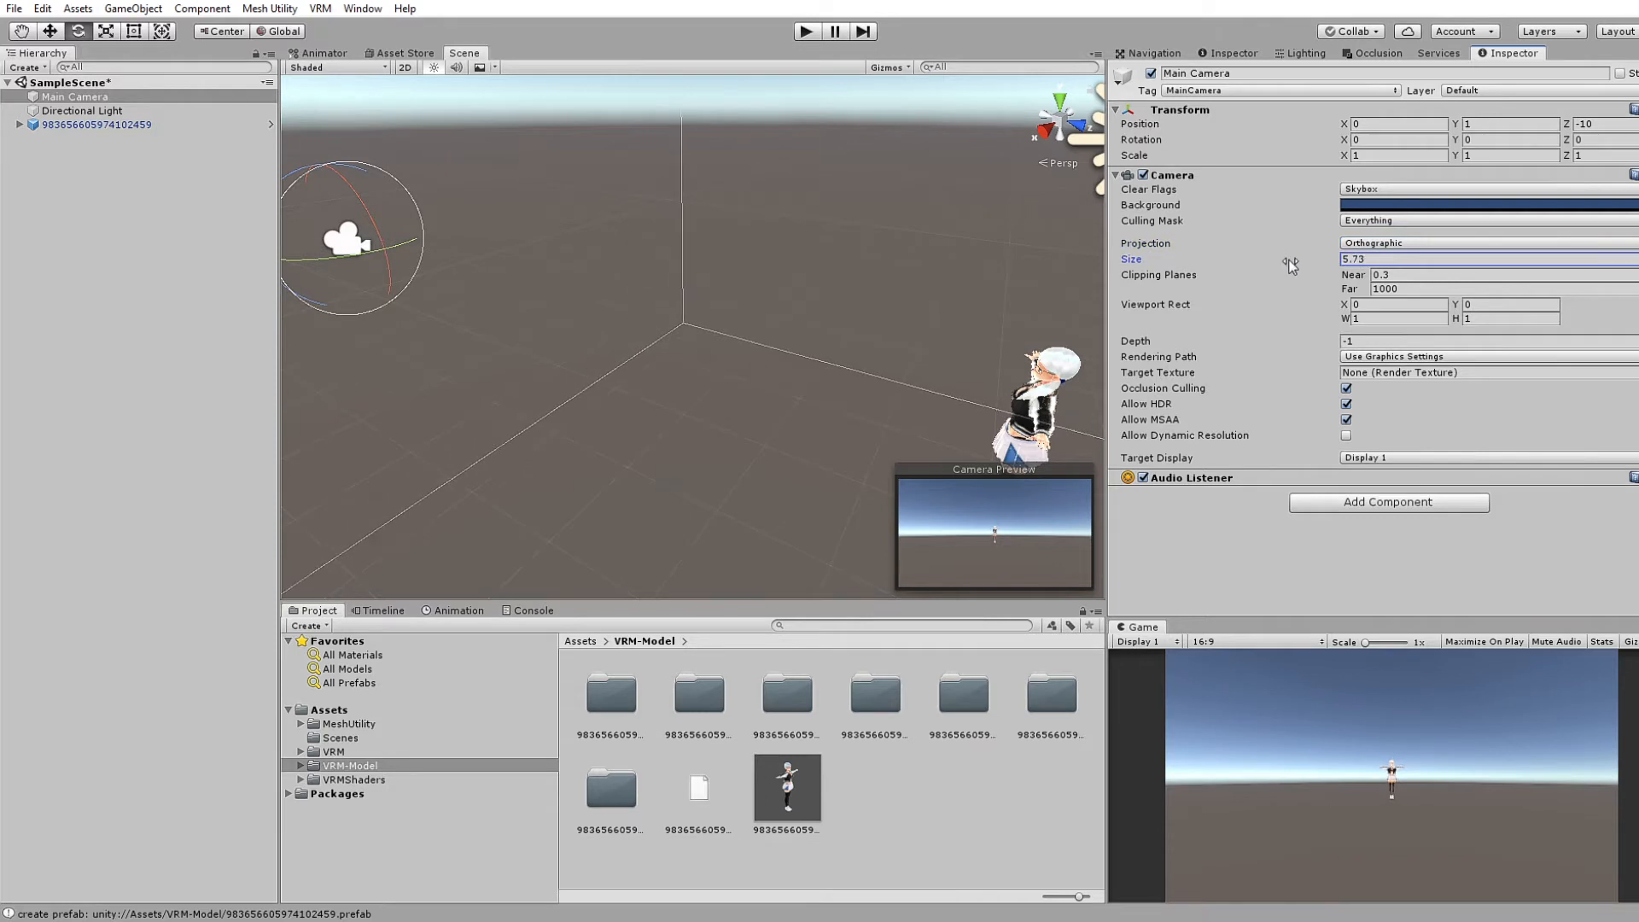
drag(1289, 263, 1137, 278)
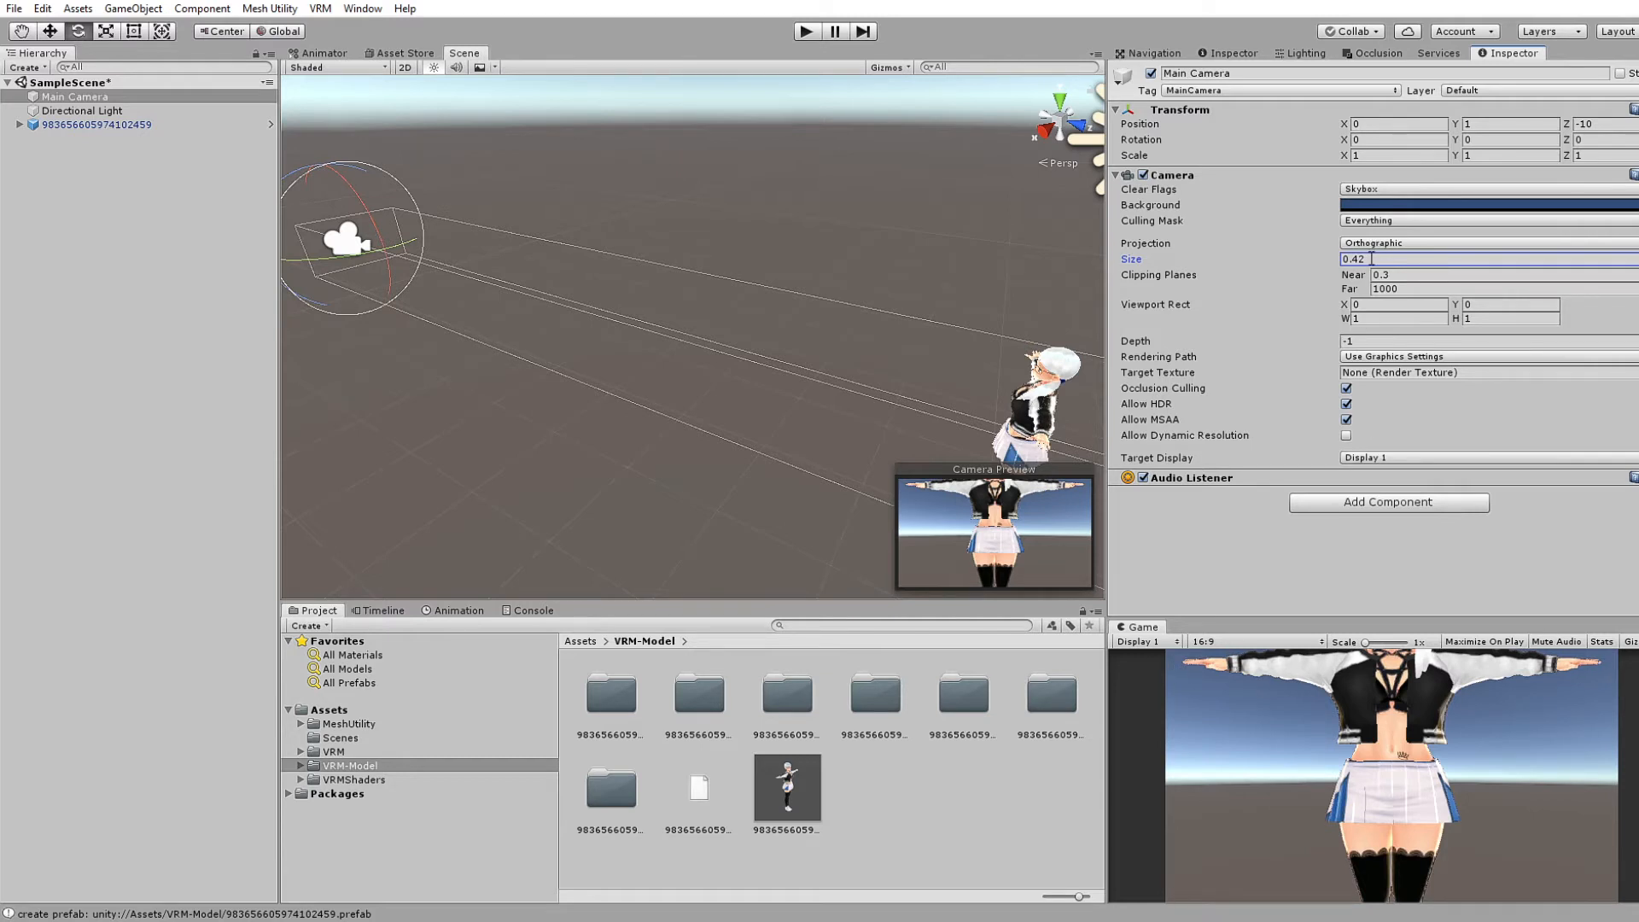
text(1)
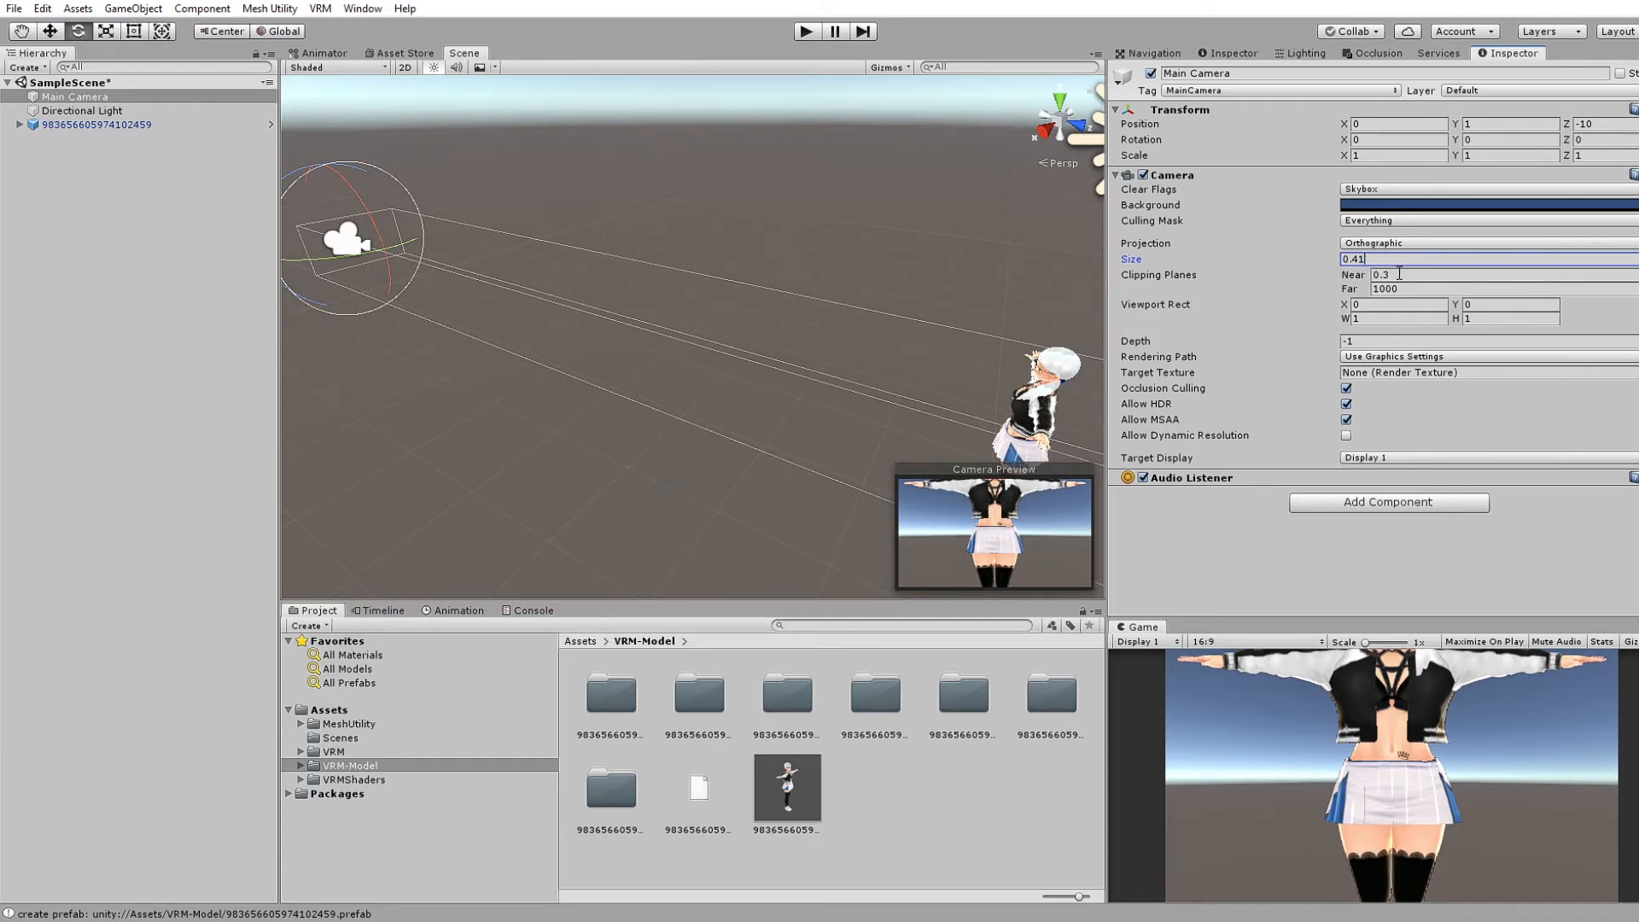
Set the Main Camera's orthographic size to 0.4 and raise the camera to Y position 1.37 to frame the avatar's upper body
text(0)
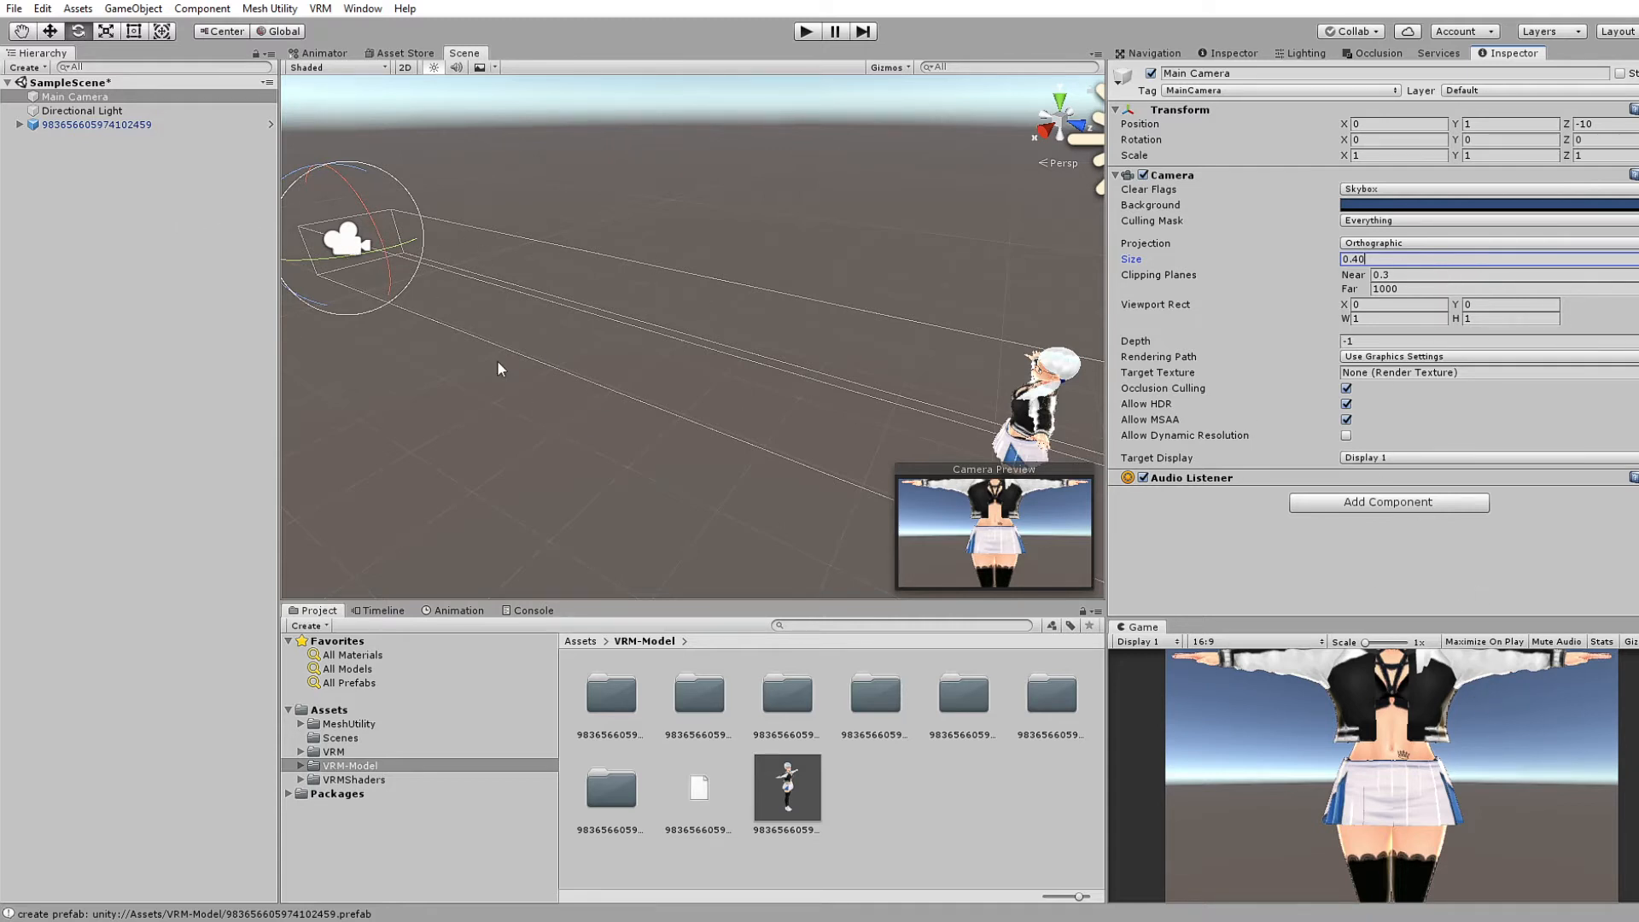
click(1408, 289)
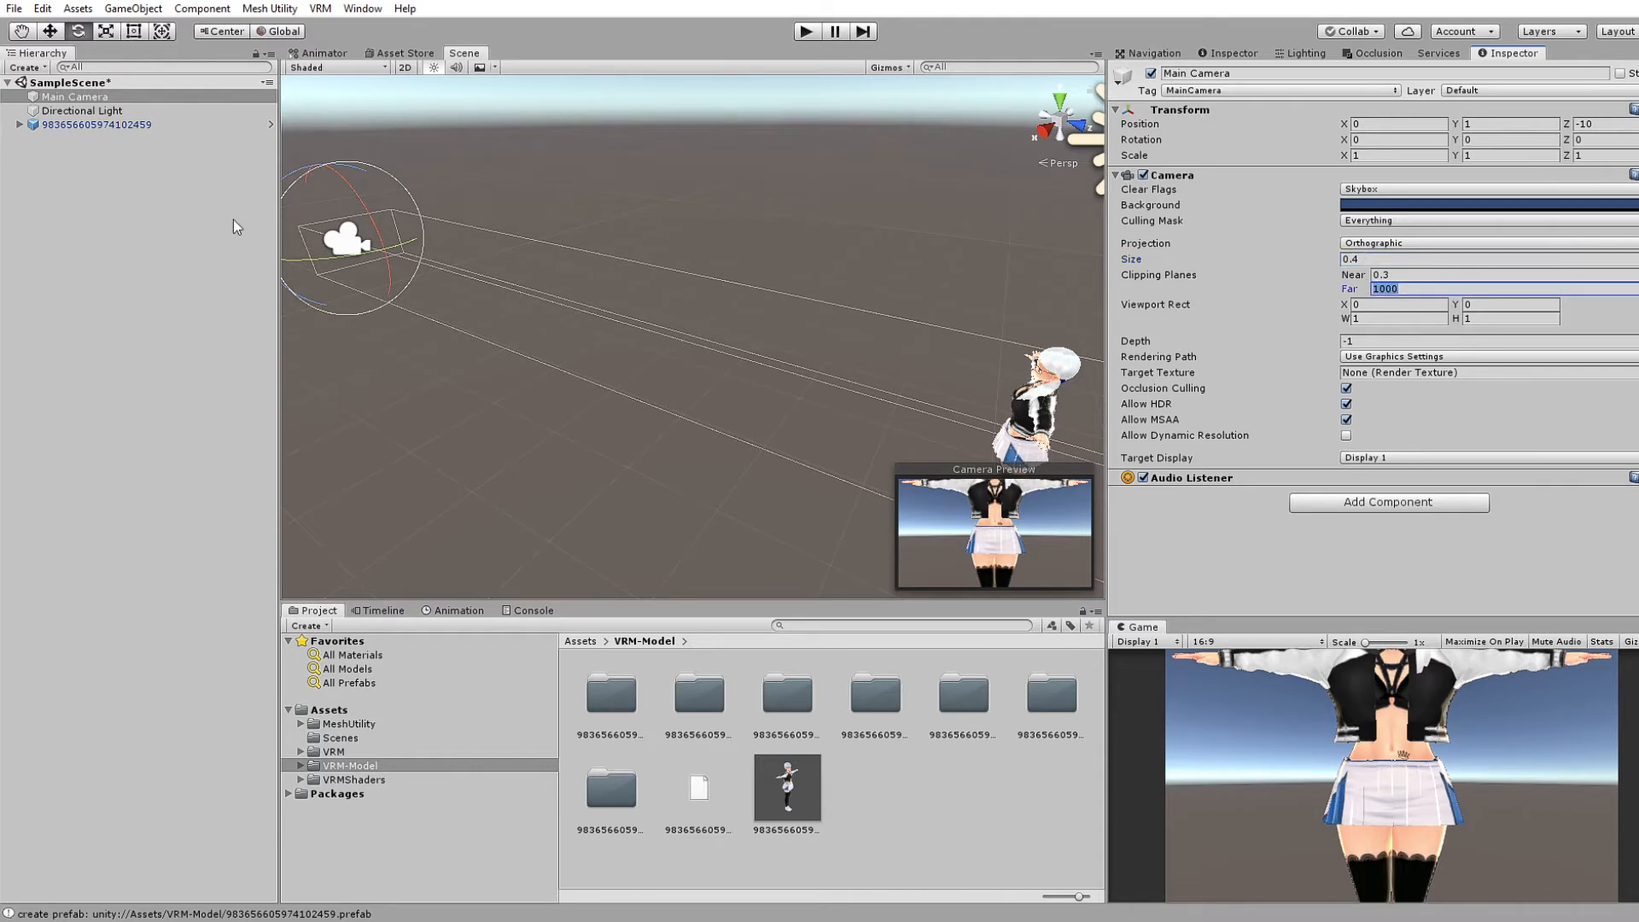
click(41, 36)
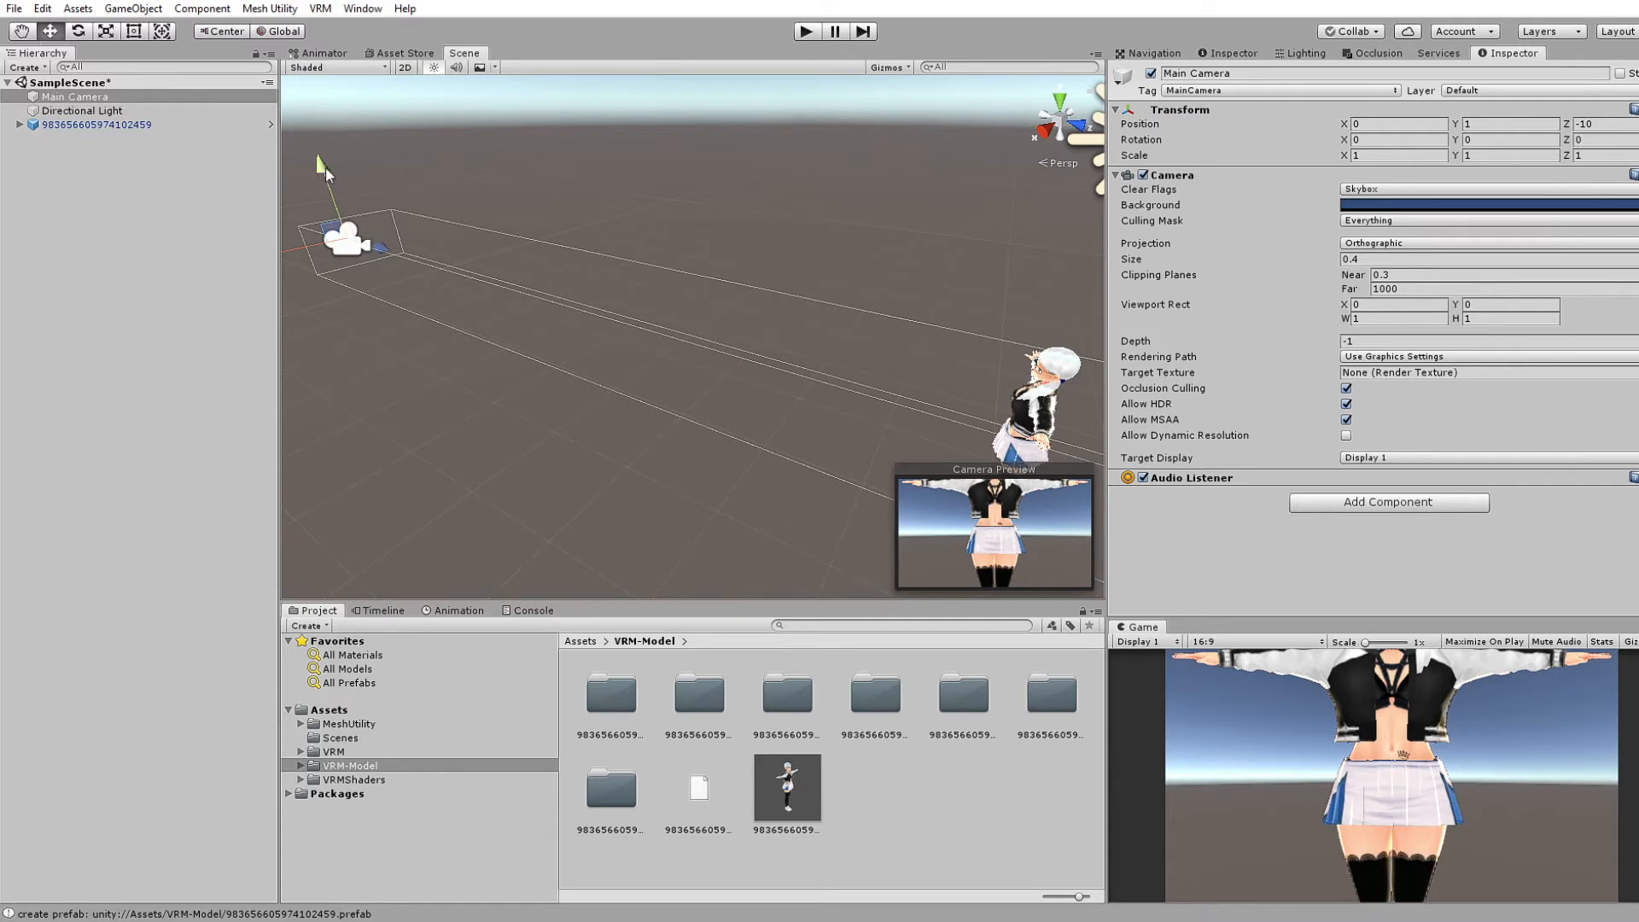
drag(325, 166, 350, 136)
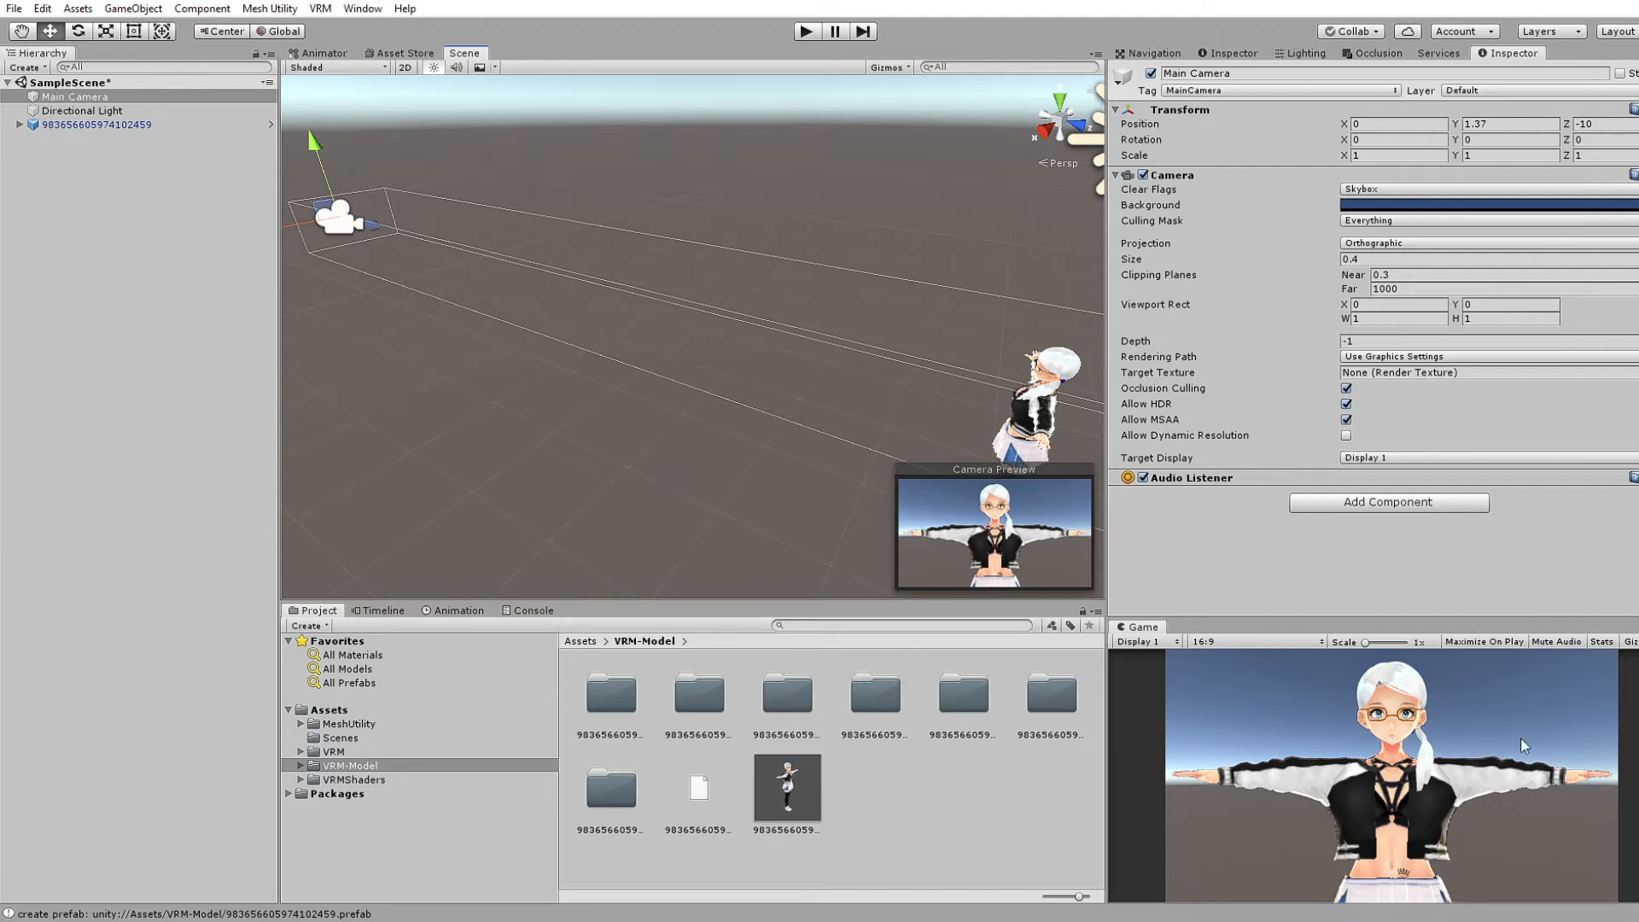
Save the scene and the project
click(14, 9)
click(24, 11)
click(24, 12)
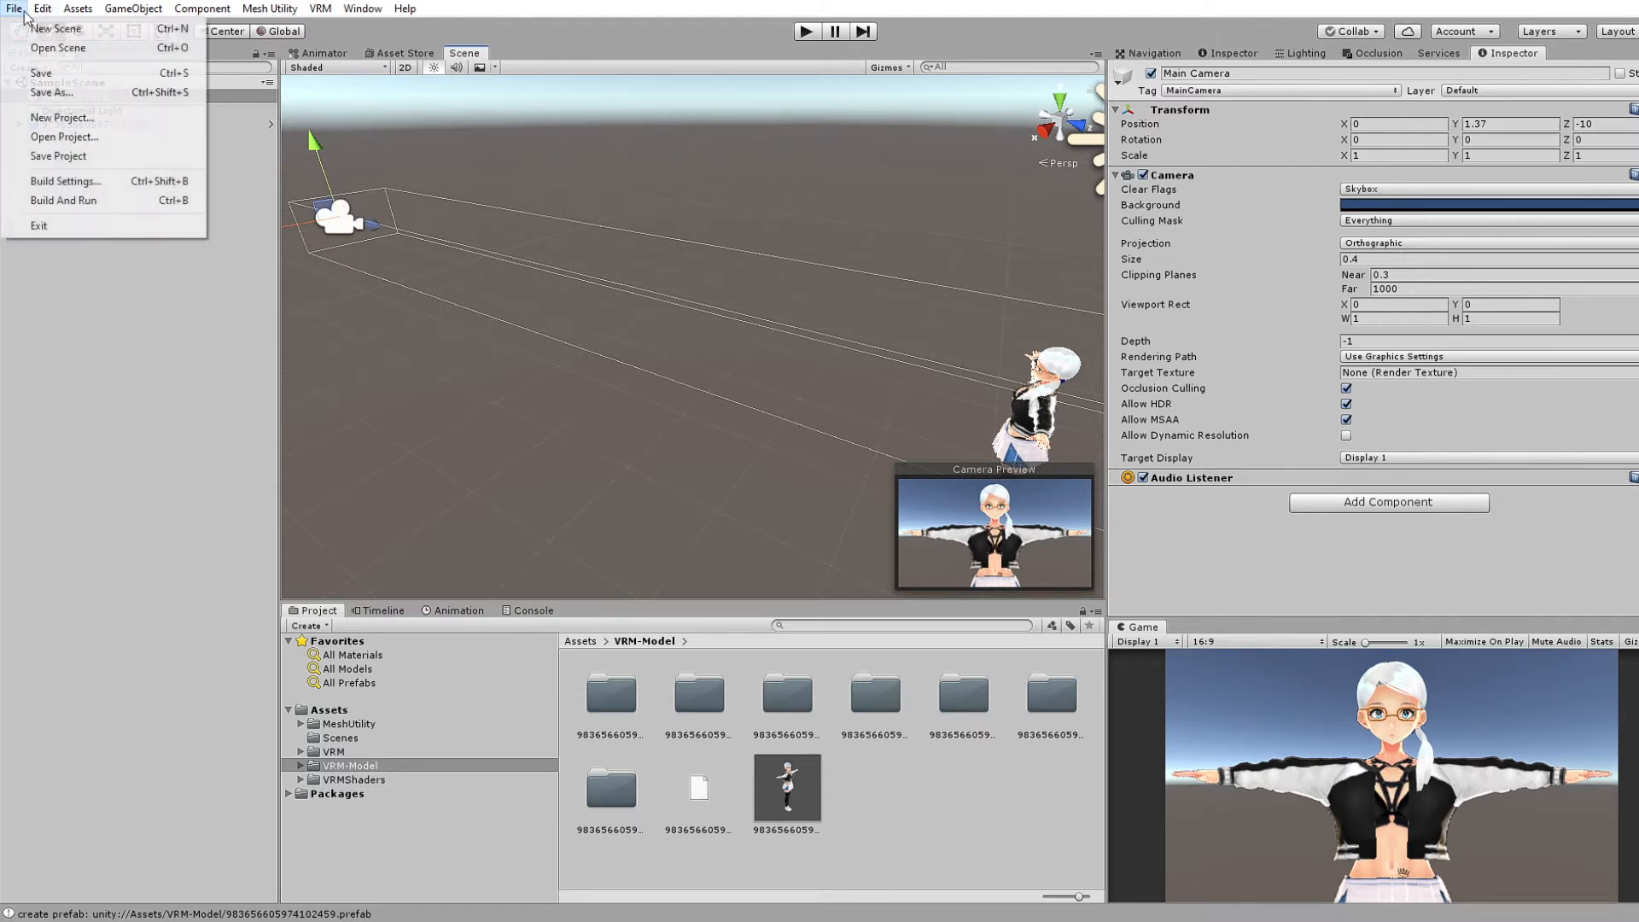
click(81, 162)
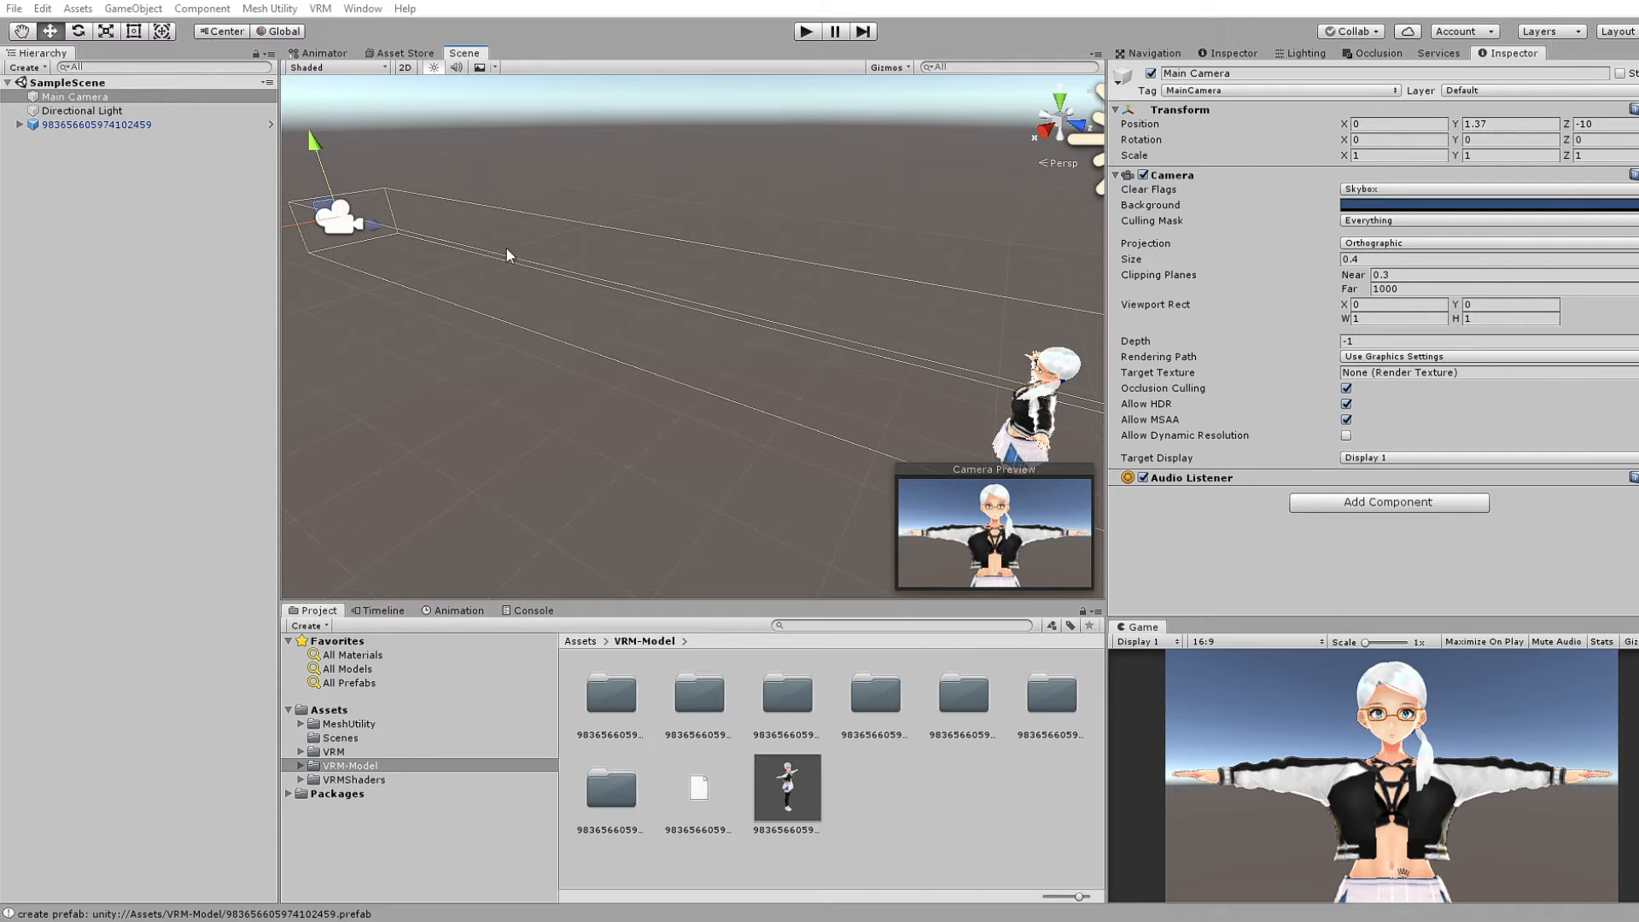
Create a folder named Animations in the project's Assets folder
click(575, 642)
right_click(882, 823)
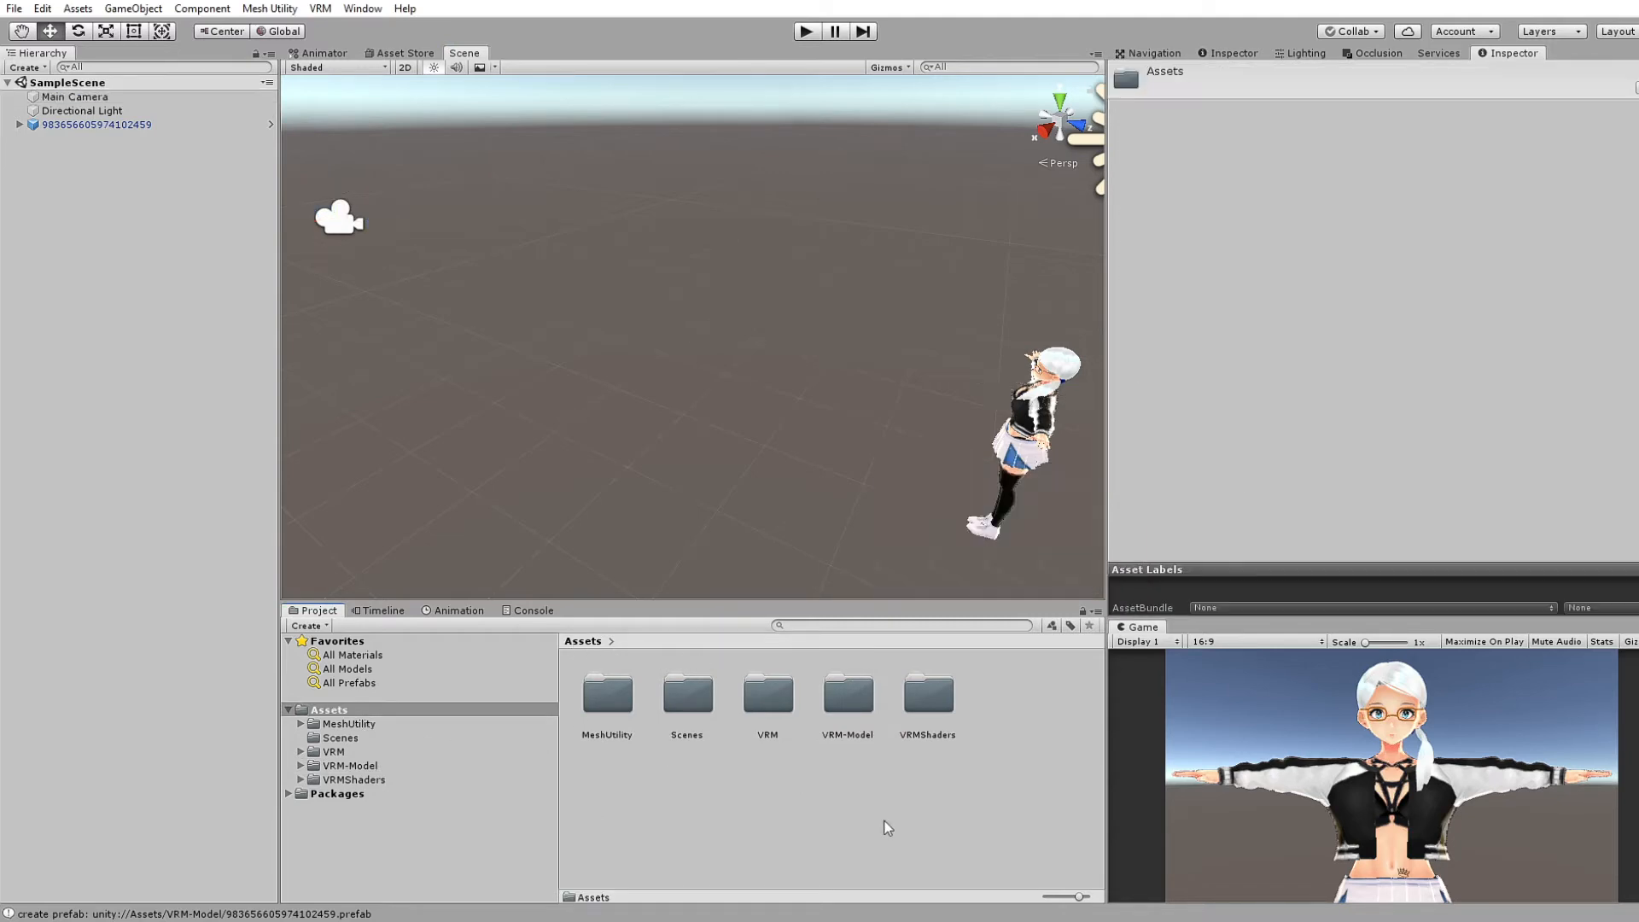
mouse_move(1110, 393)
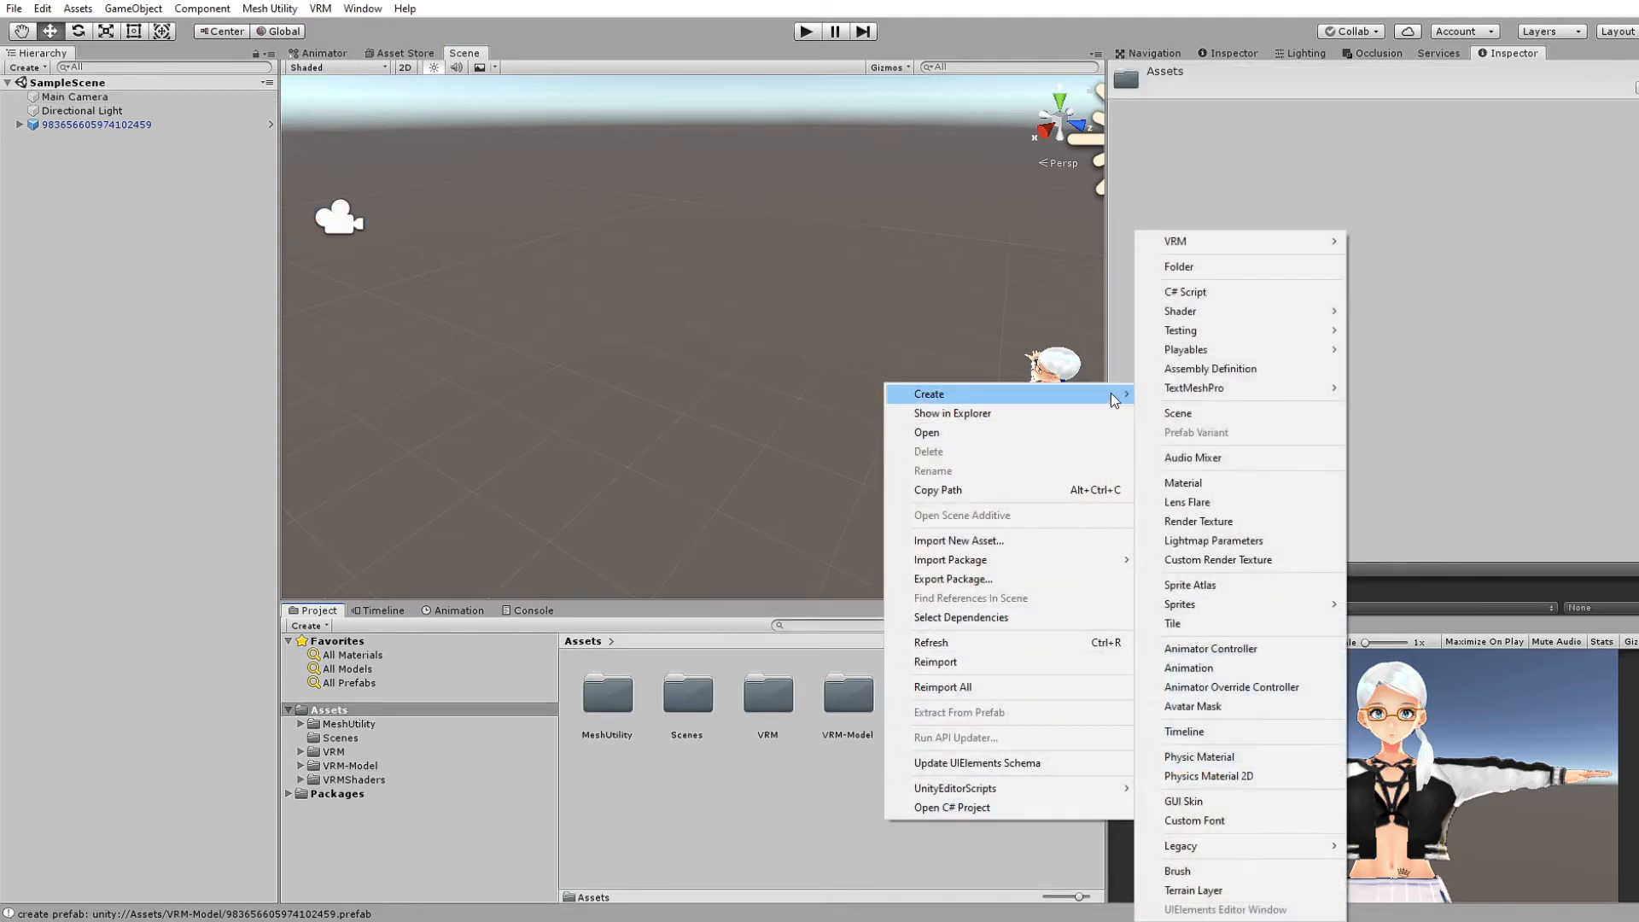
click(1239, 268)
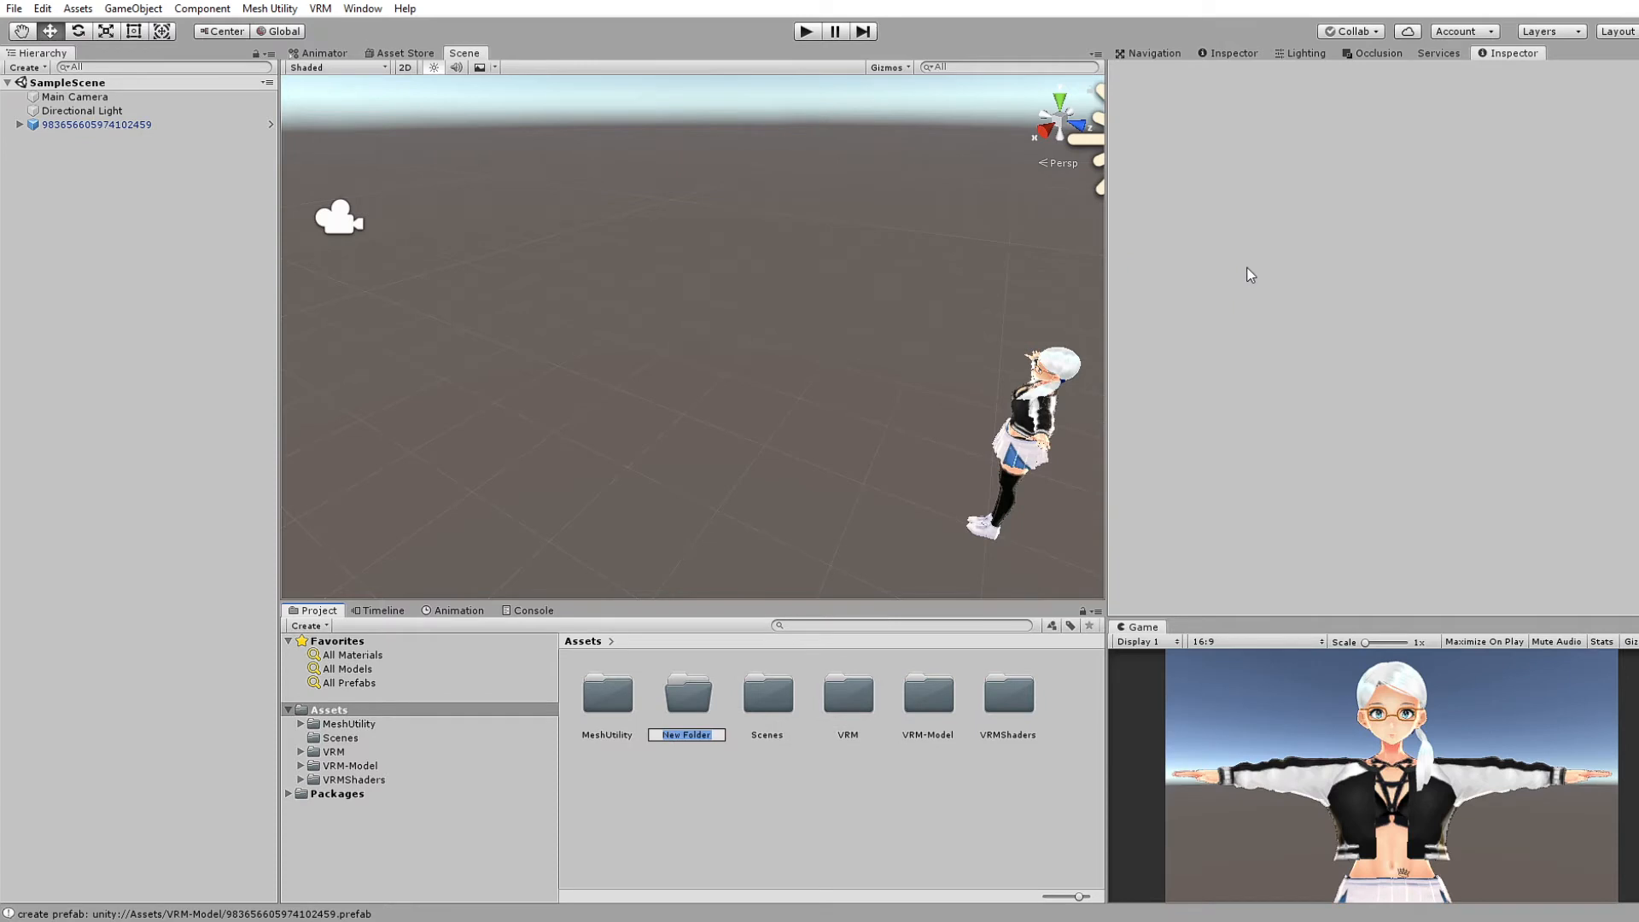
text(Animations)
key(Return)
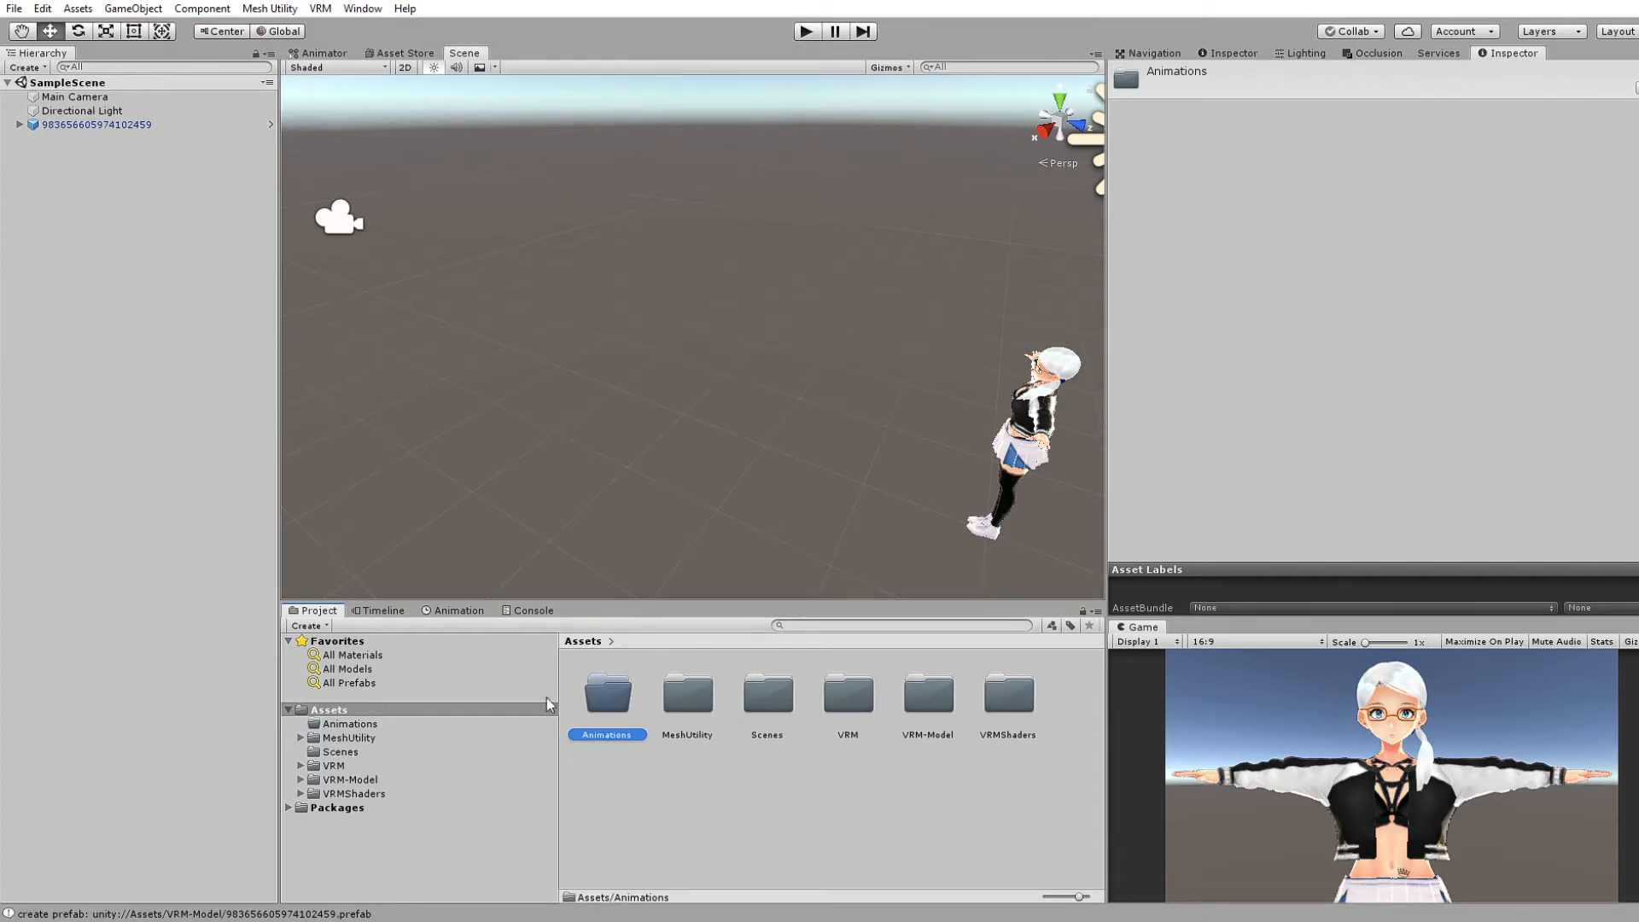
Examine the components of the avatar prefab in the VRM-Model folder, including VRM Meta, Animator, Blend Shape Proxy and Look At Head
double_click(931, 696)
click(783, 760)
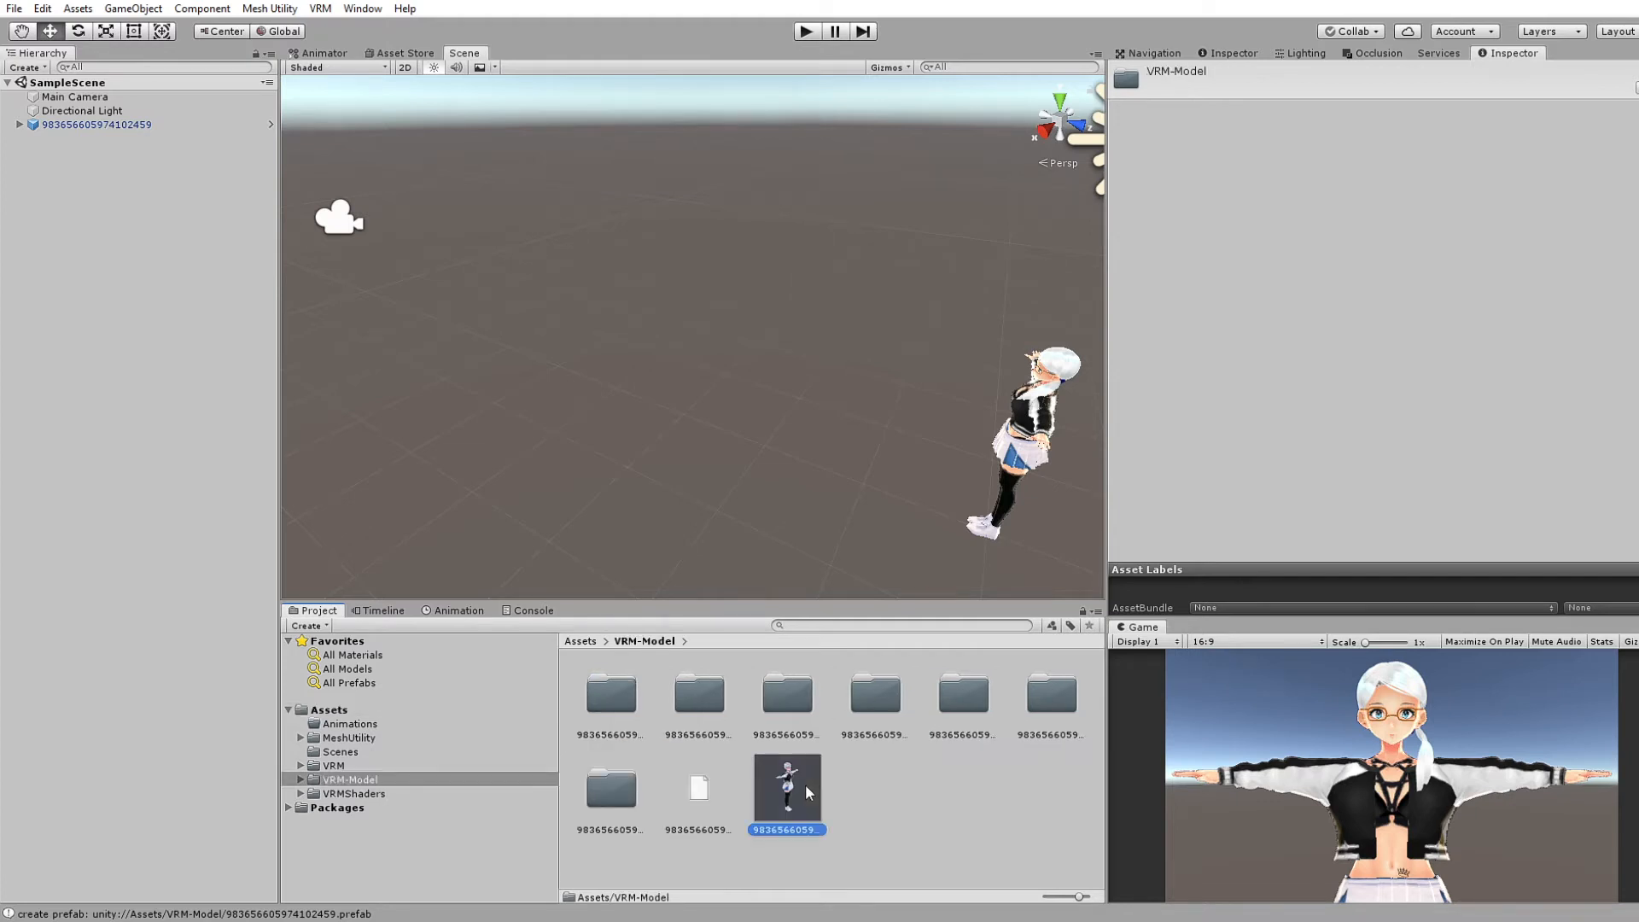
scroll(1447, 325, down, 10)
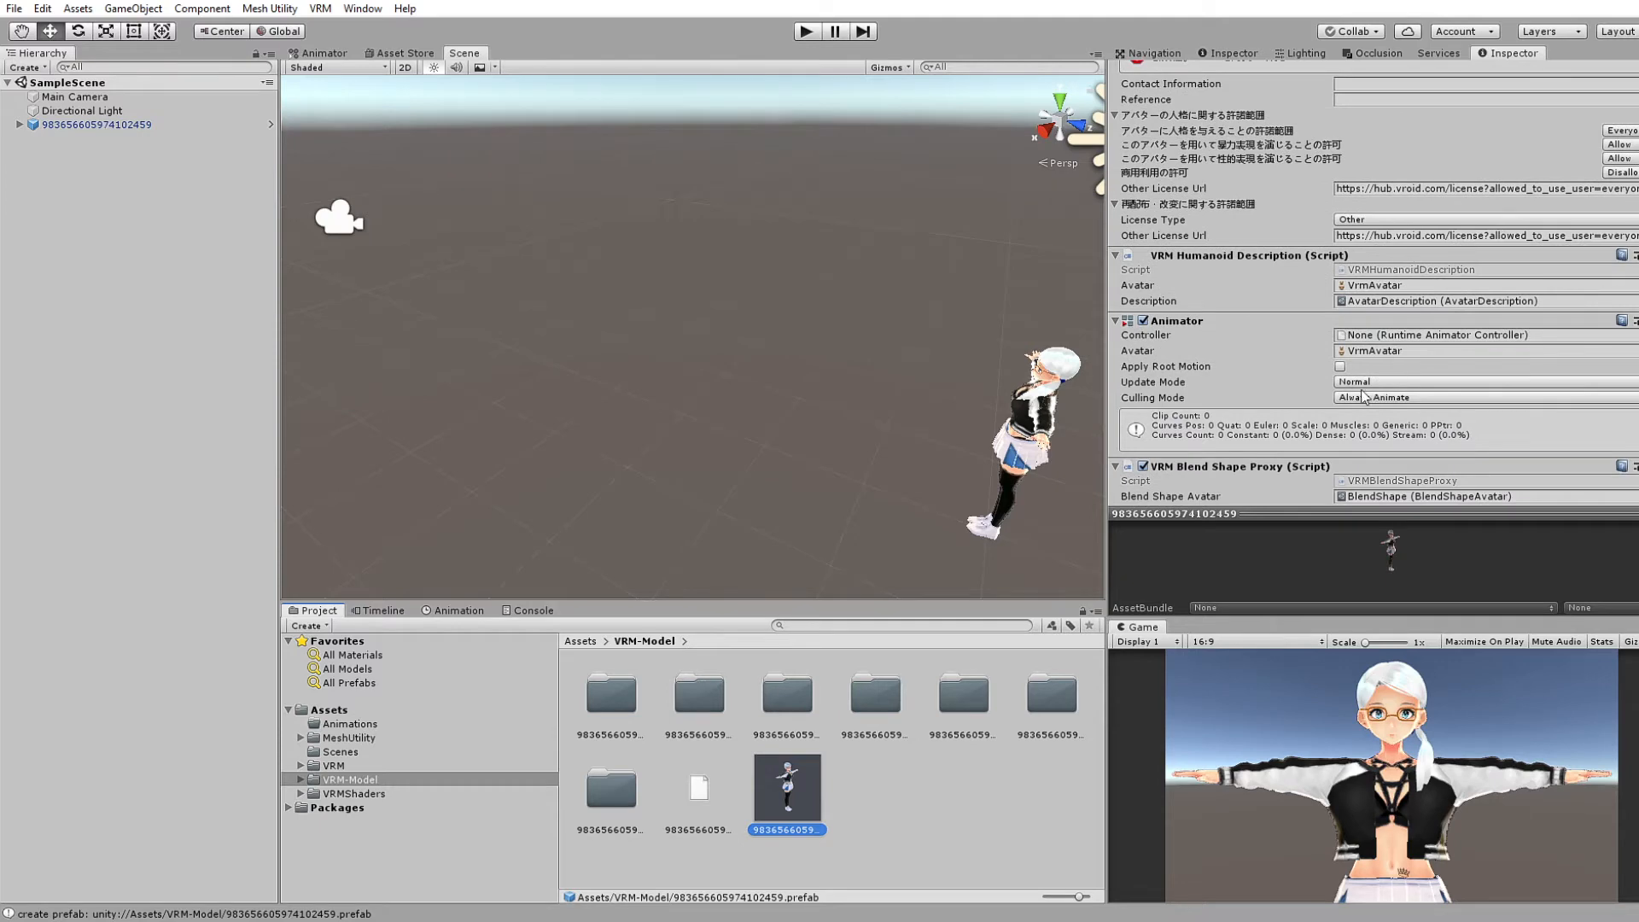
scroll(1363, 396, down, 4)
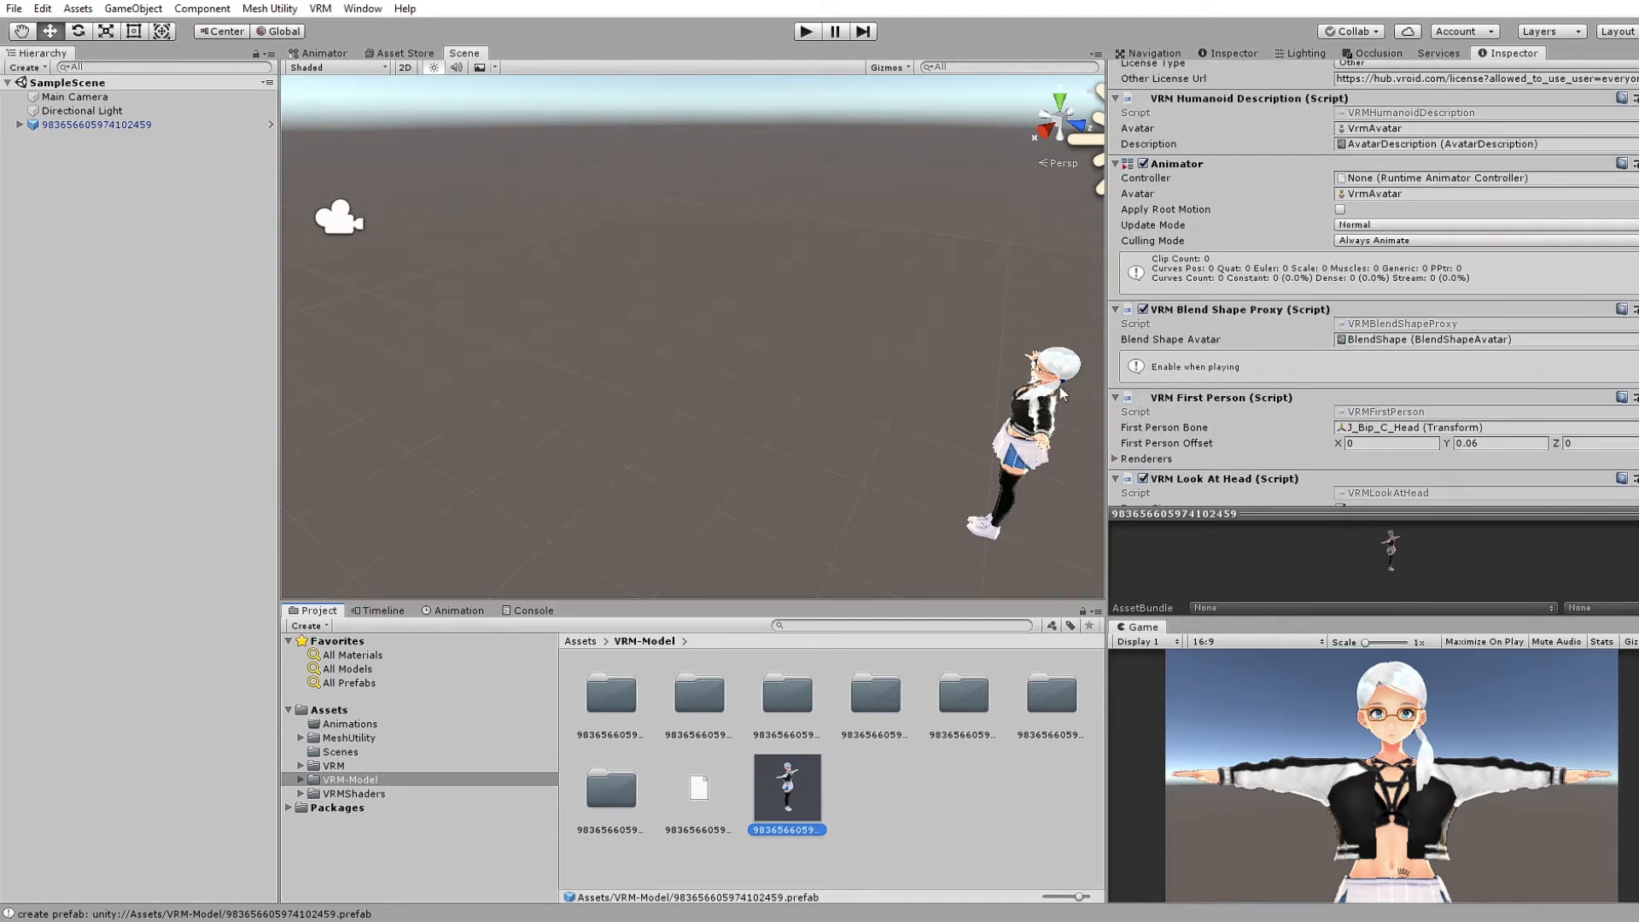
scroll(1383, 341, down, 6)
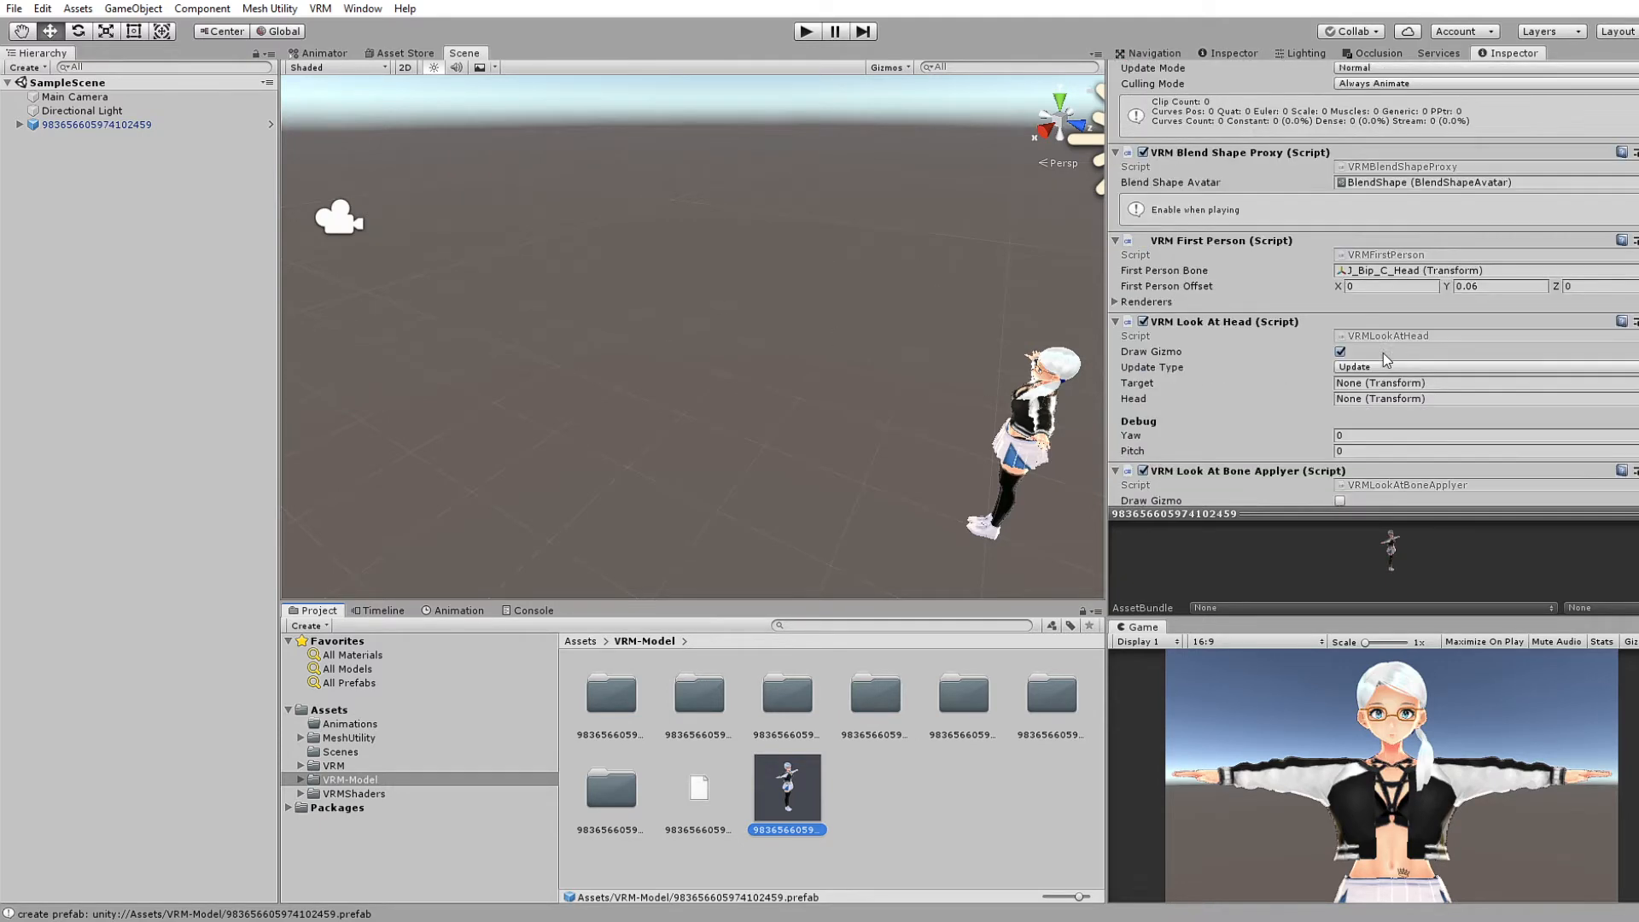
scroll(1357, 388, down, 2)
scroll(1345, 427, up, 15)
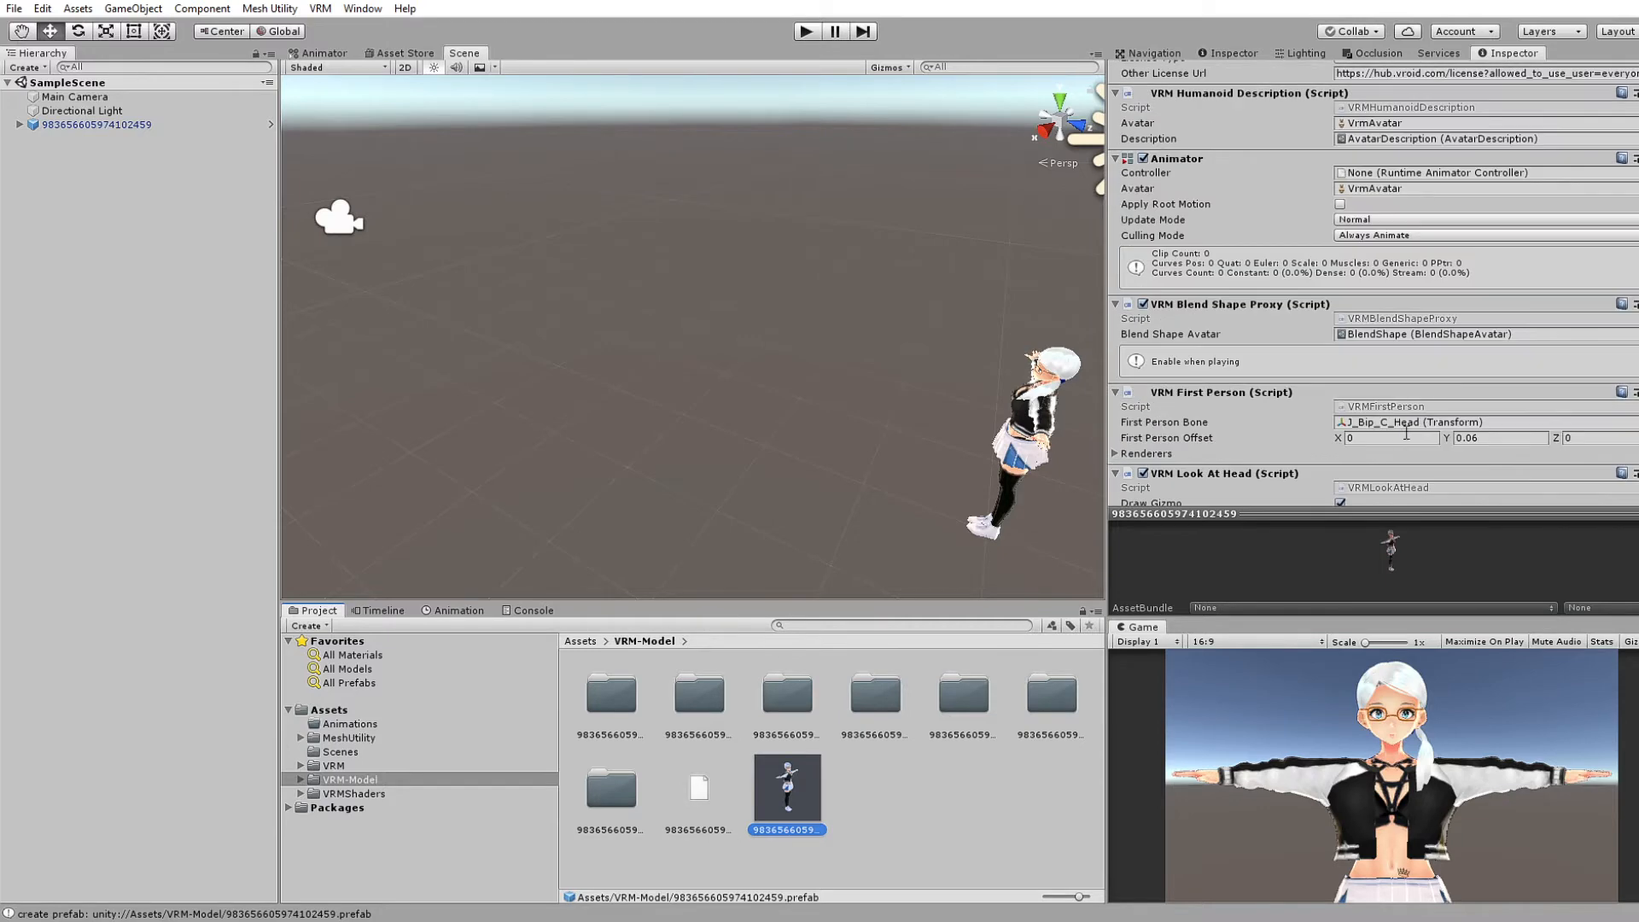
scroll(1403, 285, down, 5)
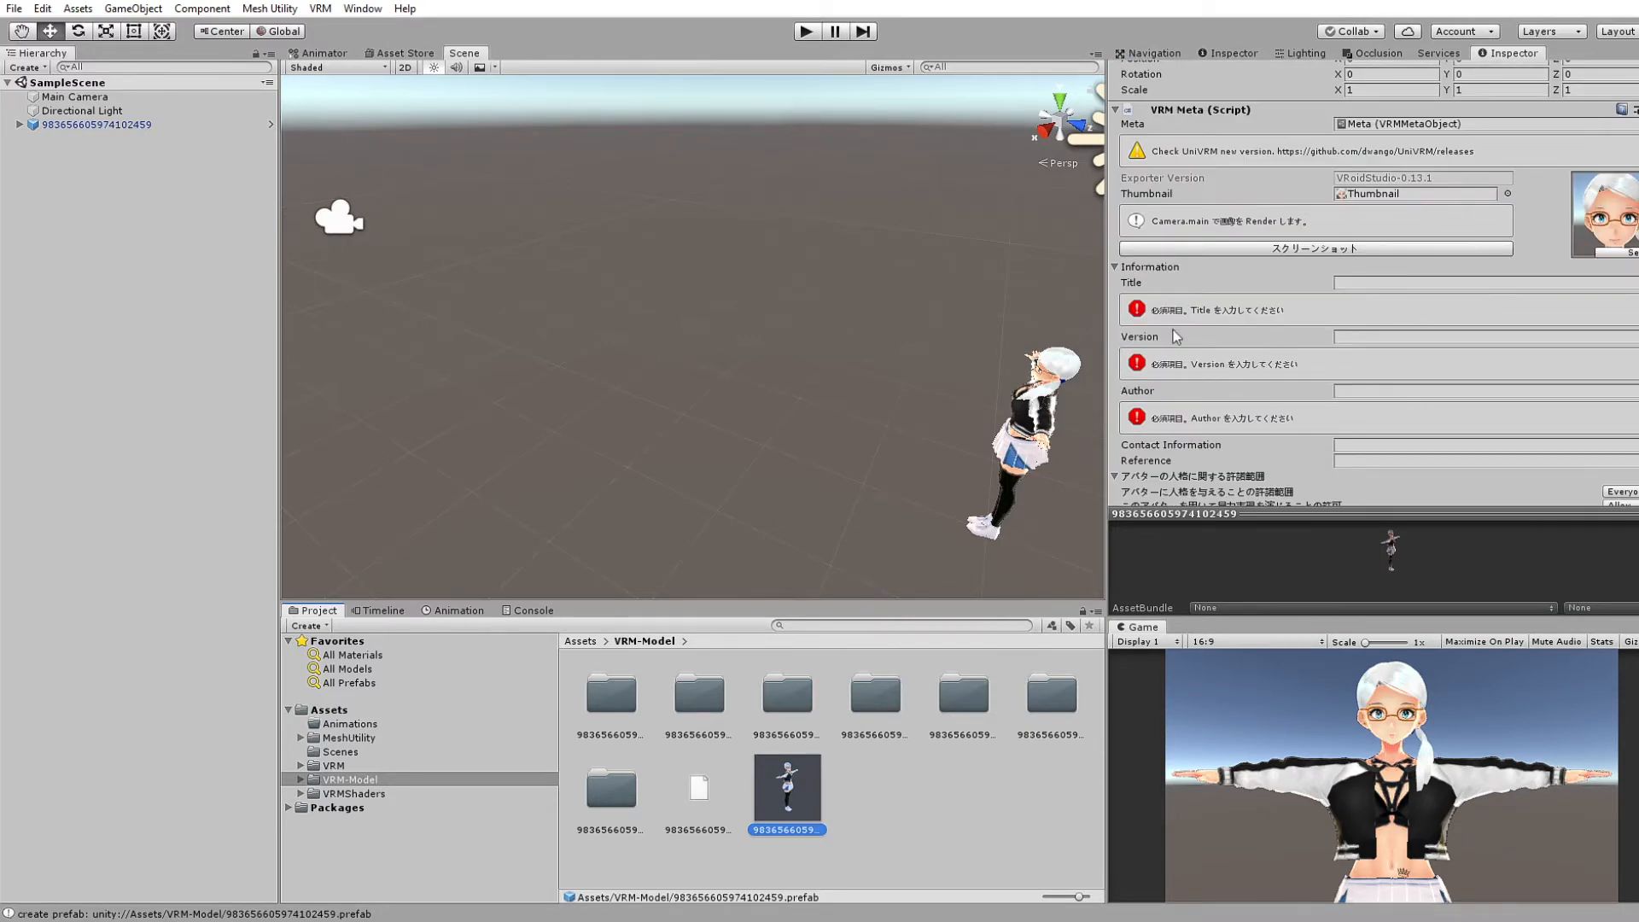
scroll(1291, 328, up, 4)
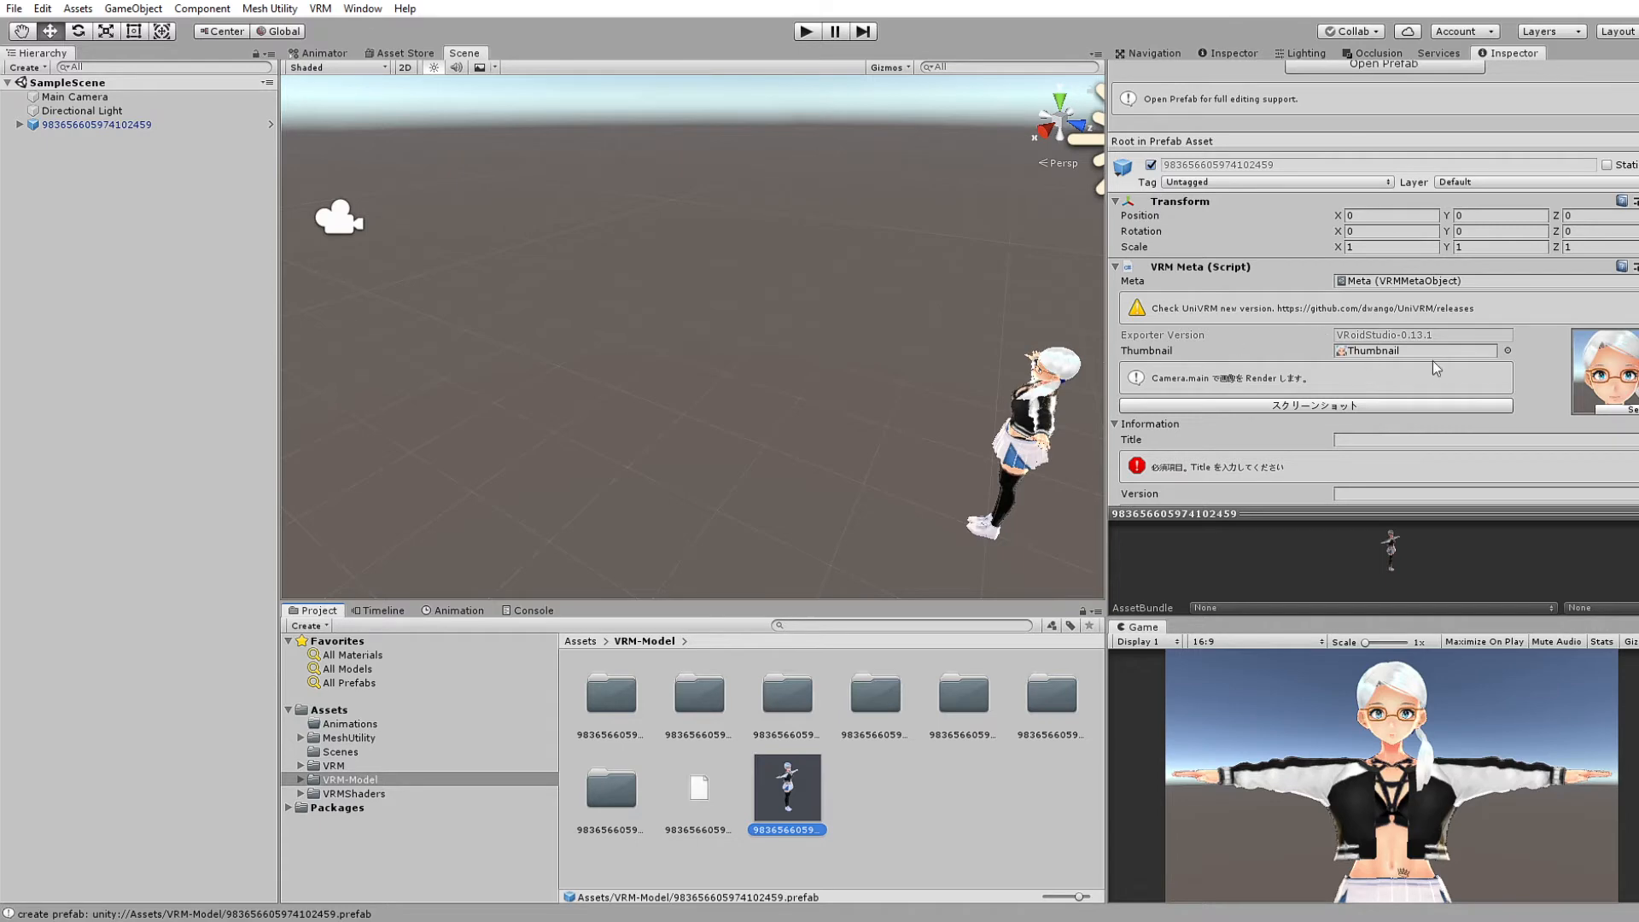
scroll(1336, 453, down, 6)
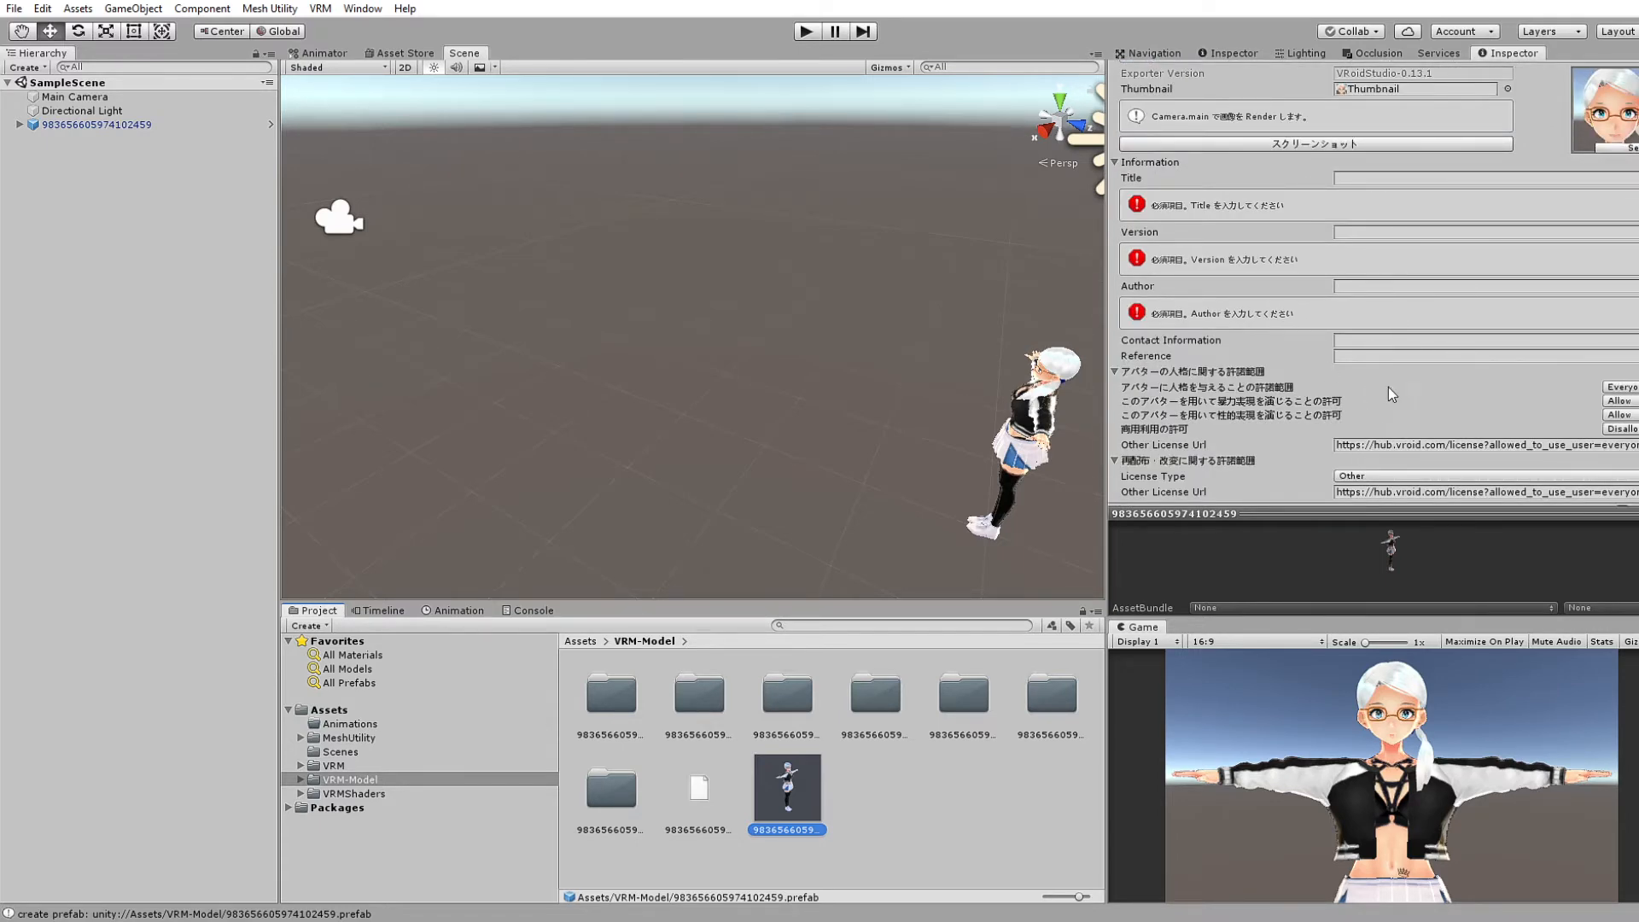
scroll(1391, 384, down, 3)
scroll(1378, 363, down, 10)
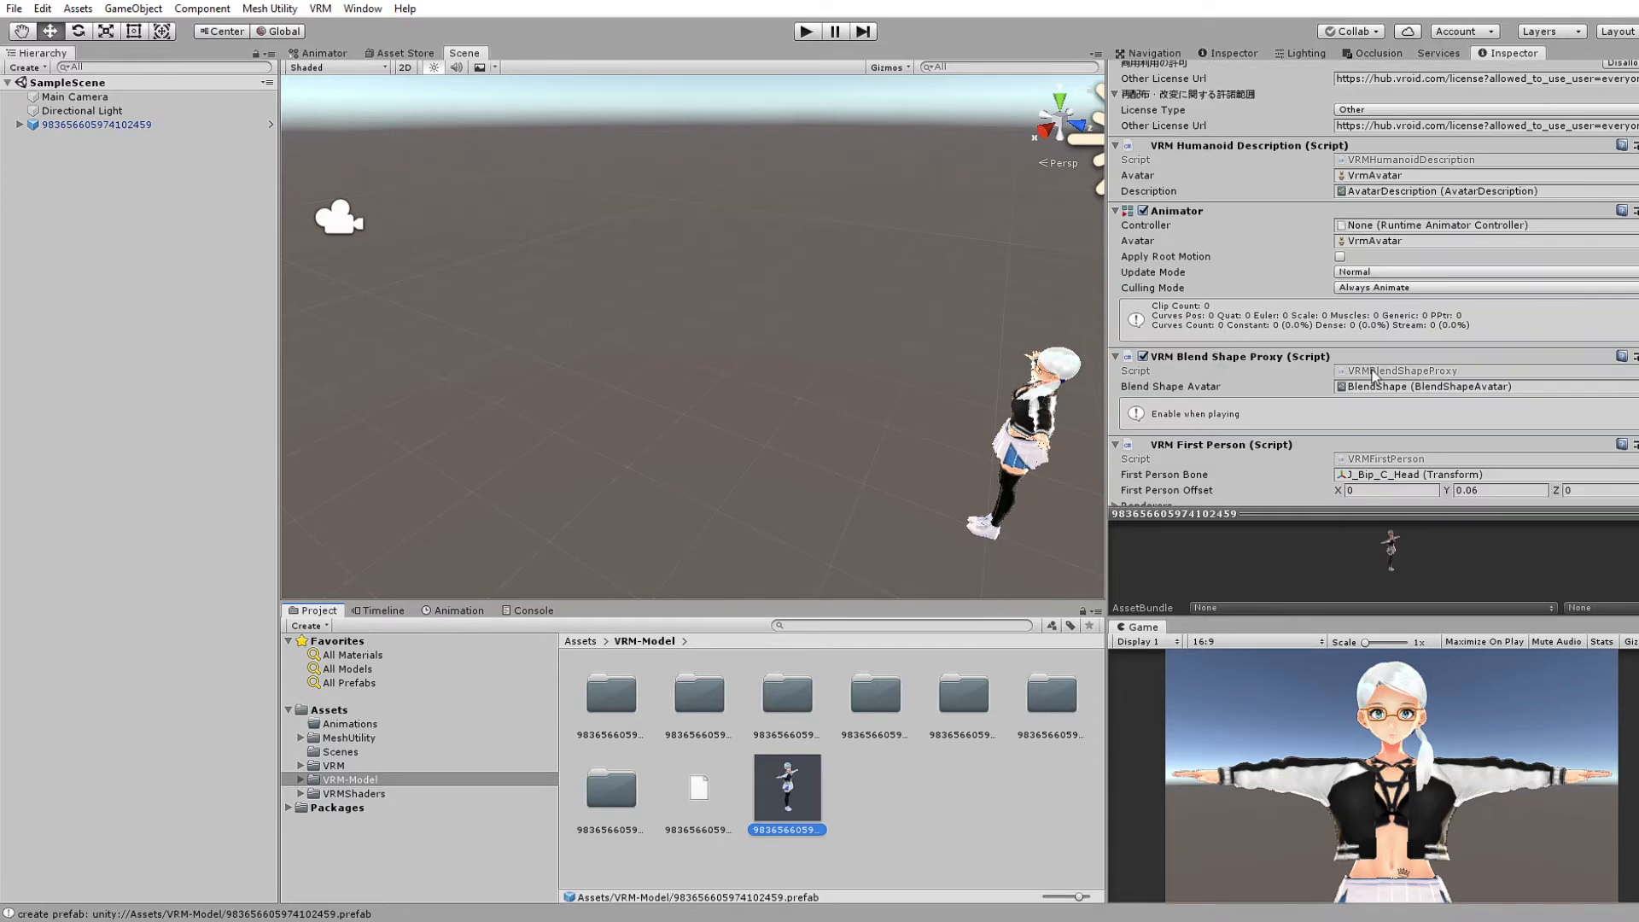
scroll(1389, 376, down, 5)
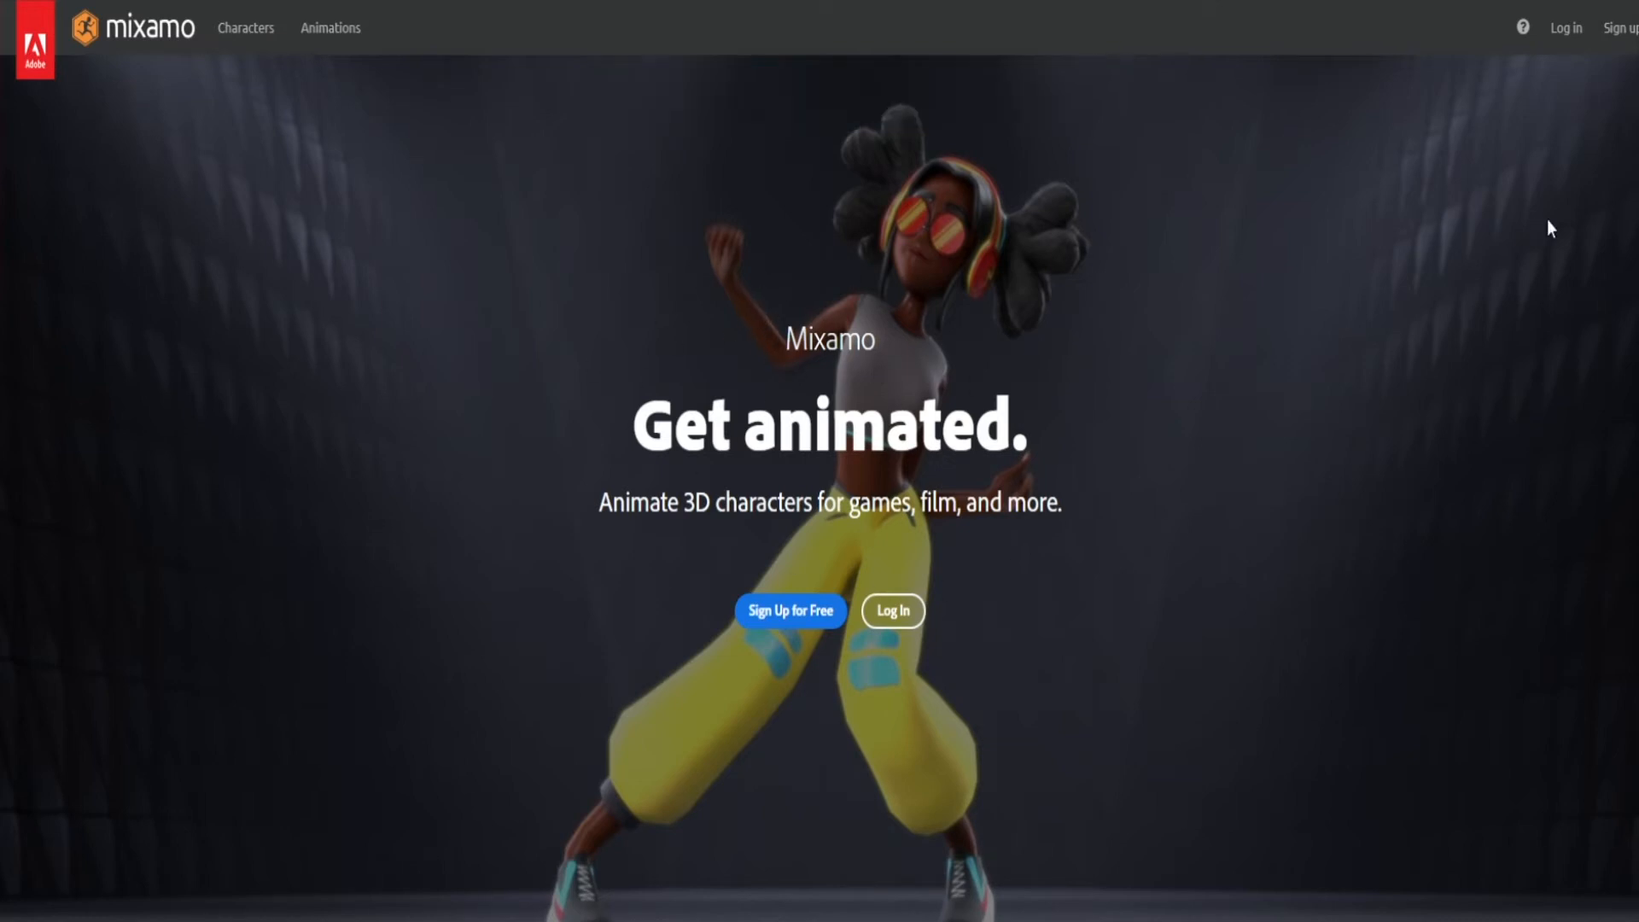
Switch to the Mixamo website, sign in with a Google account and search the animations for "idle"
click(1576, 41)
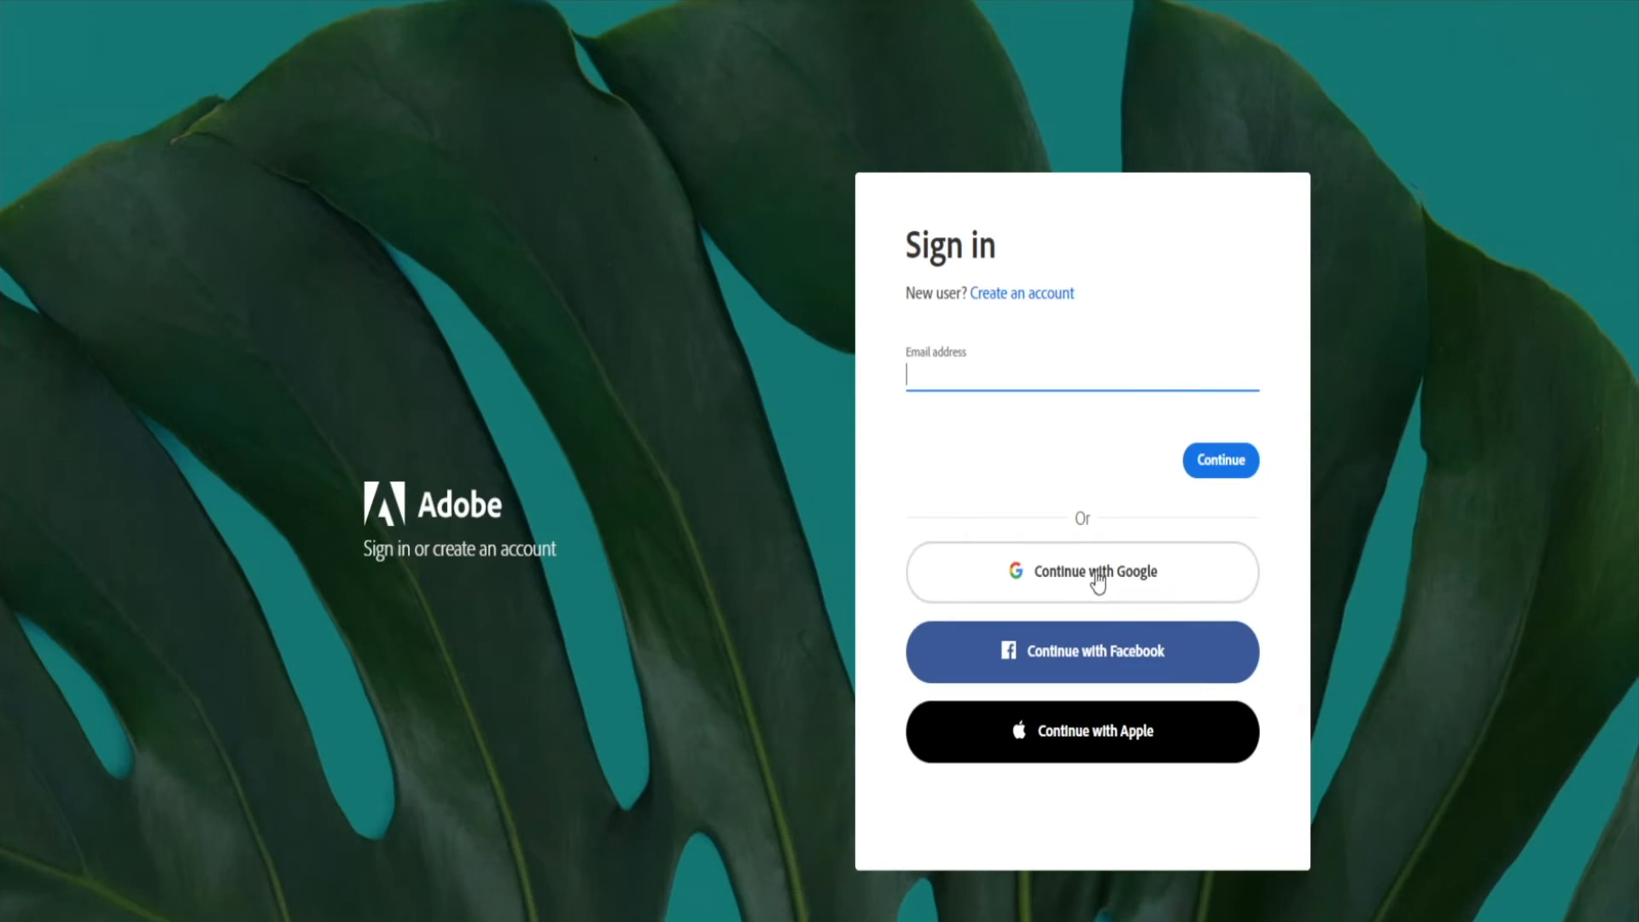
click(1071, 572)
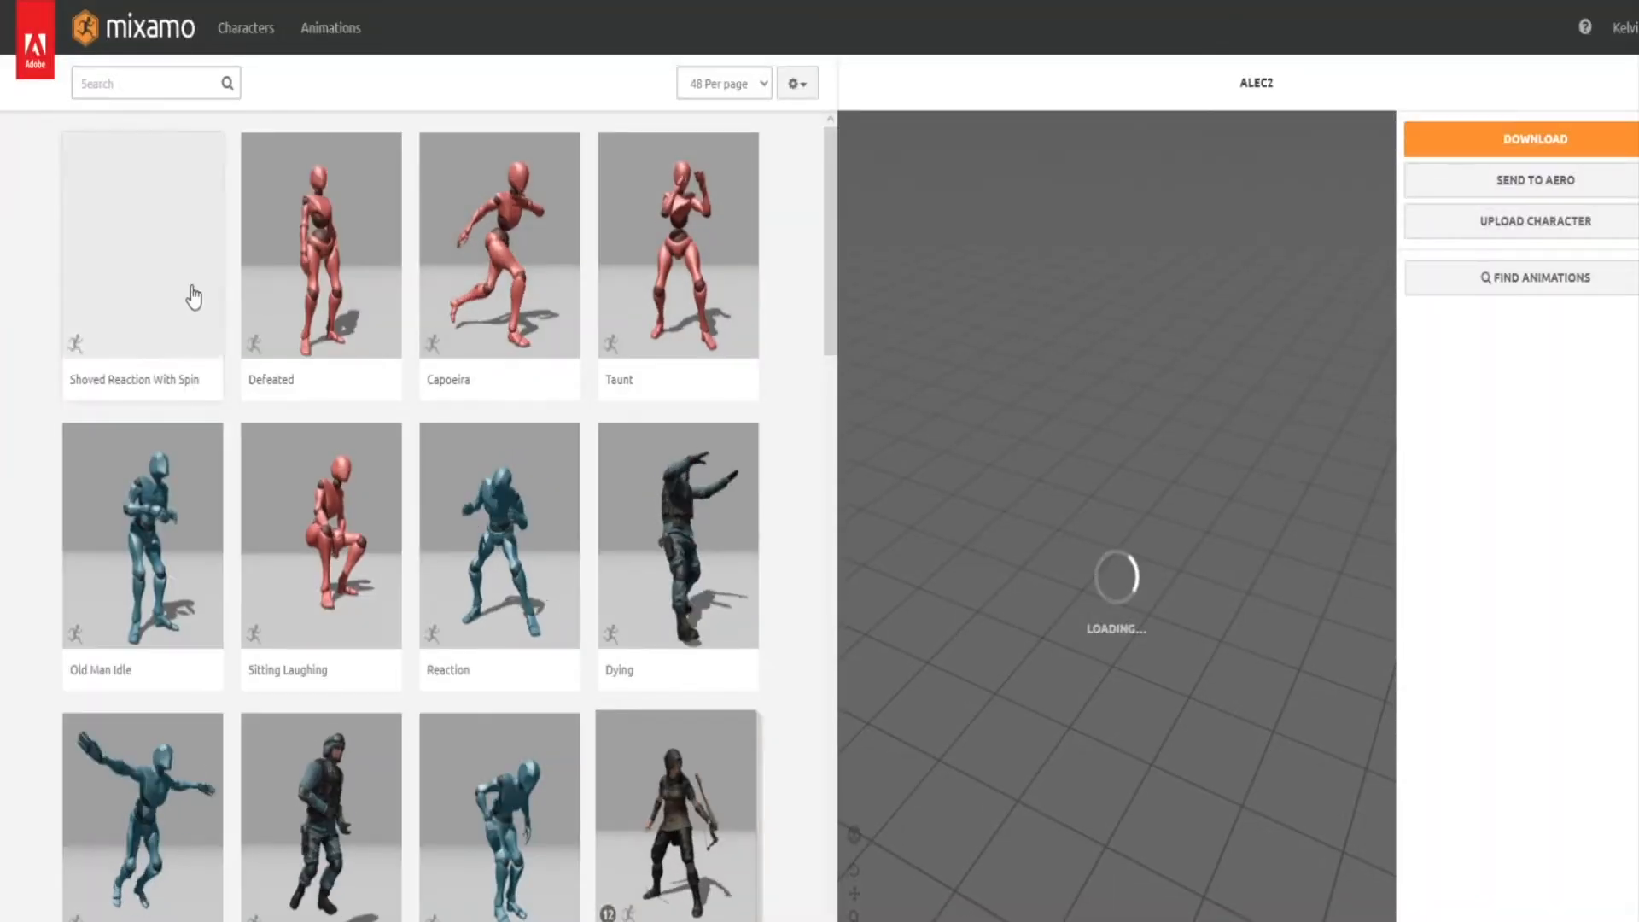
click(163, 88)
text(id)
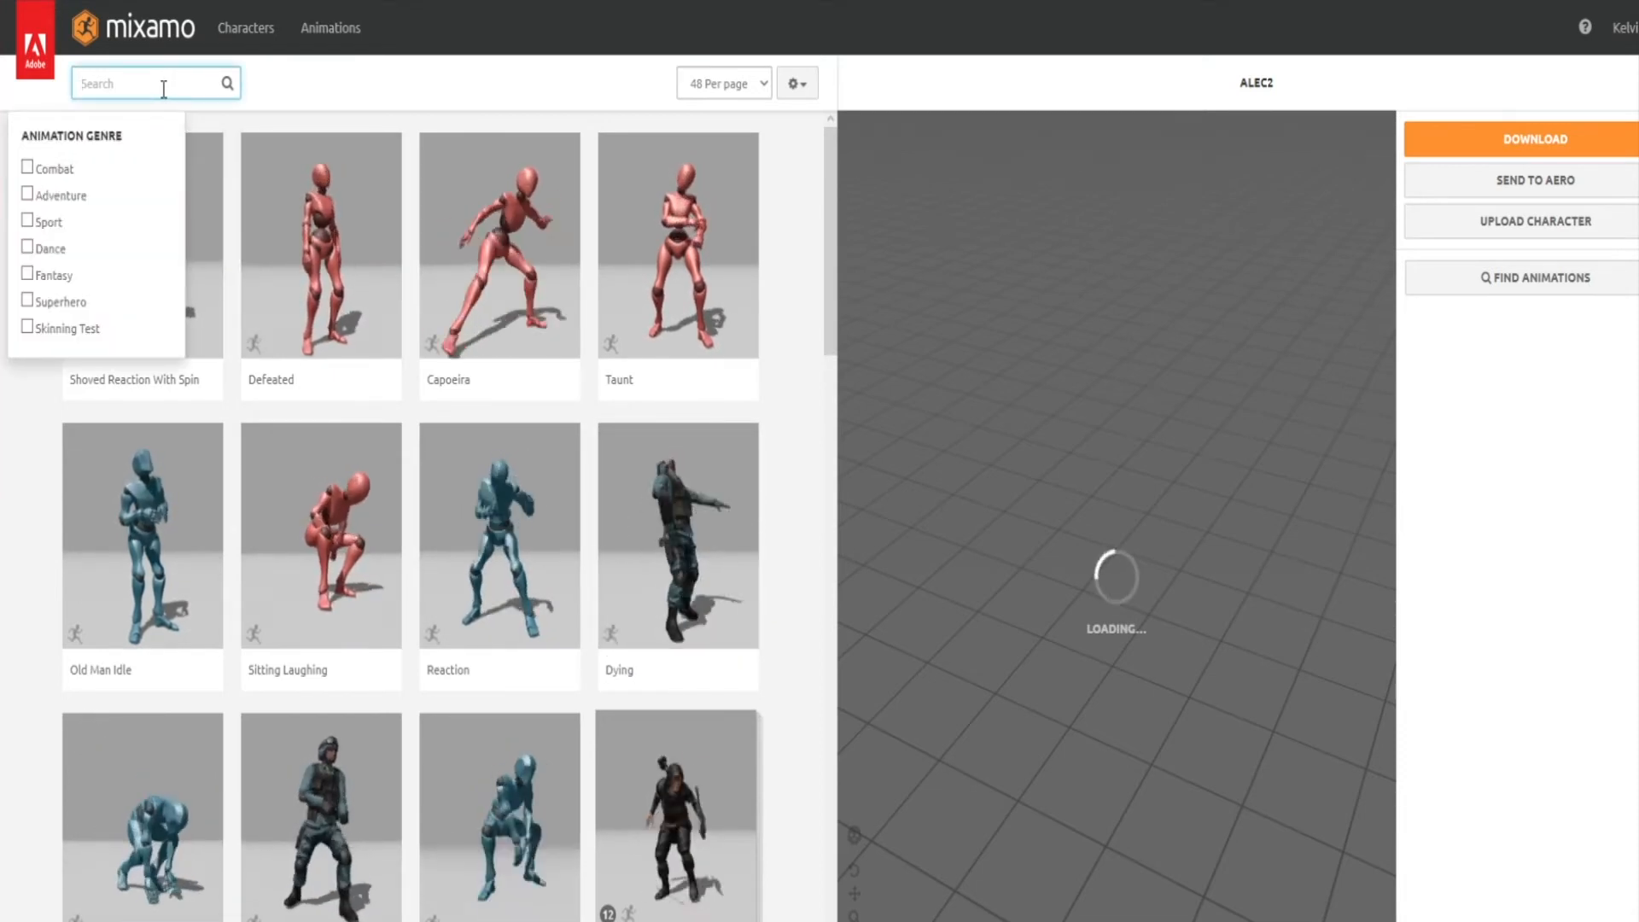
text(le)
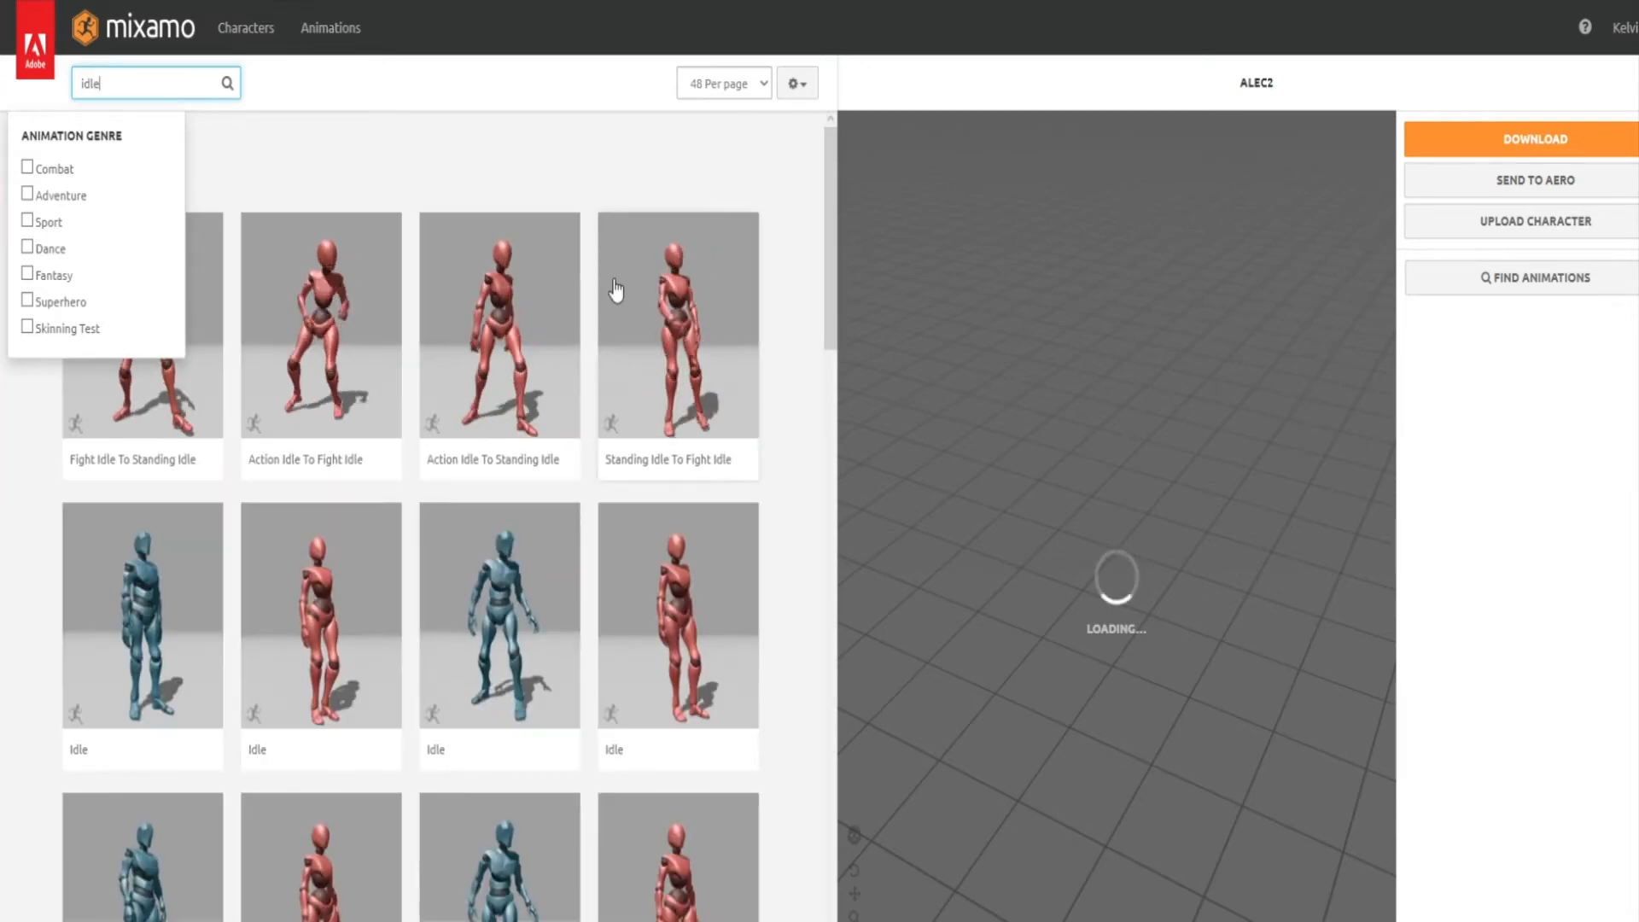
key(Return)
Pick the Breathing Idle animation from the search results and load it onto the preview character
scroll(604, 604, down, 3)
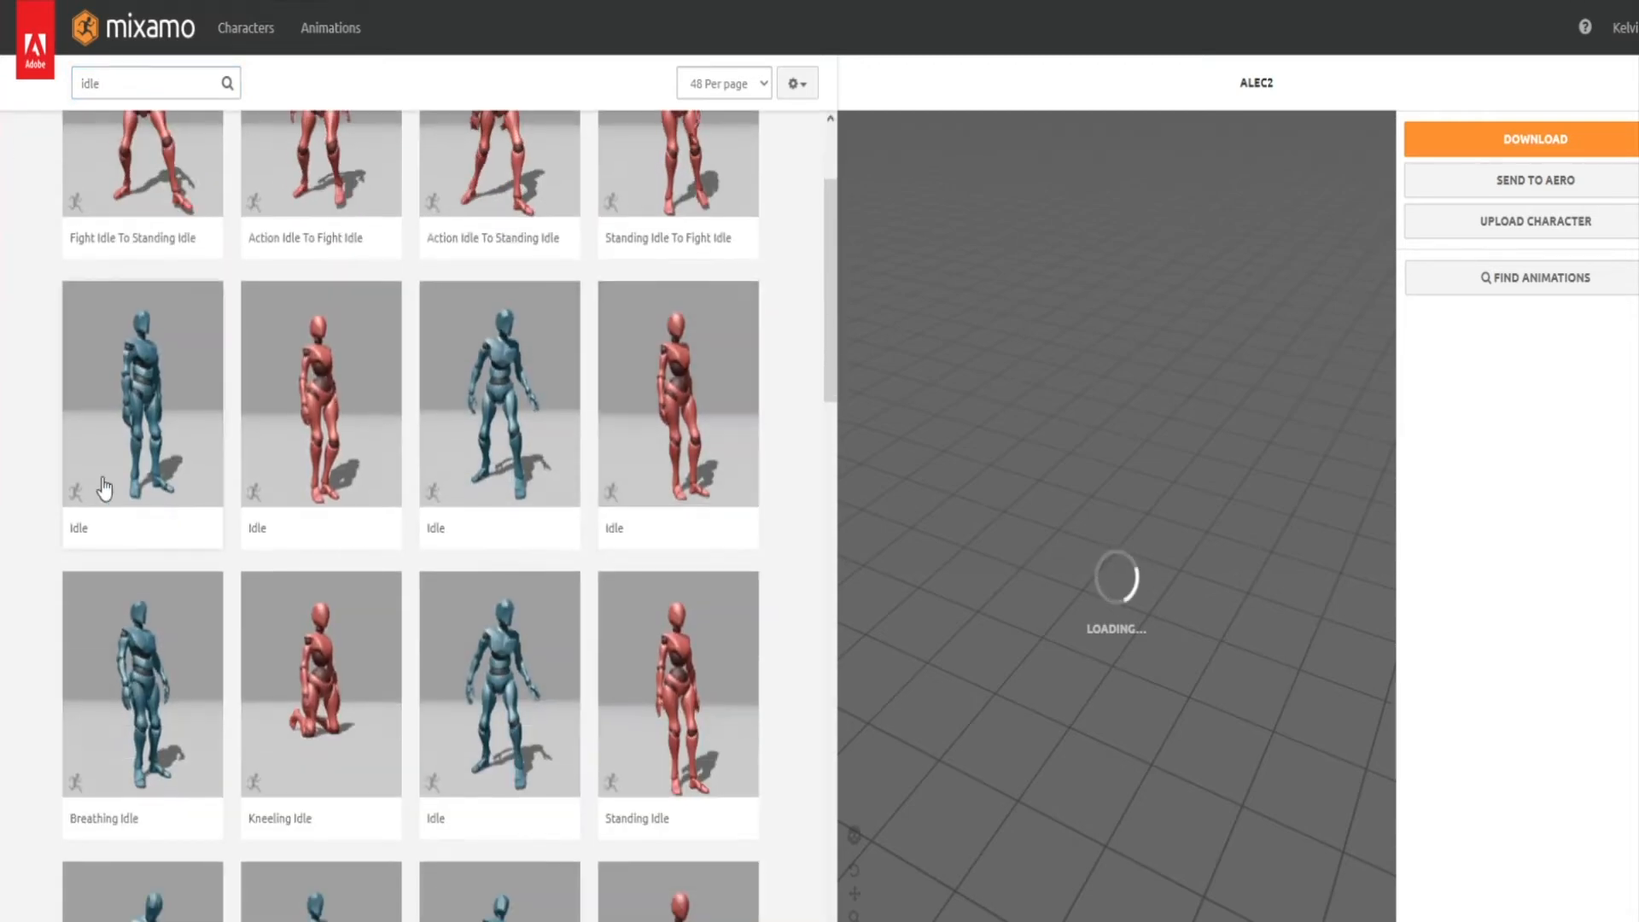
scroll(598, 581, down, 3)
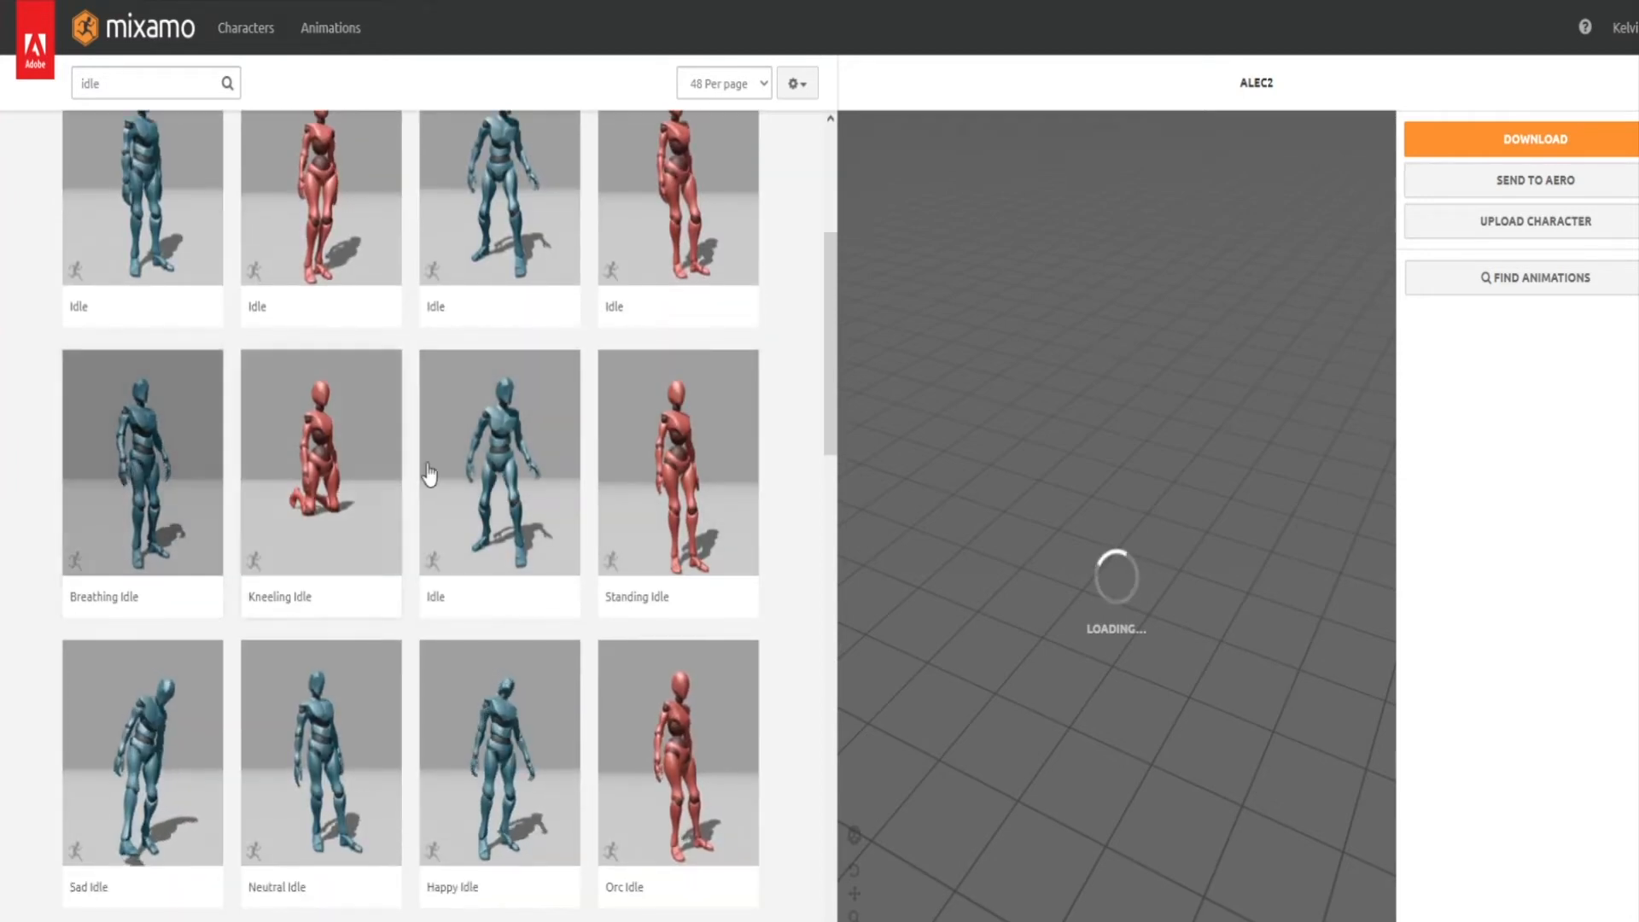
scroll(622, 790, down, 2)
scroll(546, 743, up, 2)
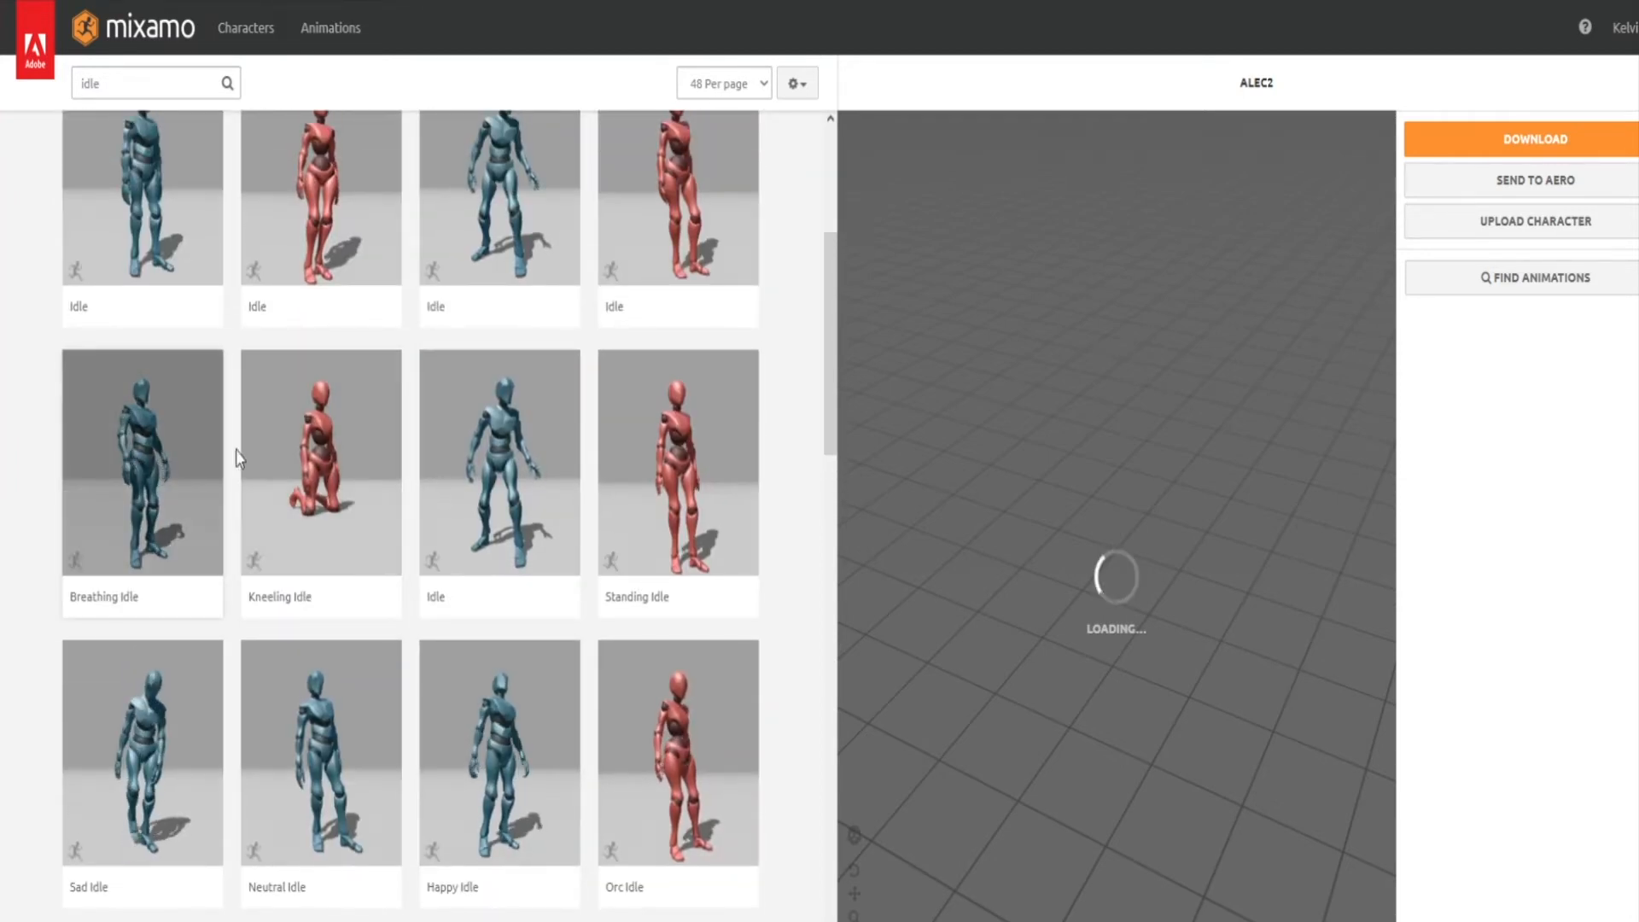
click(145, 465)
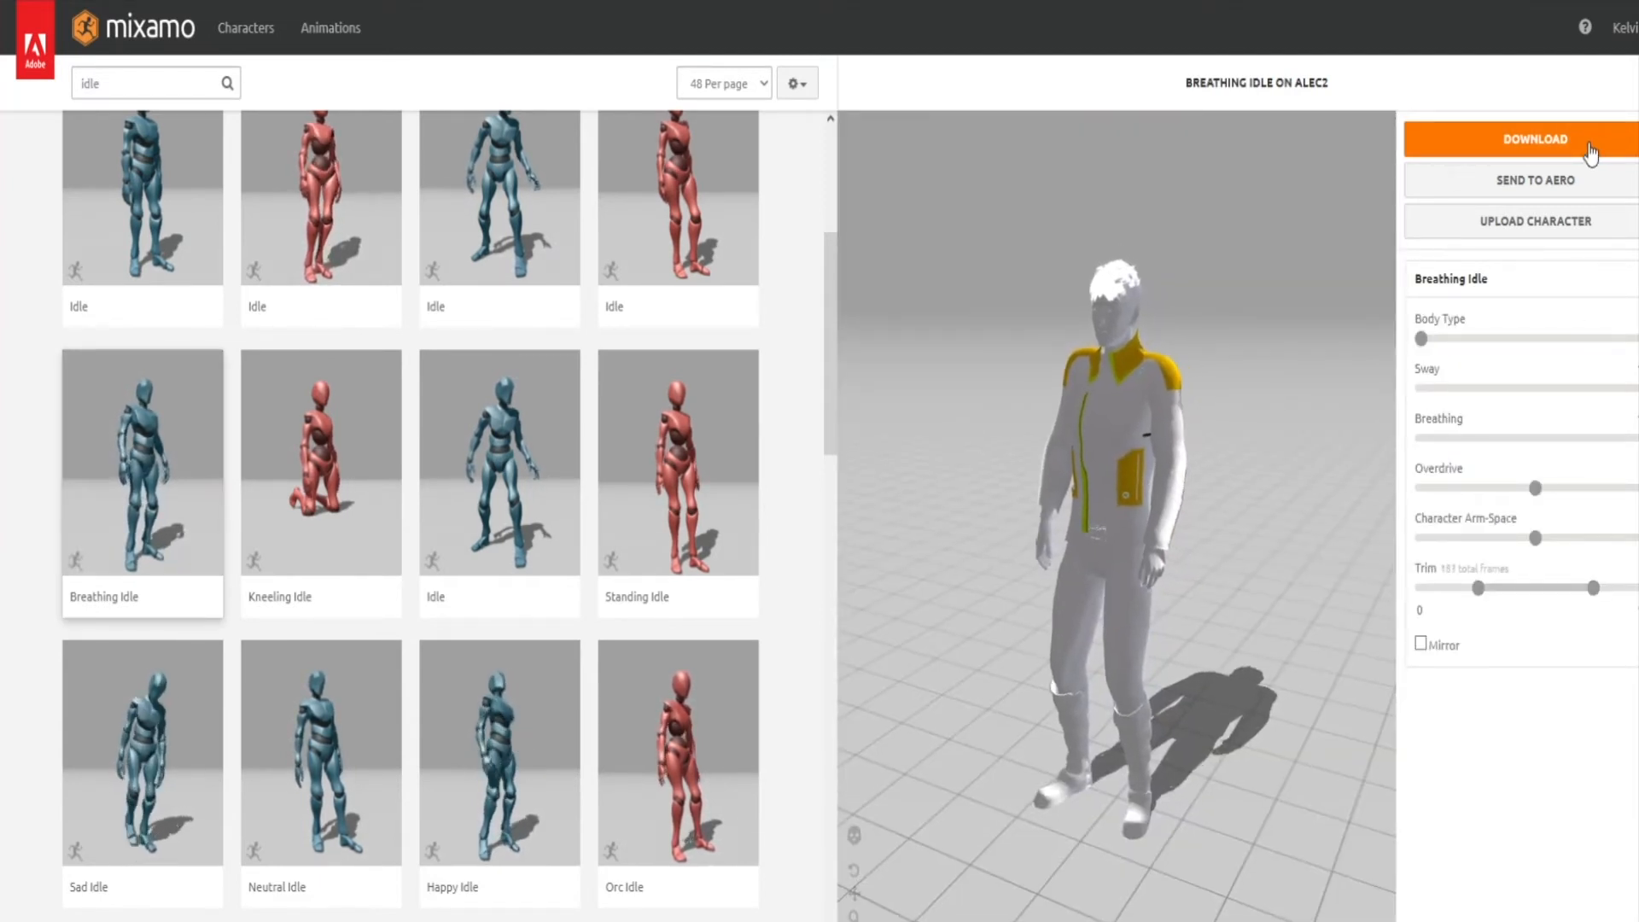
Download the Breathing Idle animation in FBX Binary(.fbx) format with the Skin option set to Without Skin
click(1589, 152)
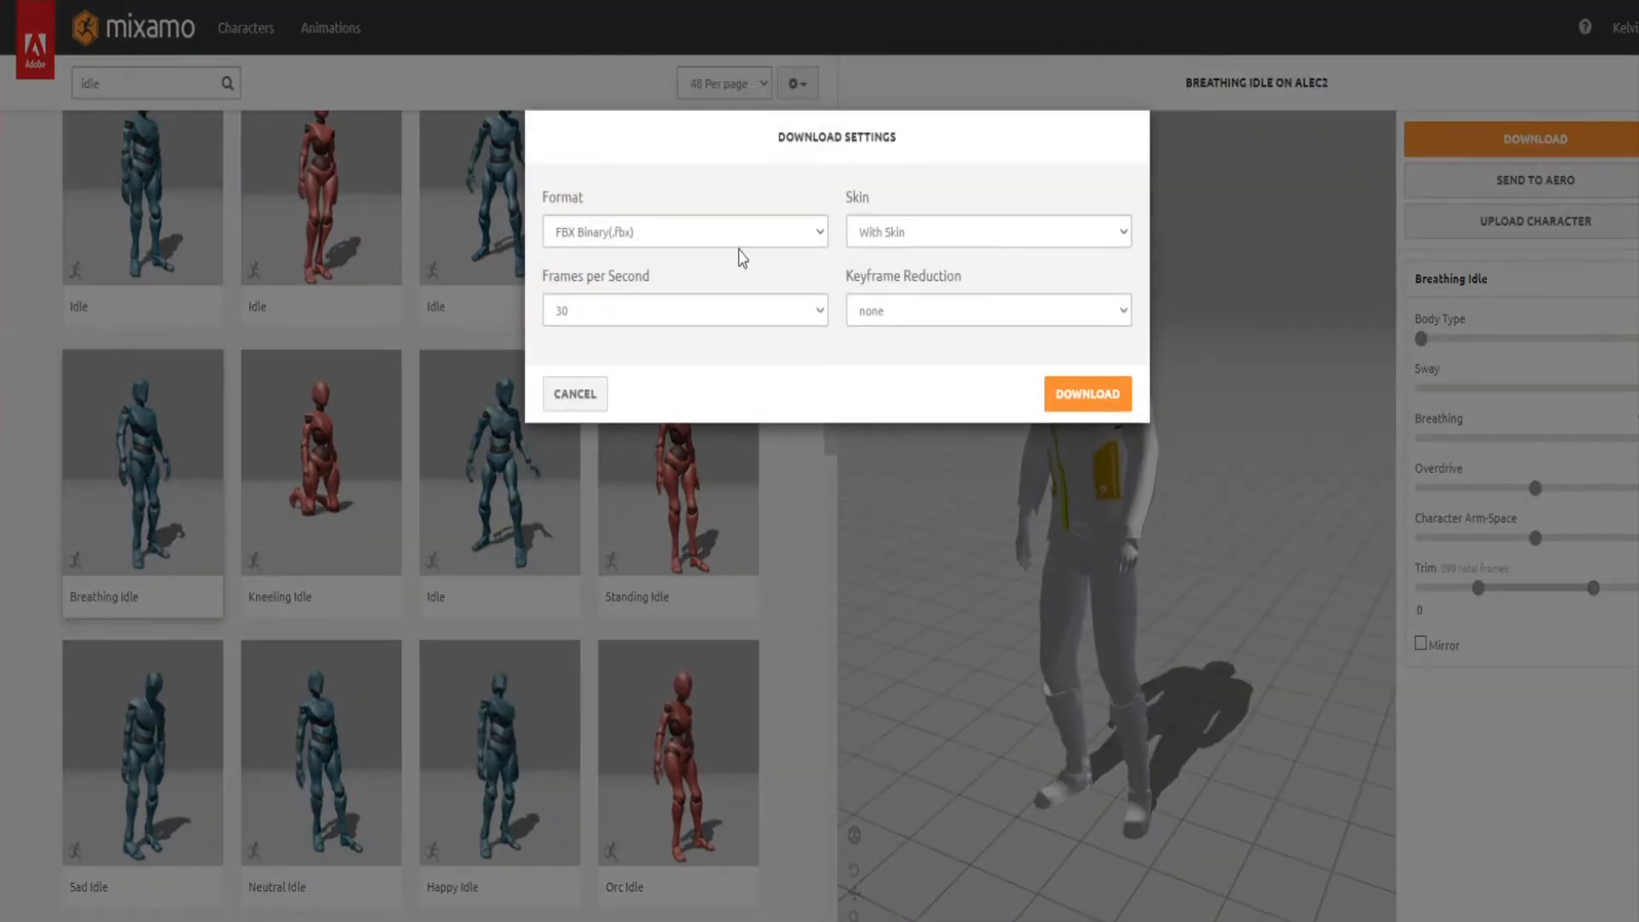
click(1120, 232)
click(936, 275)
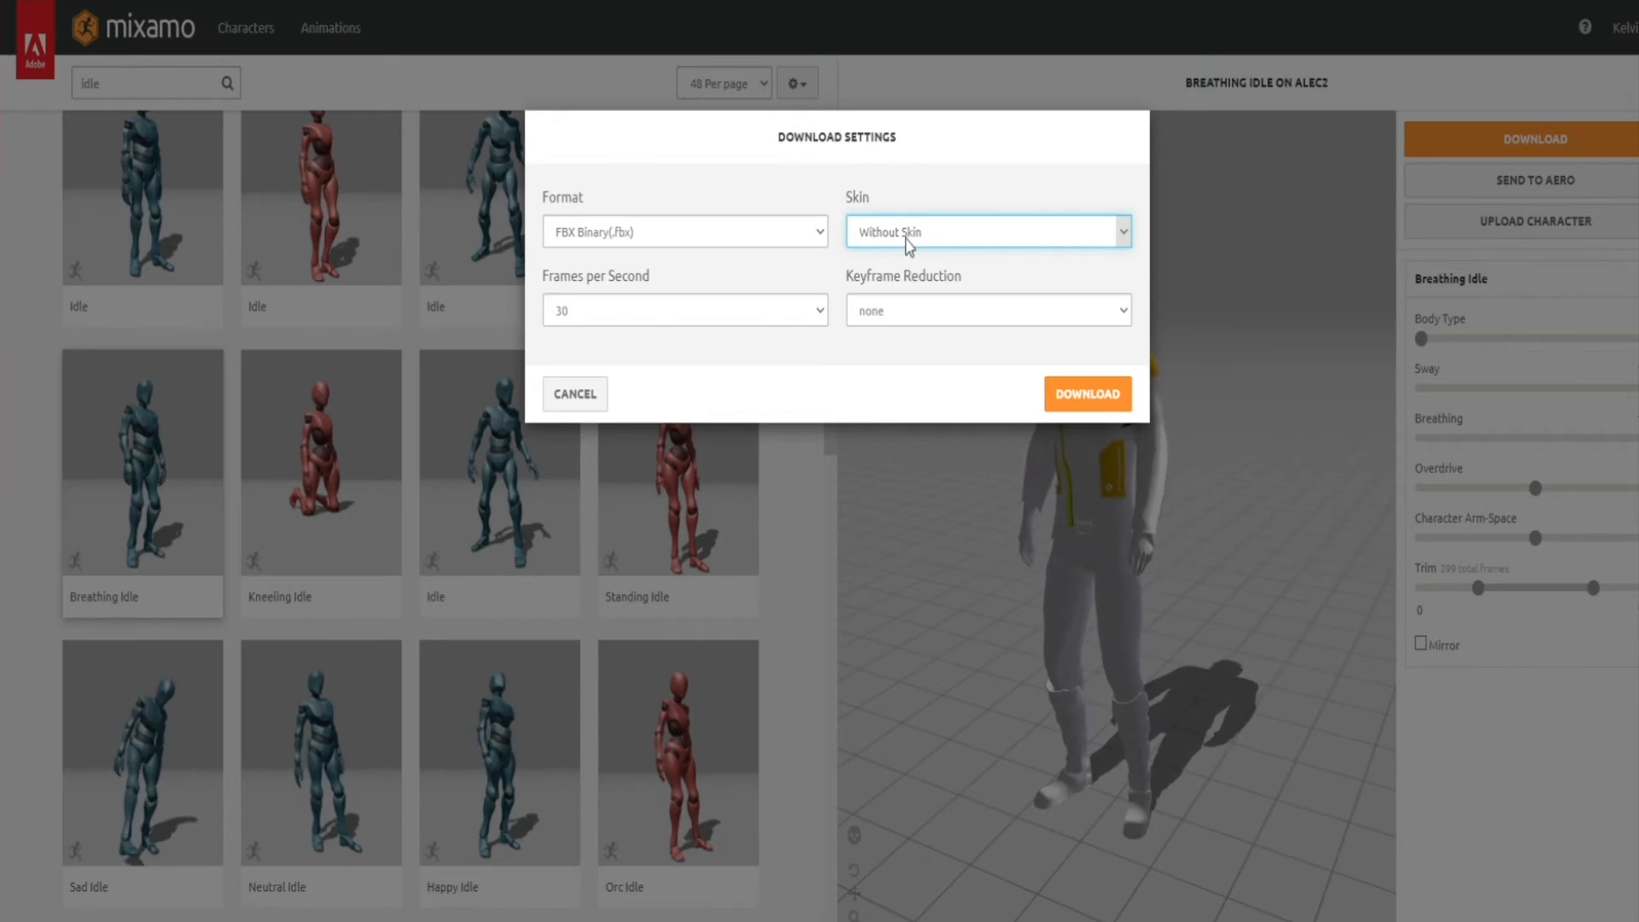
click(749, 241)
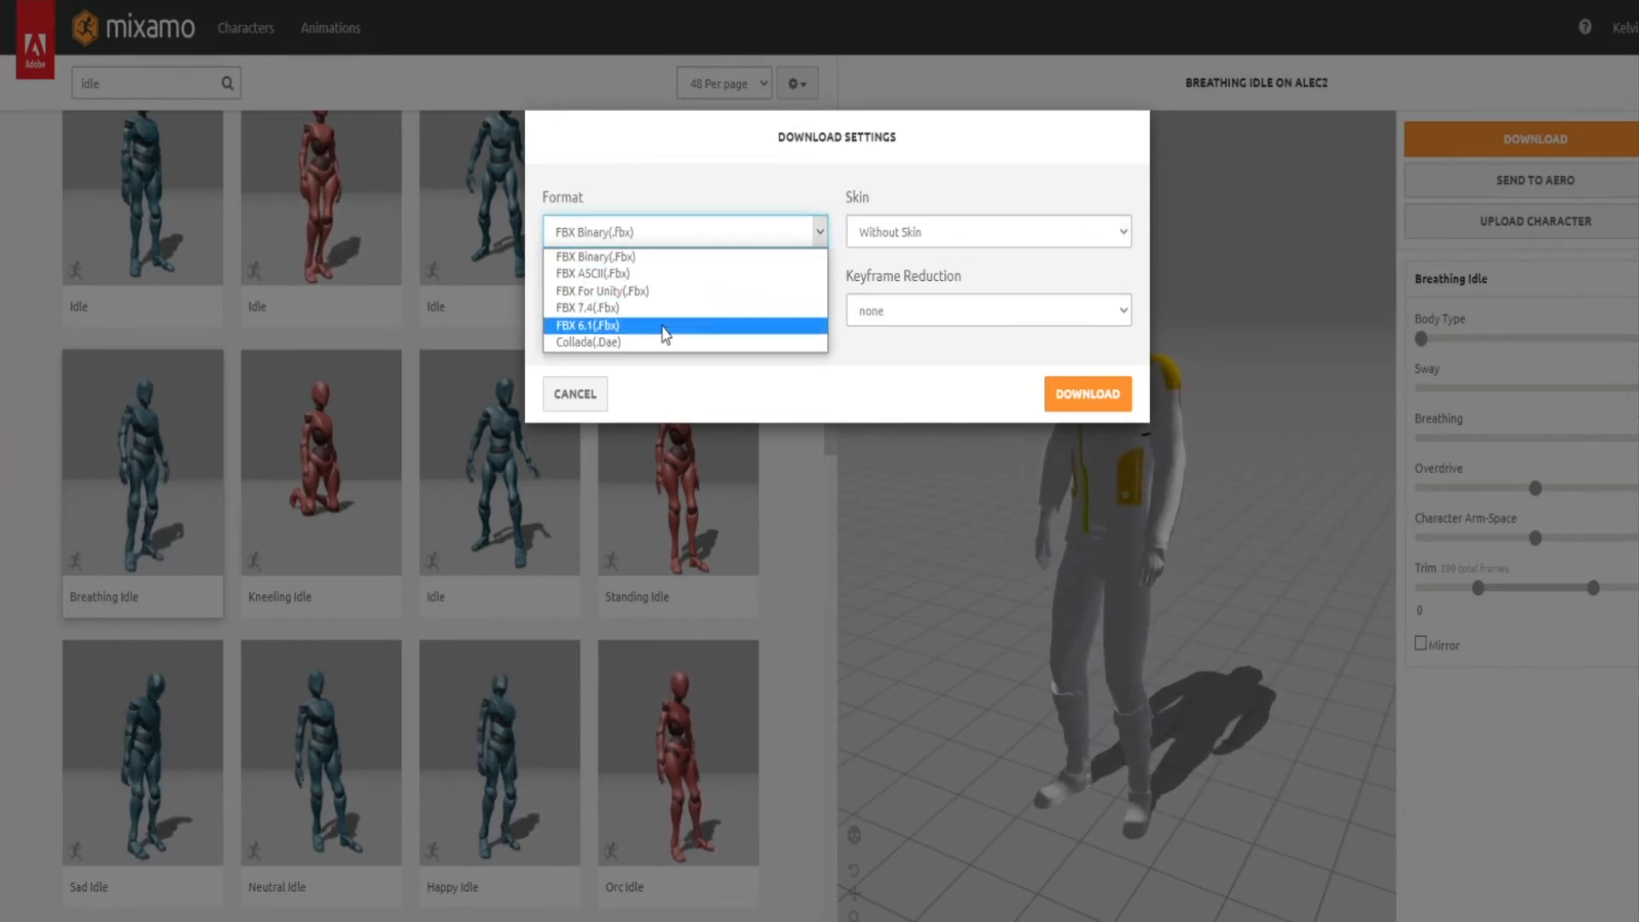
click(637, 257)
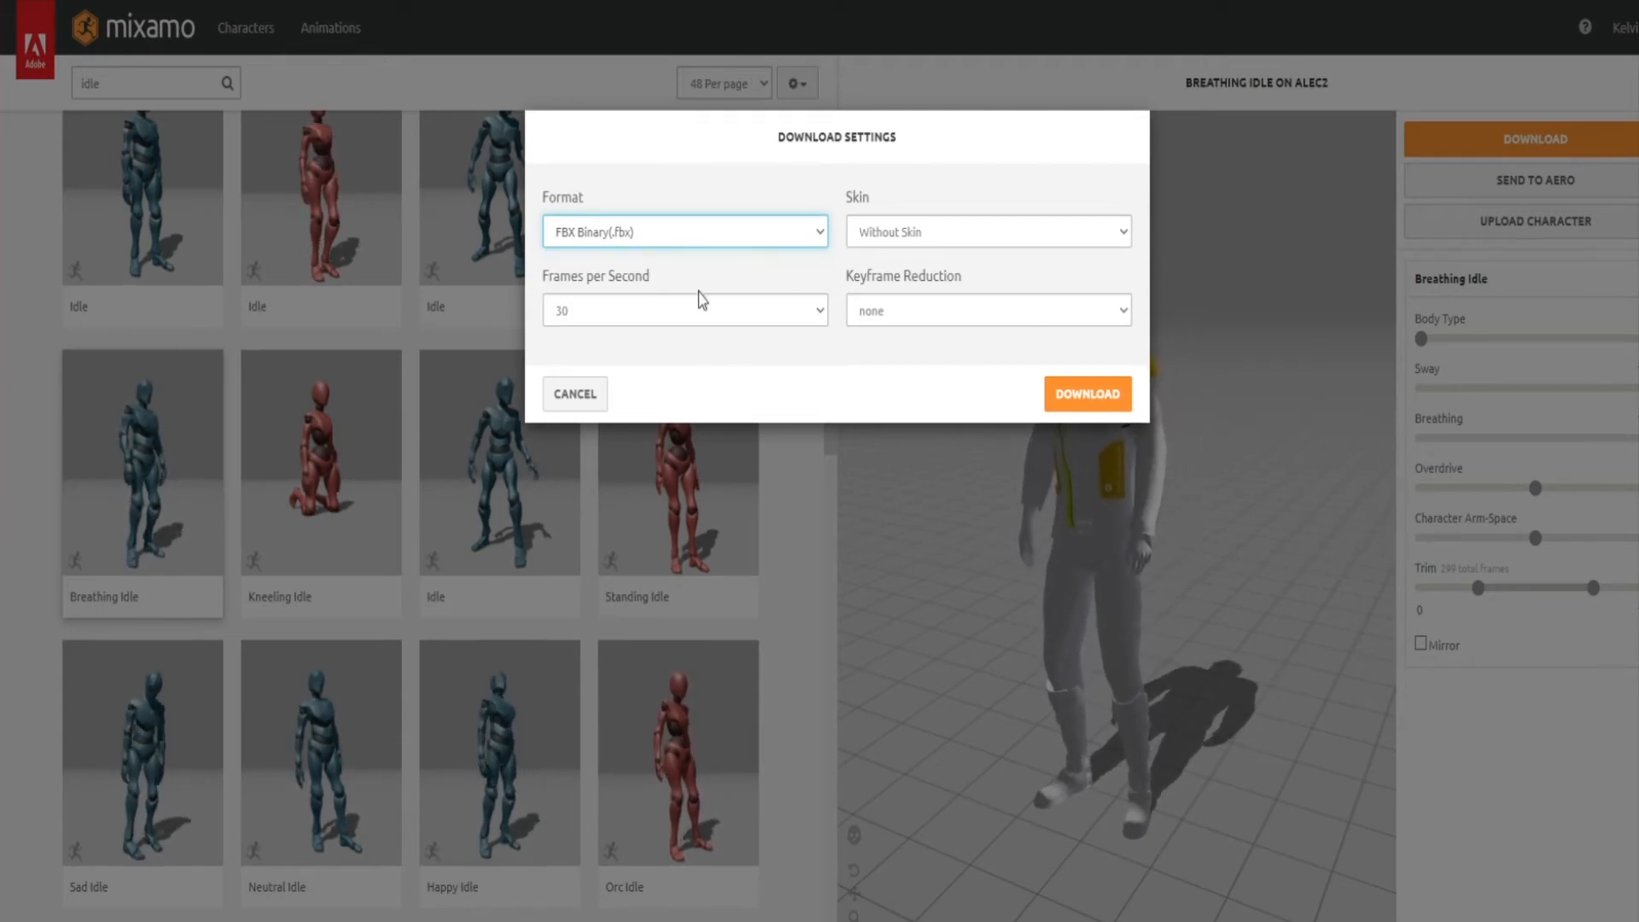
click(1099, 395)
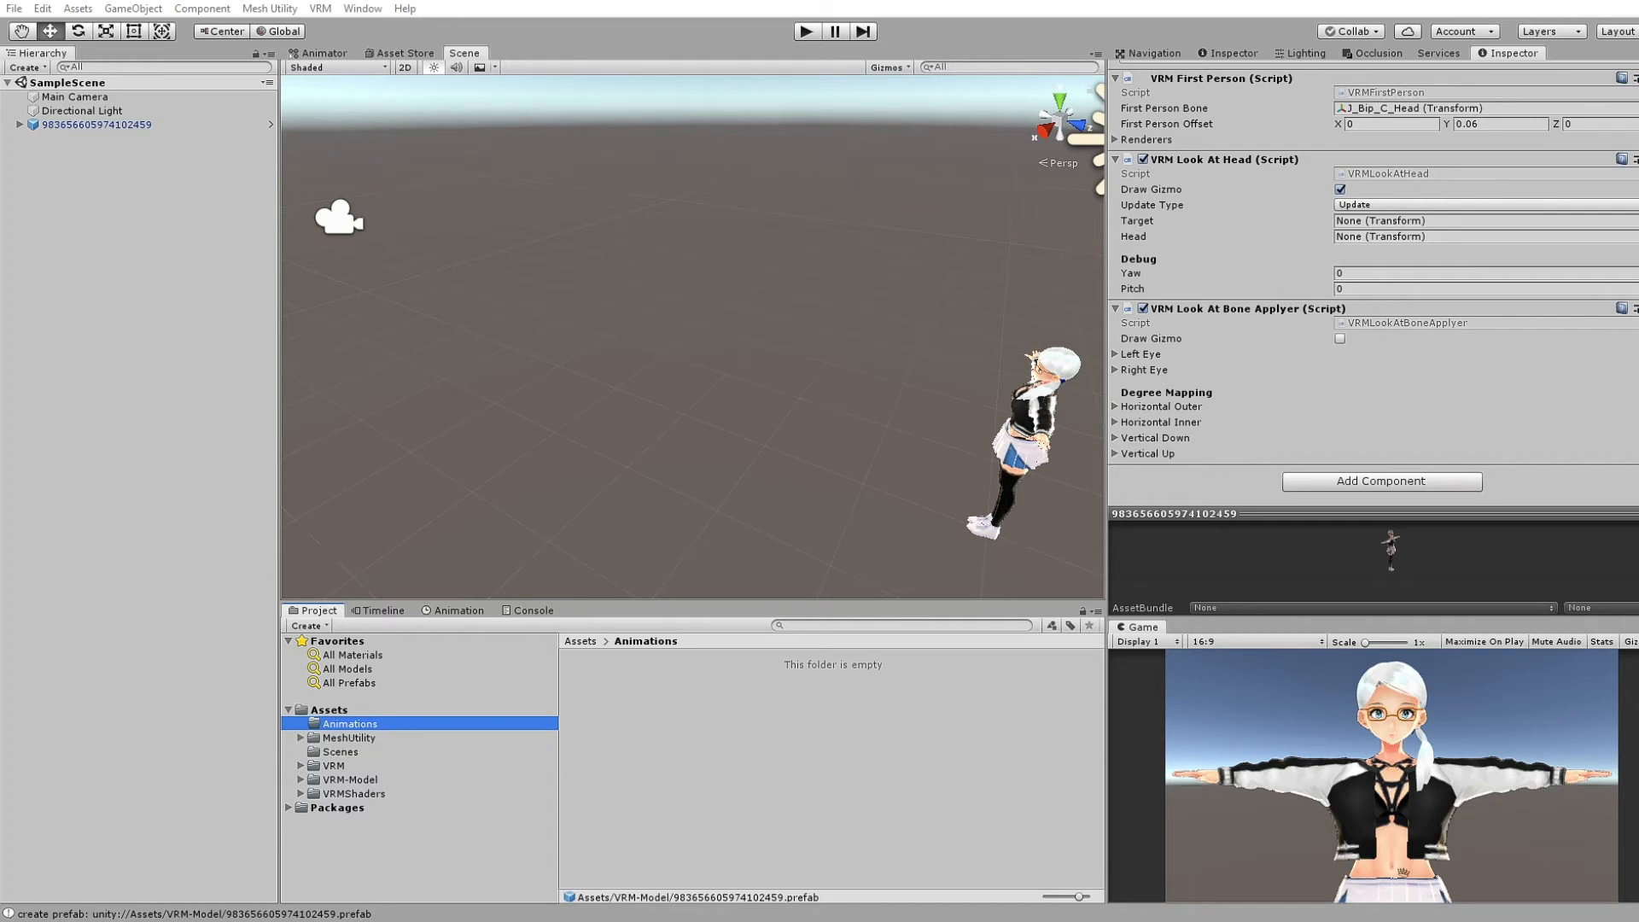
Switch back to Unity and import the downloaded Breathing Idle.fbx file into the Animations folder
drag(119, 481, 770, 727)
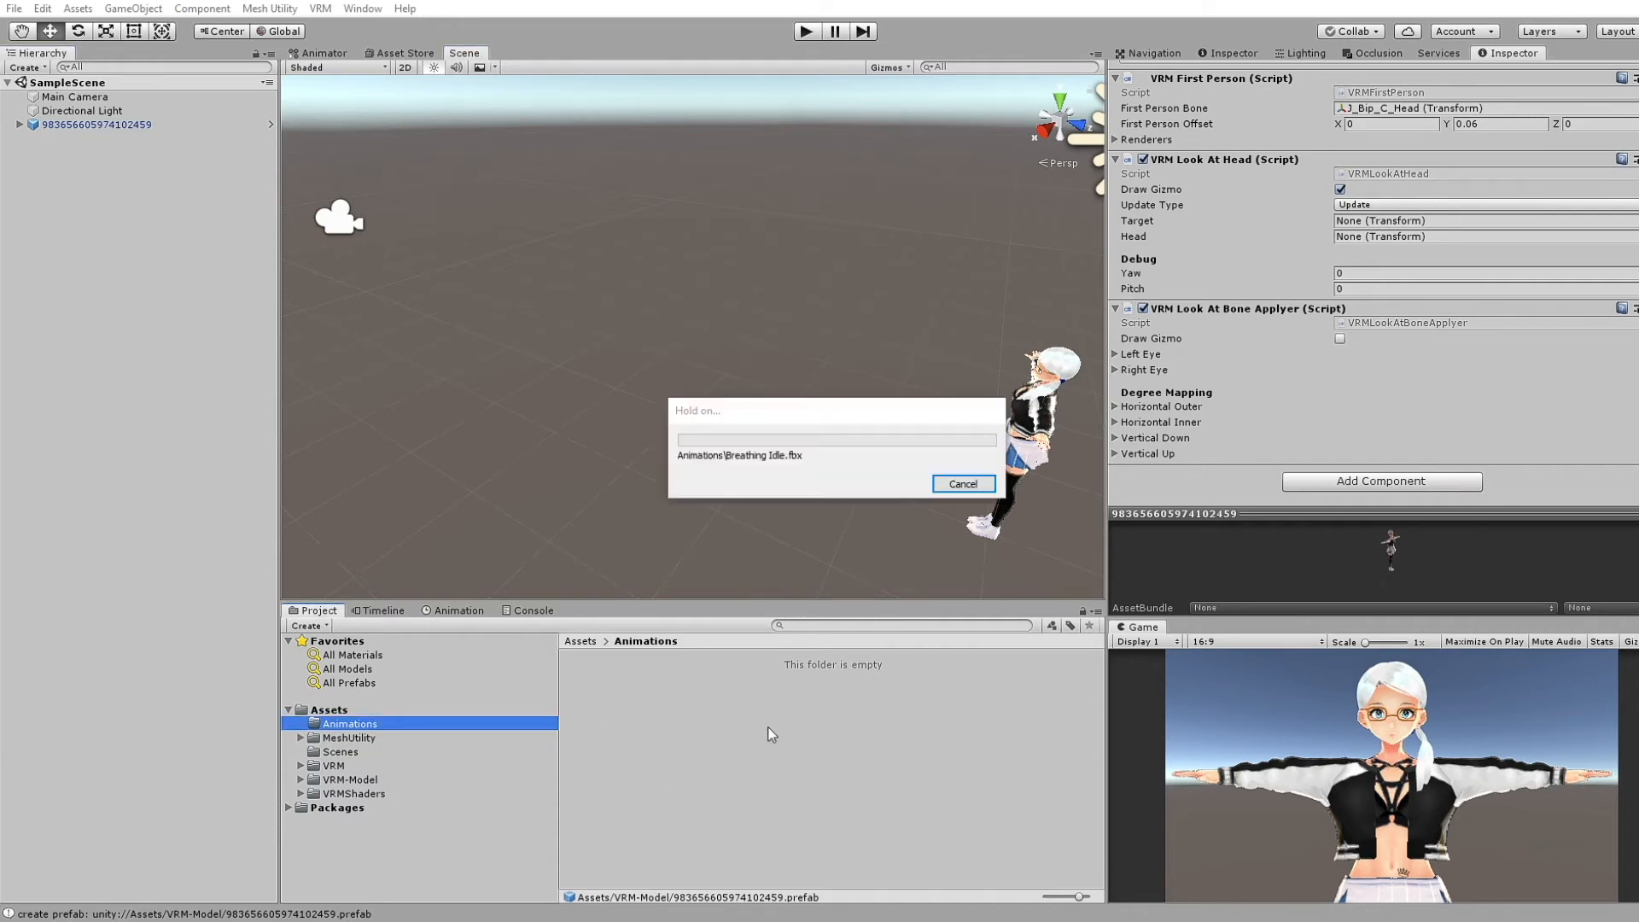
click(729, 764)
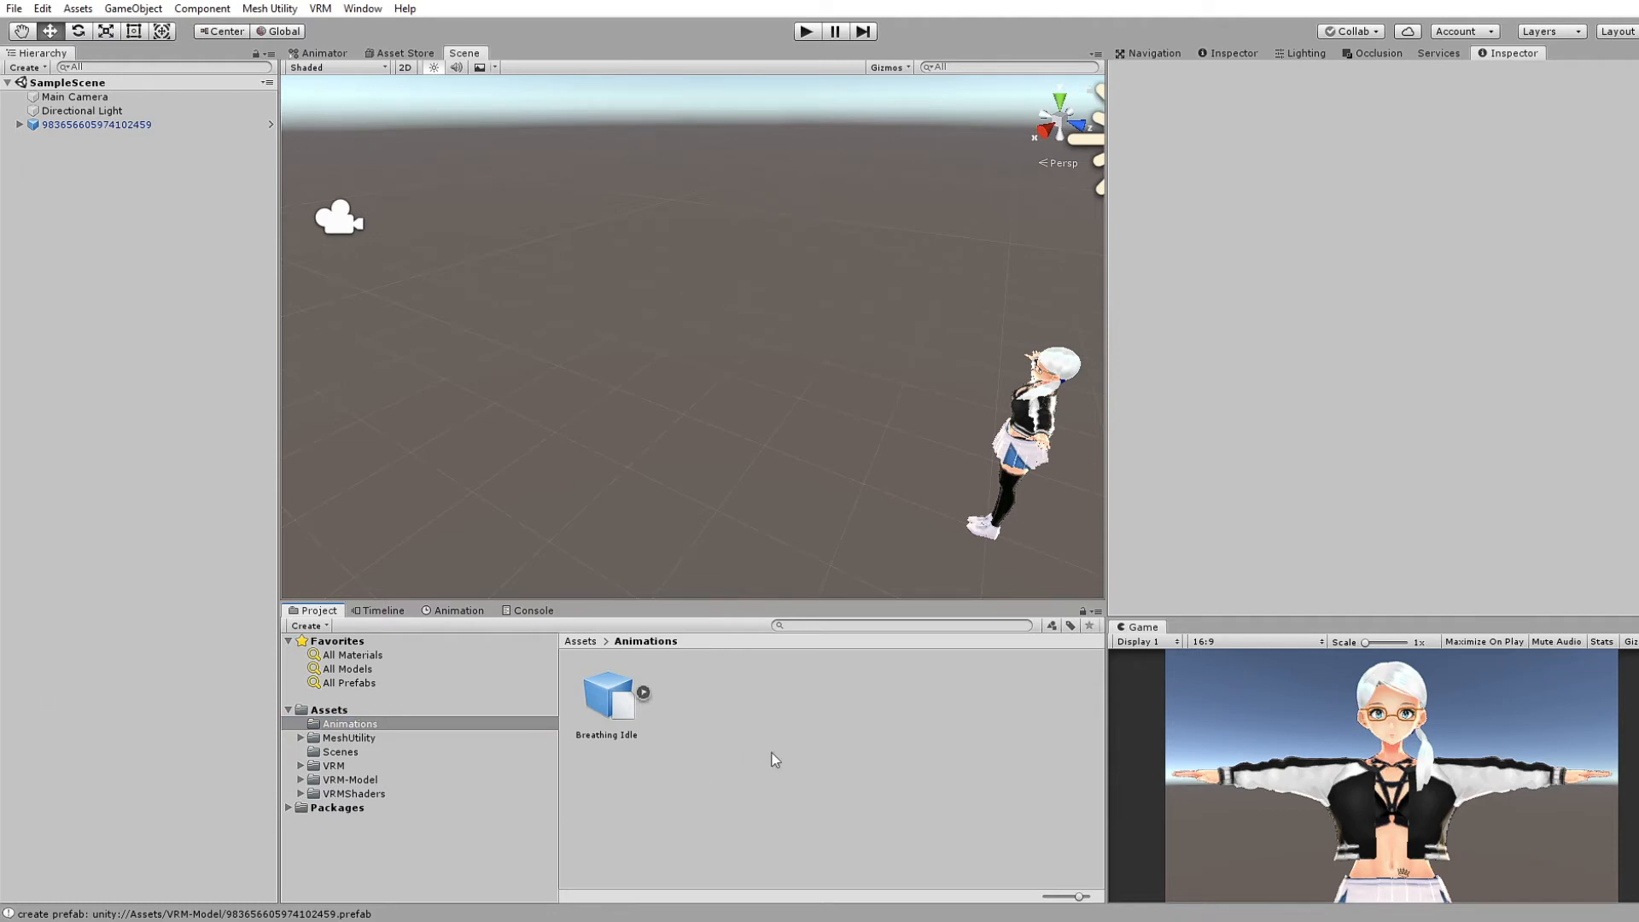
Set the rig animation type of the Breathing Idle asset to Humanoid and apply the import settings
click(592, 693)
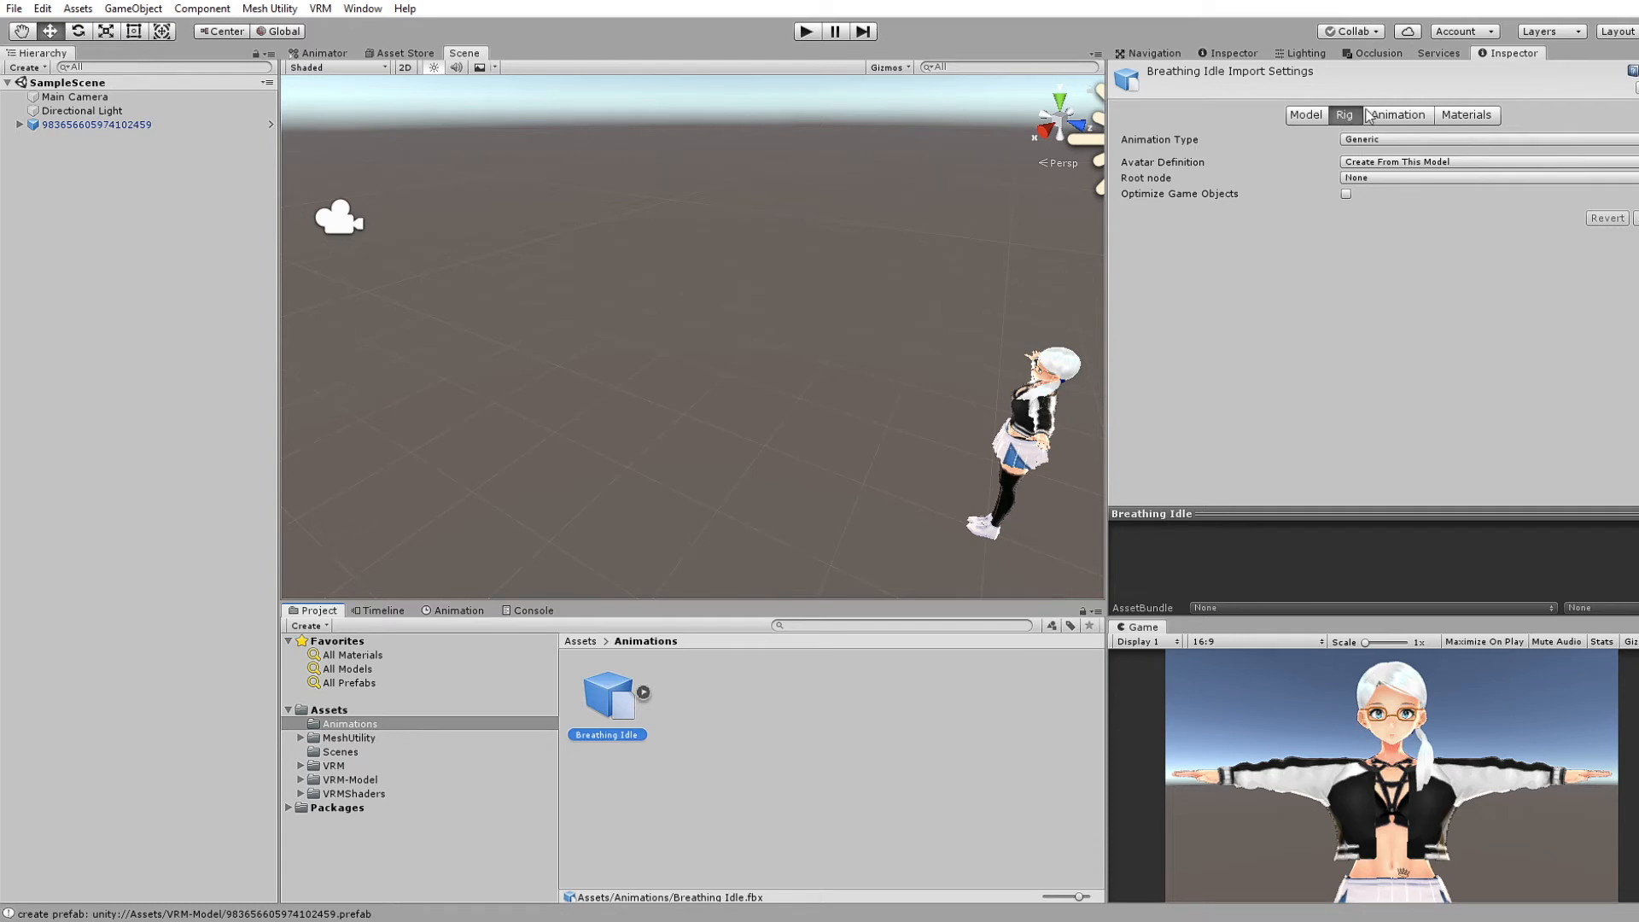
click(1384, 140)
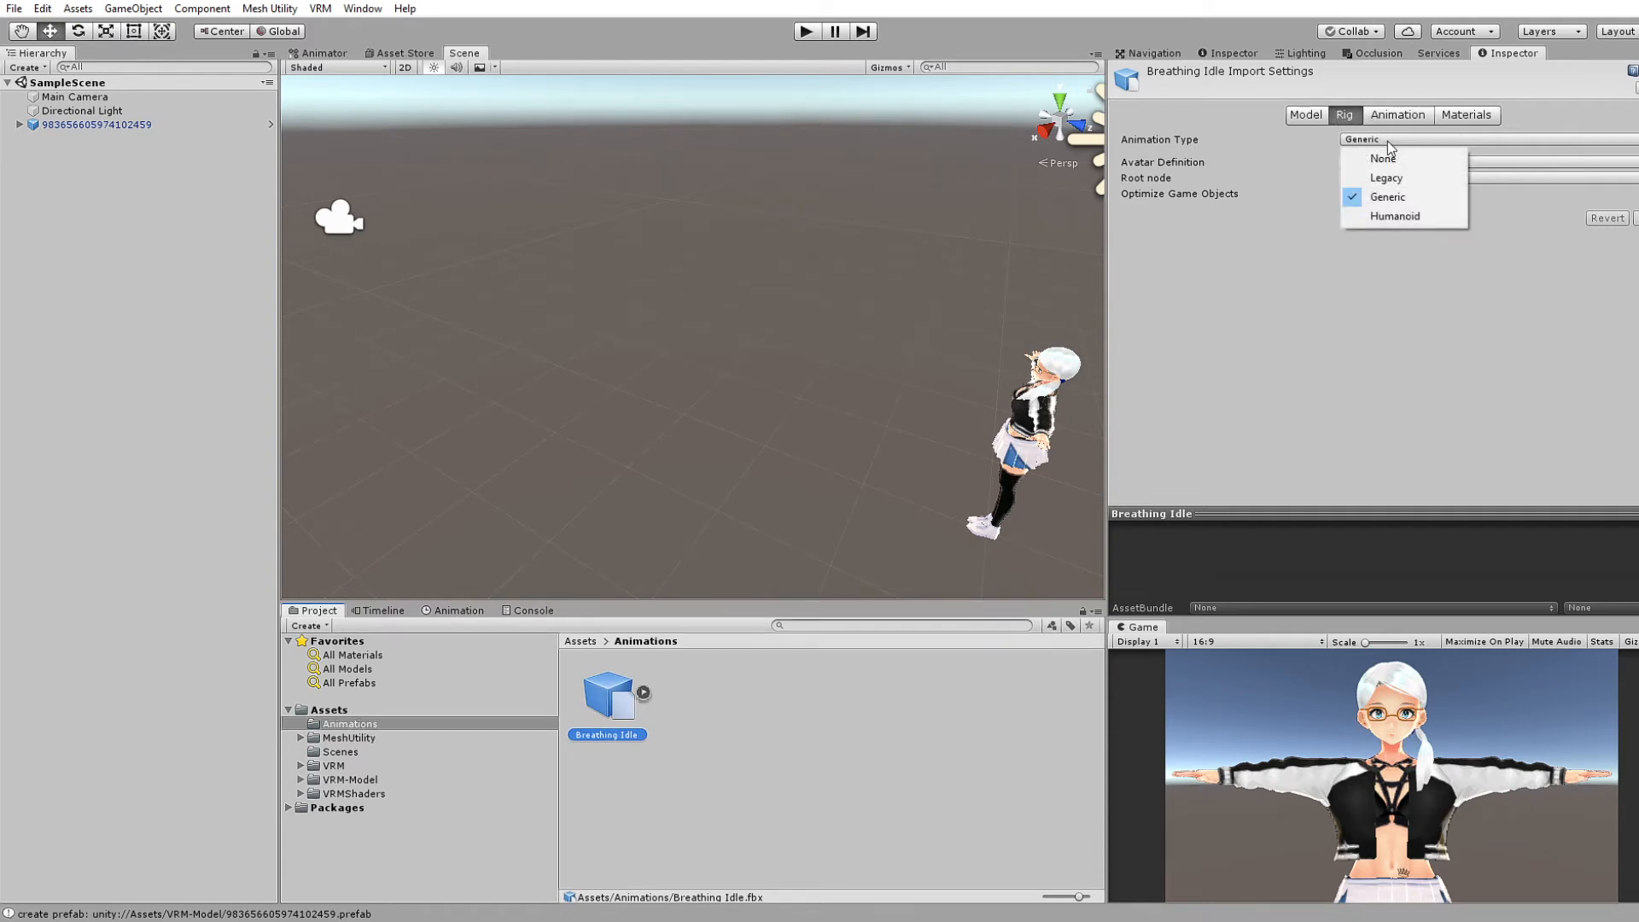
click(1379, 216)
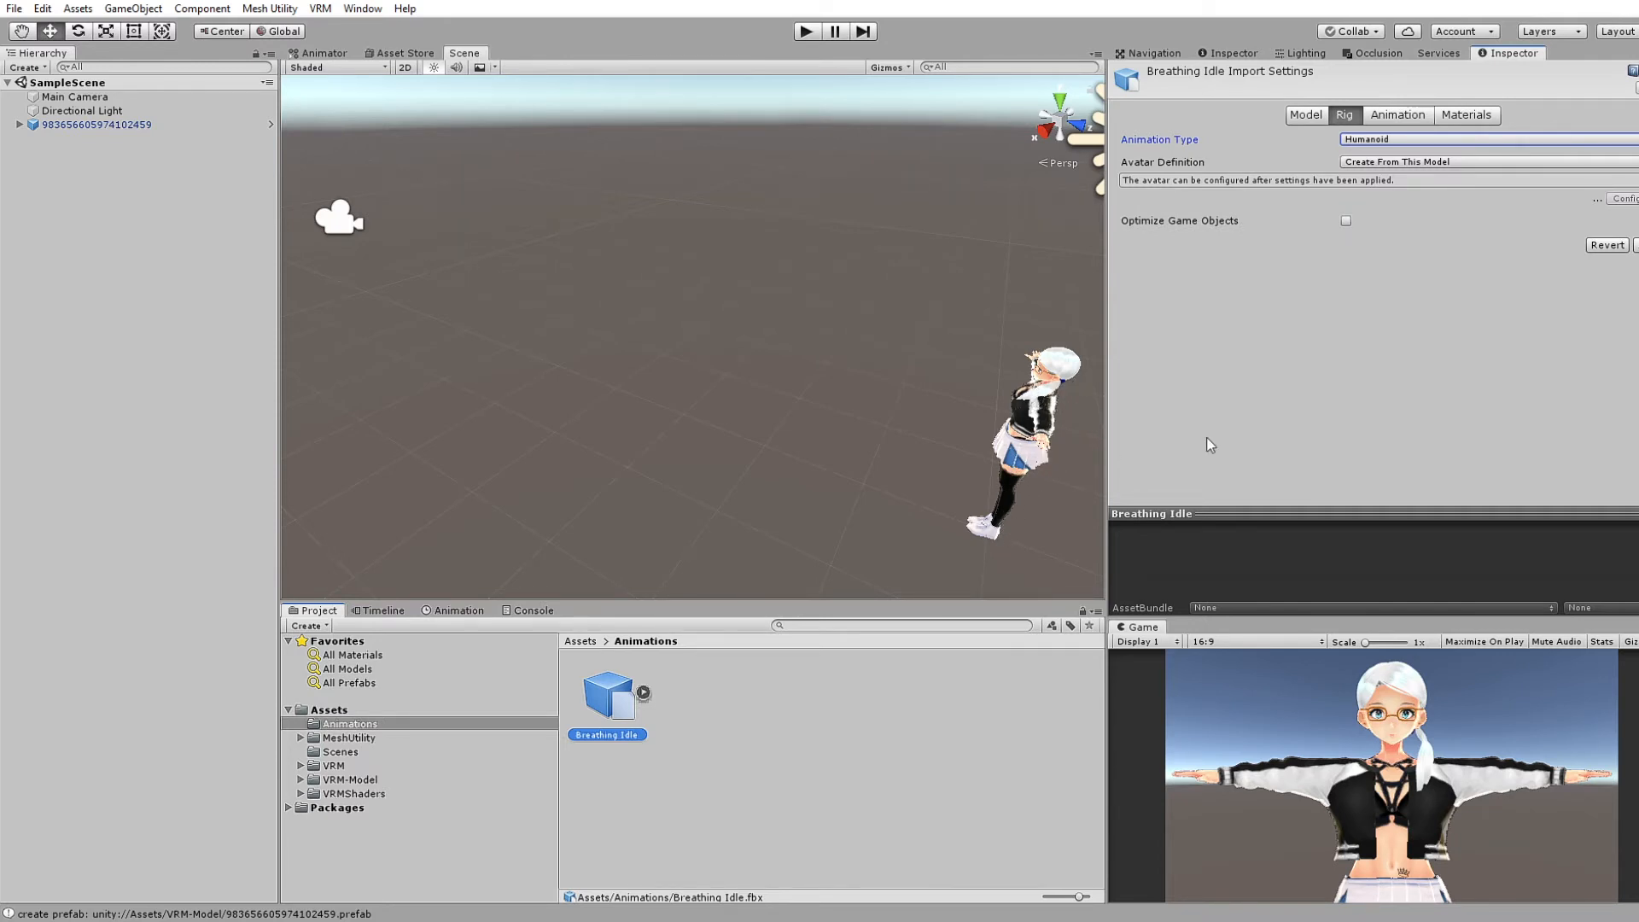
click(1635, 245)
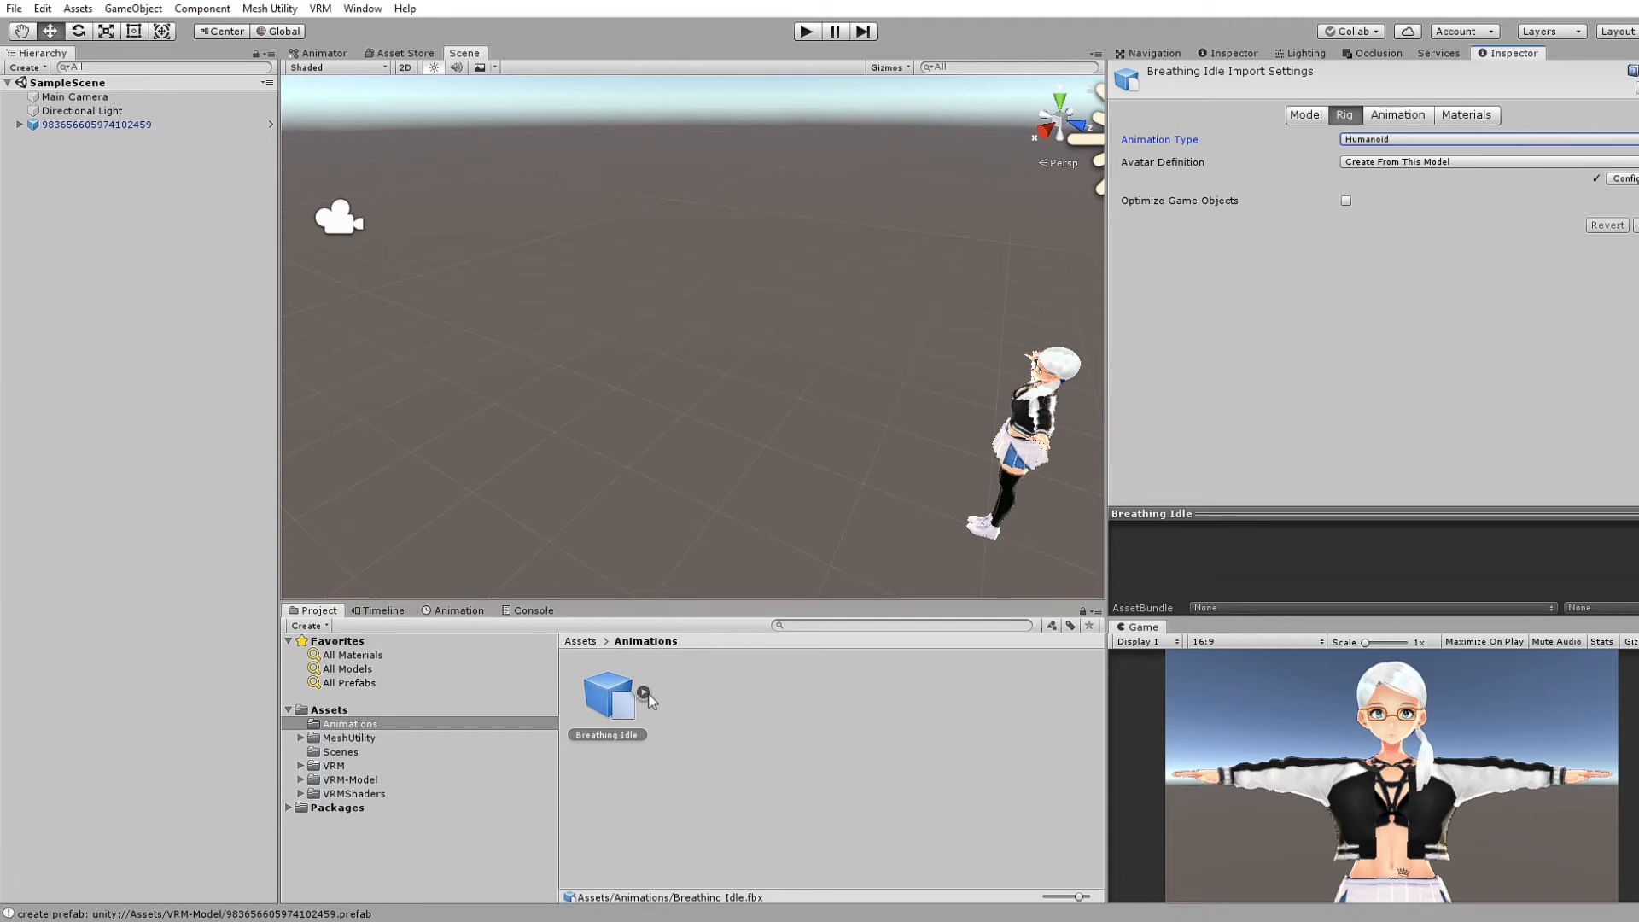
Create an Animator Controller named Custom-Animation in the Animations folder
right_click(715, 688)
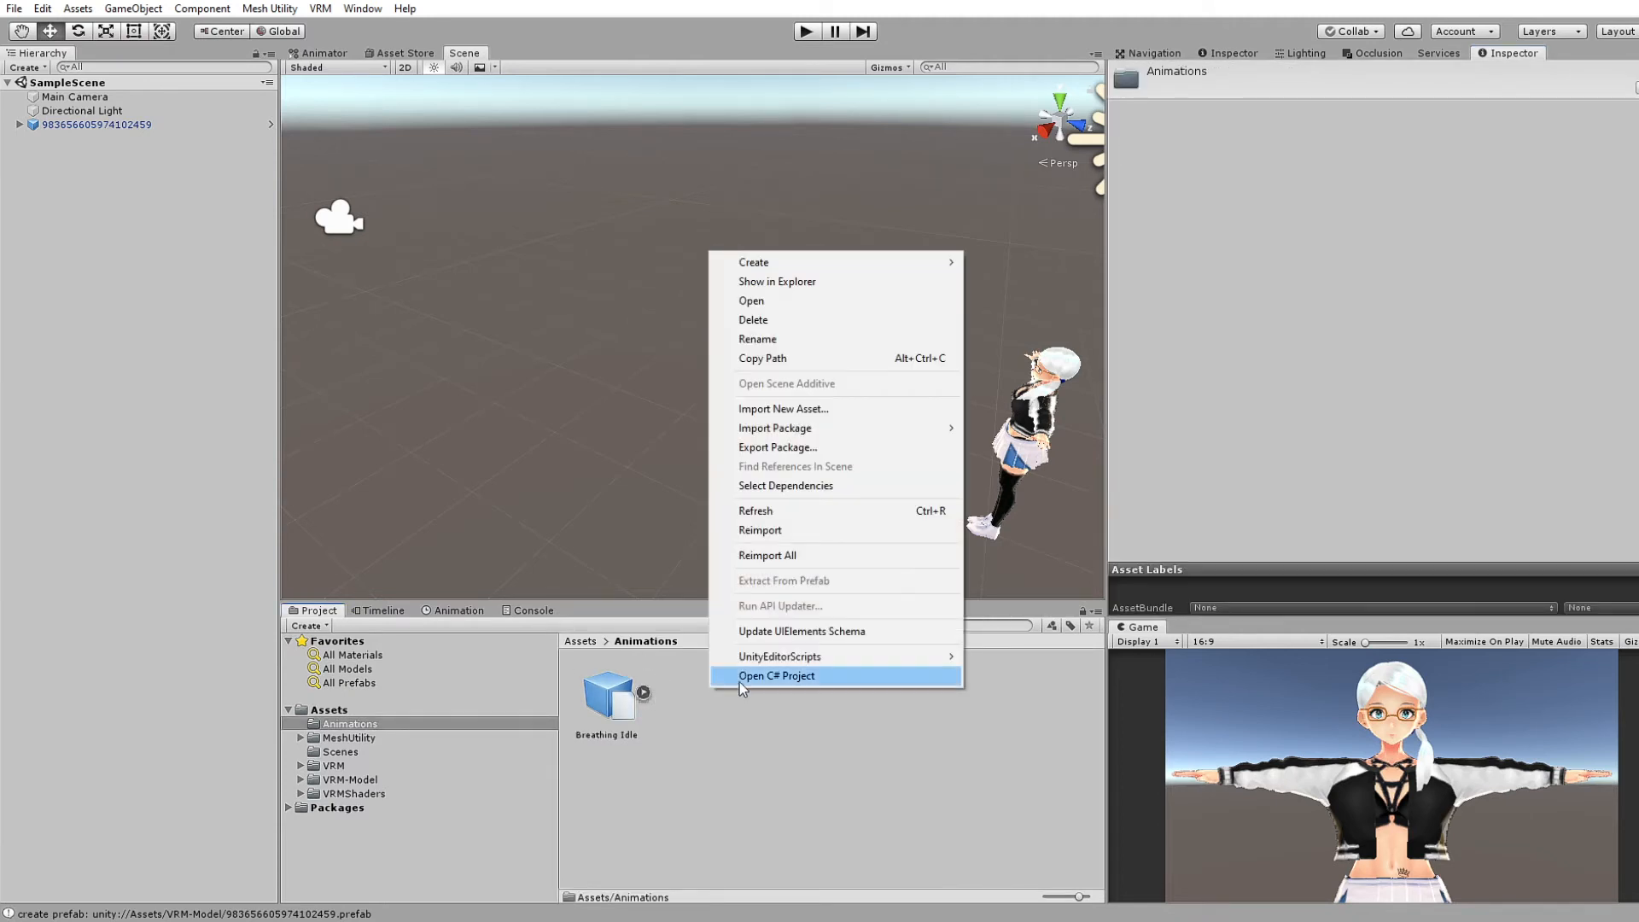
mouse_move(907, 264)
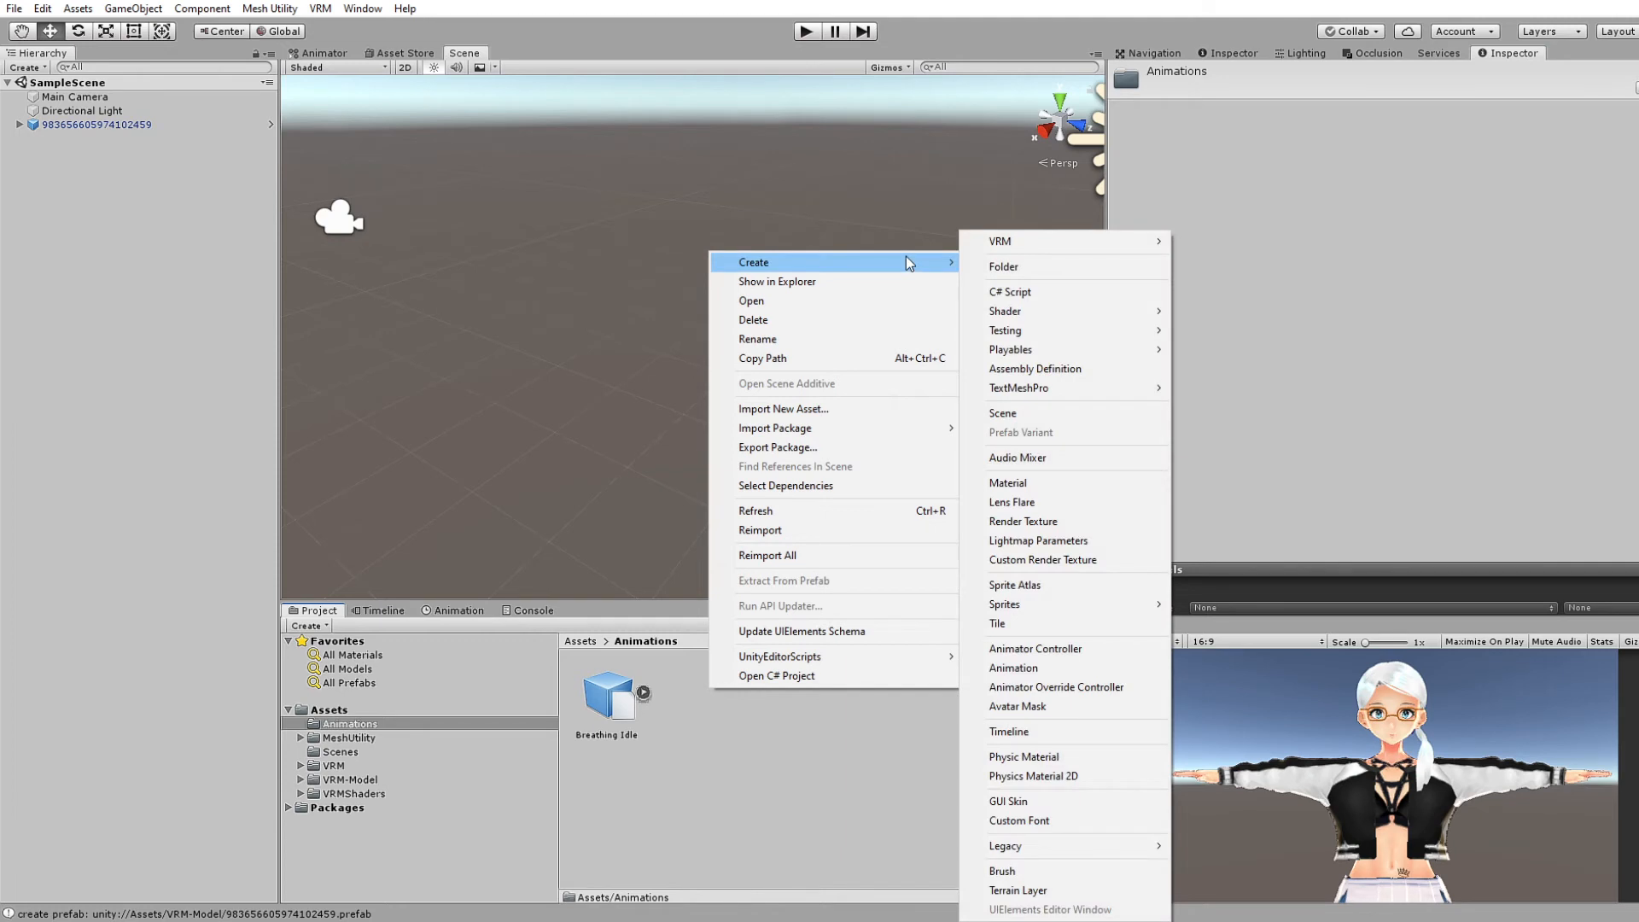
click(946, 259)
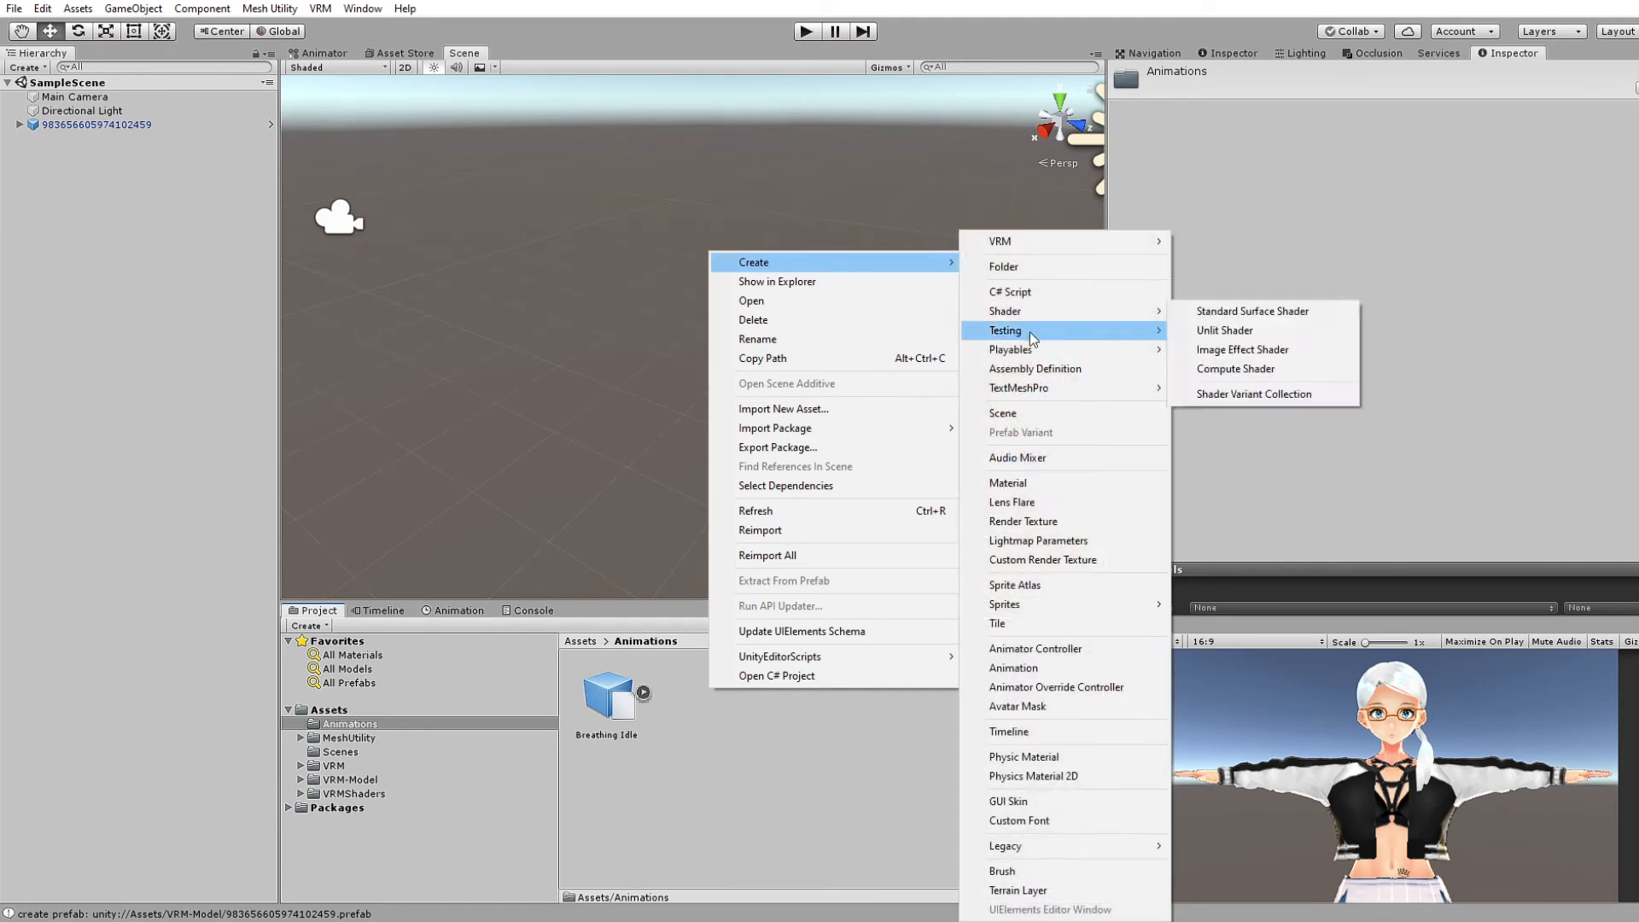
mouse_move(1054, 390)
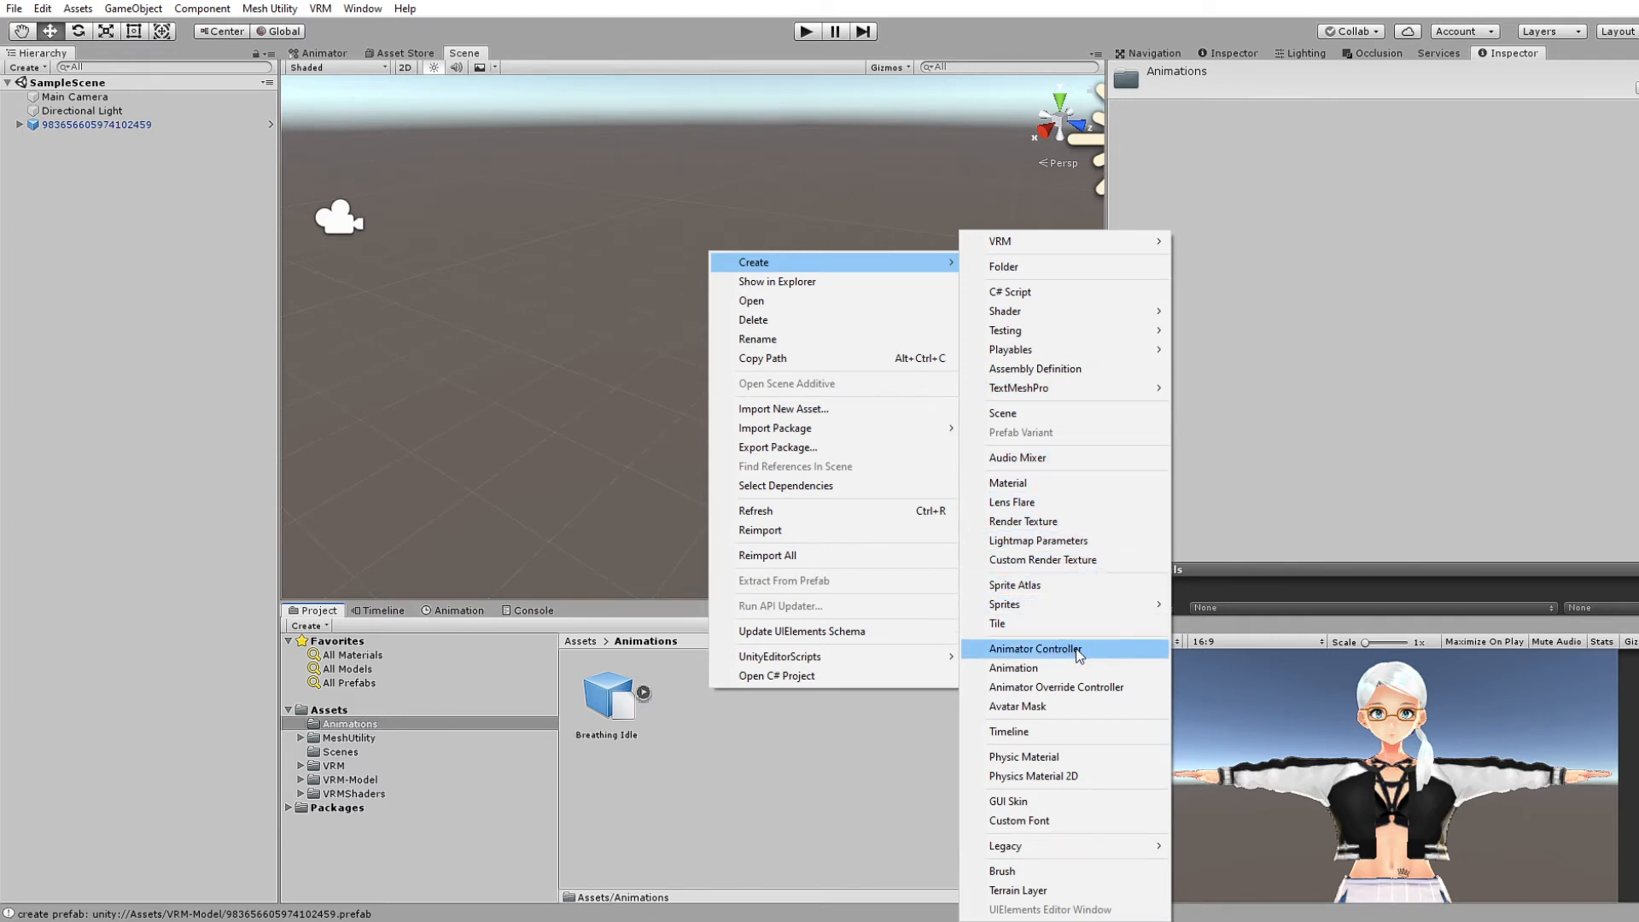
click(1046, 650)
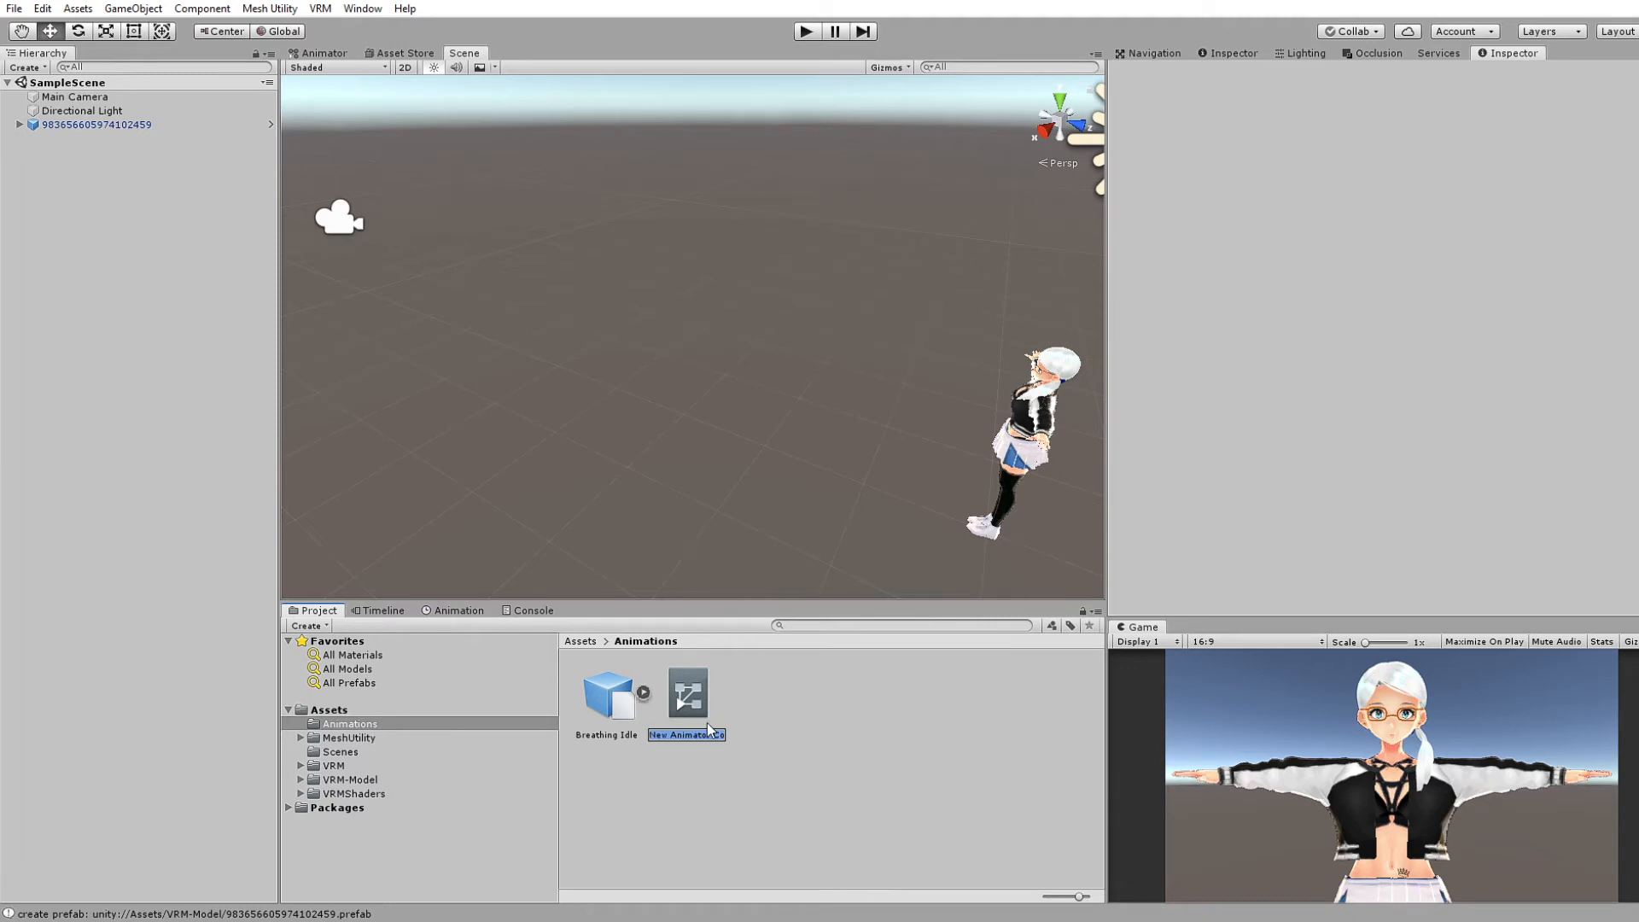
text(C)
key(Return)
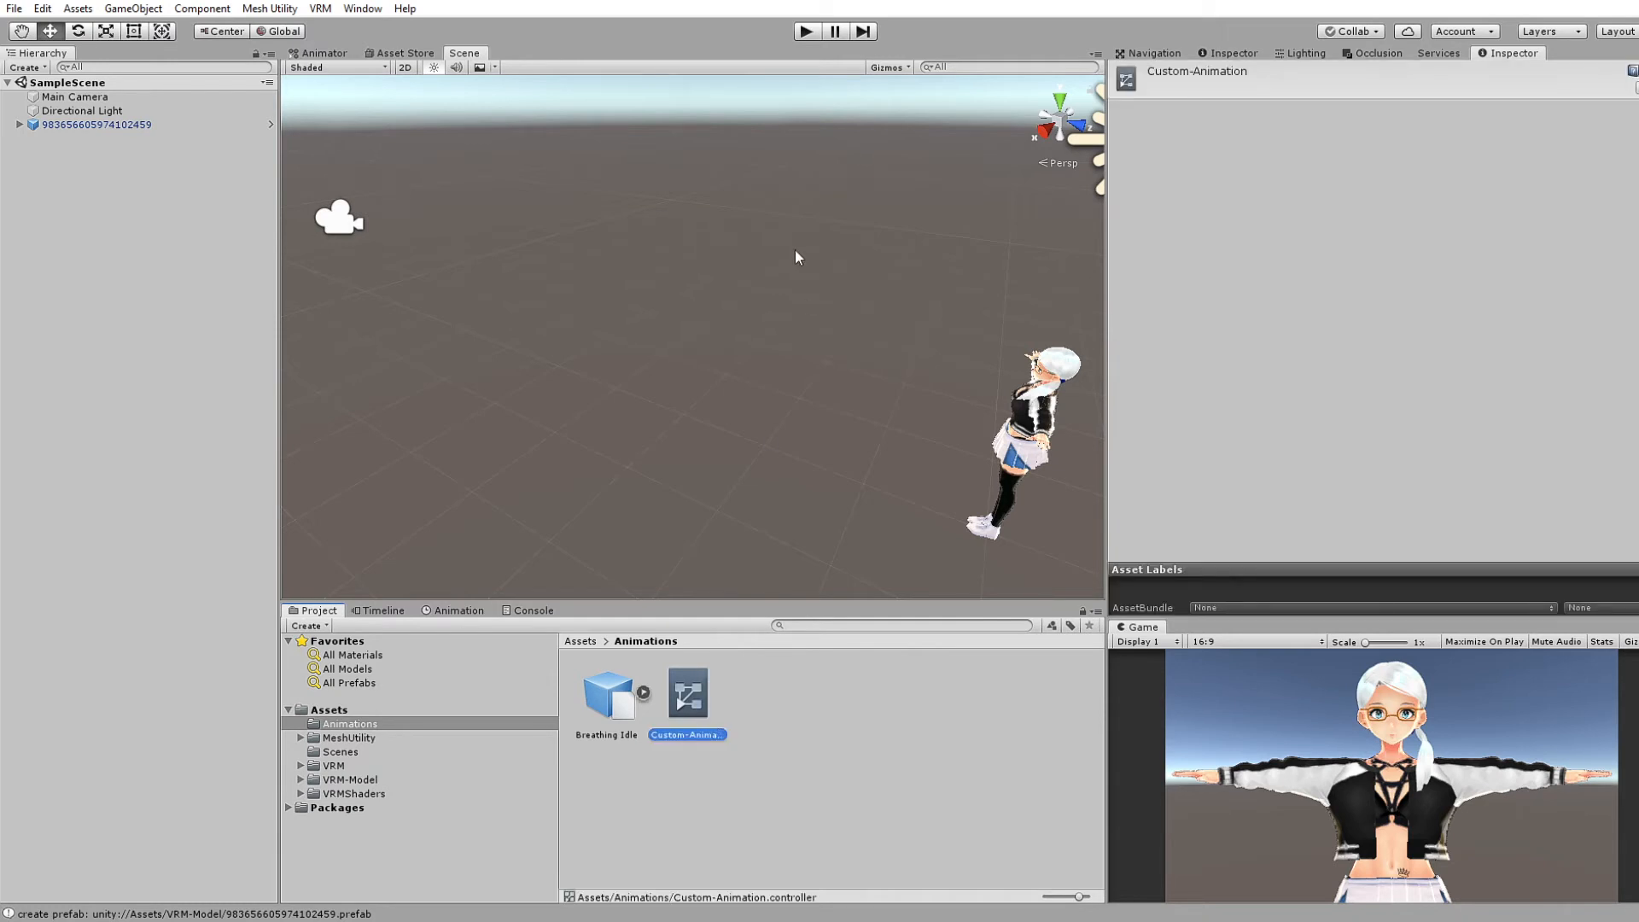
Open the Custom-Animation controller and add the Breathing Idle asset's mixamo.com clip as a state between Entry and Exit
double_click(688, 694)
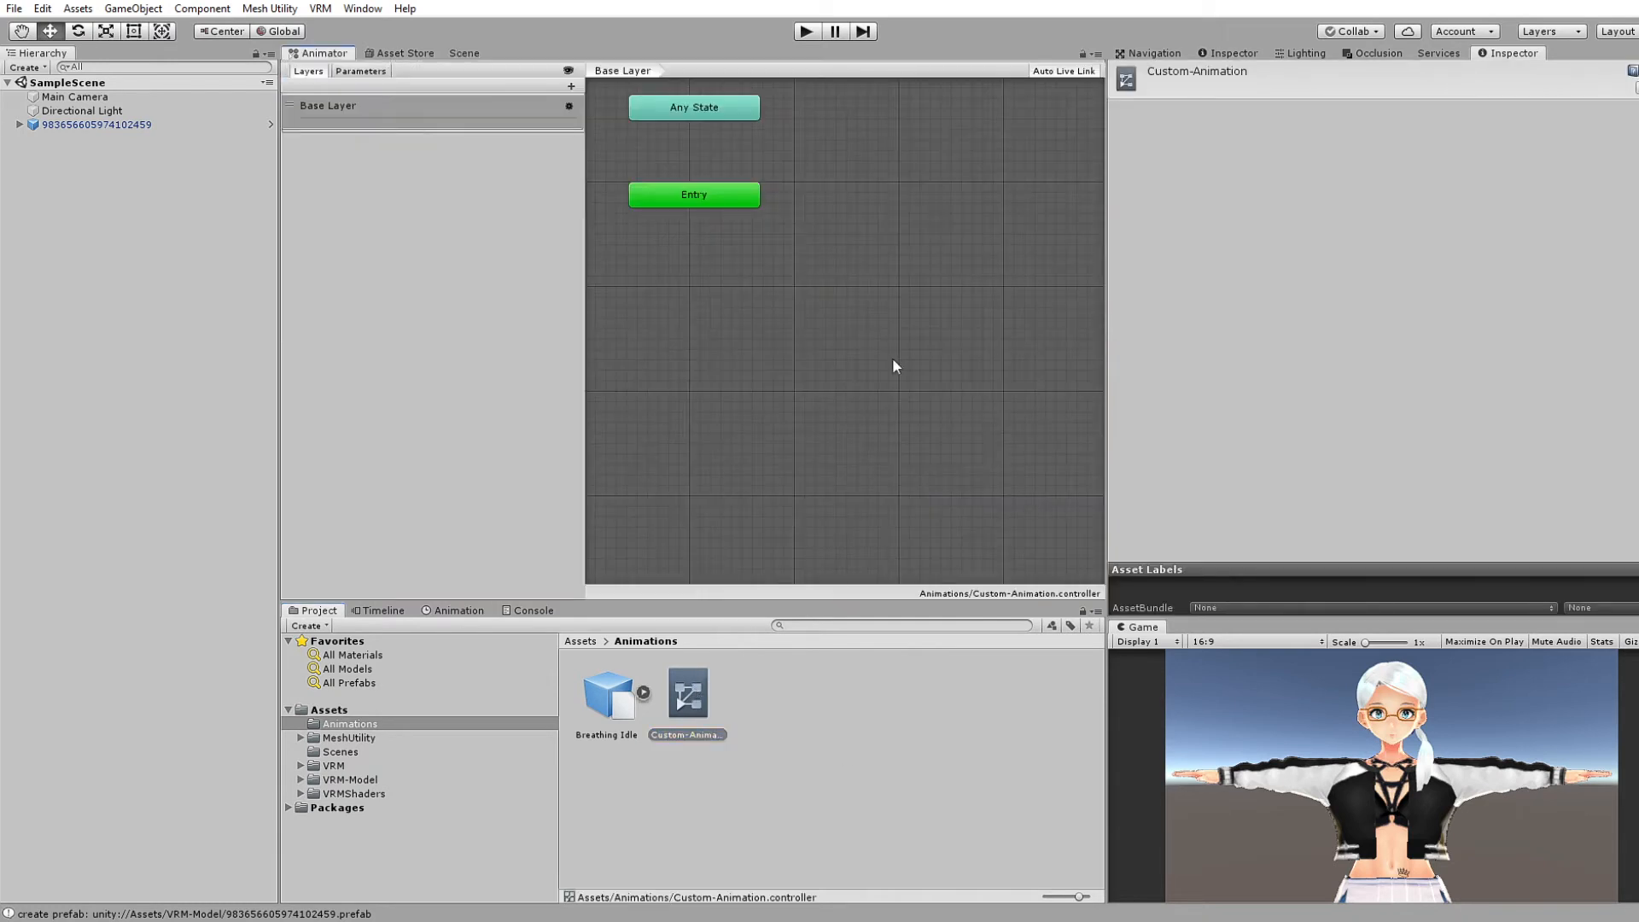
scroll(865, 288, down, 1)
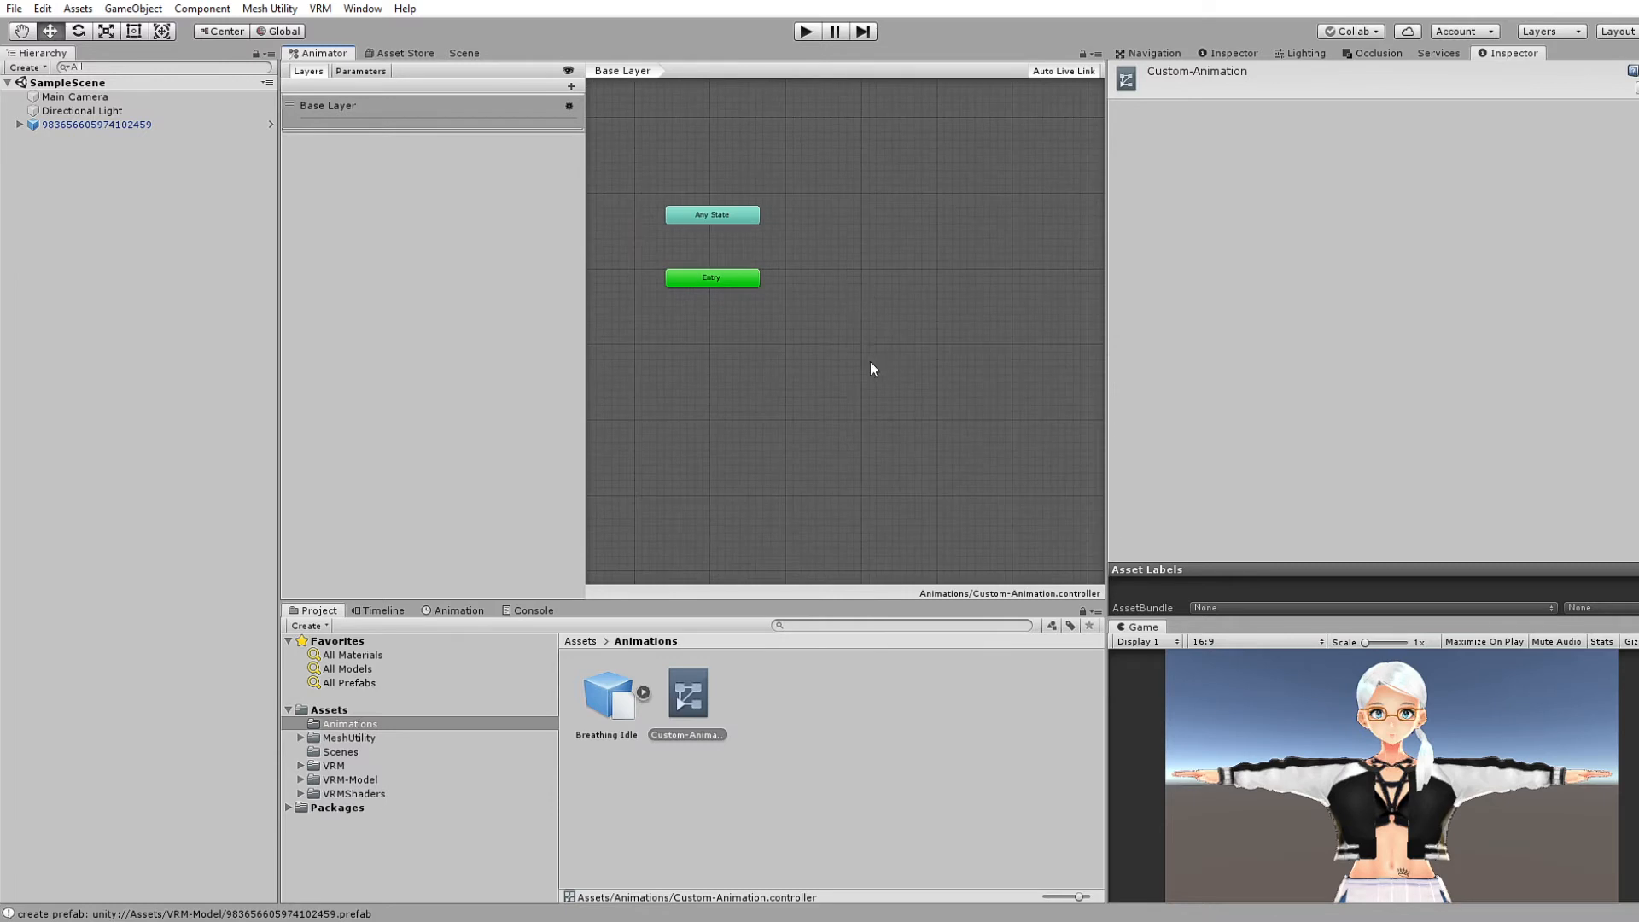
middle_drag(869, 361, 770, 397)
scroll(773, 396, down, 2)
middle_drag(852, 365, 824, 371)
scroll(847, 378, up, 1)
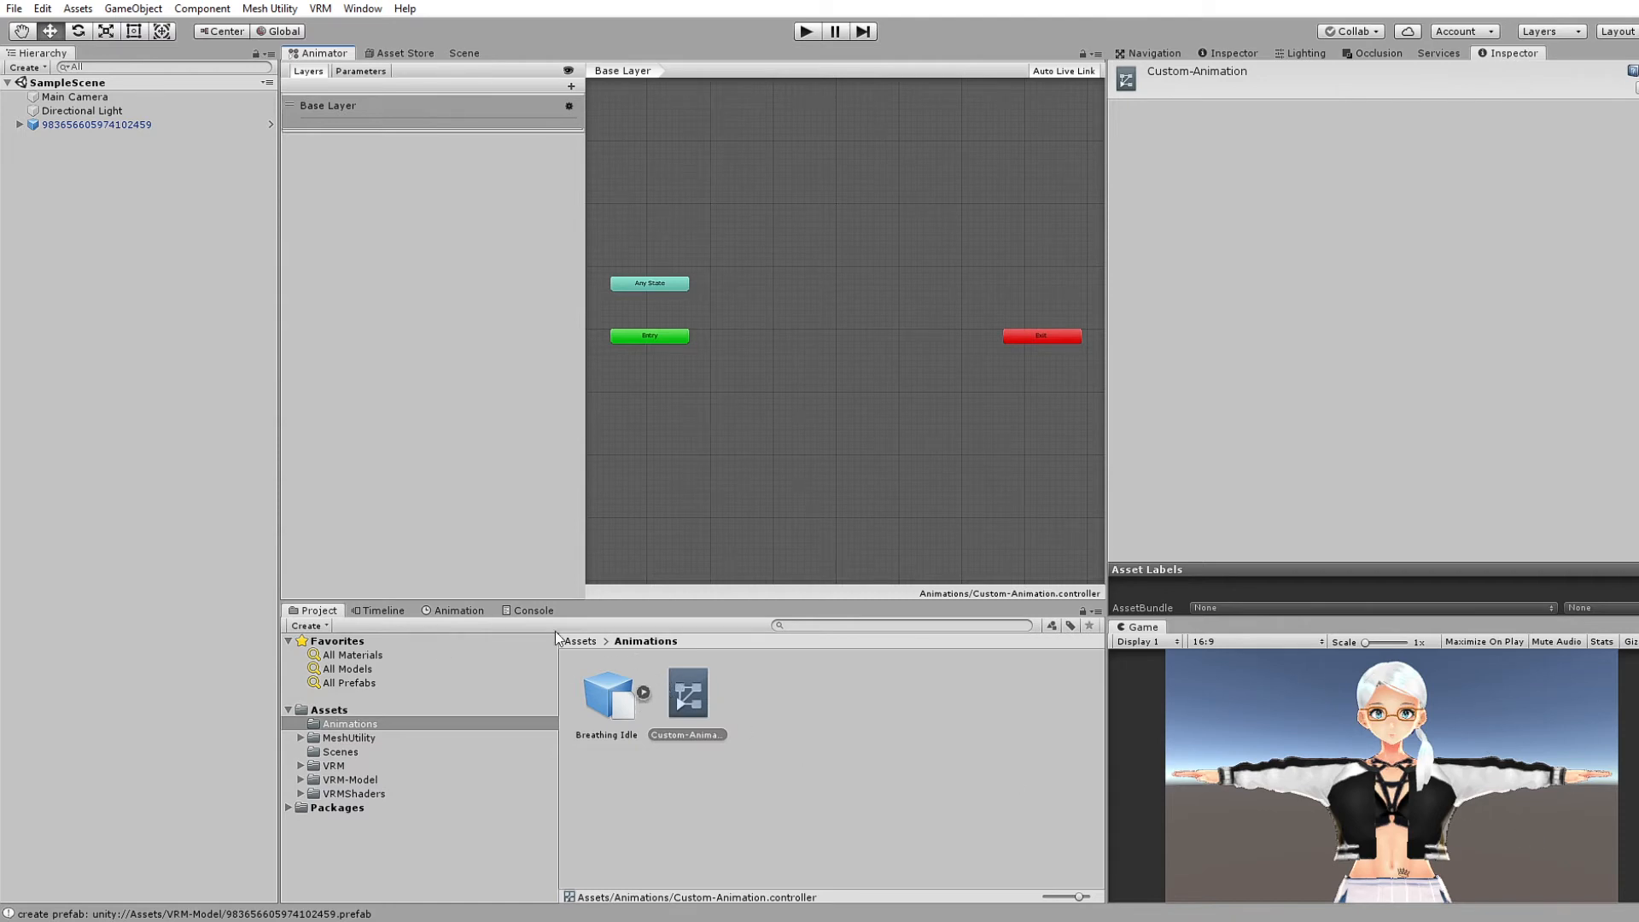
click(644, 693)
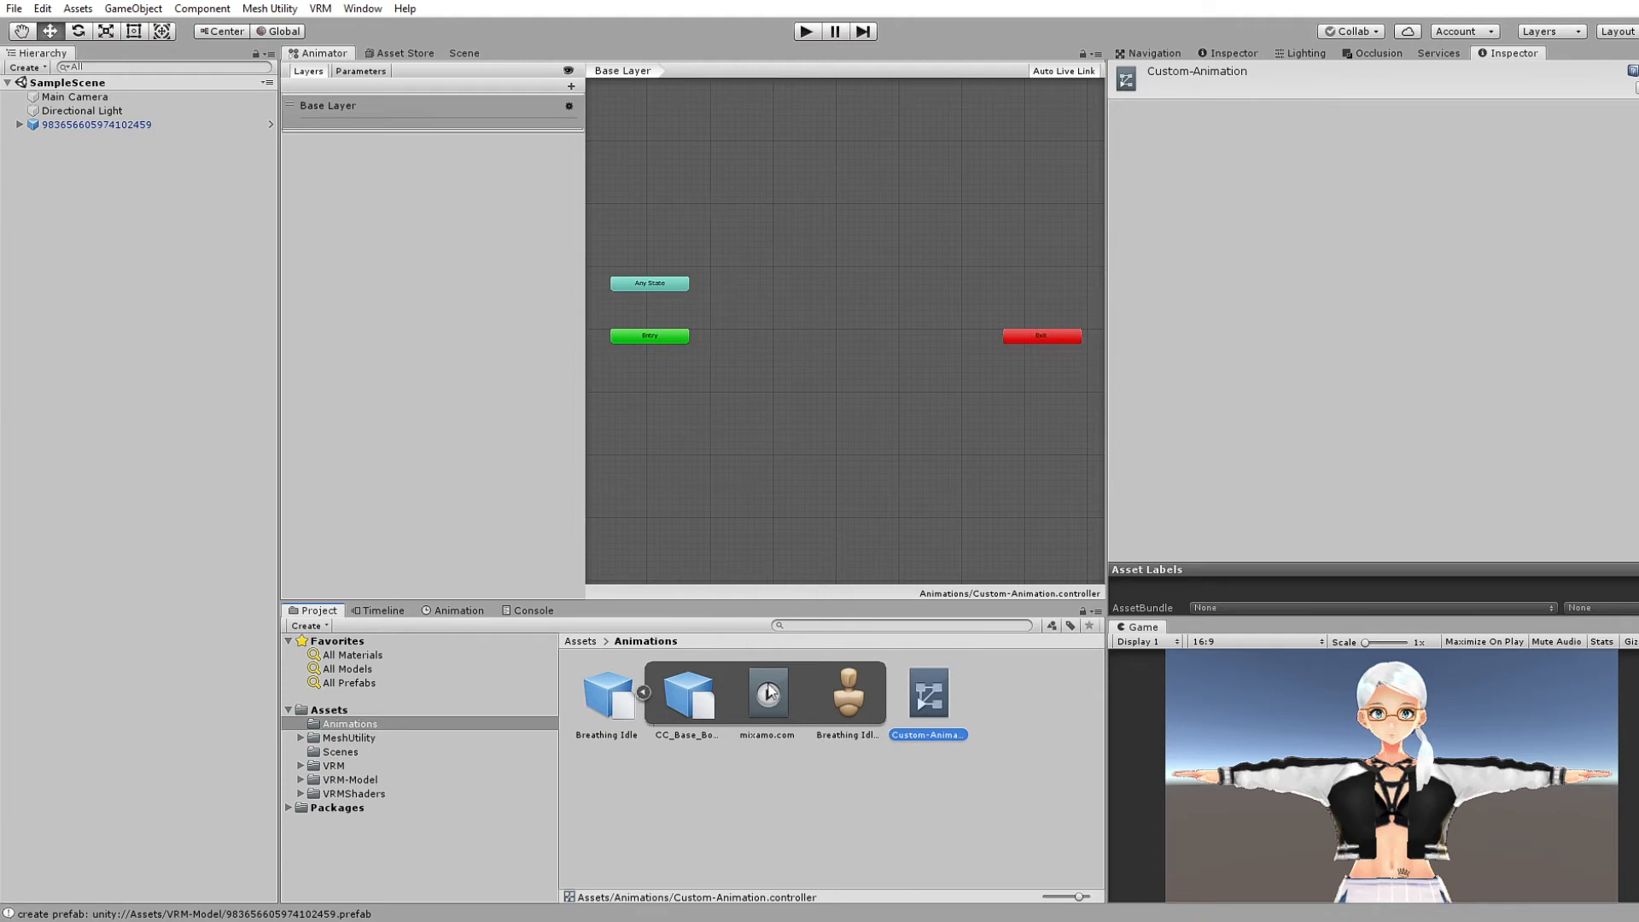
drag(768, 696, 811, 474)
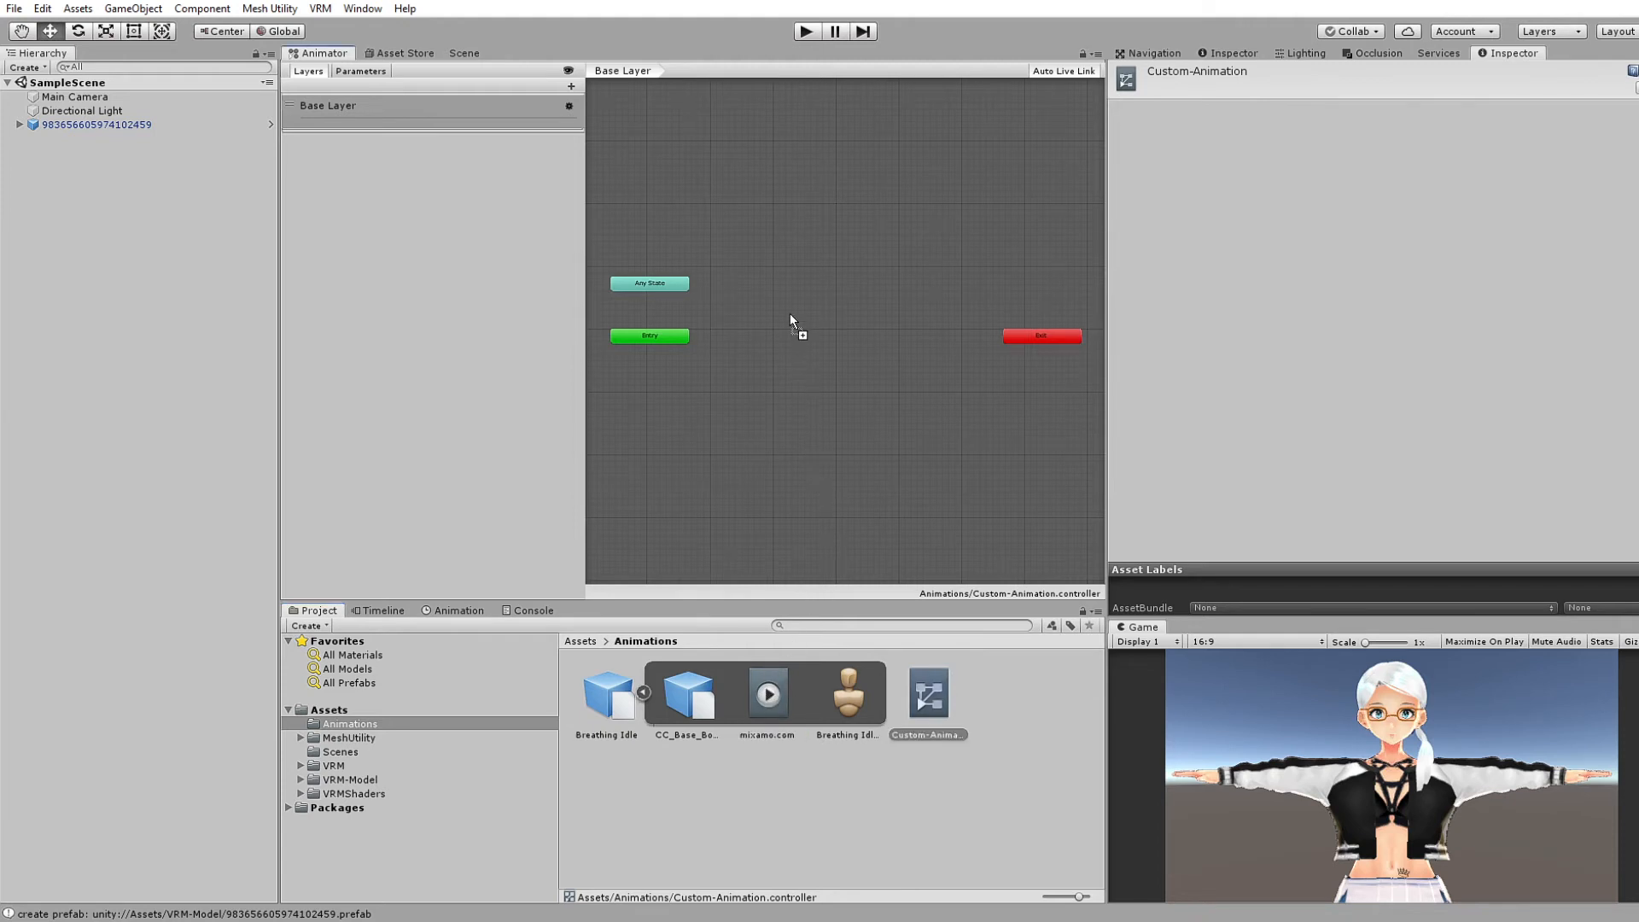
drag(790, 315, 789, 315)
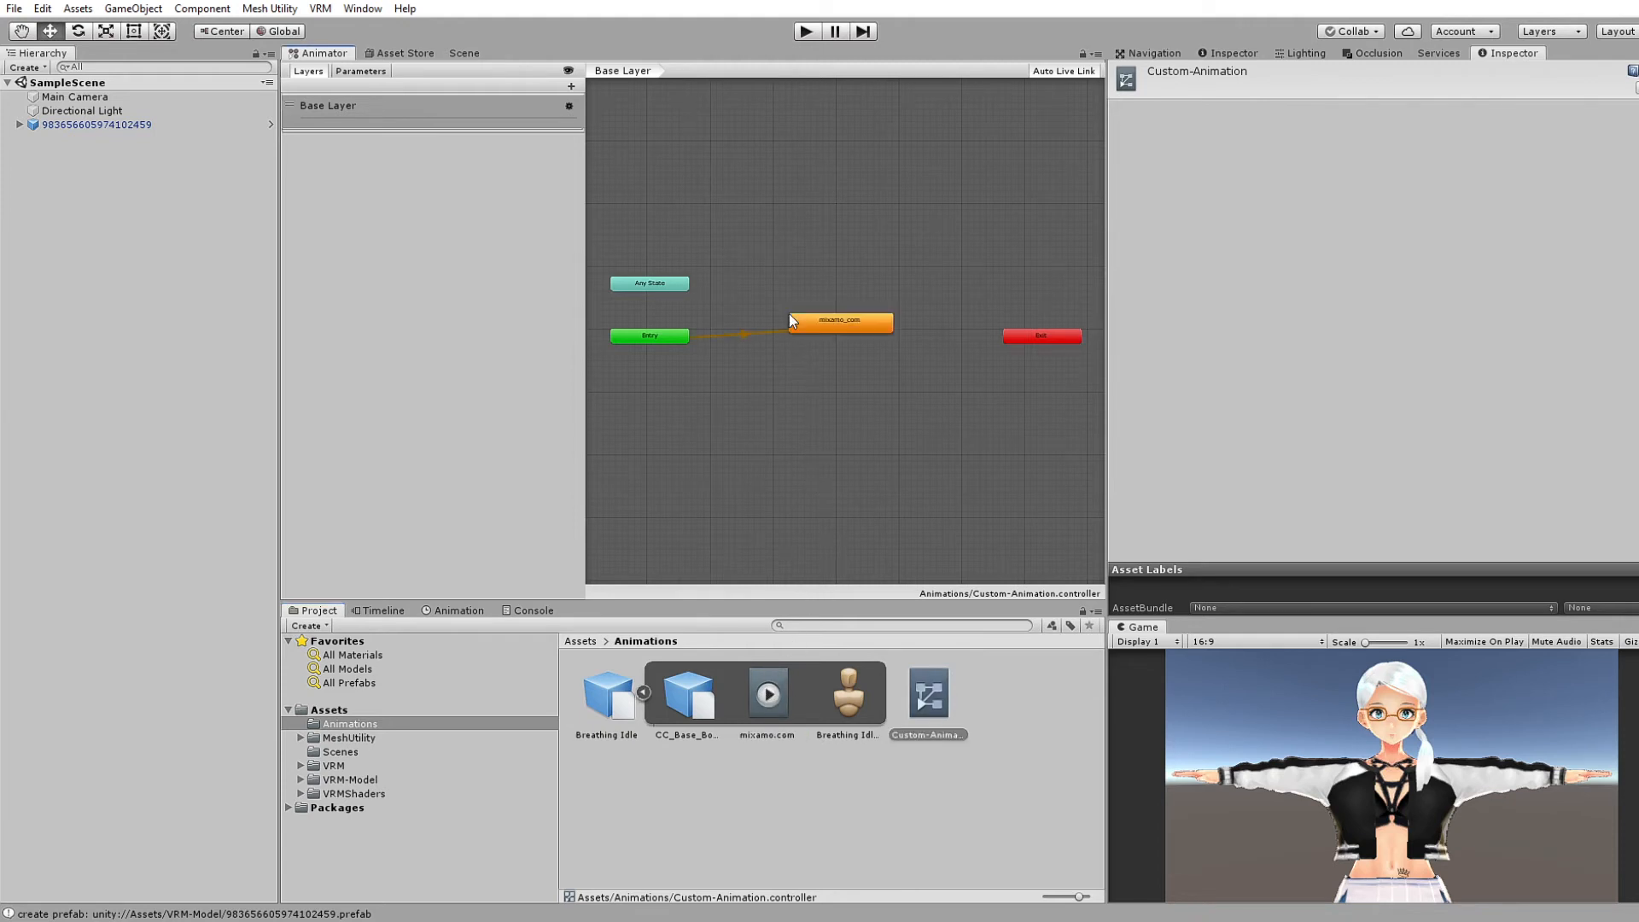
Rename the mixamo_com state to idle
click(833, 328)
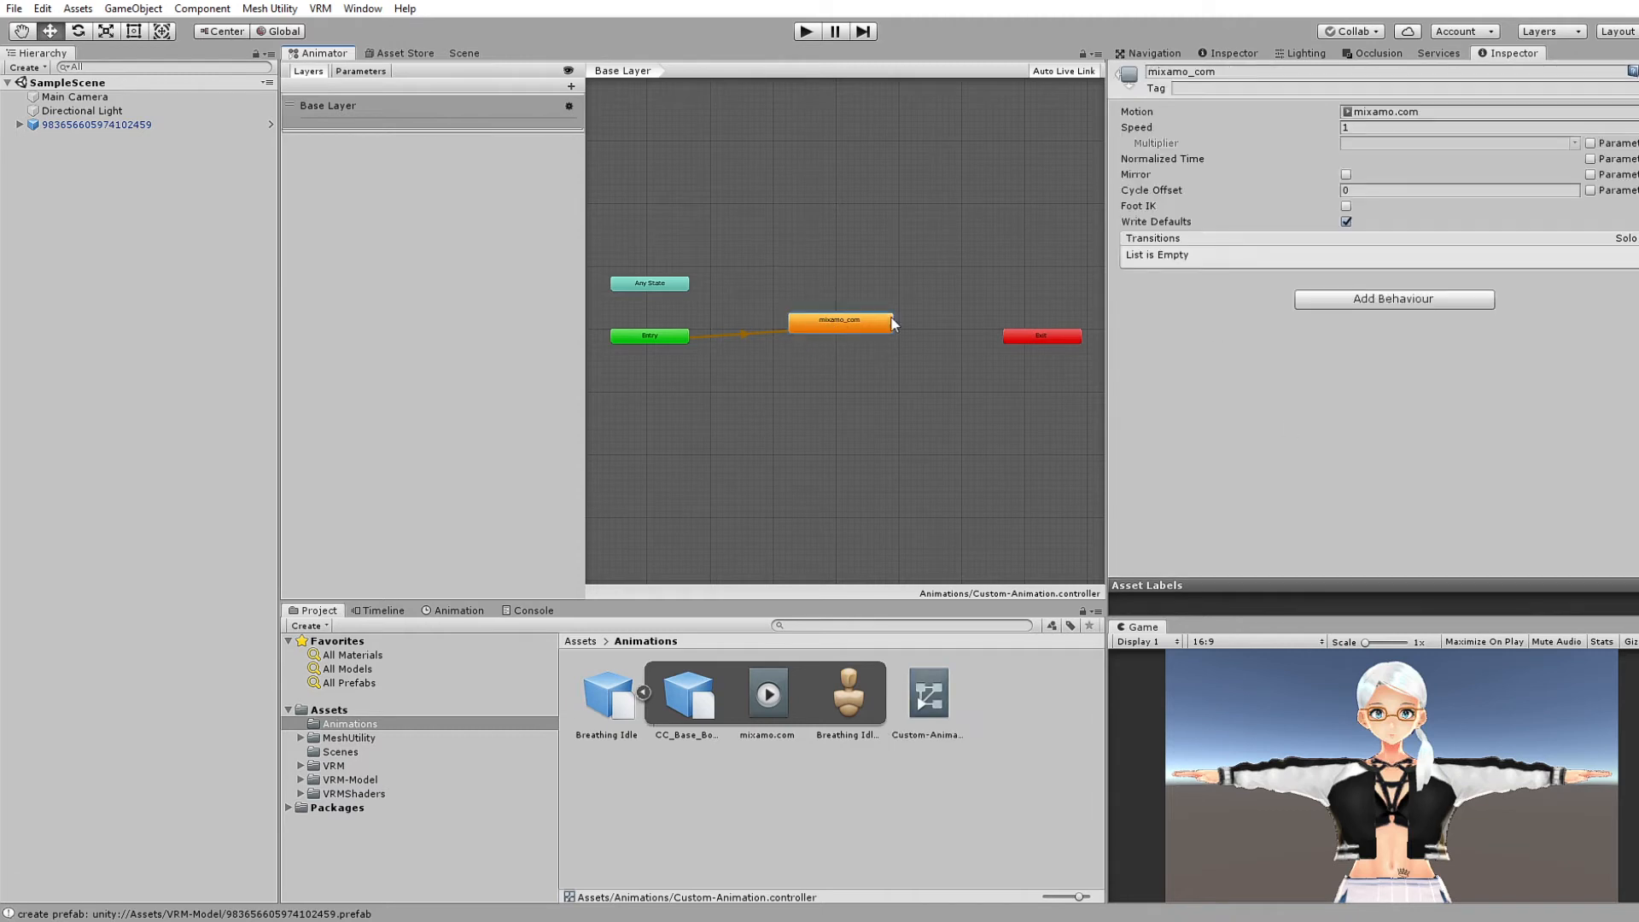
click(1255, 71)
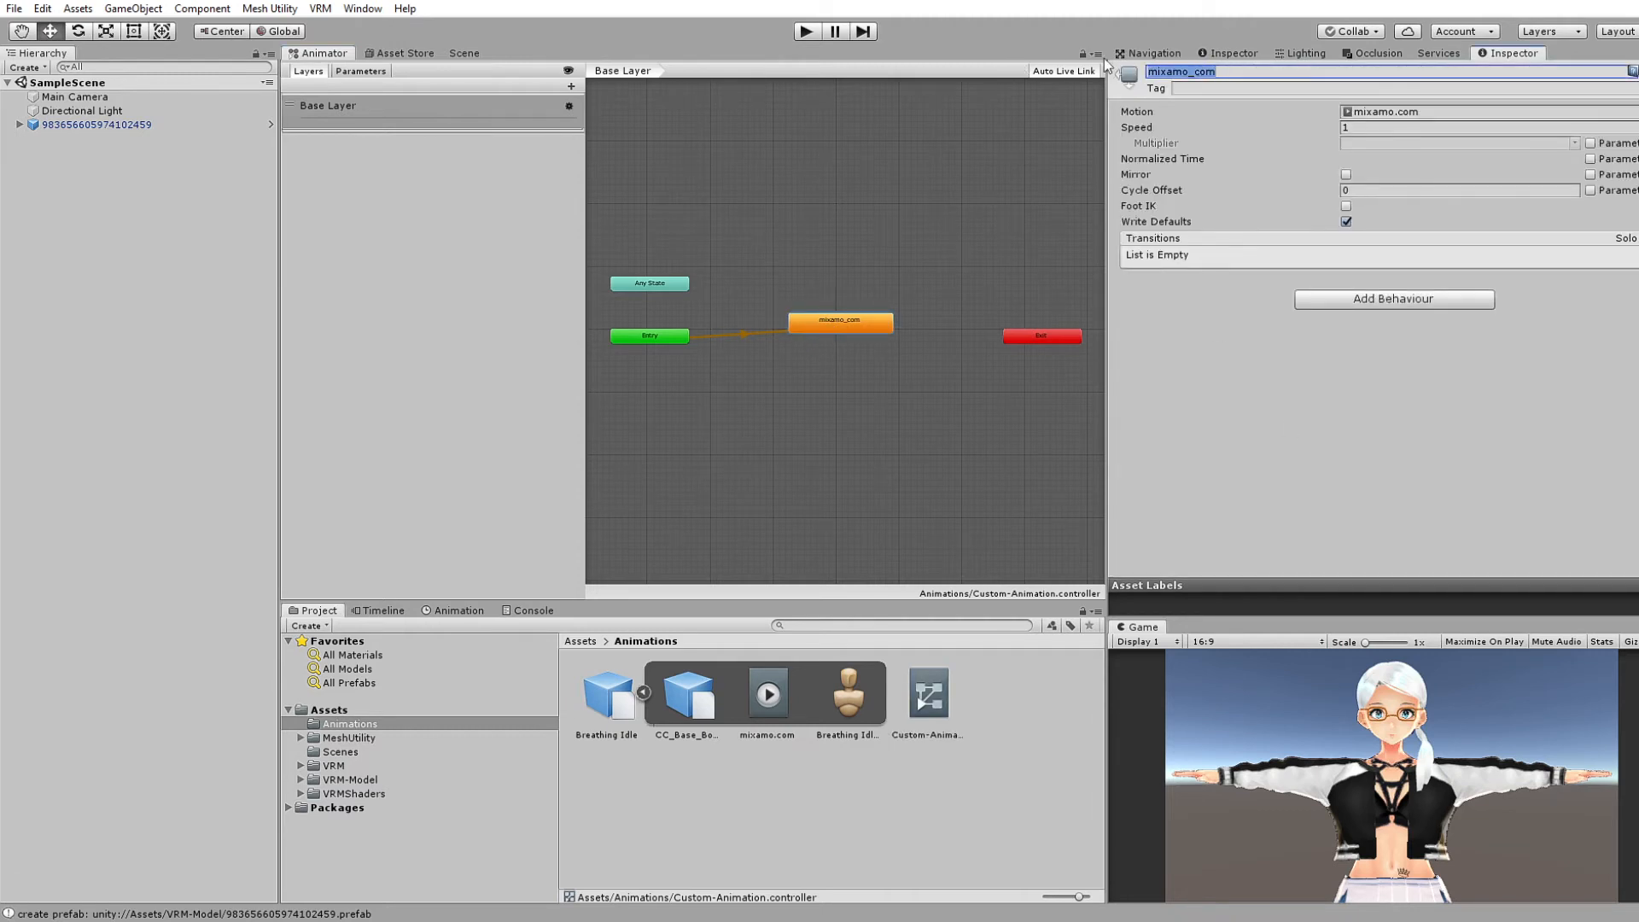
key(BackSpace)
text(idle)
key(Return)
Rename the default animation state to BreathingIdle, reusing the name of the Breathing Idle asset without its space
right_click(612, 698)
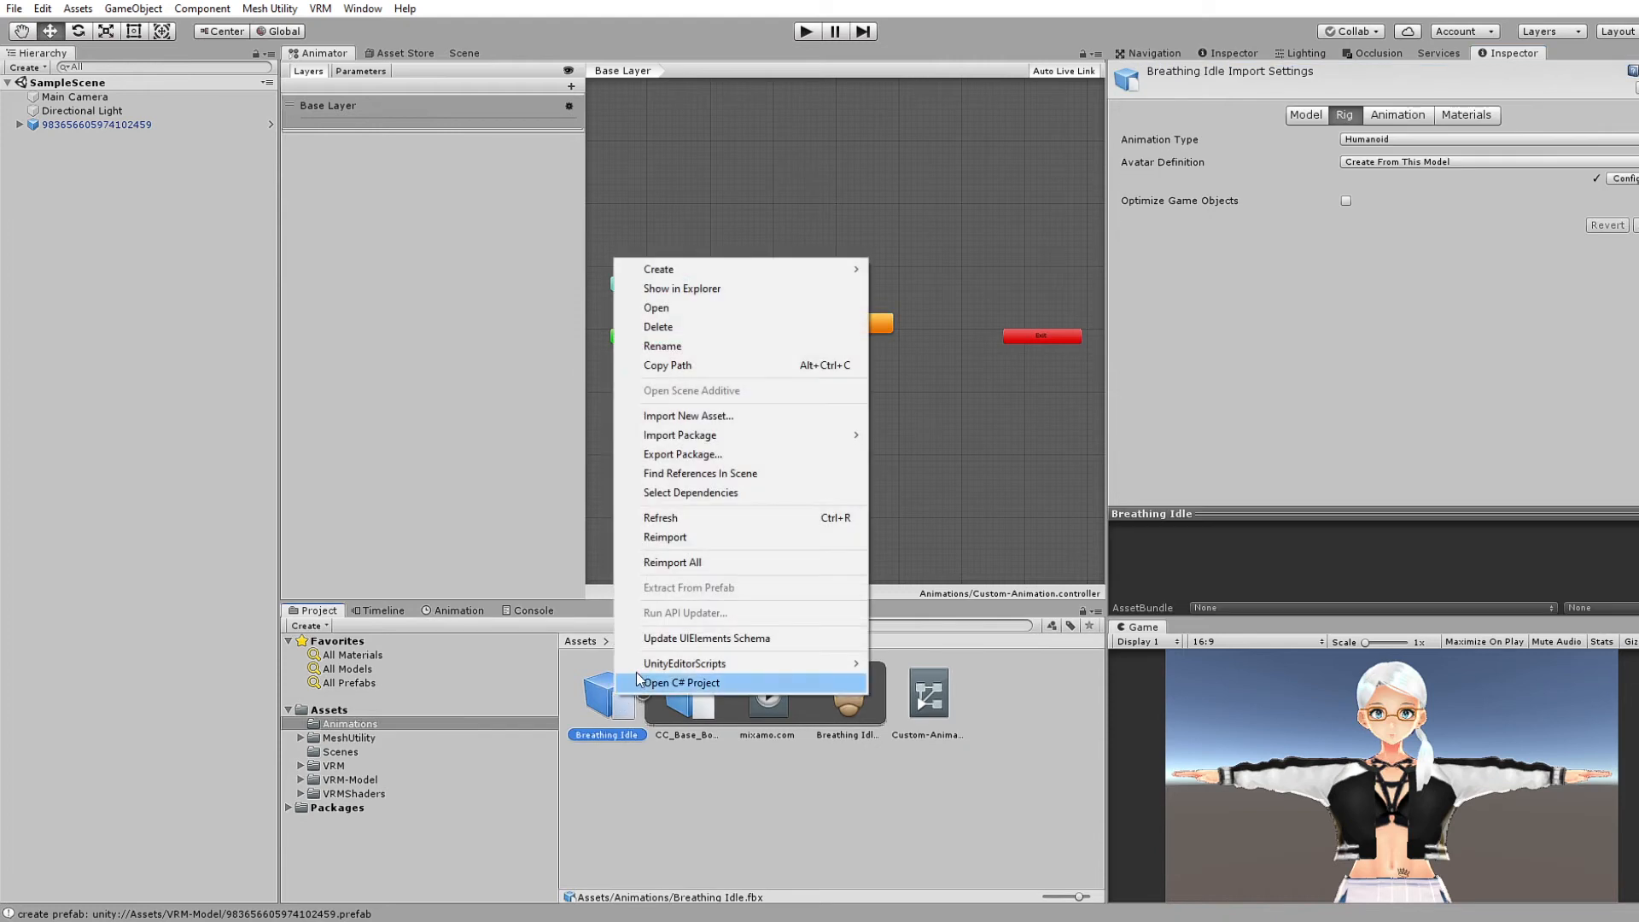
click(703, 348)
key(ctrl+c)
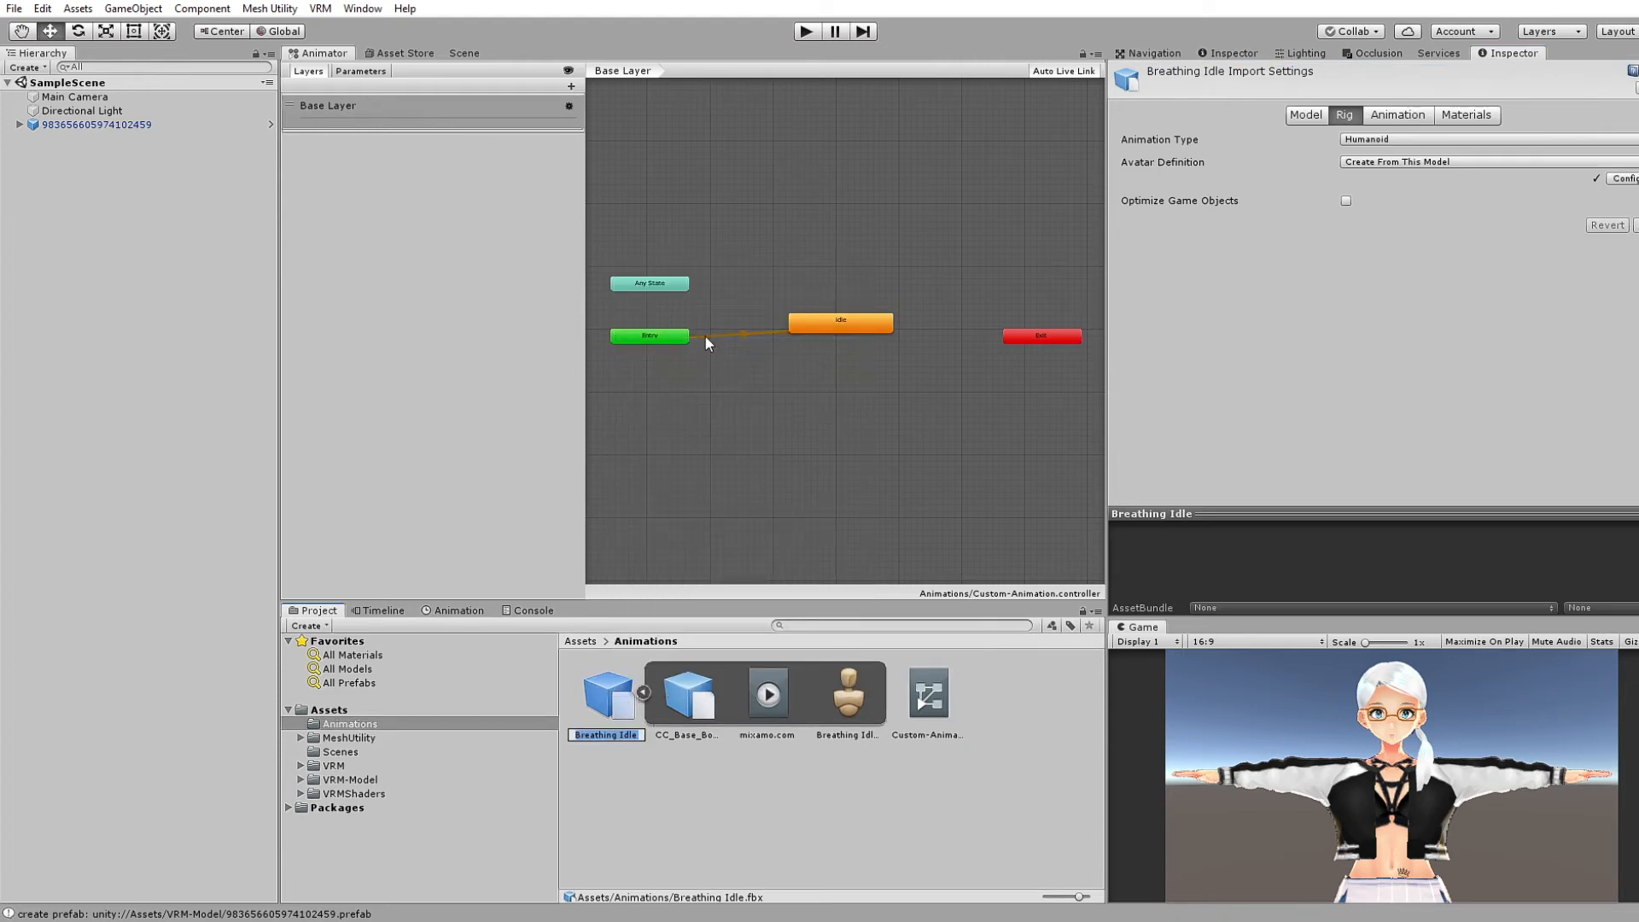
drag(845, 330, 841, 328)
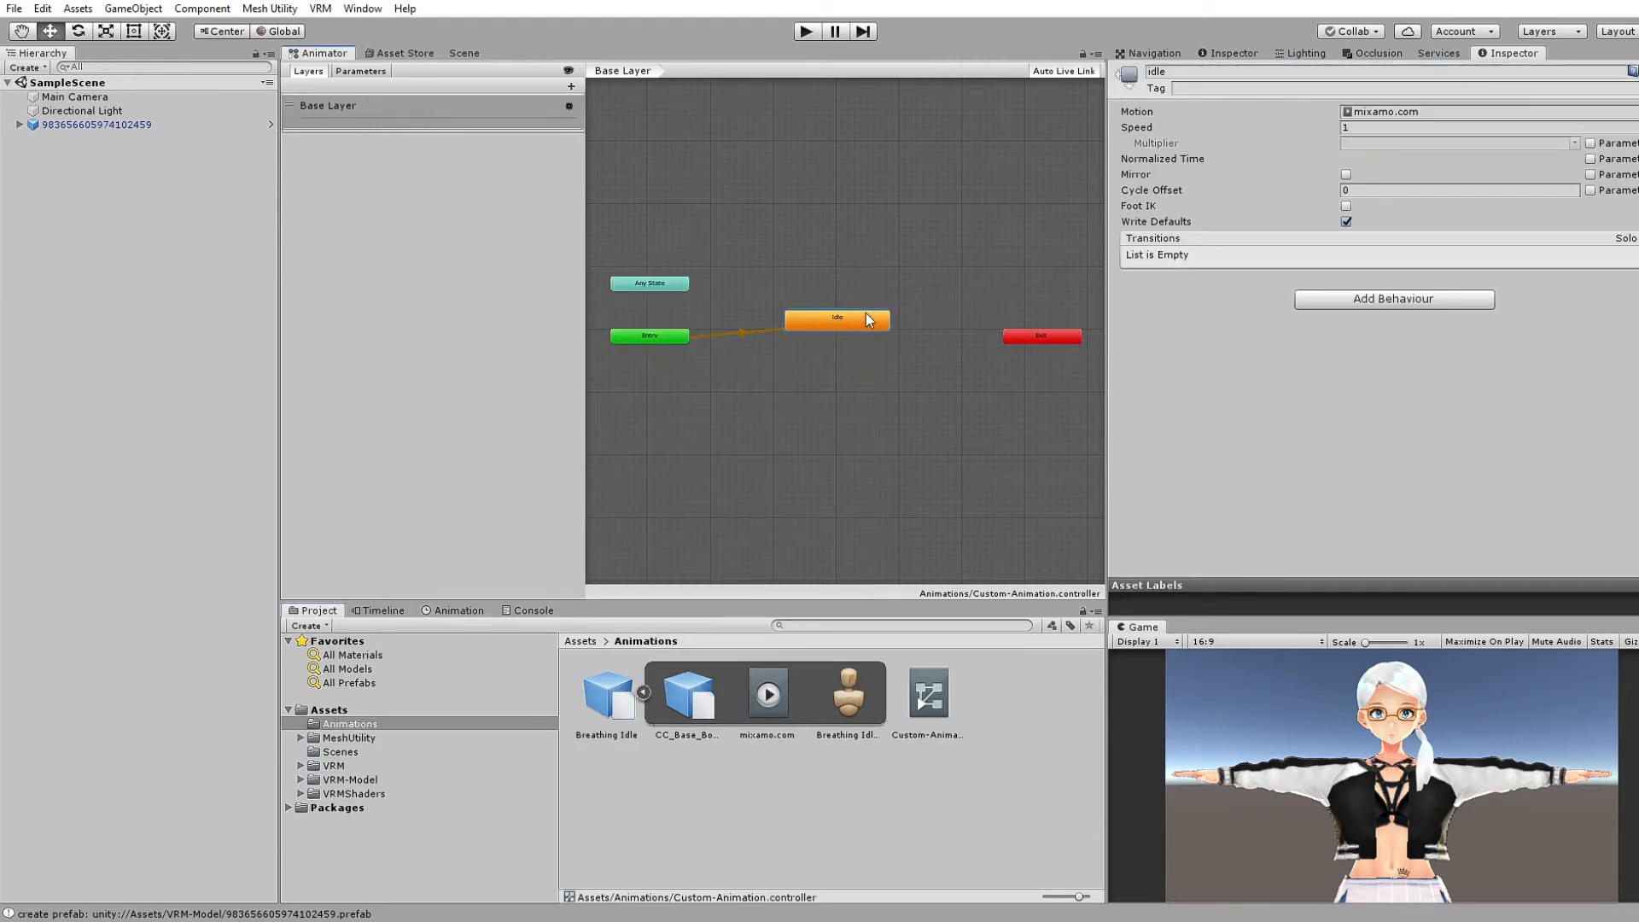
click(1183, 71)
key(ctrl+v)
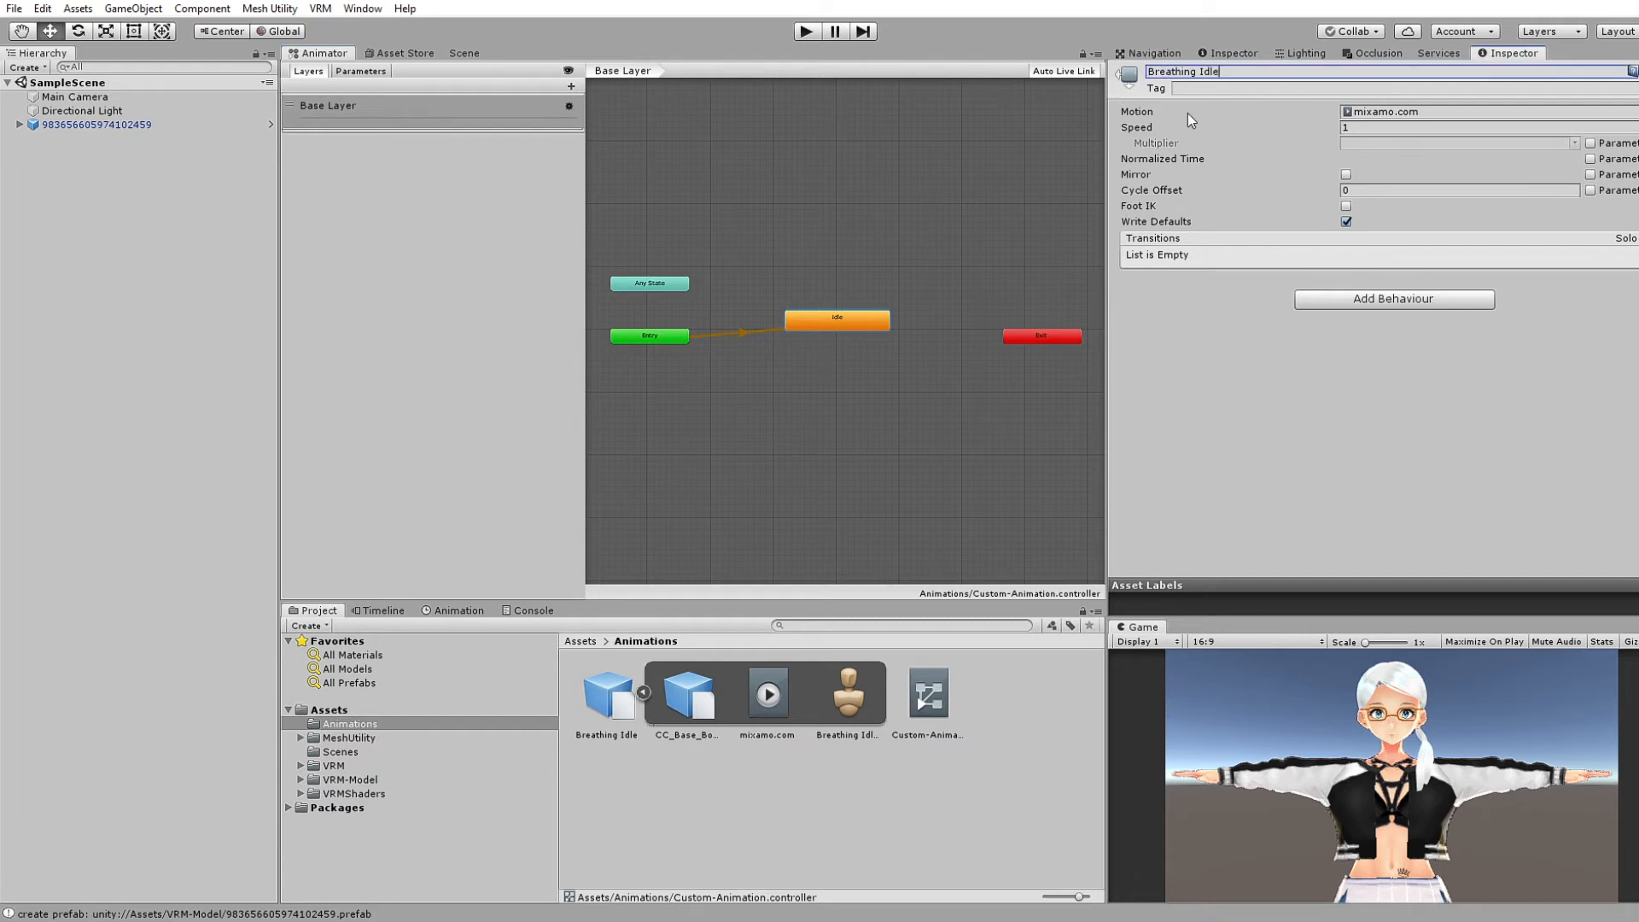
click(1200, 72)
key(BackSpace)
key(Return)
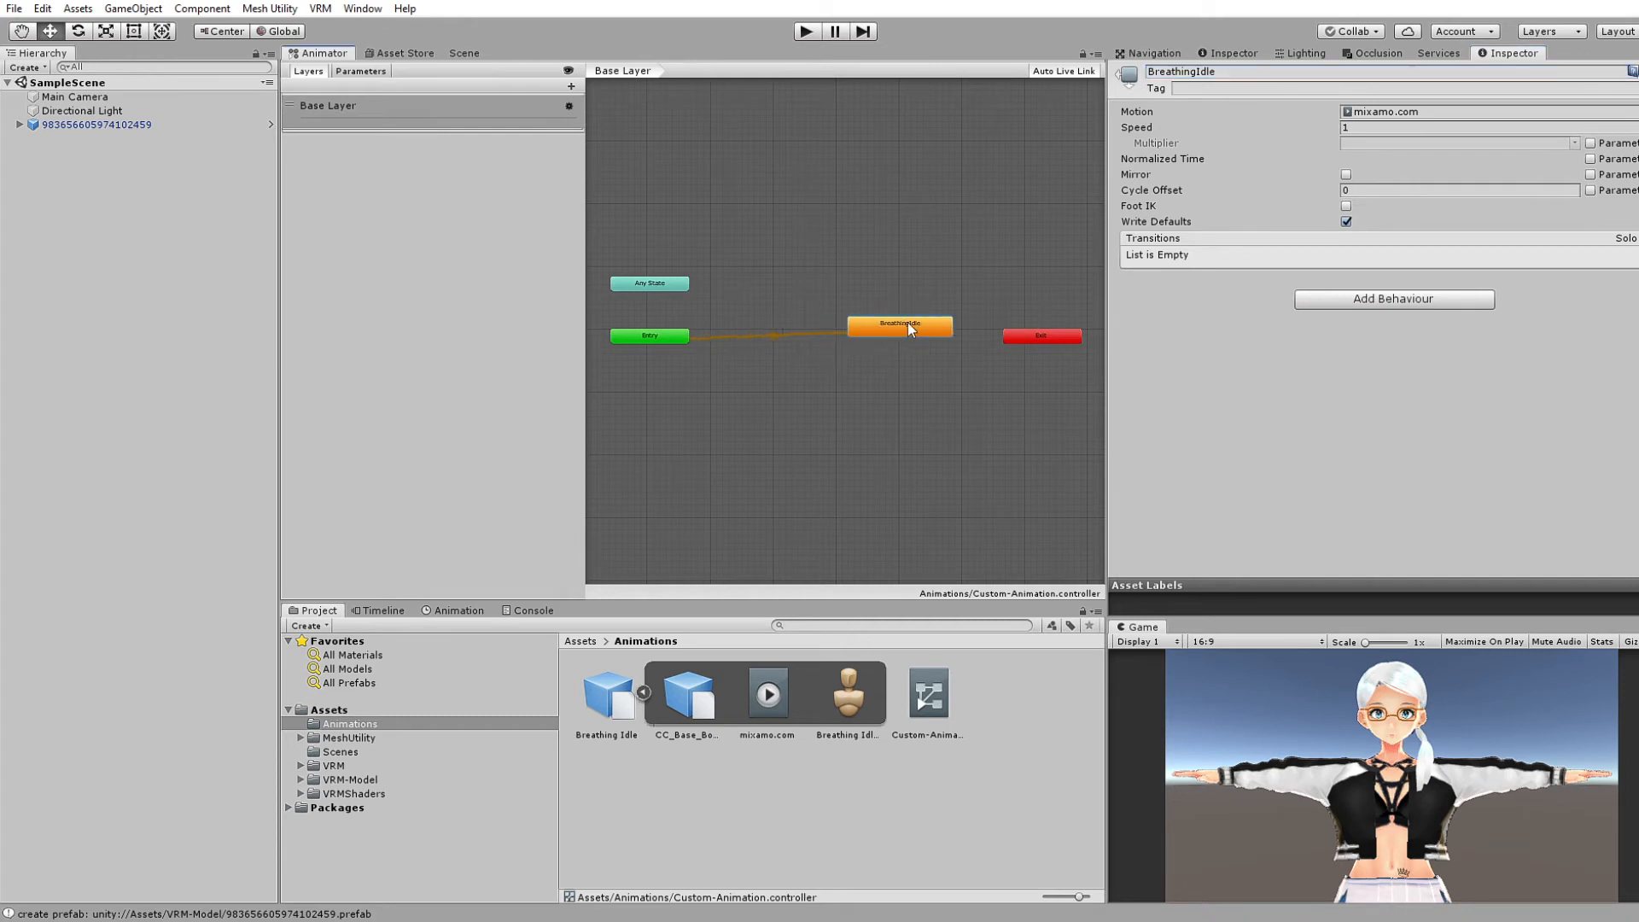
Add a transition from the BreathingIdle state back to itself and save the scene
drag(853, 322, 834, 330)
right_click(835, 333)
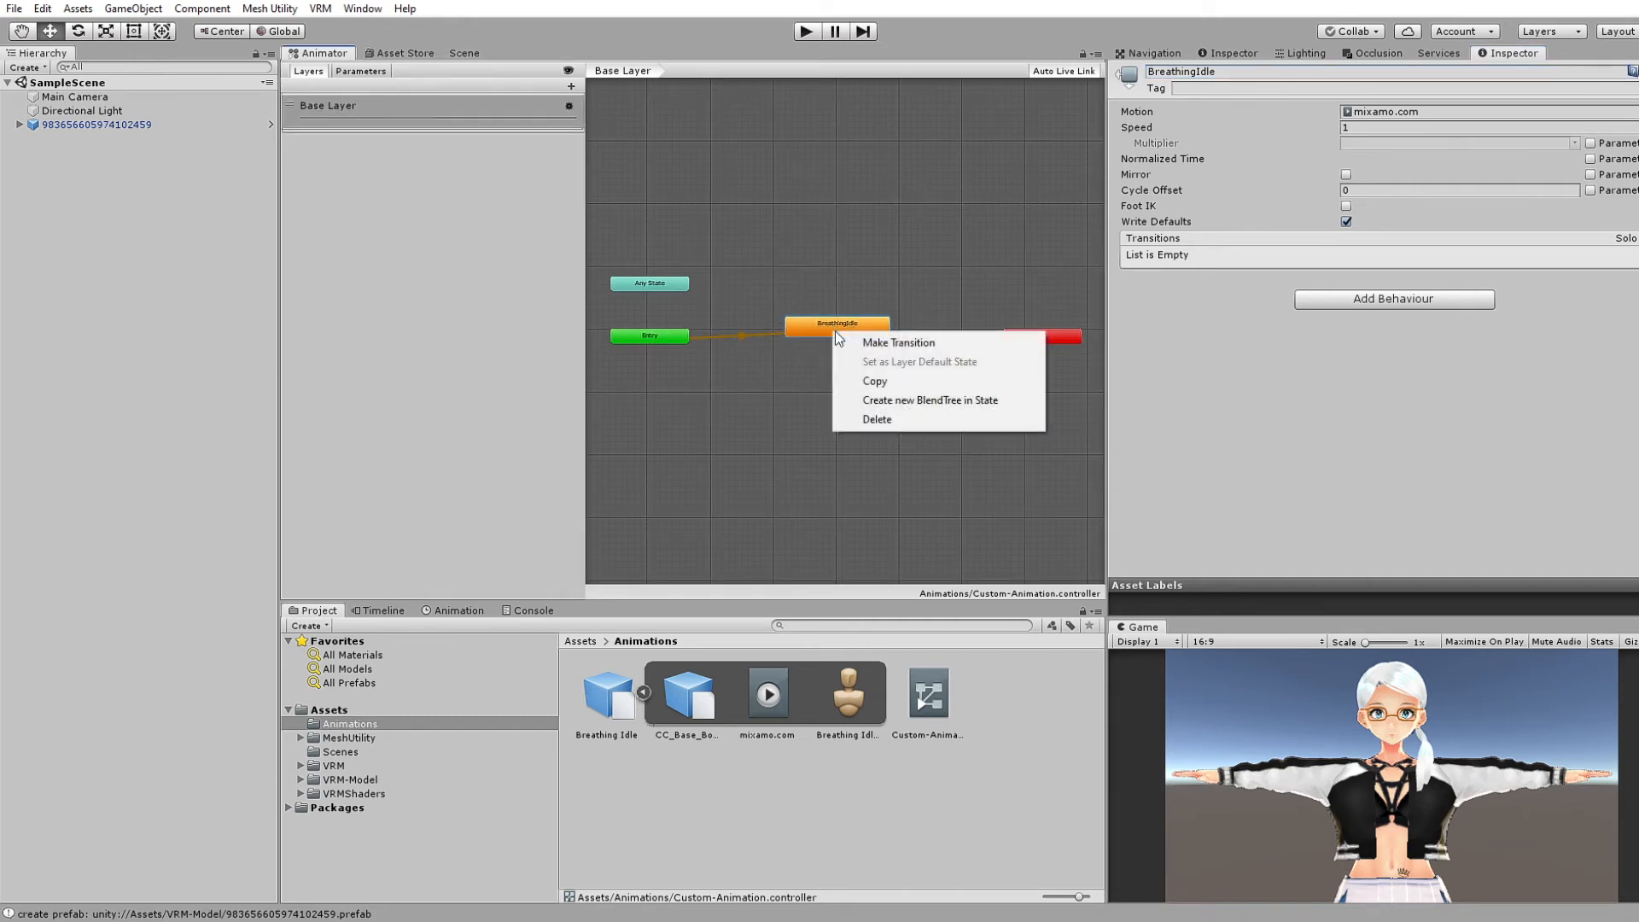
click(915, 344)
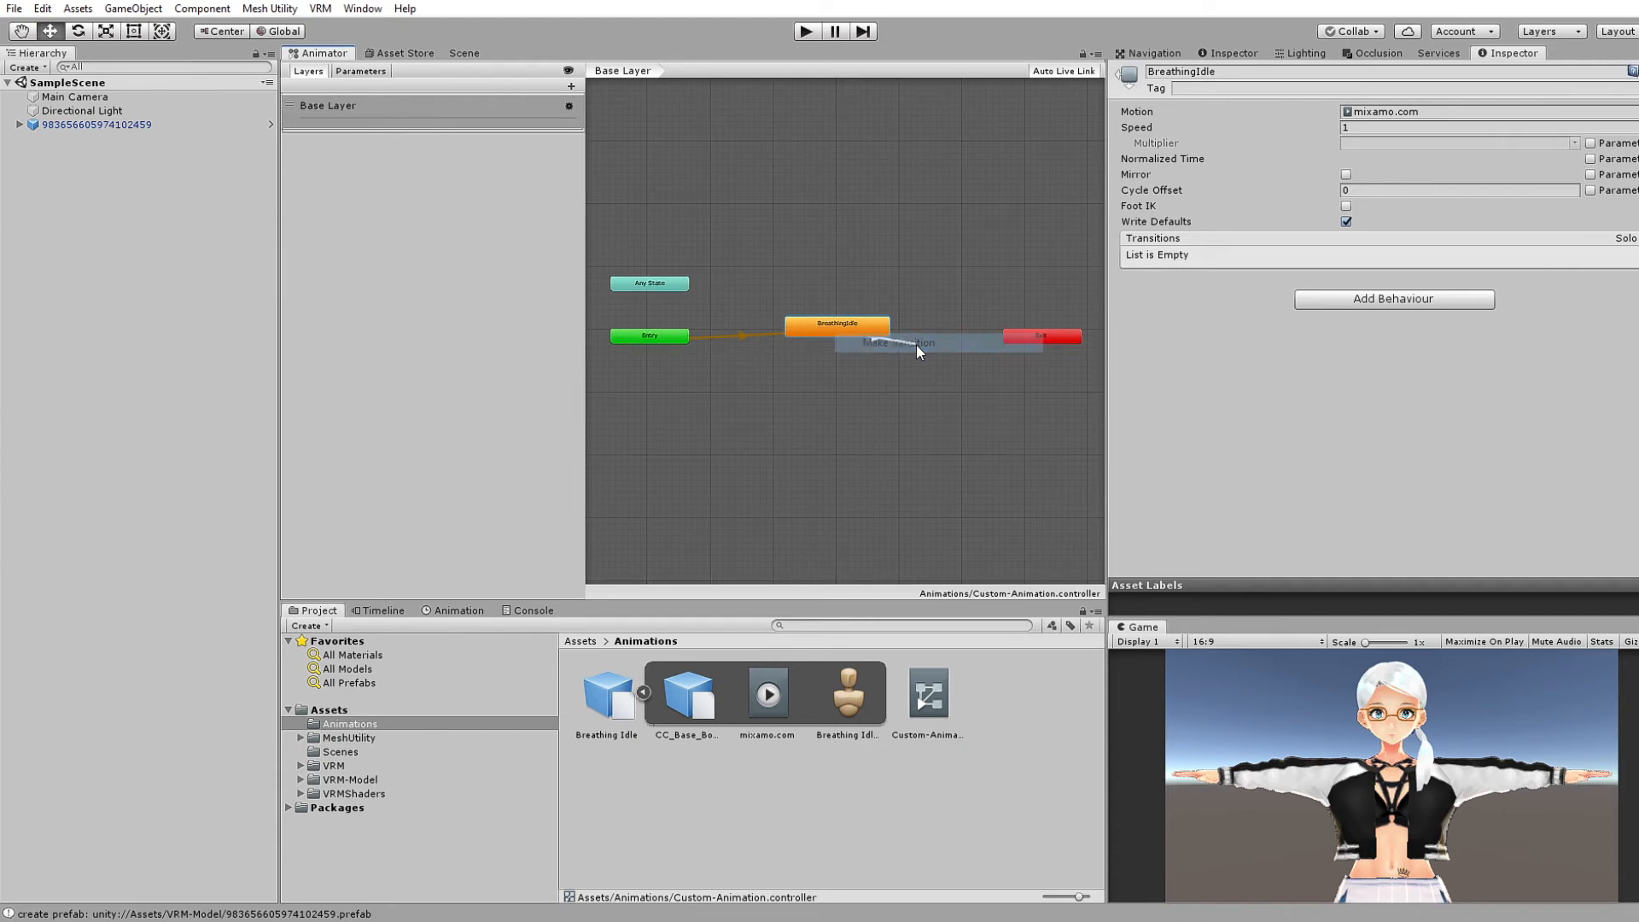
click(848, 325)
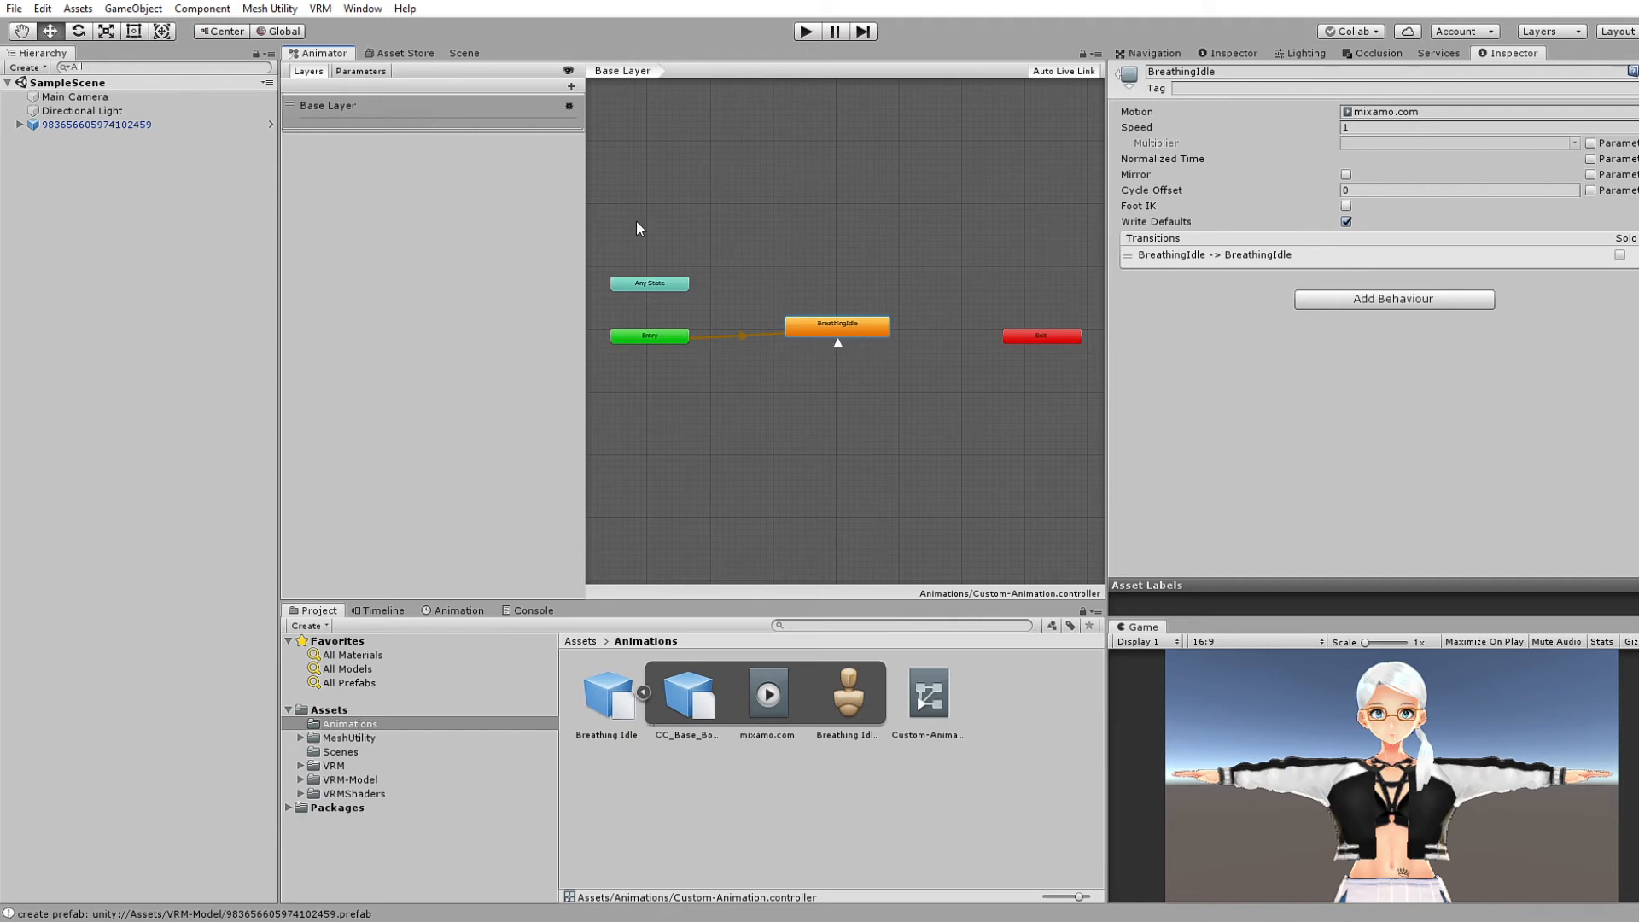
click(14, 8)
click(41, 72)
Run the scene in Play mode to check whether the avatar animates, and stop it again
click(807, 32)
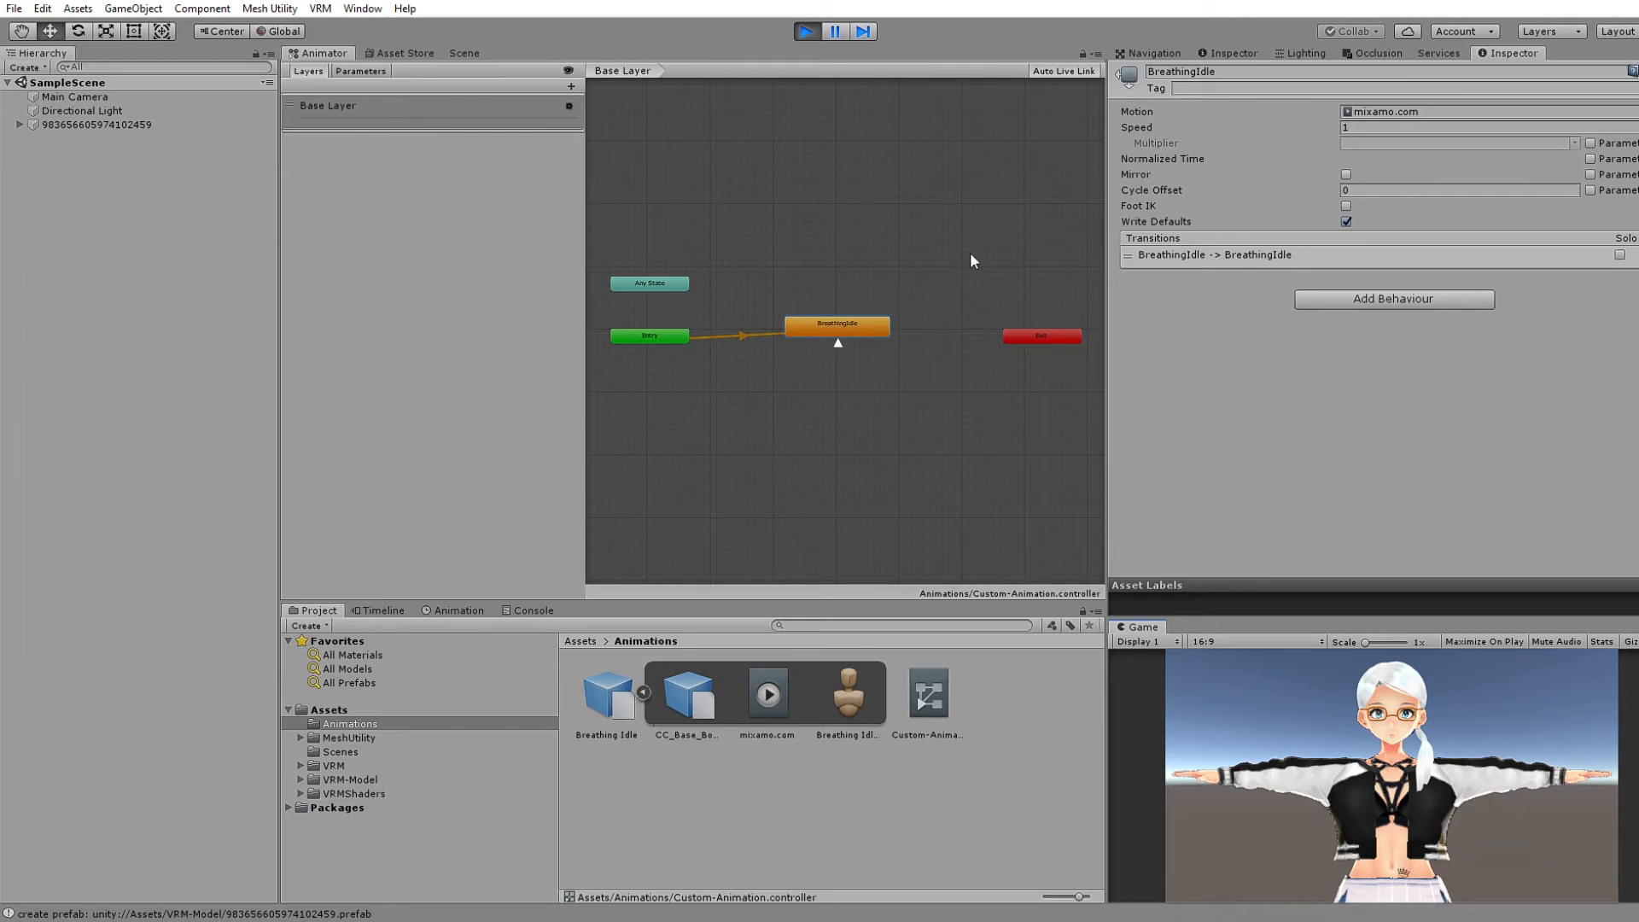
click(464, 54)
click(322, 53)
right_click(762, 198)
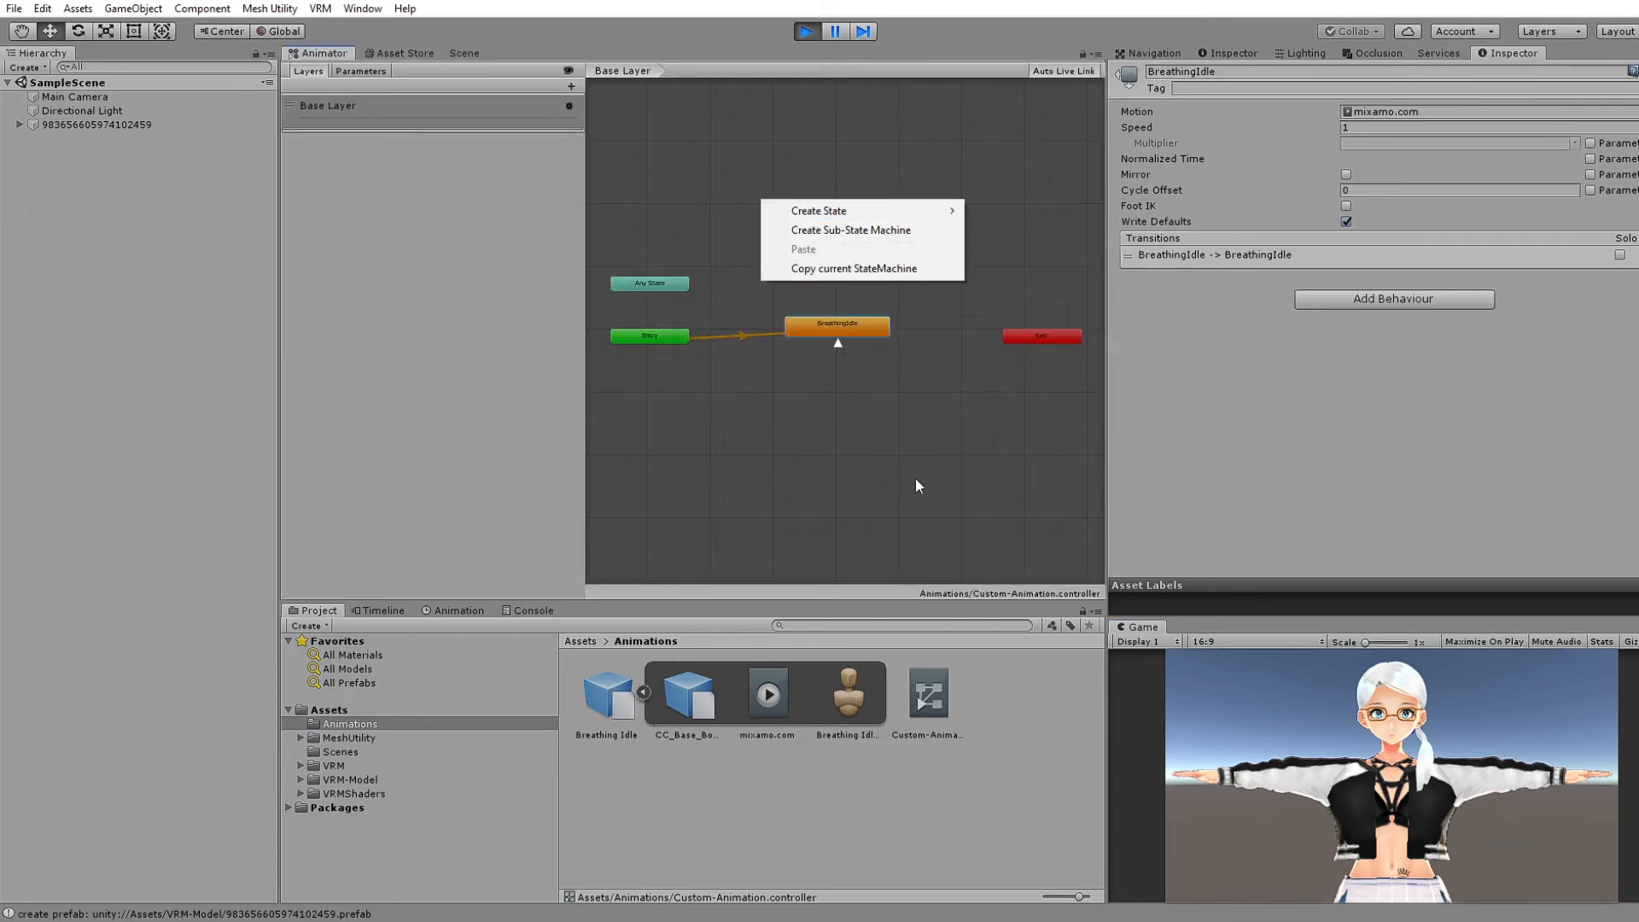
click(650, 184)
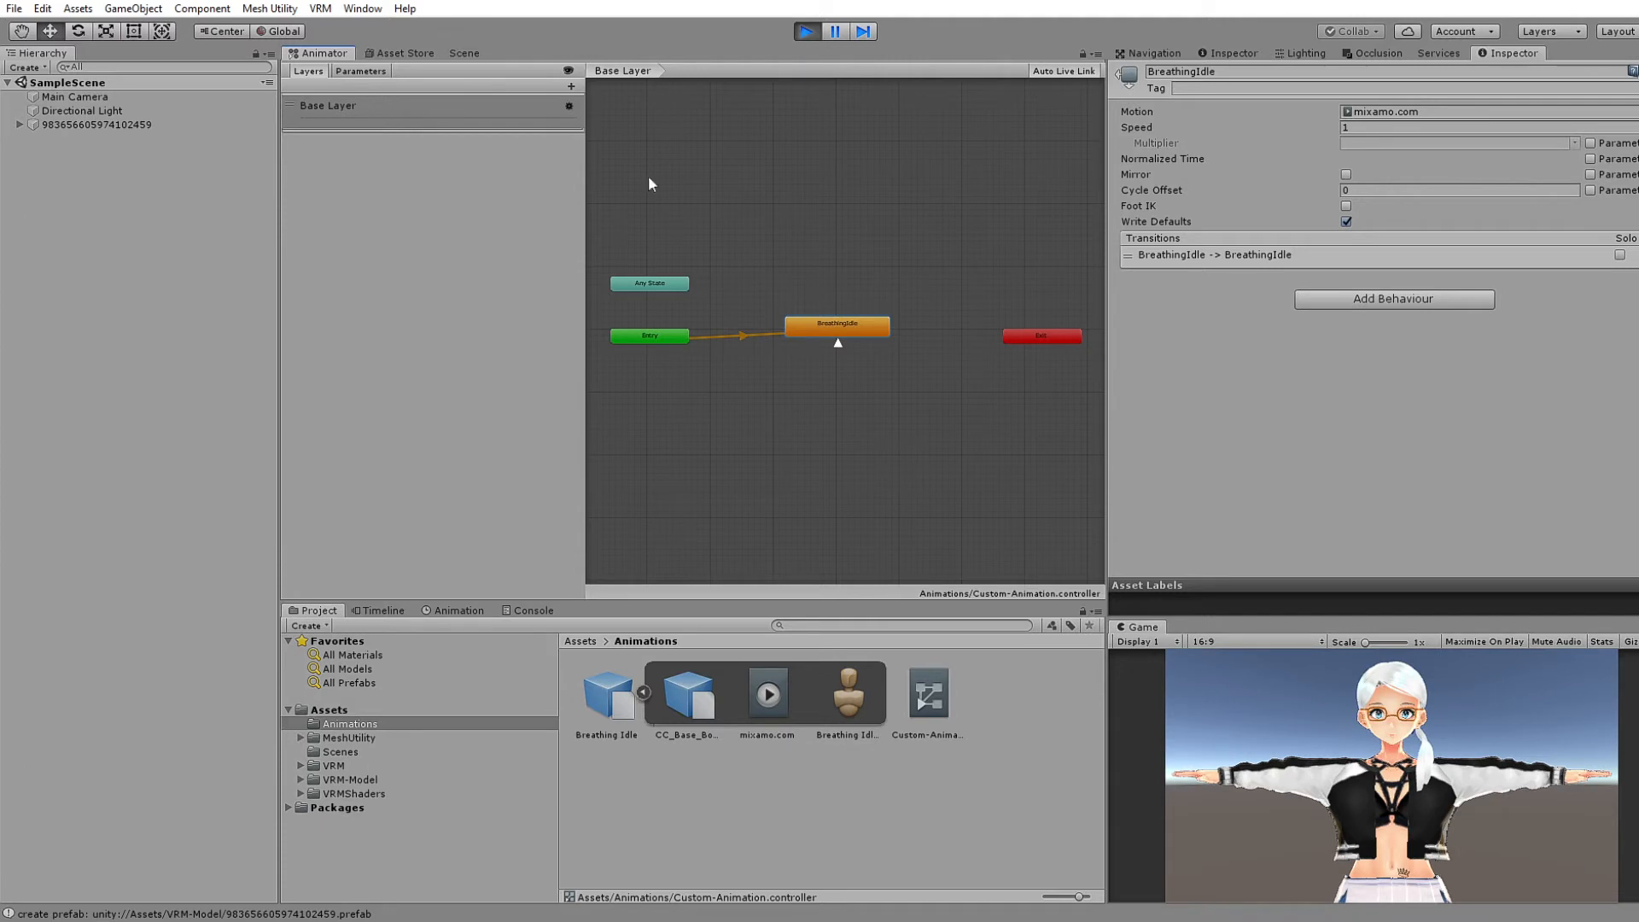
click(804, 31)
Assign the Custom-Animation controller to the VRM avatar in the scene and check the Controller entry of its Animator component
click(644, 693)
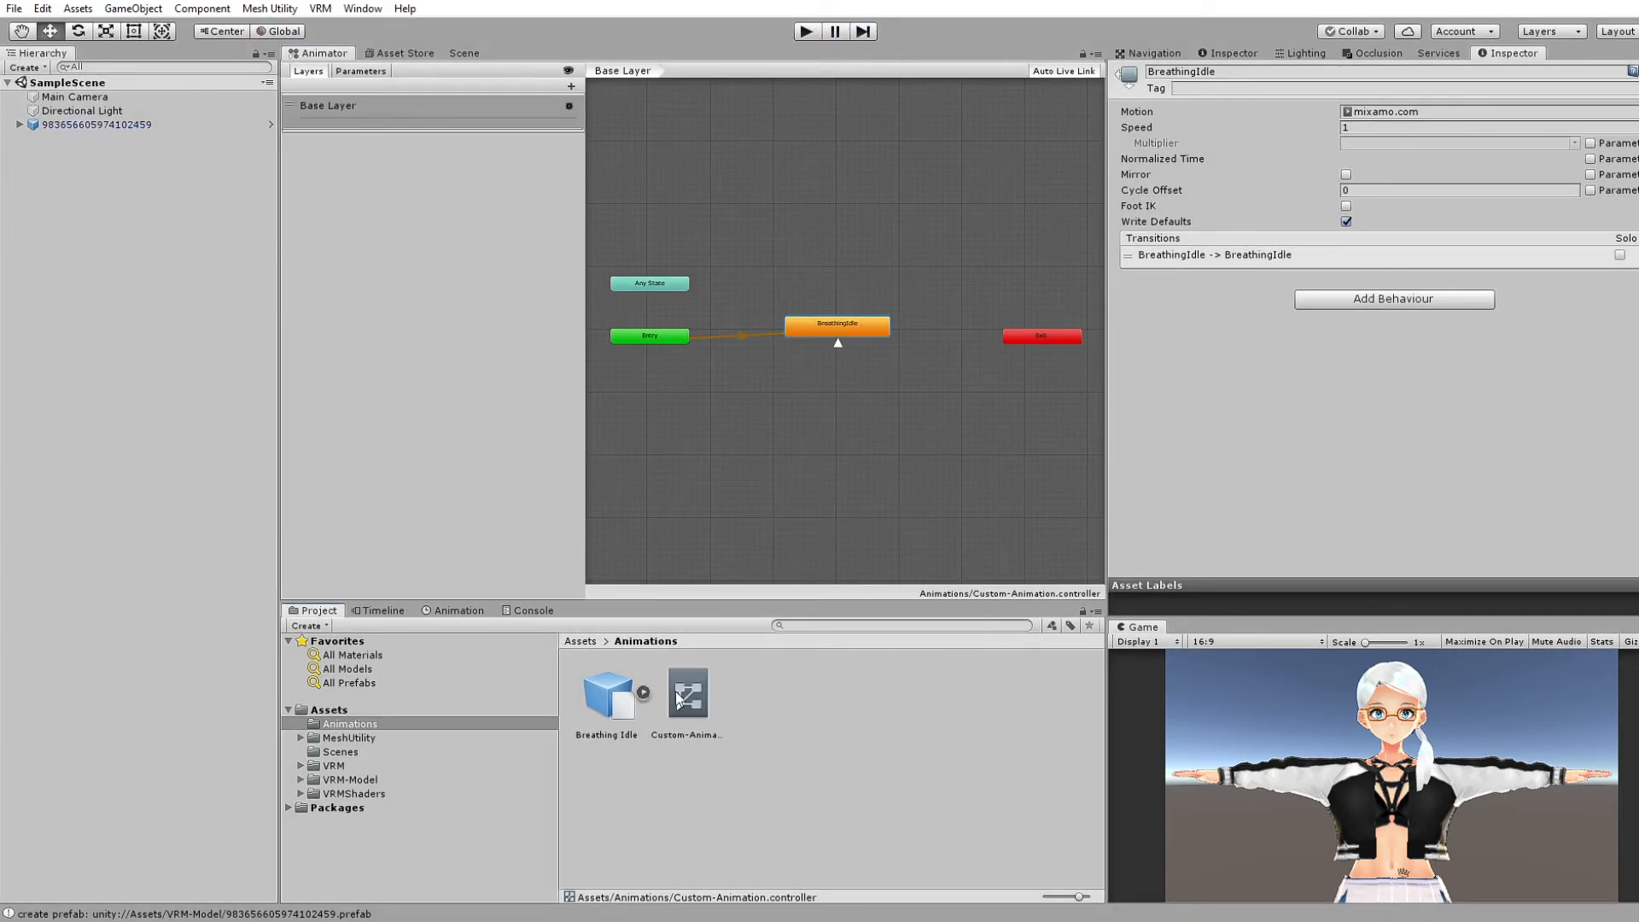
click(697, 696)
drag(698, 695, 116, 124)
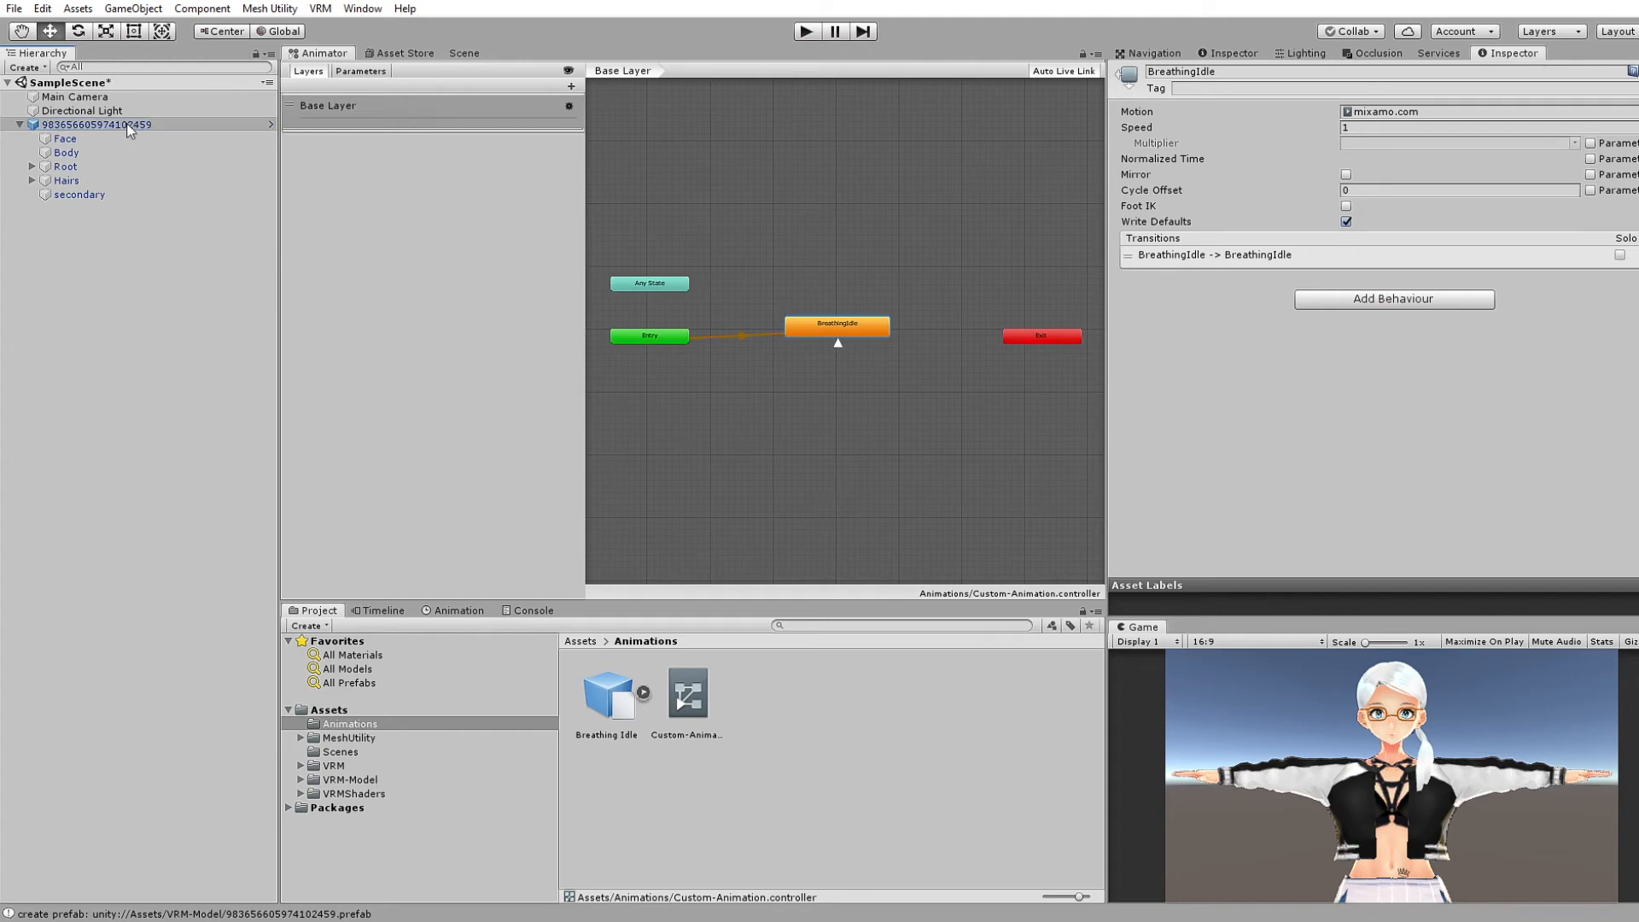
scroll(1350, 384, down, 15)
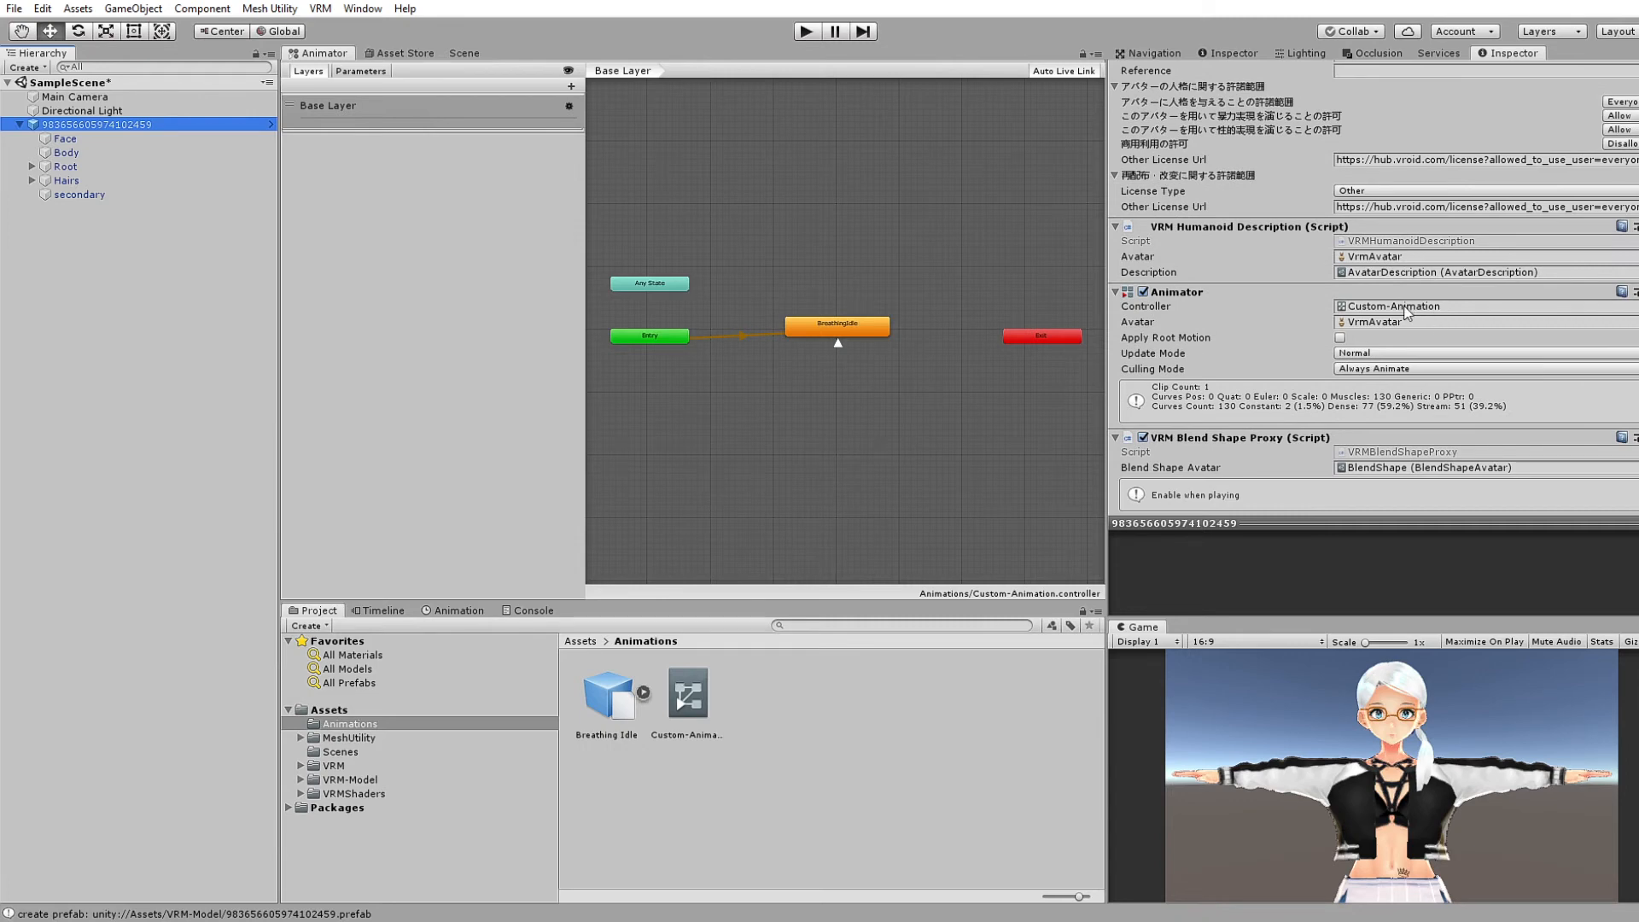
Run the scene in Play mode and view the animated avatar from the front in the Scene view
click(806, 31)
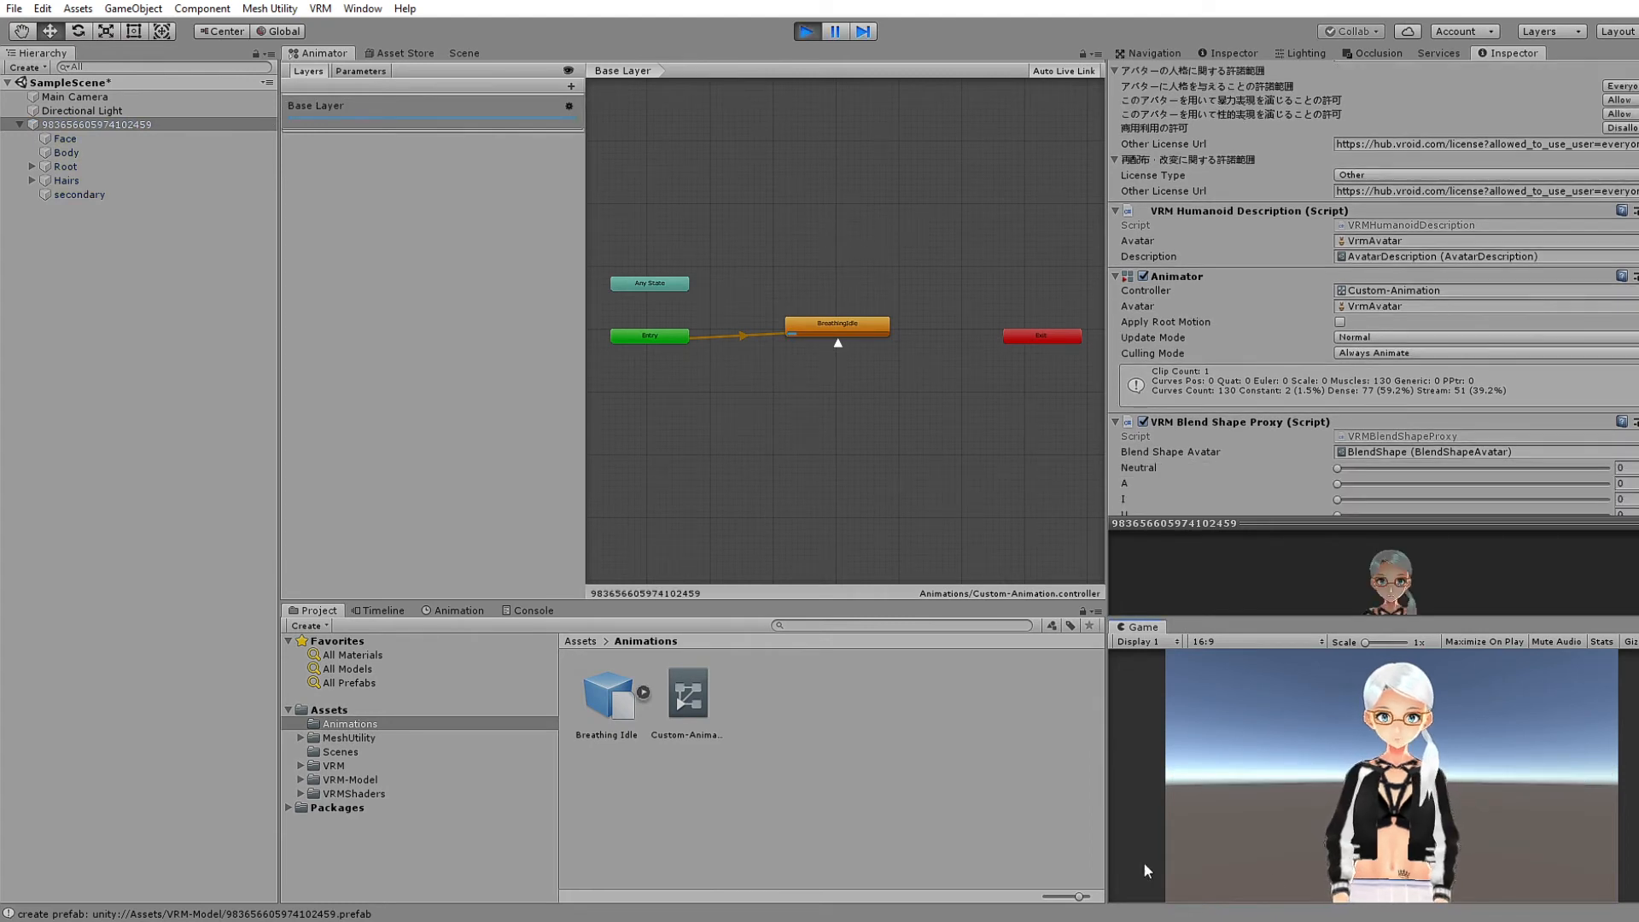
click(462, 53)
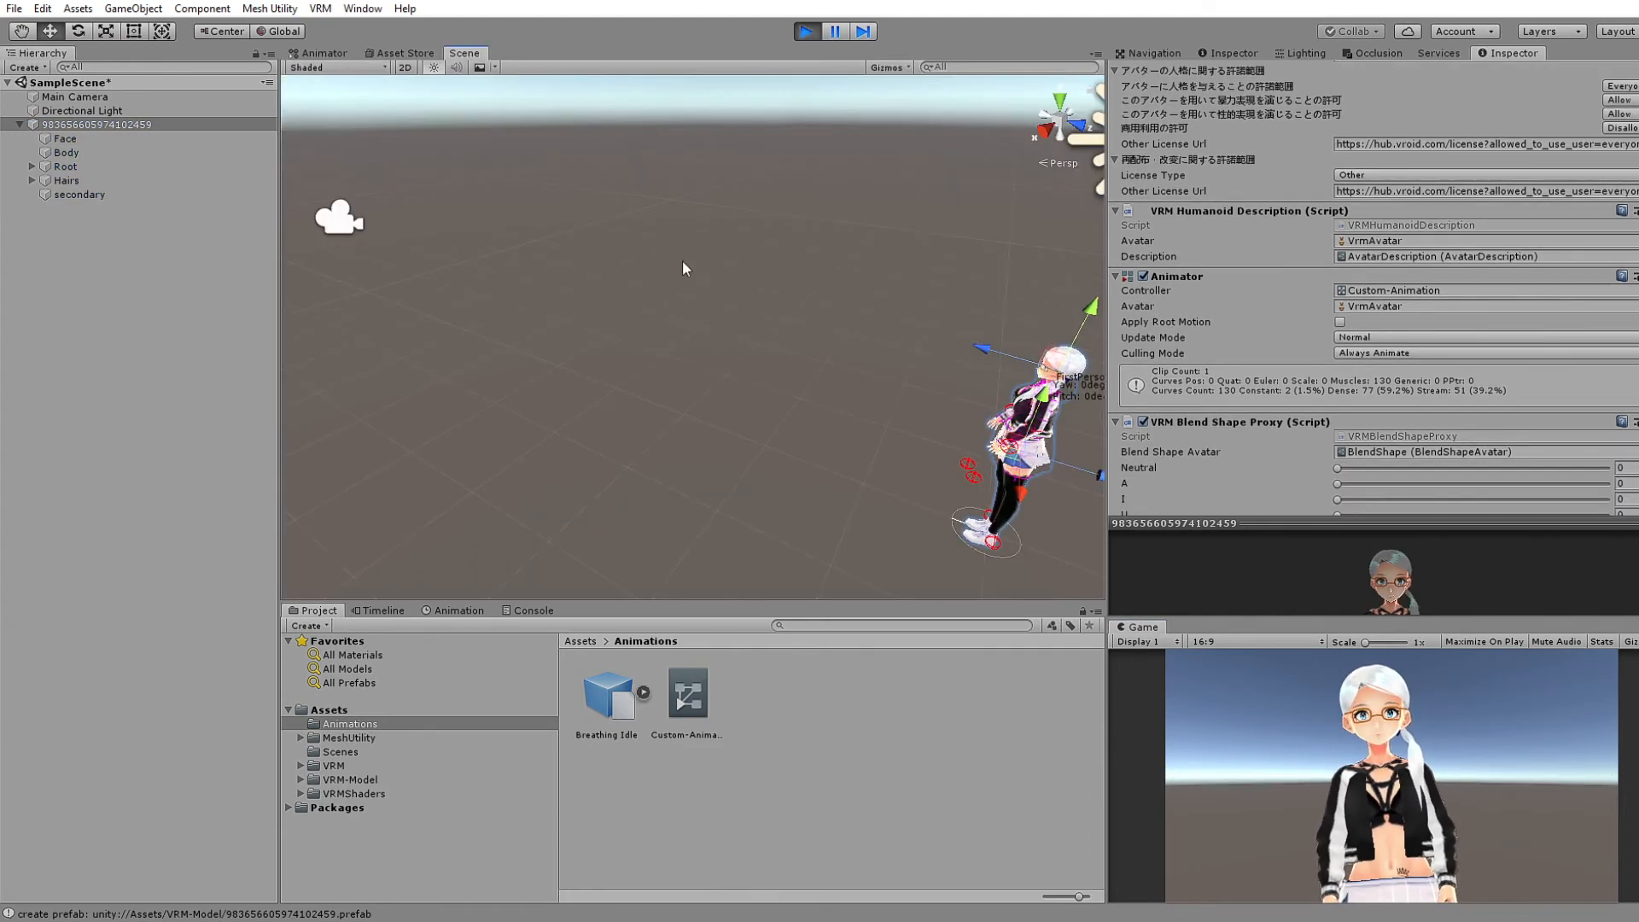
alt+drag(683, 262, 874, 386)
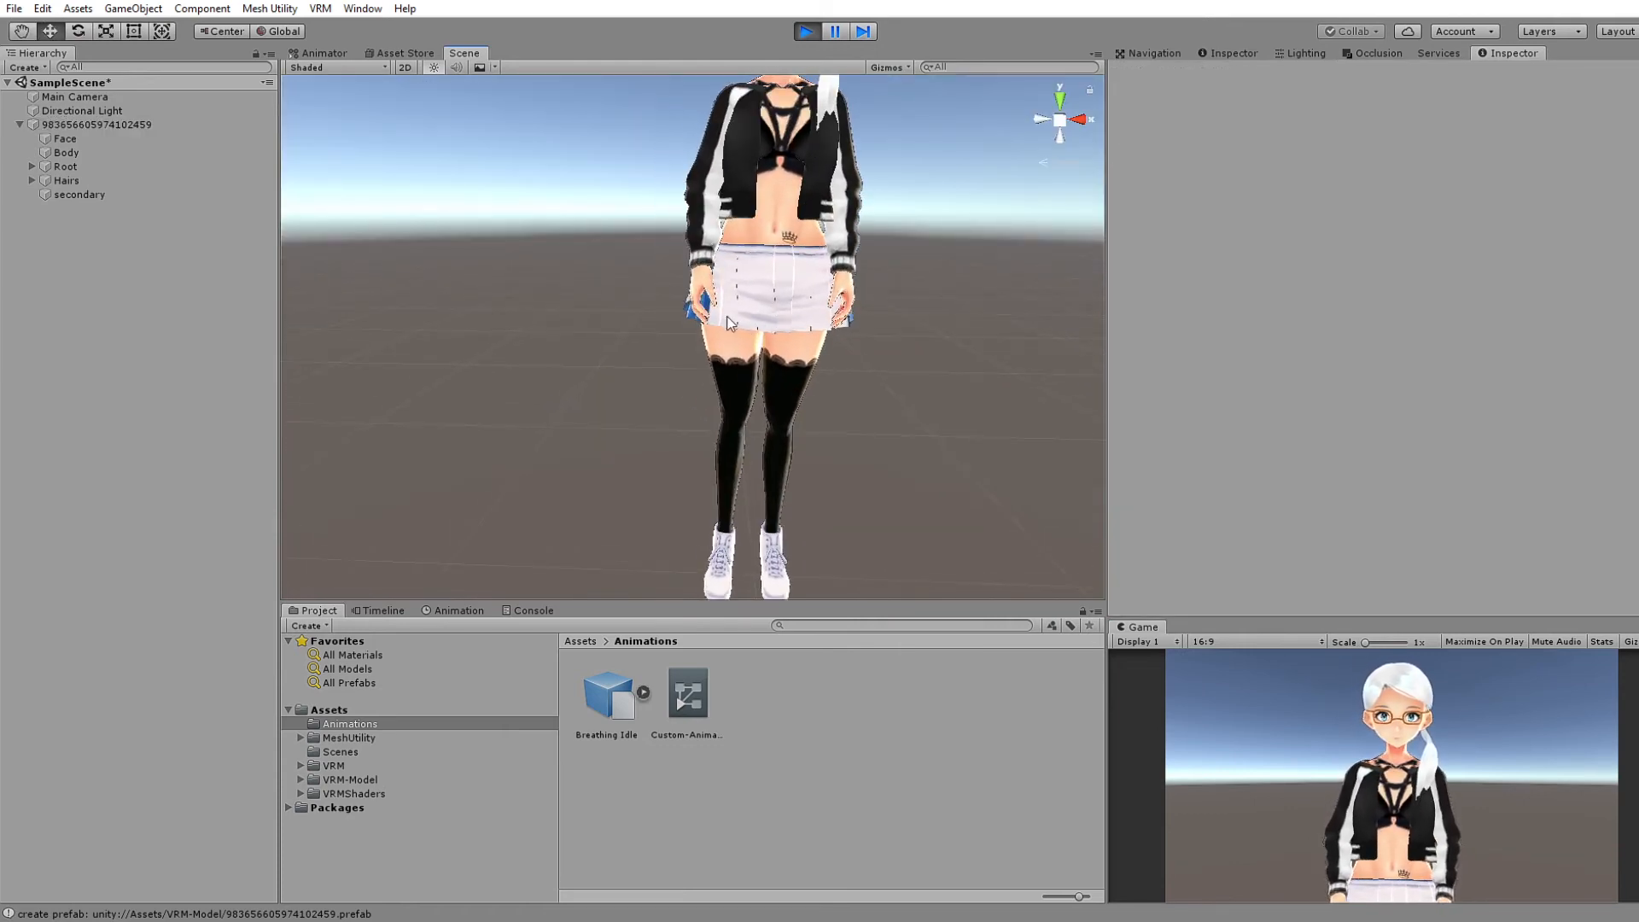
Turn on Apply Root Motion in the VRM avatar's Animator component while the scene is playing
scroll(730, 323, down, 4)
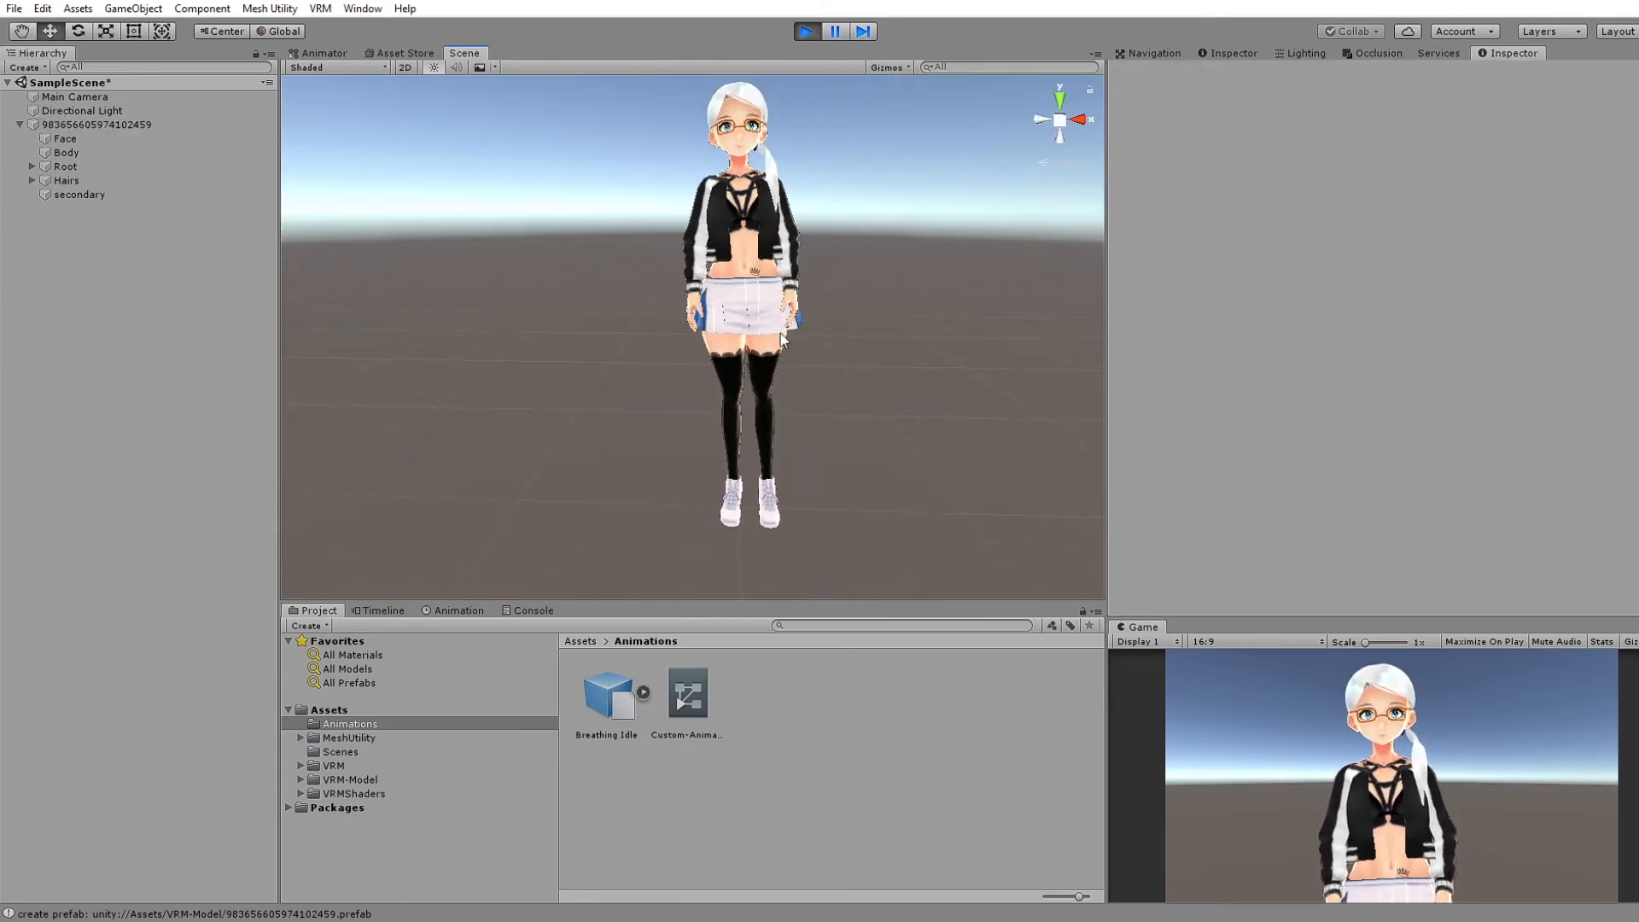
scroll(780, 333, up, 3)
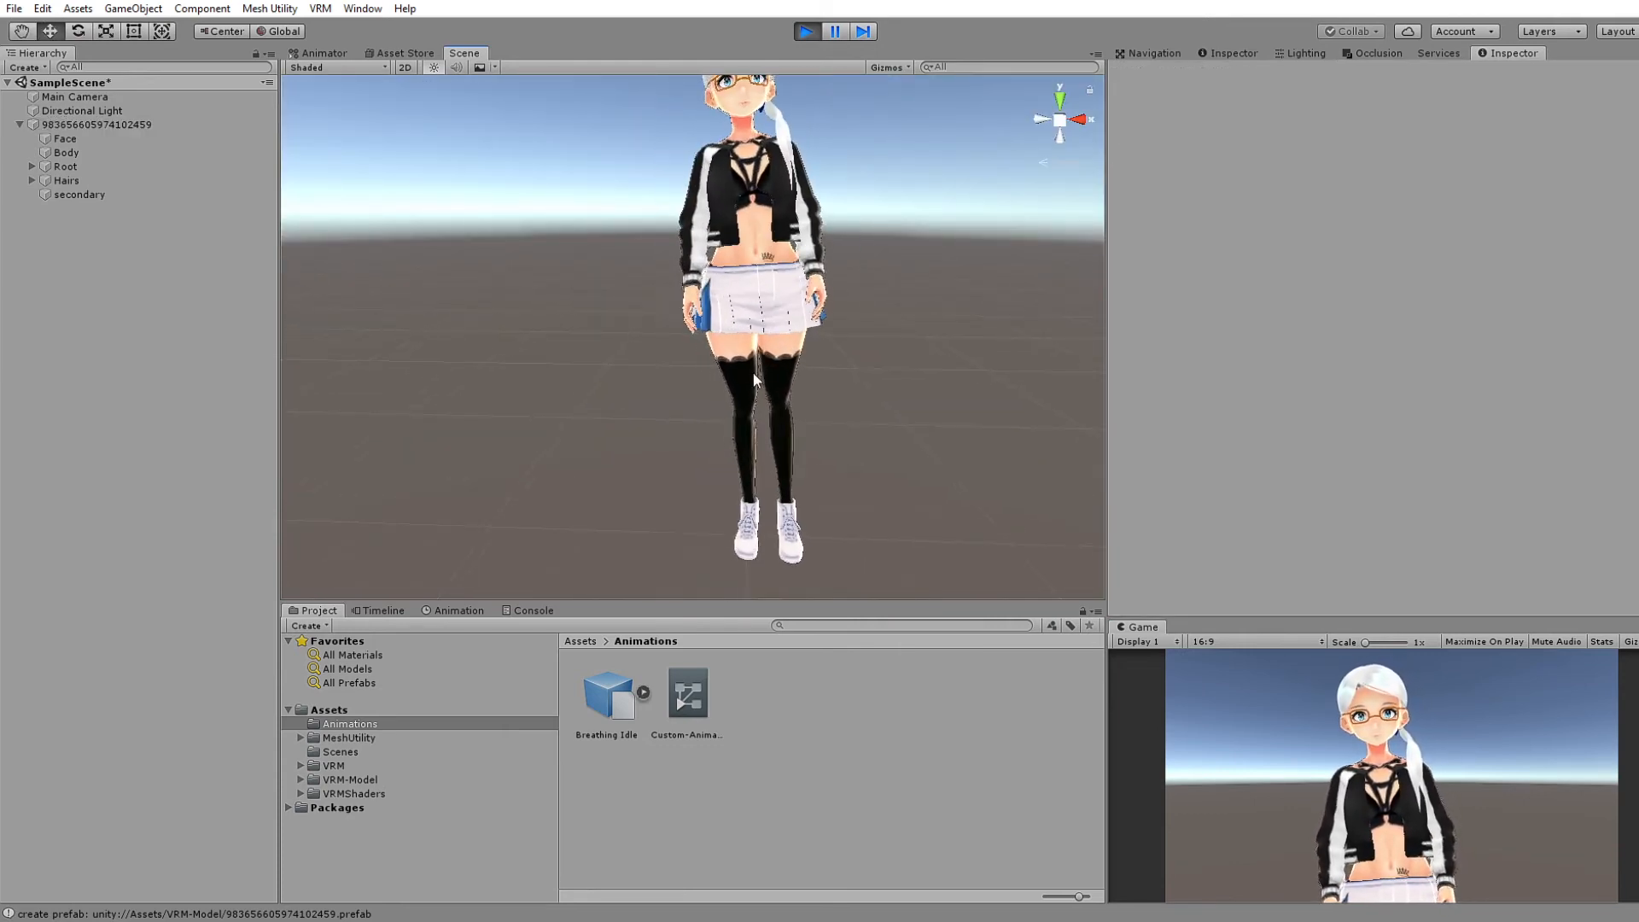
middle_drag(781, 320, 739, 348)
click(87, 148)
click(94, 124)
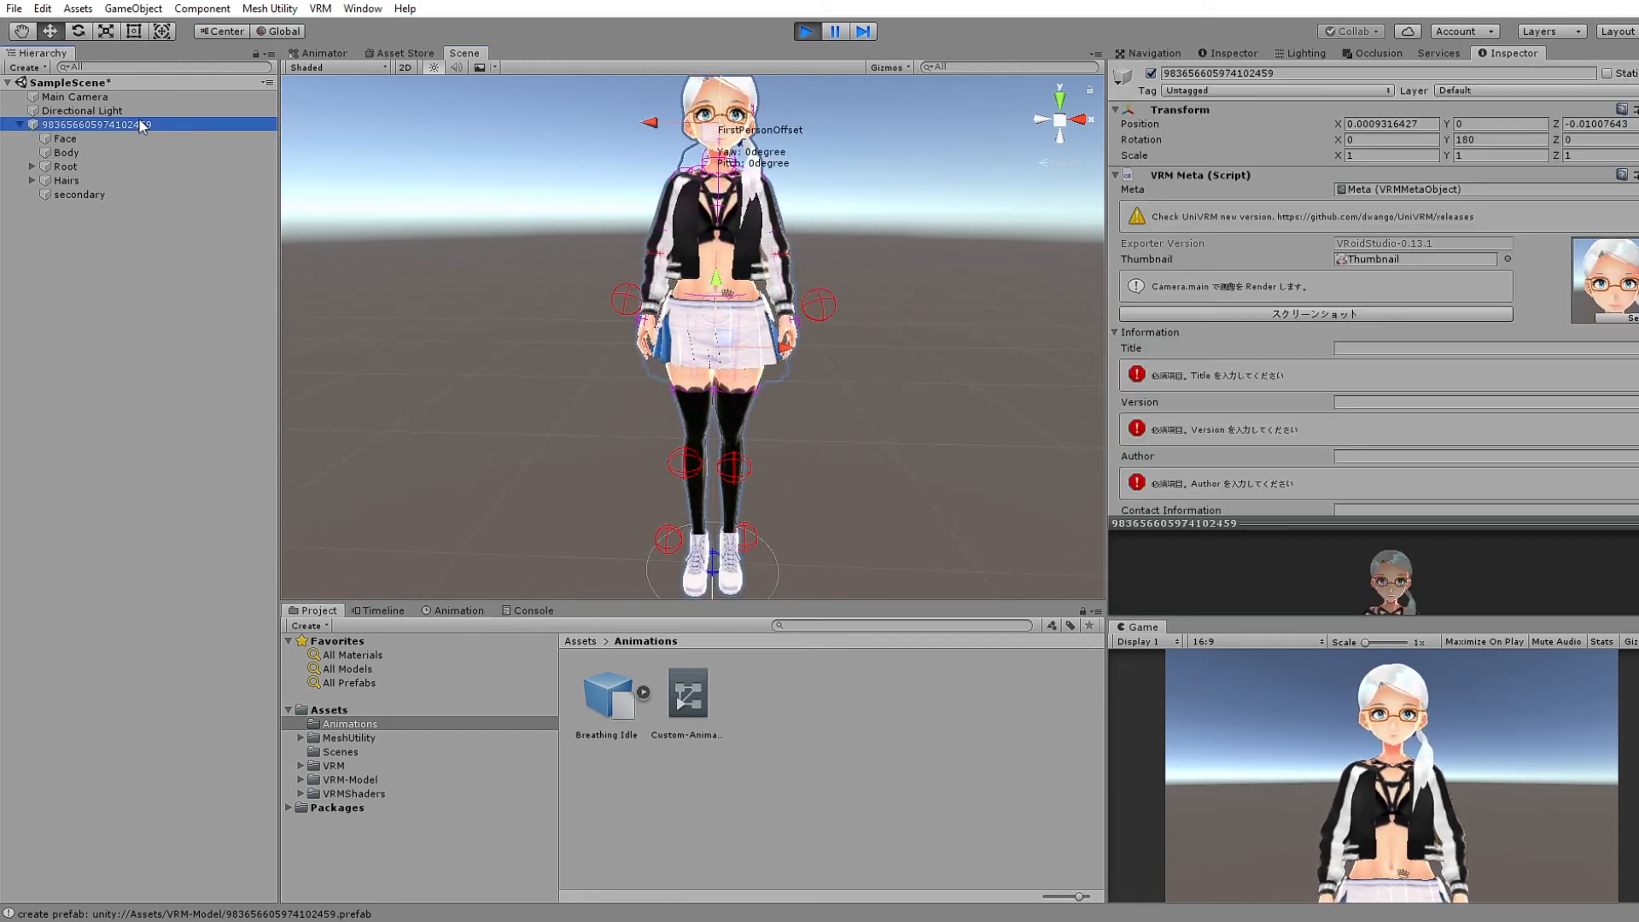
scroll(1419, 292, down, 5)
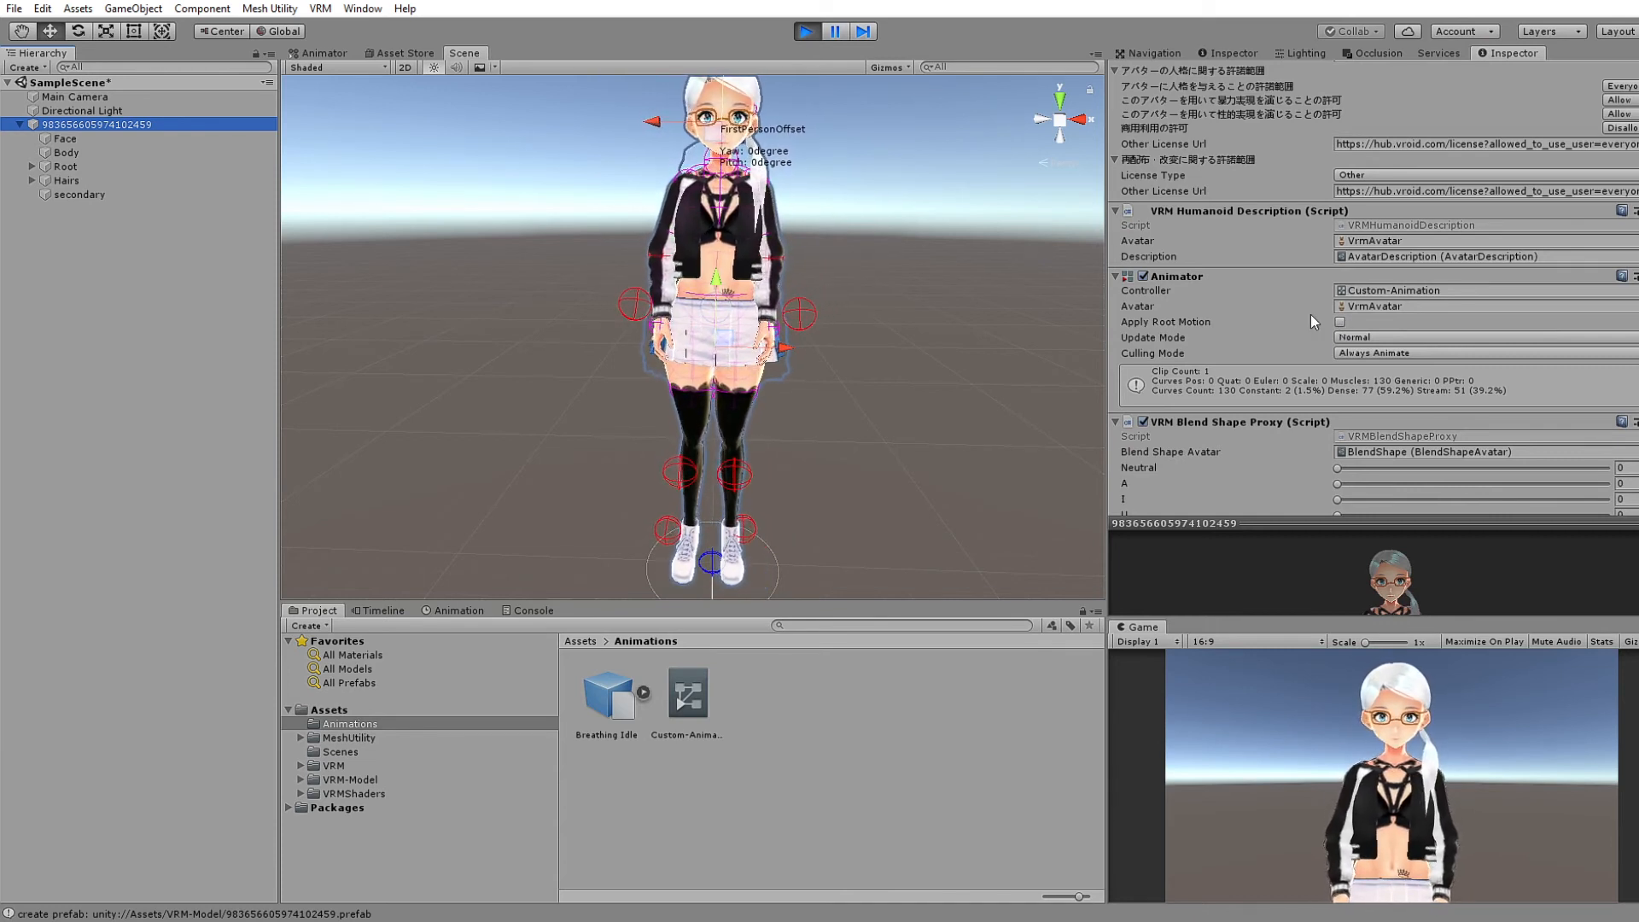
click(1339, 323)
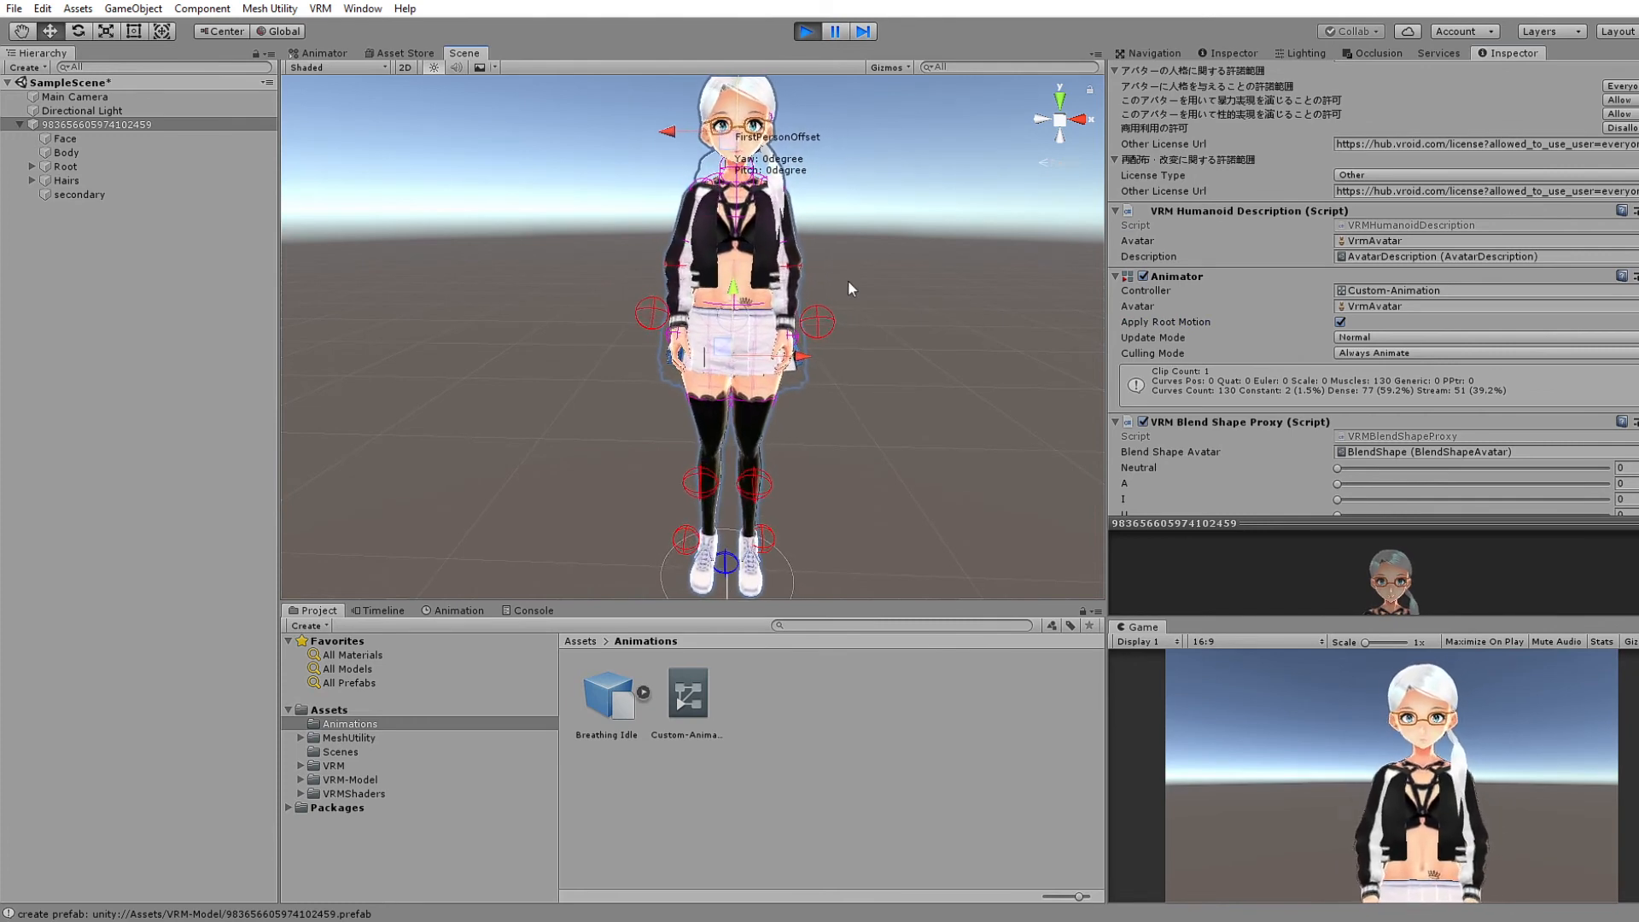
Examine the playing avatar's root-motion movement from several angles in the Scene view and stop Play mode
right_drag(886, 280, 677, 293)
middle_drag(675, 292, 606, 296)
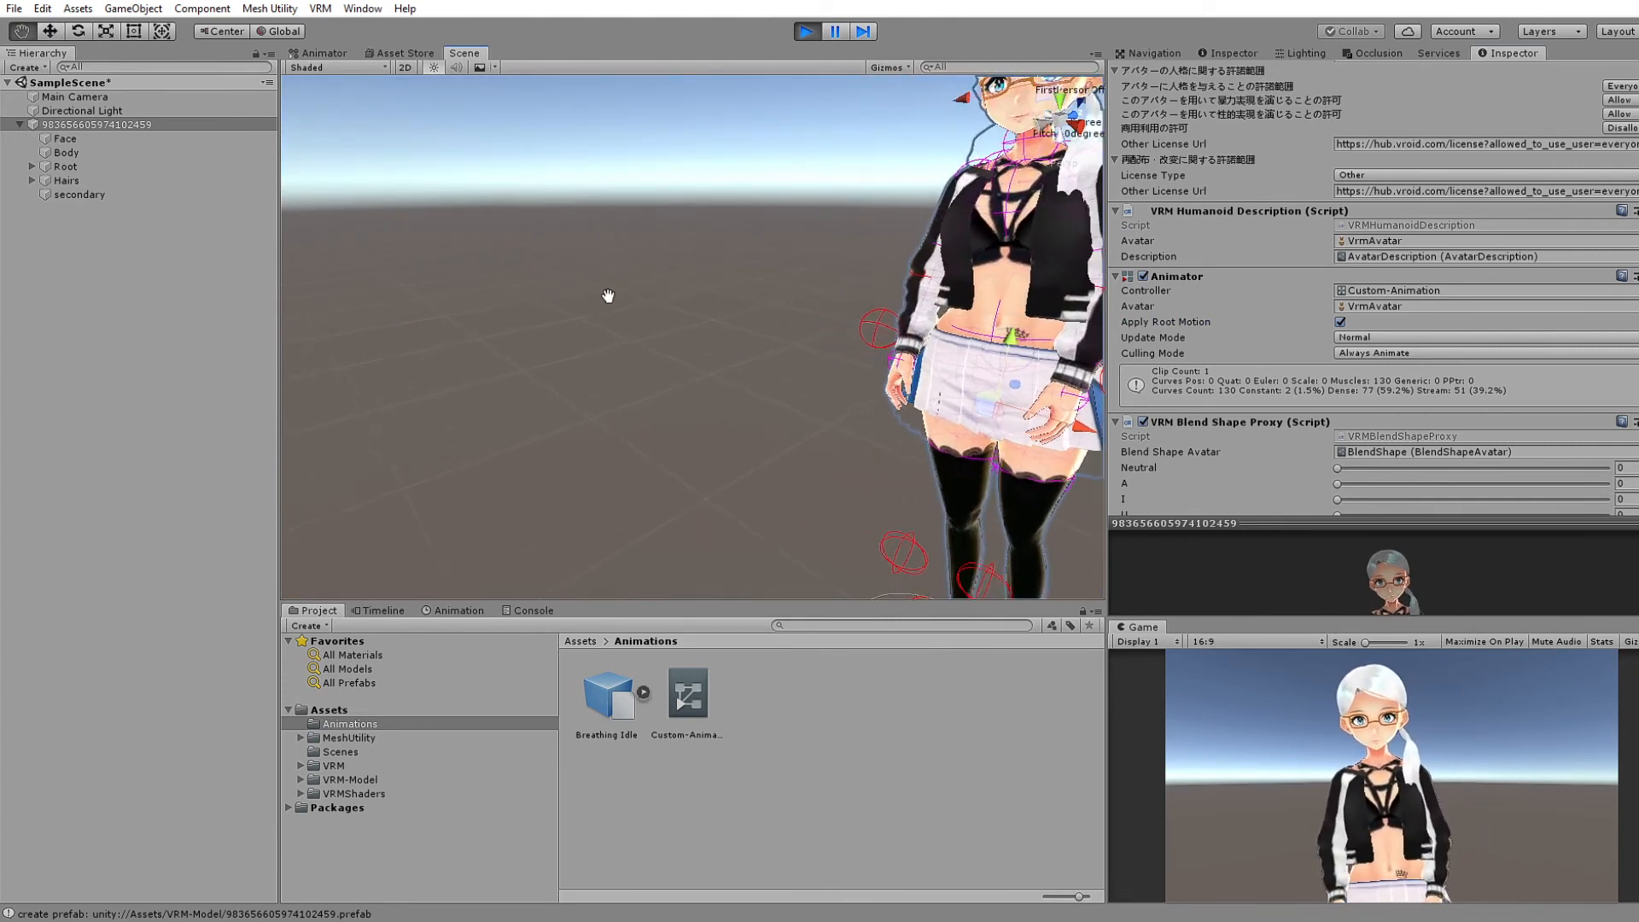
right_drag(690, 309, 898, 333)
middle_drag(740, 314, 791, 367)
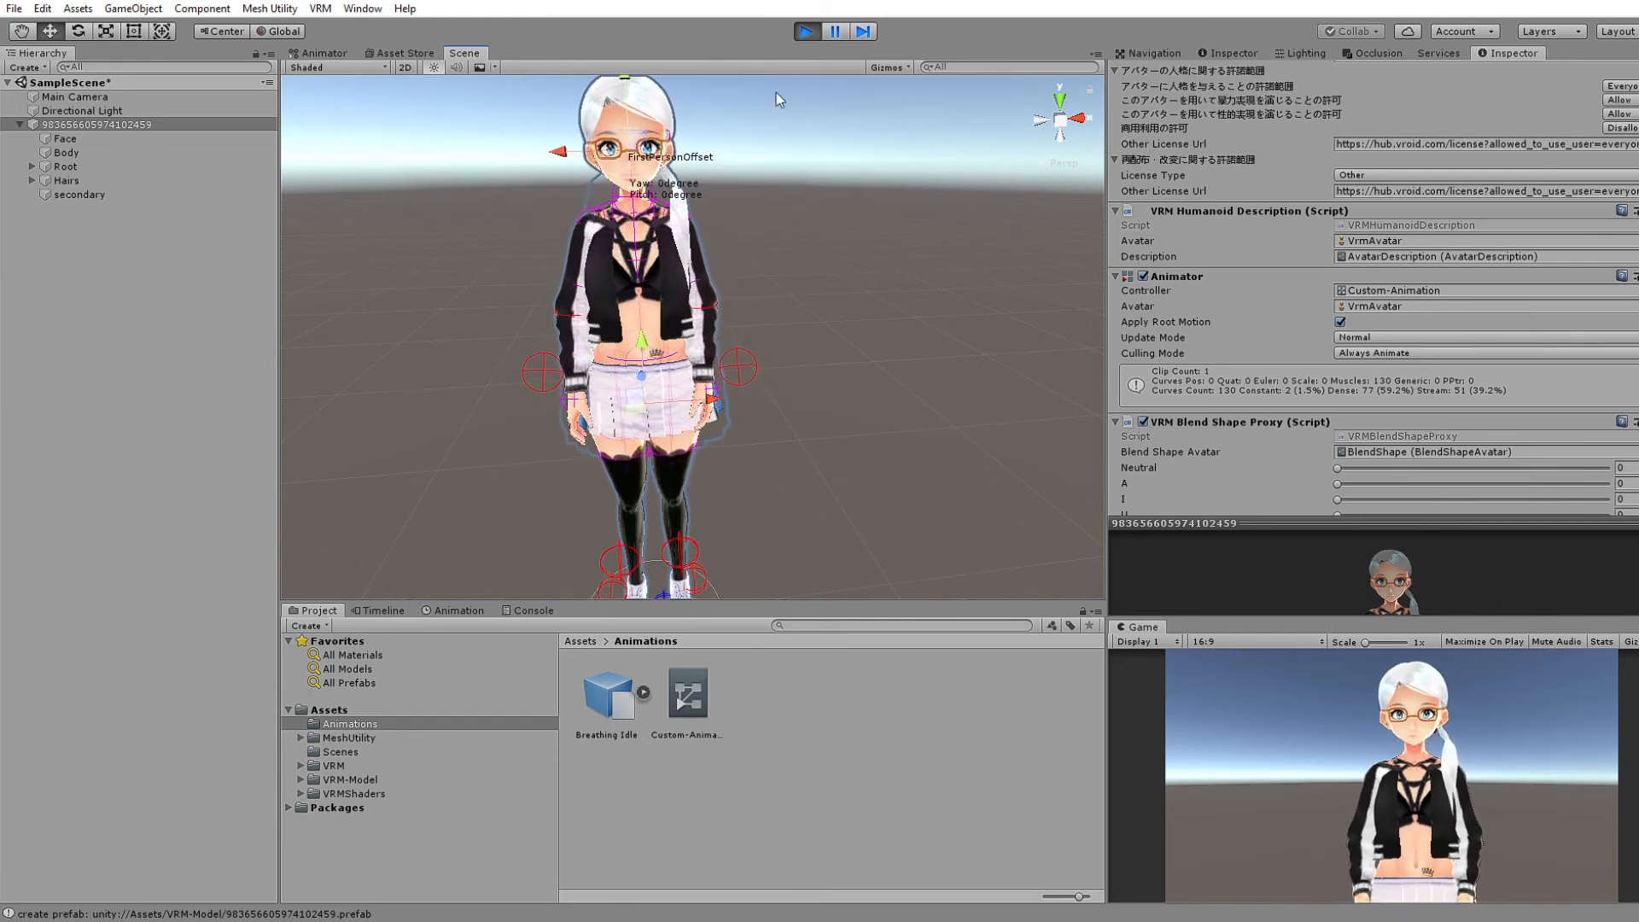
click(806, 32)
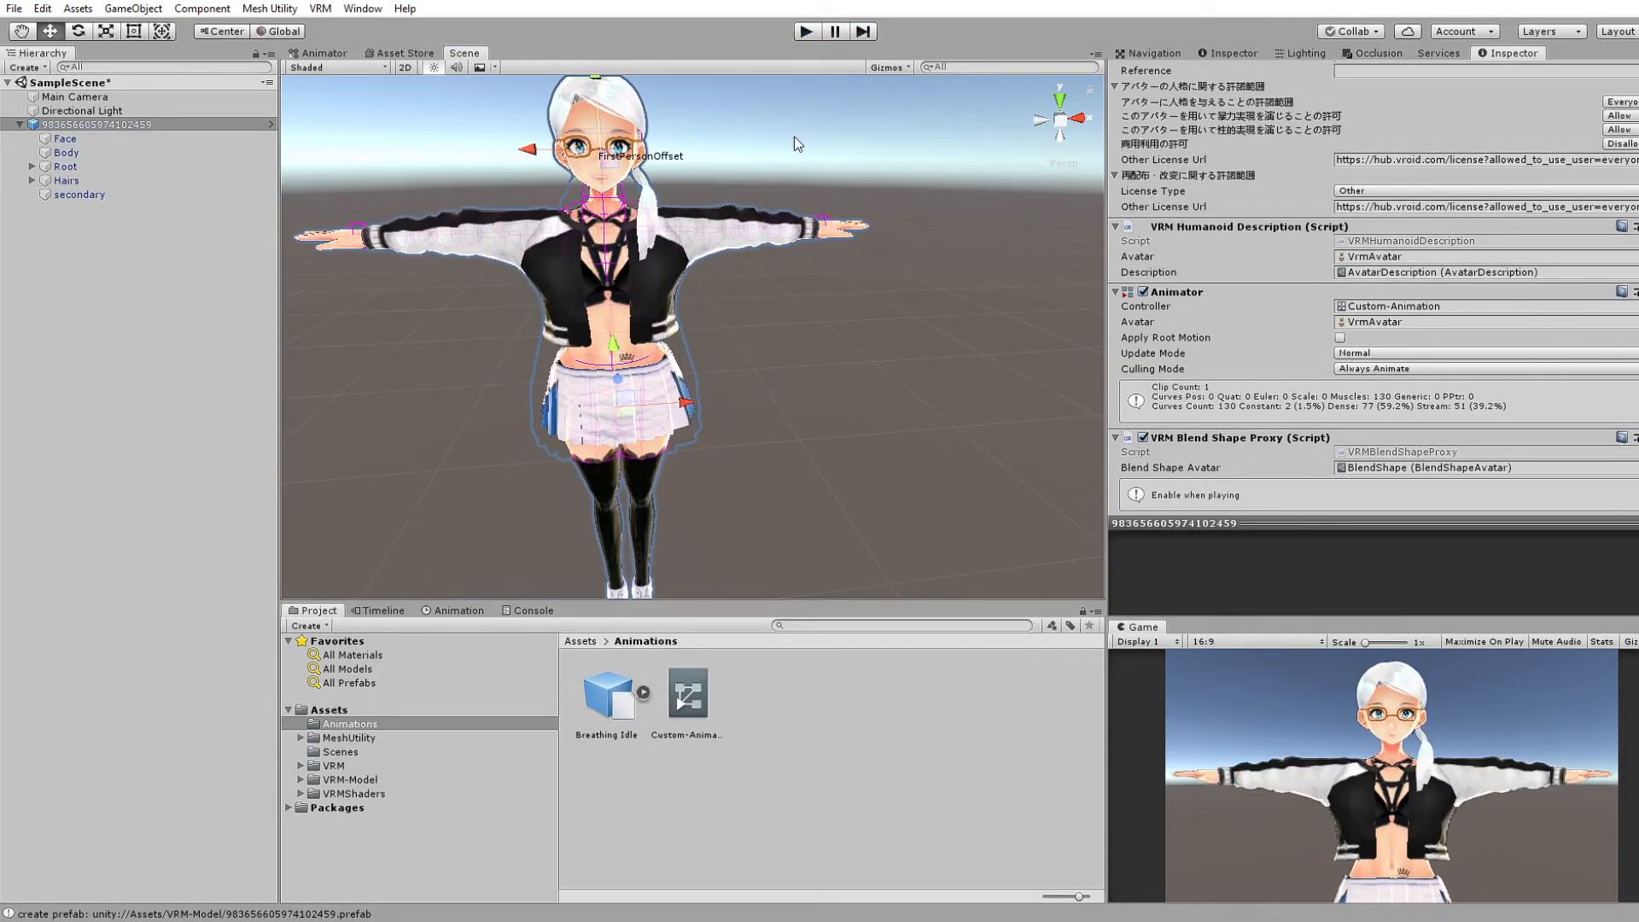
middle_drag(650, 331, 888, 362)
alt+drag(563, 384, 905, 406)
middle_drag(495, 355, 870, 338)
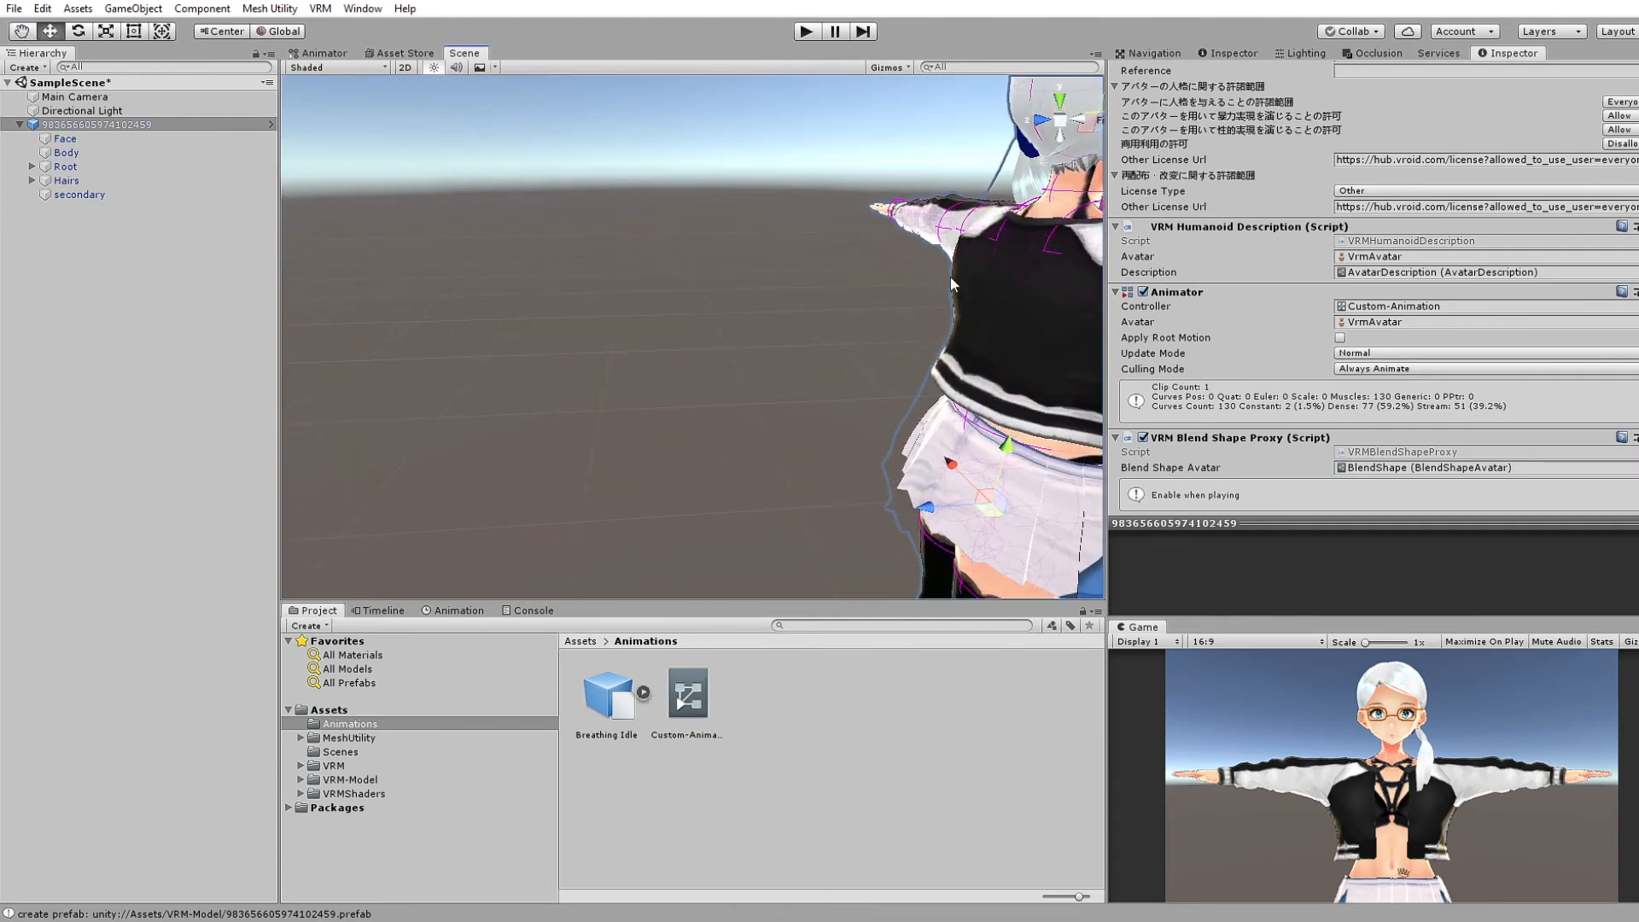
right_drag(871, 338, 787, 330)
middle_drag(496, 328, 665, 330)
right_drag(666, 329, 798, 328)
scroll(768, 328, down, 8)
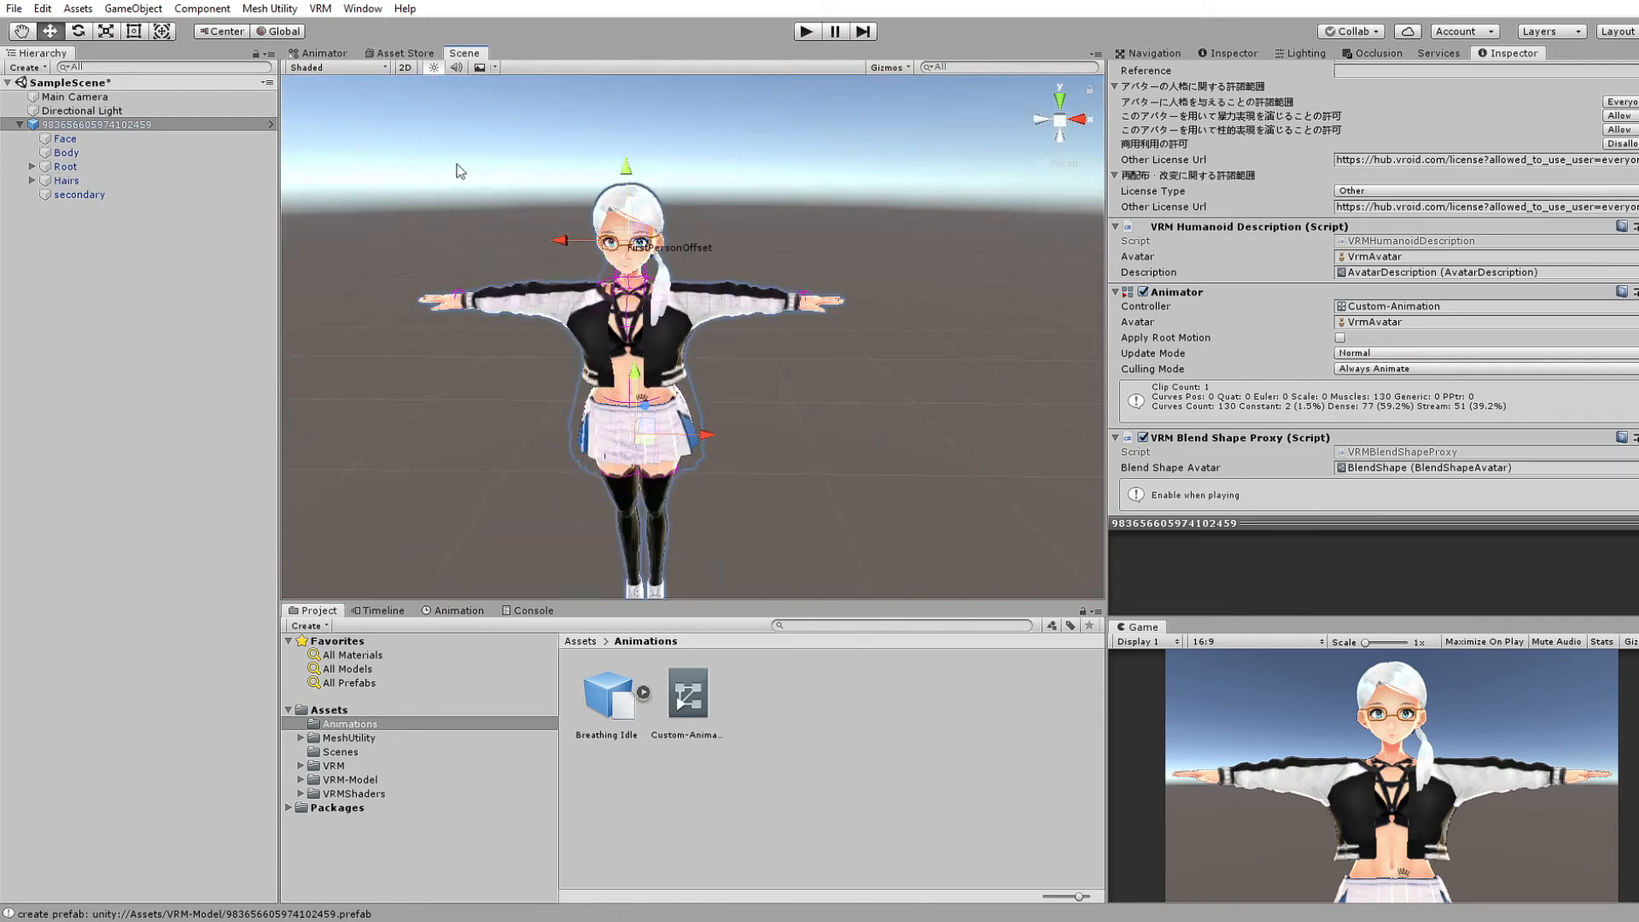
Set the Stiffness Force of the Bust VRM Spring Bone on the avatar's secondary object to 0.3
click(102, 195)
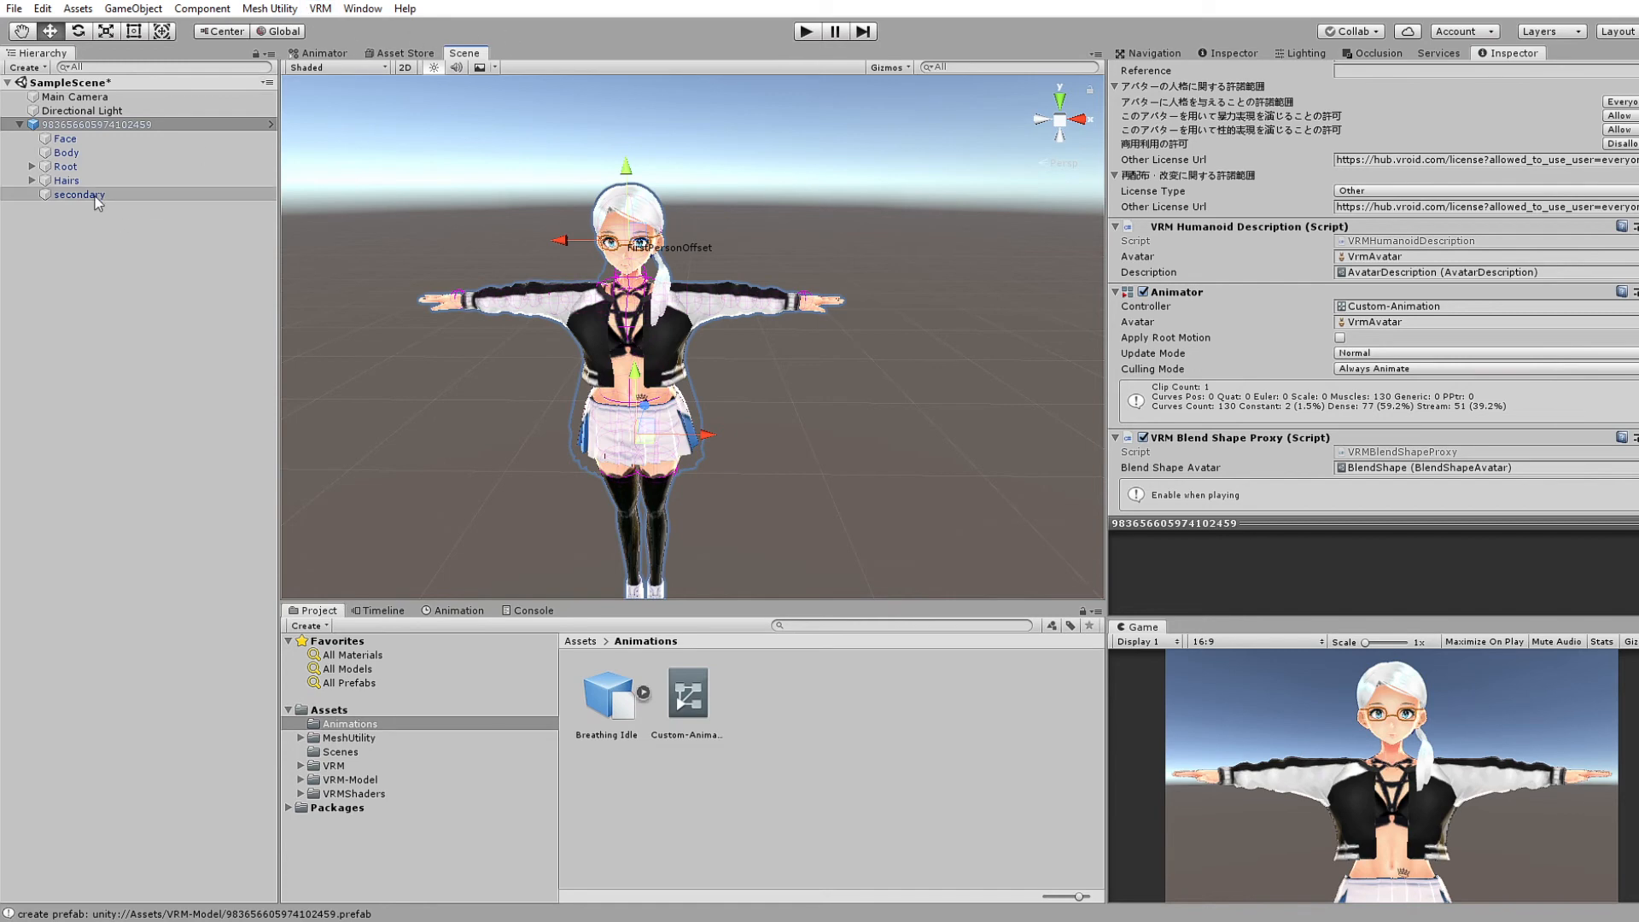
scroll(1455, 461, up, 3)
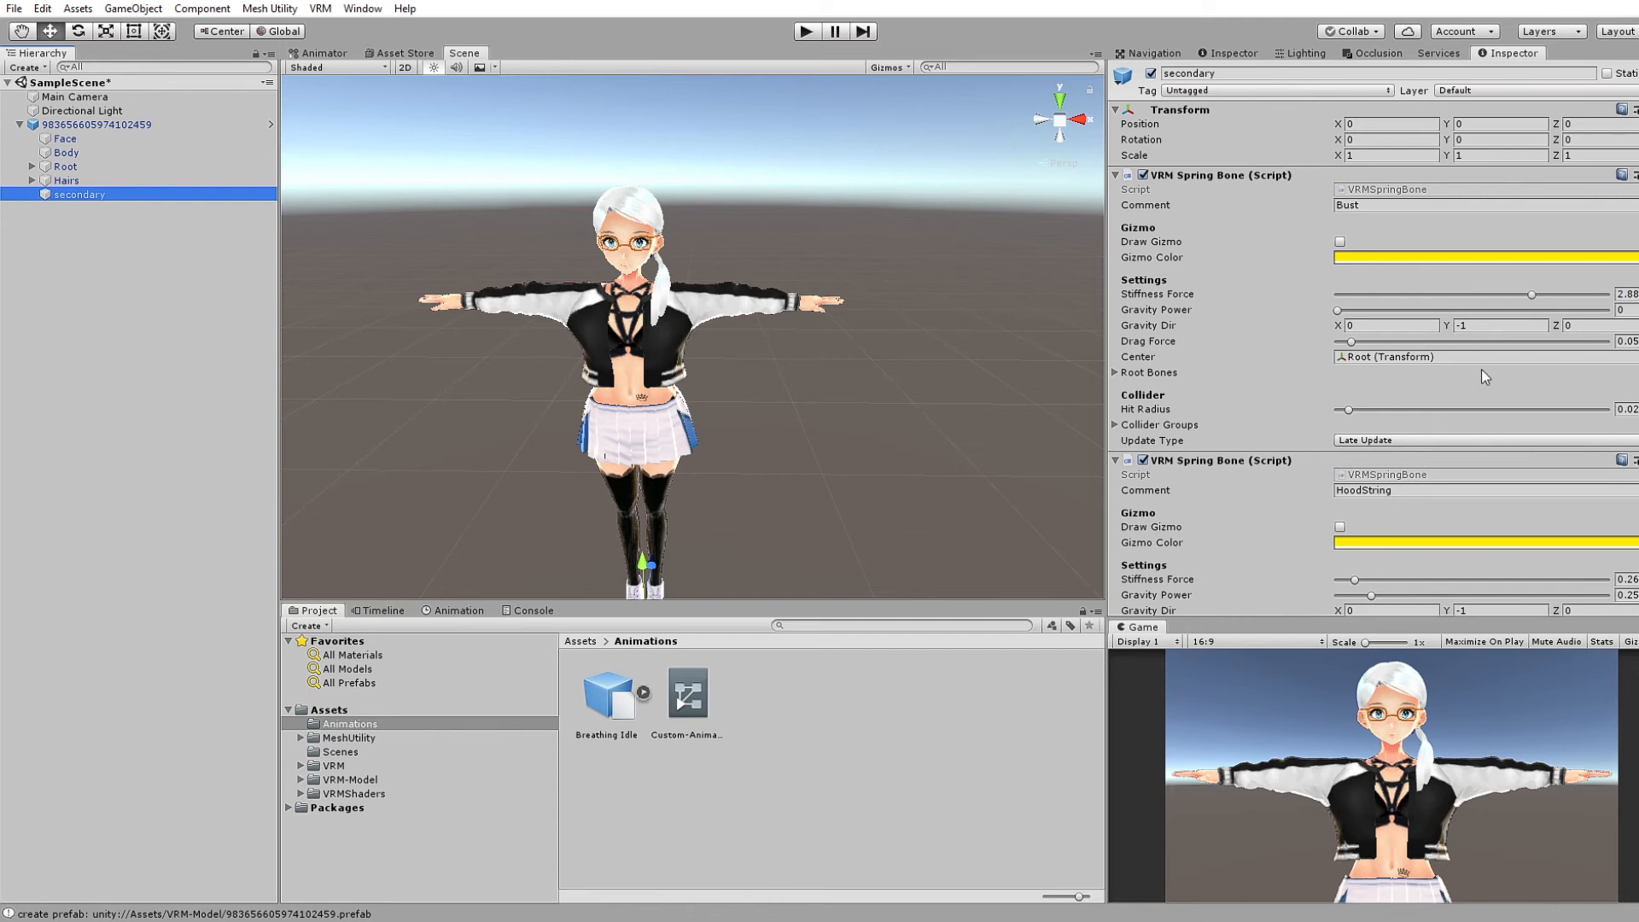
click(1626, 293)
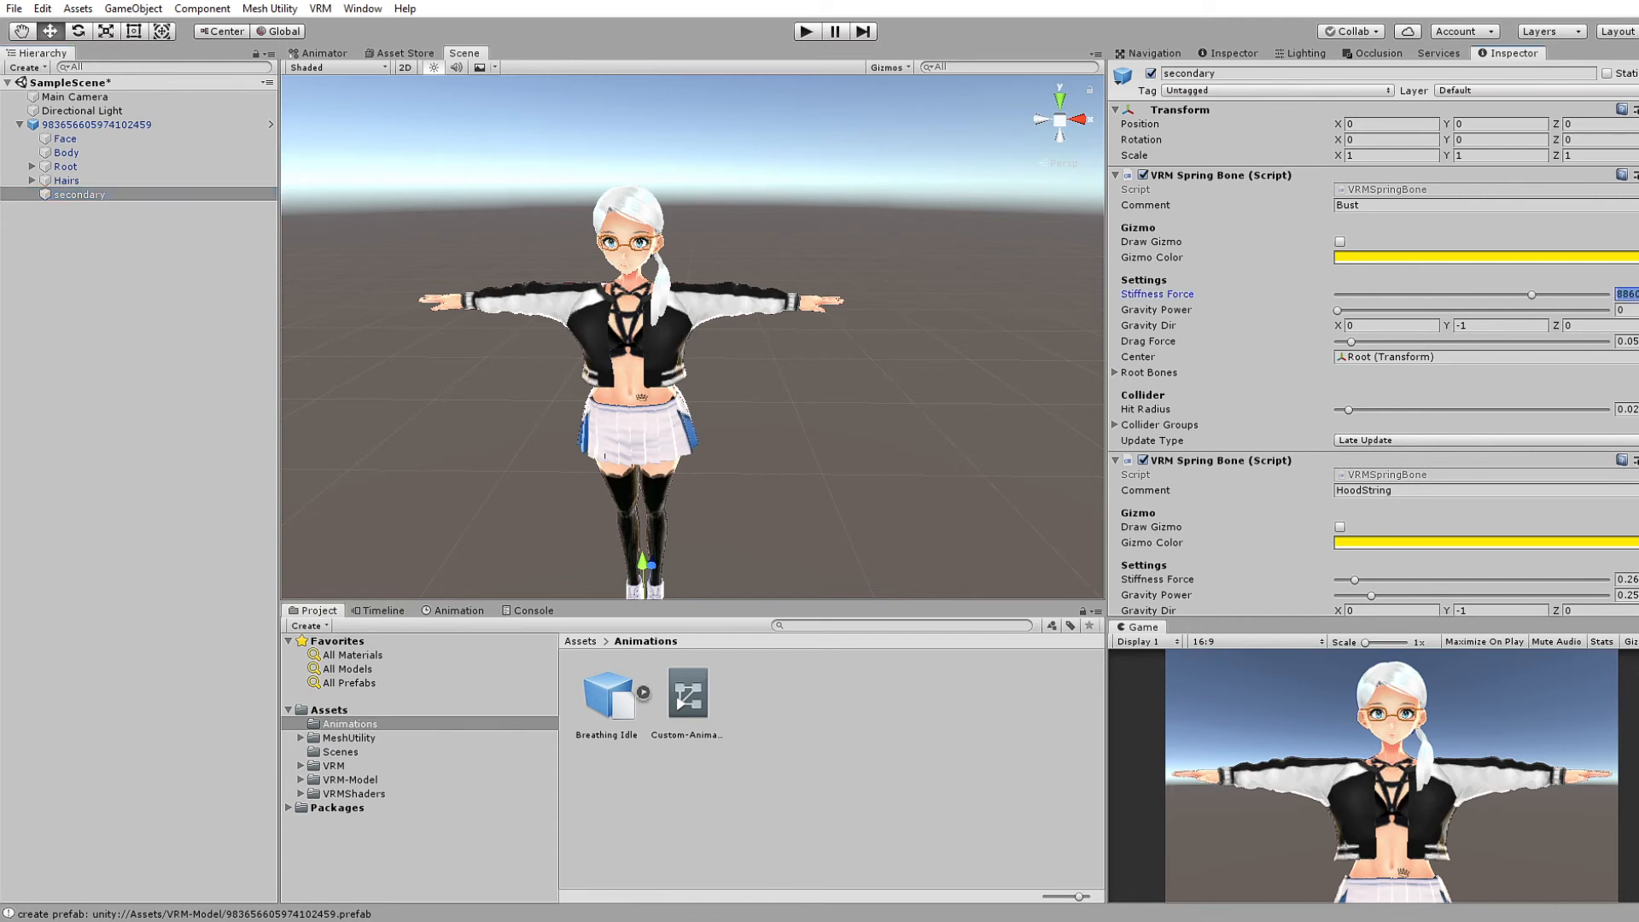
key(BackSpace)
text(.3)
Set the Stiffness Force of the Skirt VRM Spring Bone on the secondary object to 0.2
scroll(1405, 382, down, 3)
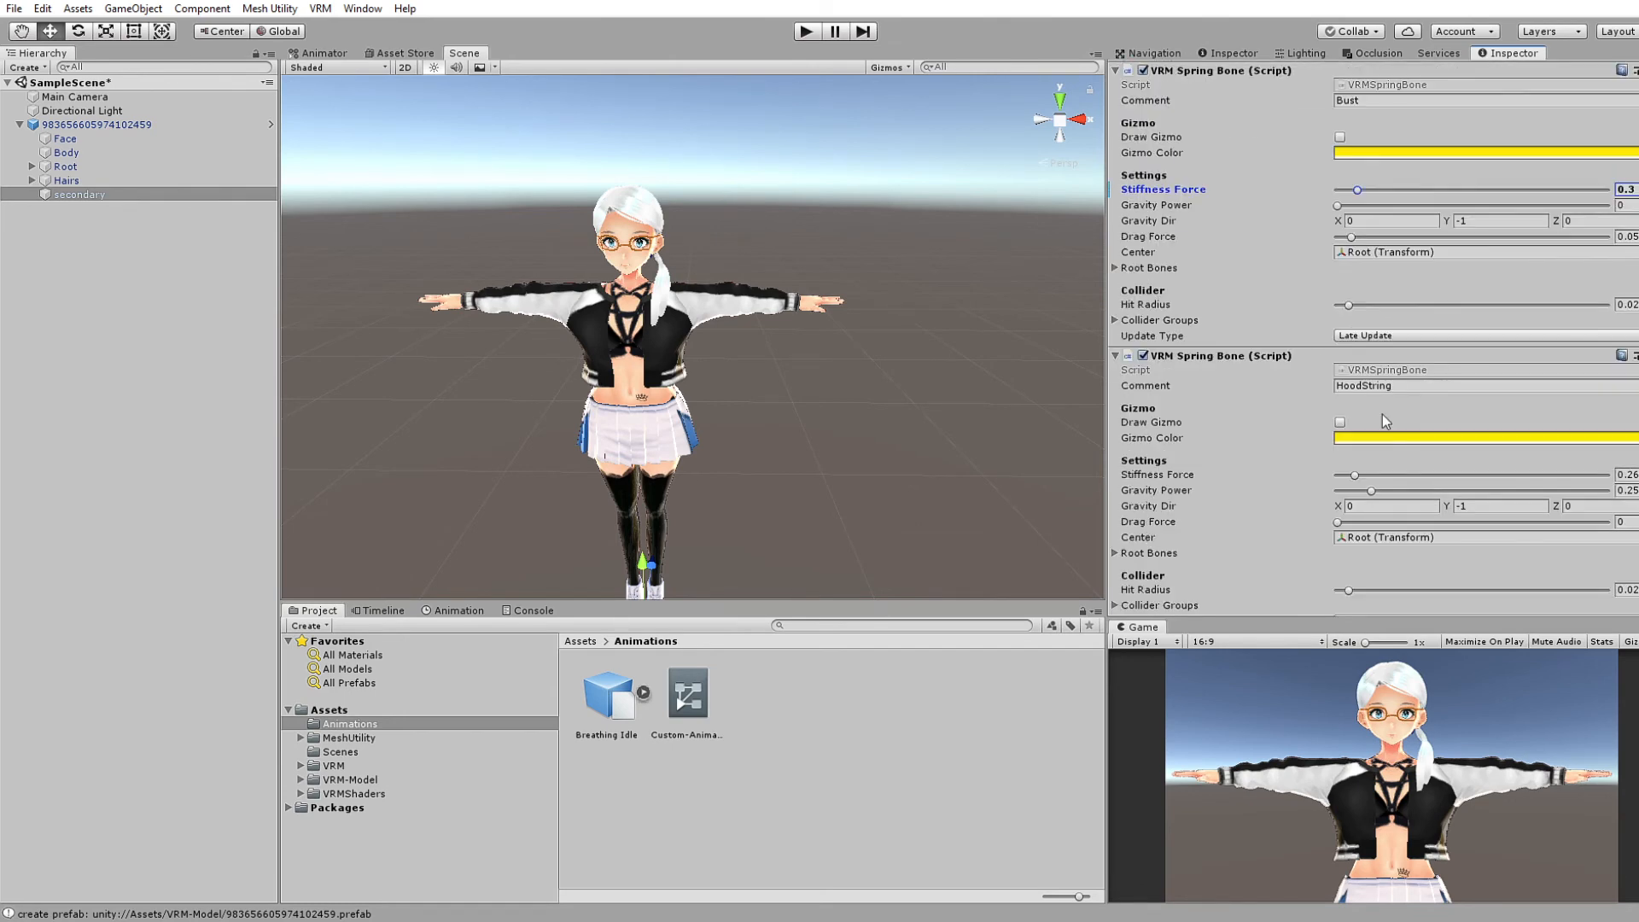
scroll(1382, 401, down, 3)
scroll(1400, 313, down, 6)
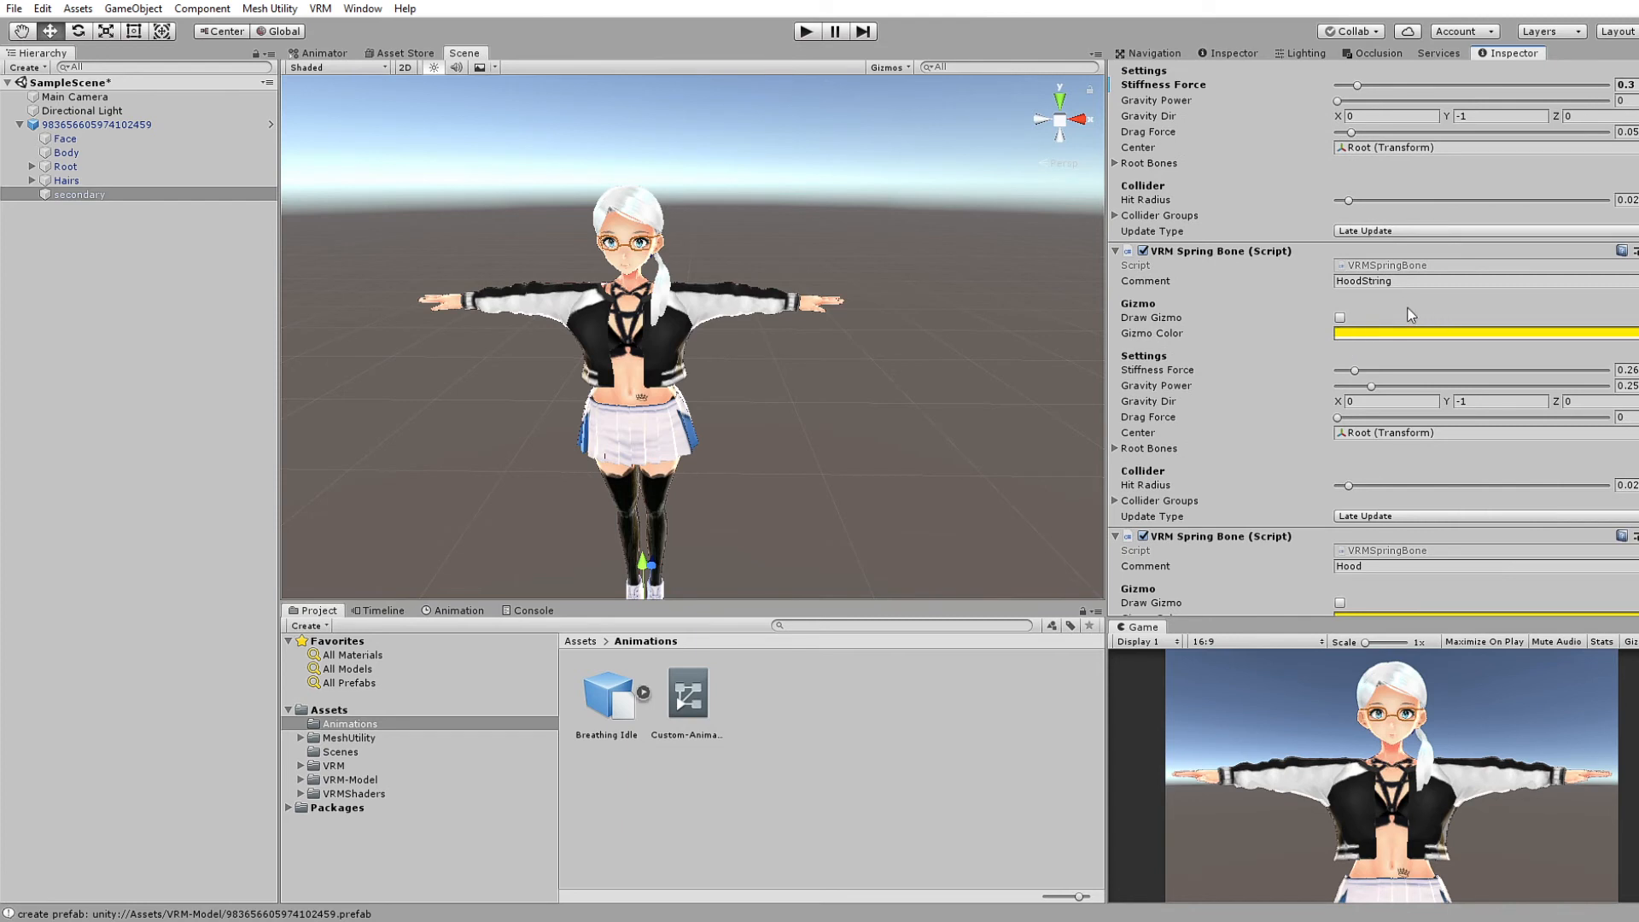
scroll(1400, 375, down, 3)
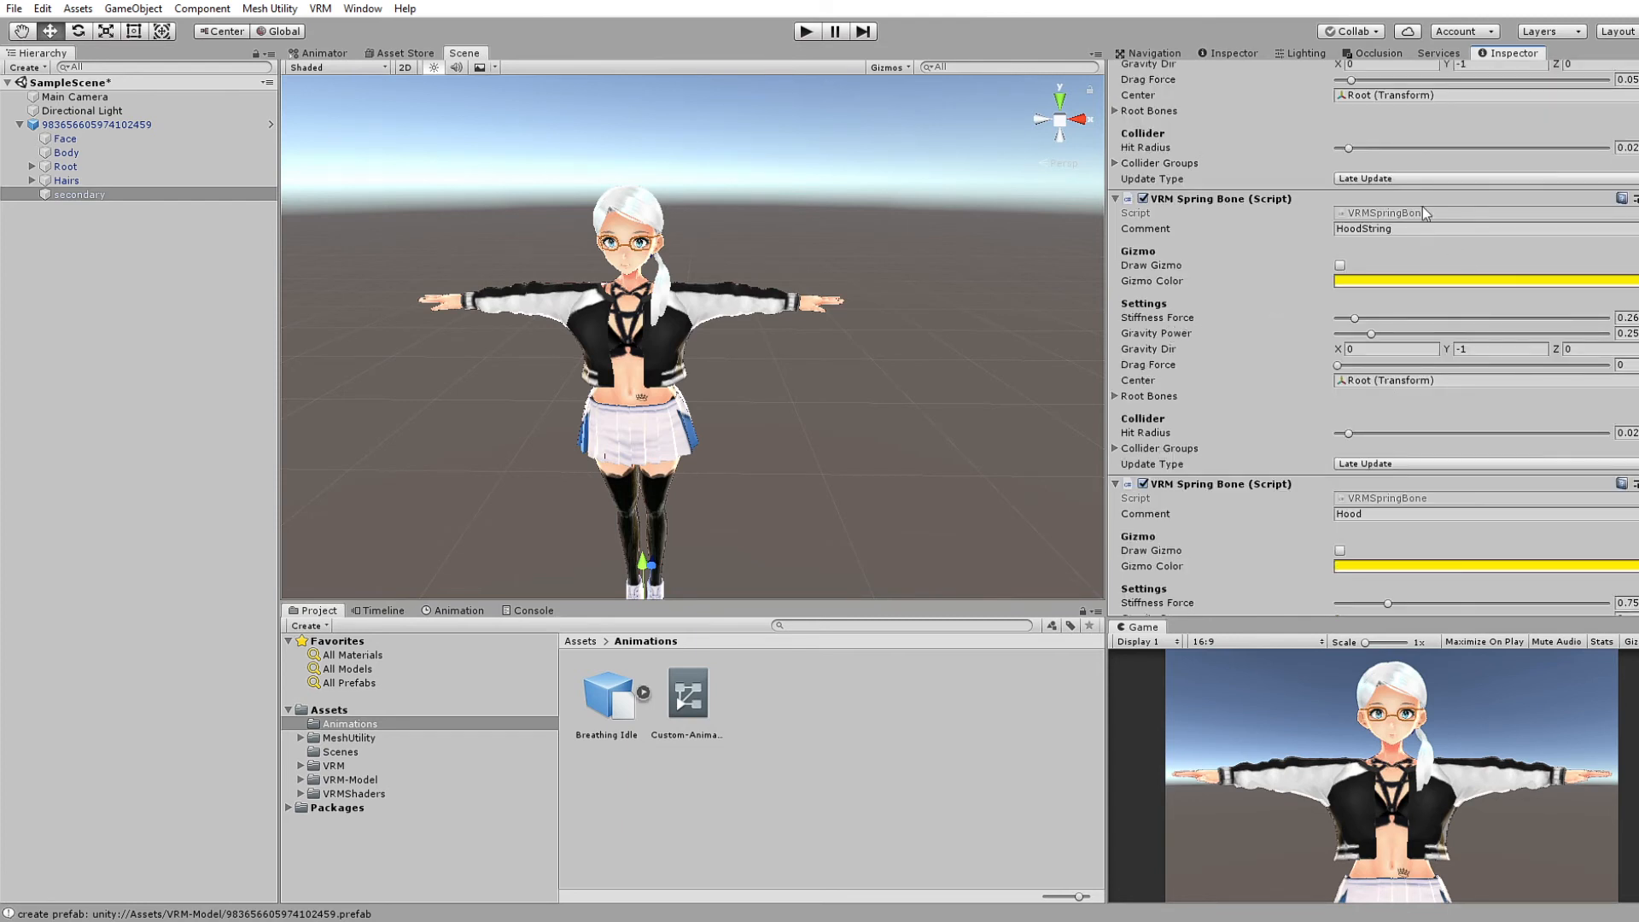
scroll(1394, 443, down, 6)
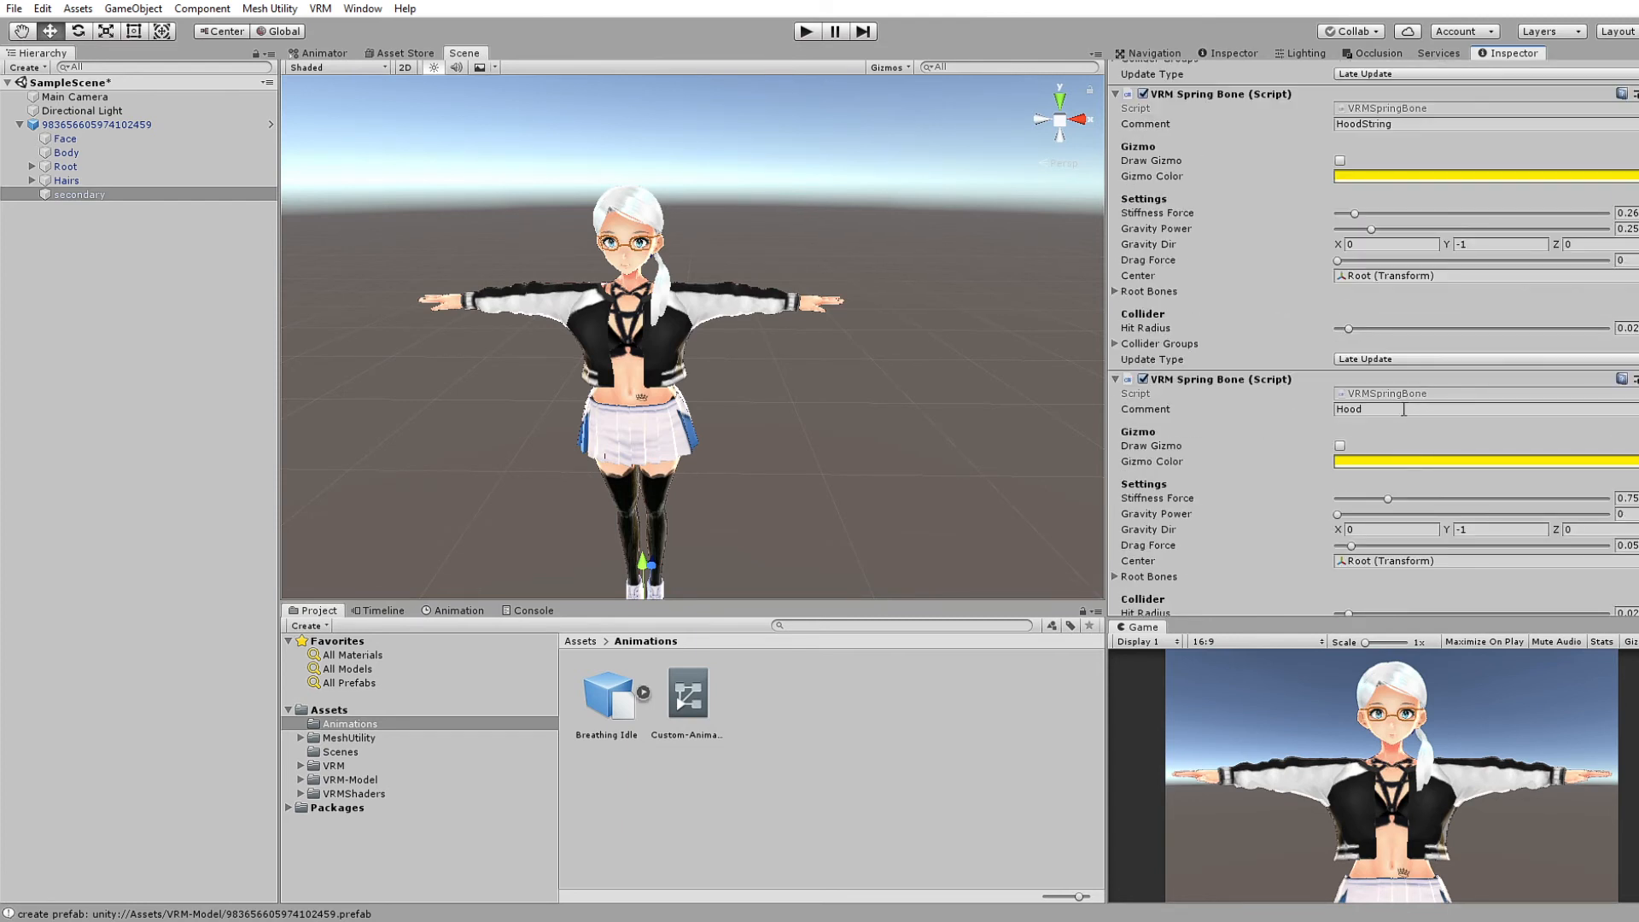
scroll(1403, 409, down, 20)
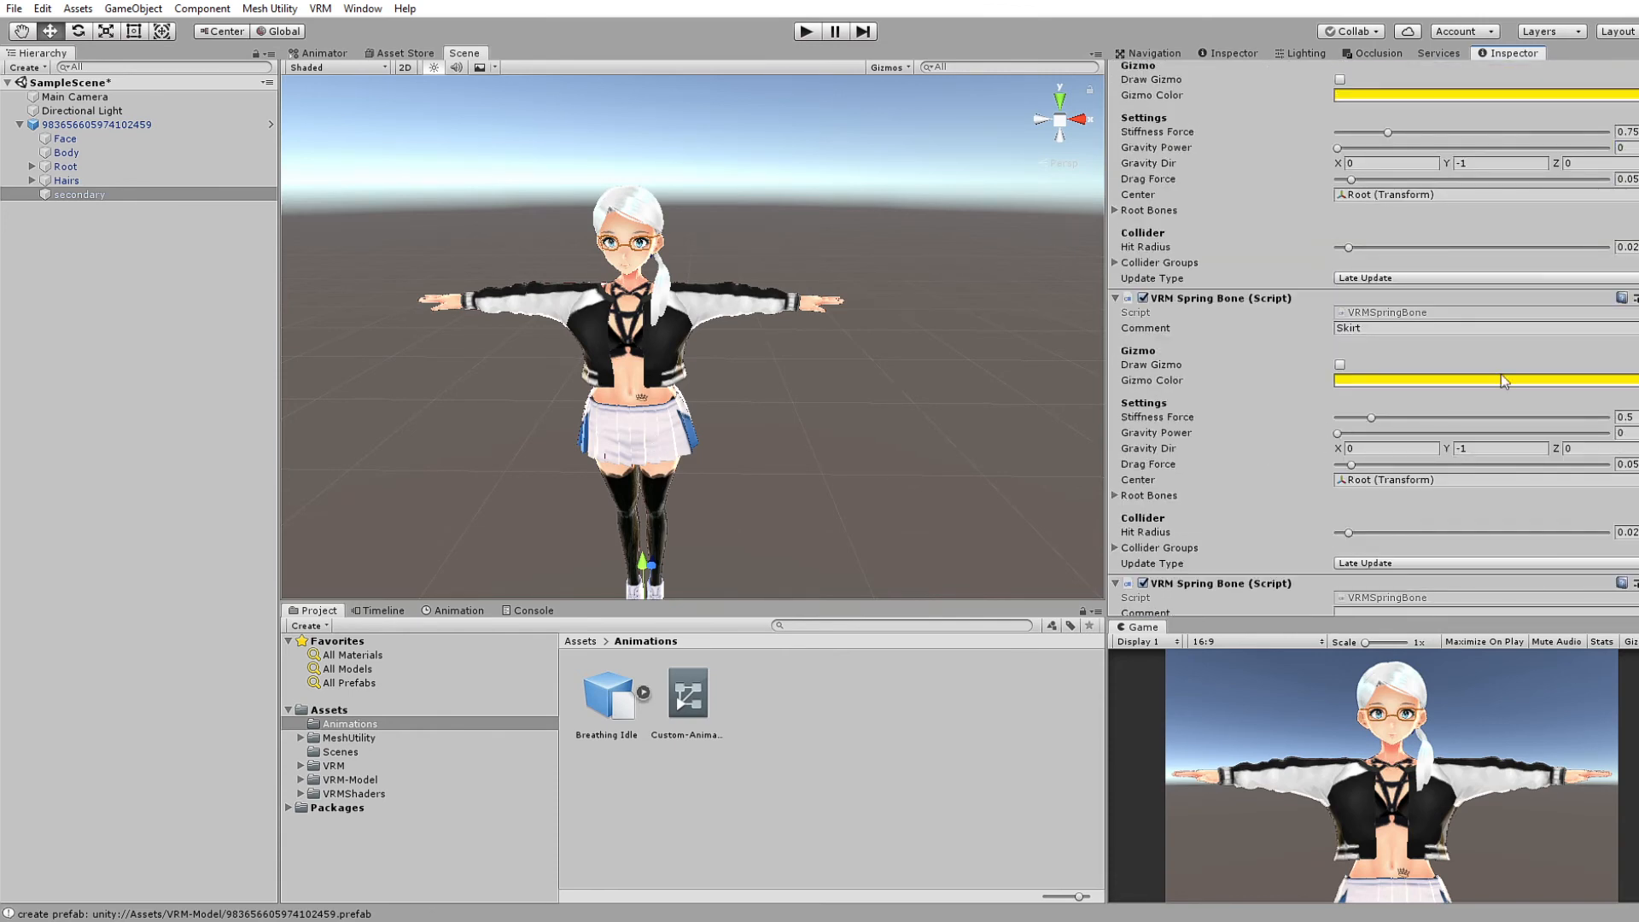
click(1626, 418)
text(0.2)
Run the scene in Play mode and examine the avatar's skirt movement up close in the Scene view
scroll(1441, 515, down, 2)
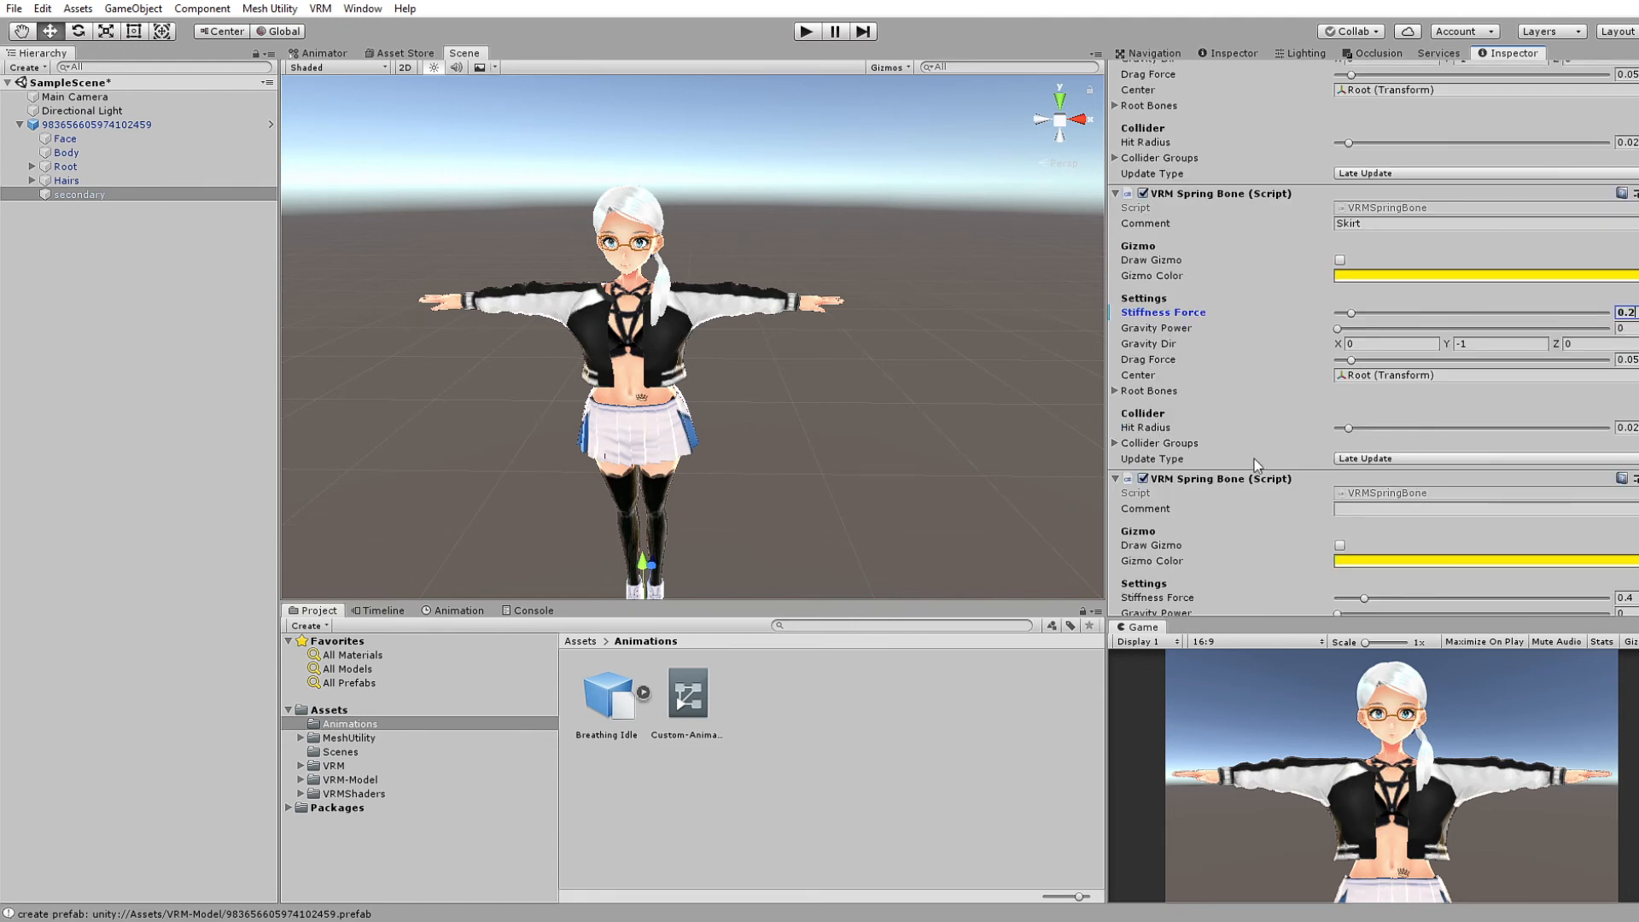
key(ctrl+p)
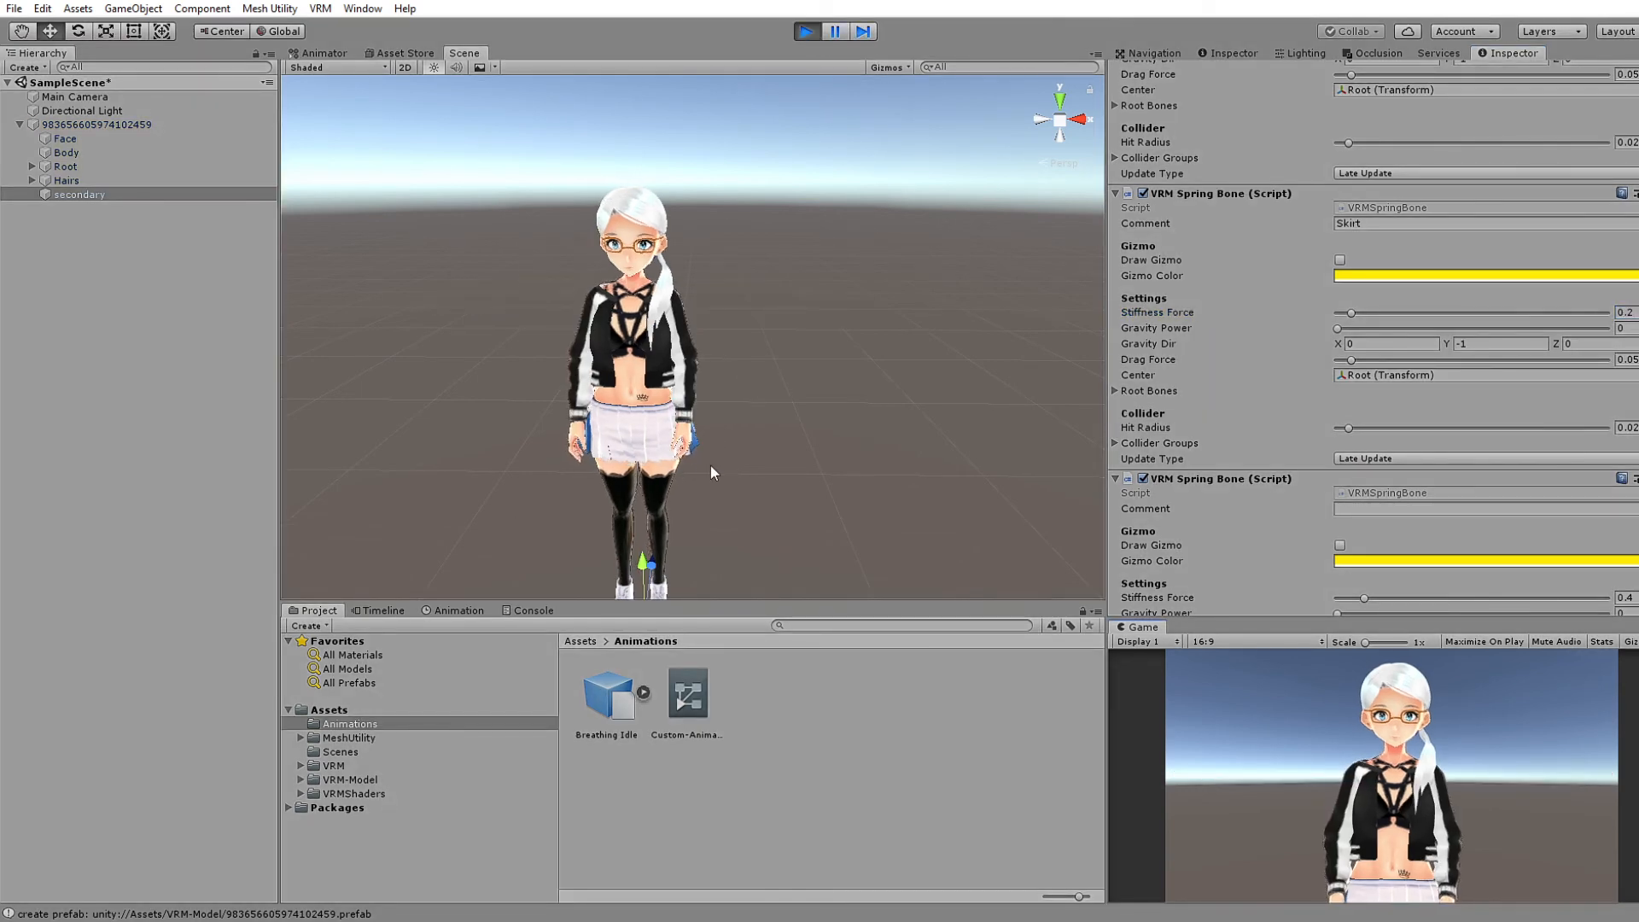
scroll(607, 496, up, 3)
middle_drag(602, 499, 725, 376)
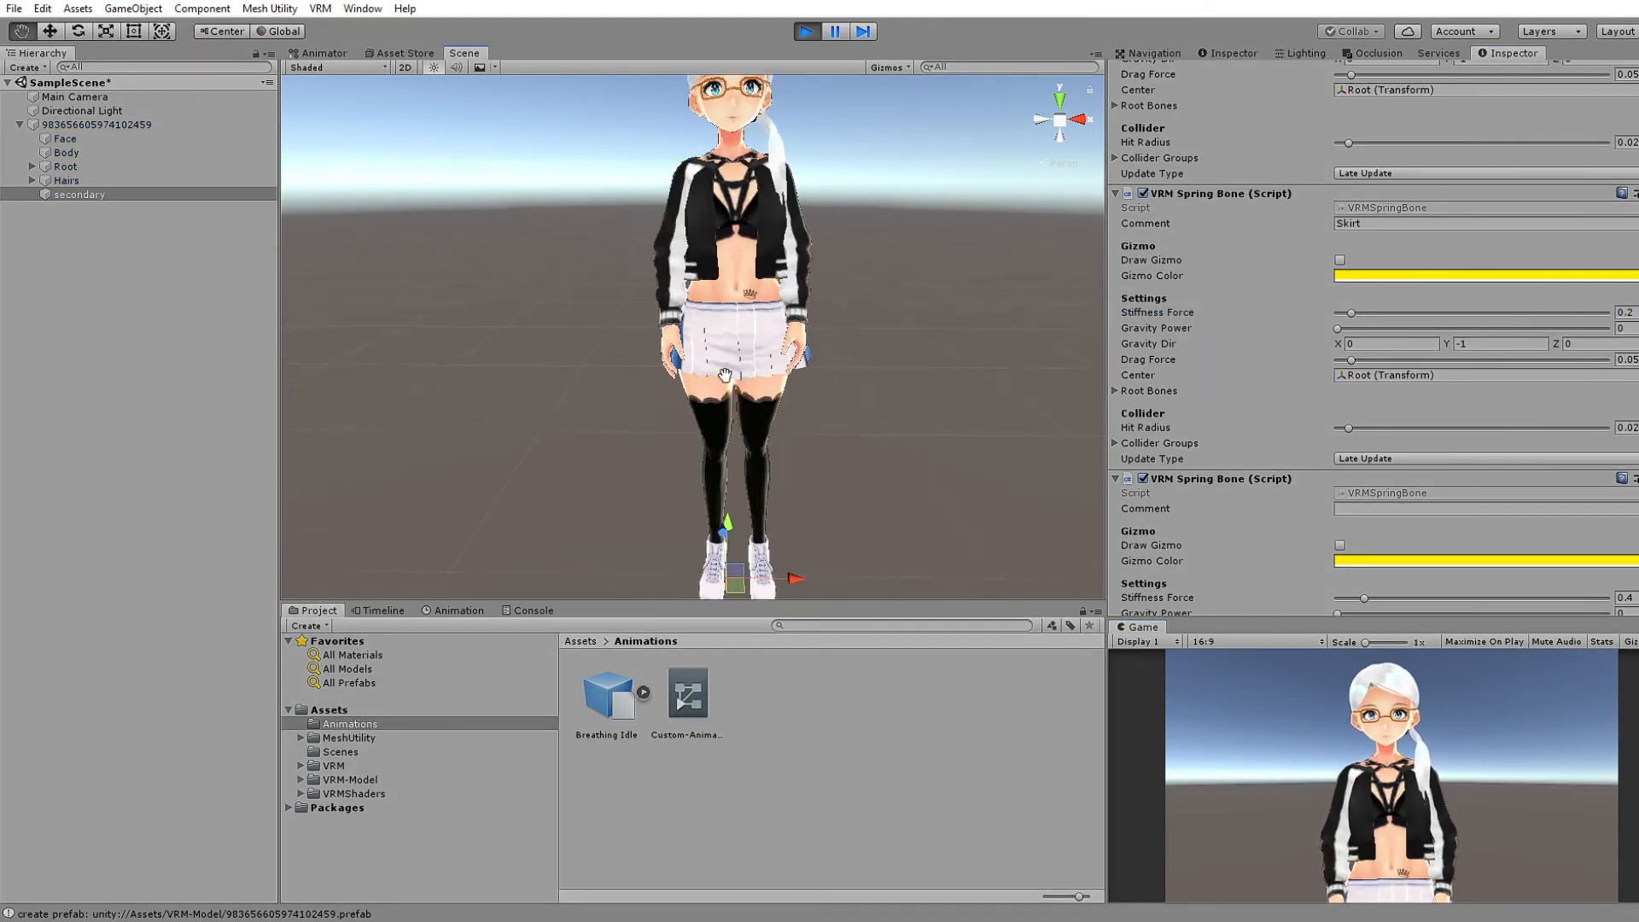
scroll(727, 363, up, 5)
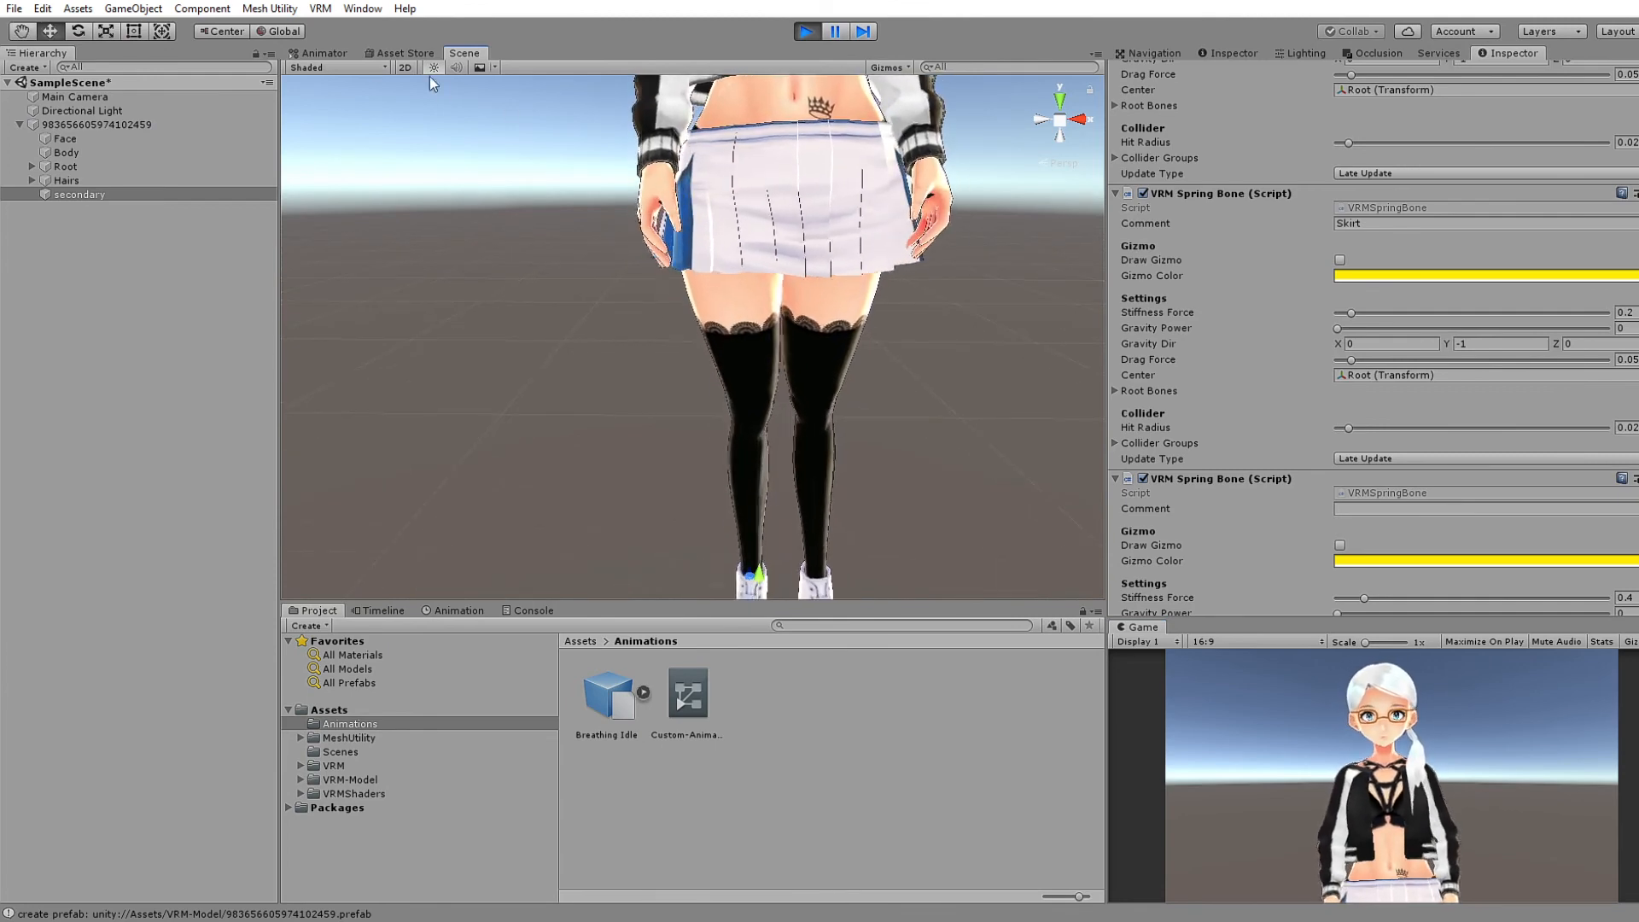
Try Apply Root Motion on the avatar's Animator during Play mode, stop playing, and enable the option in the edited scene
click(99, 125)
scroll(1350, 299, down, 3)
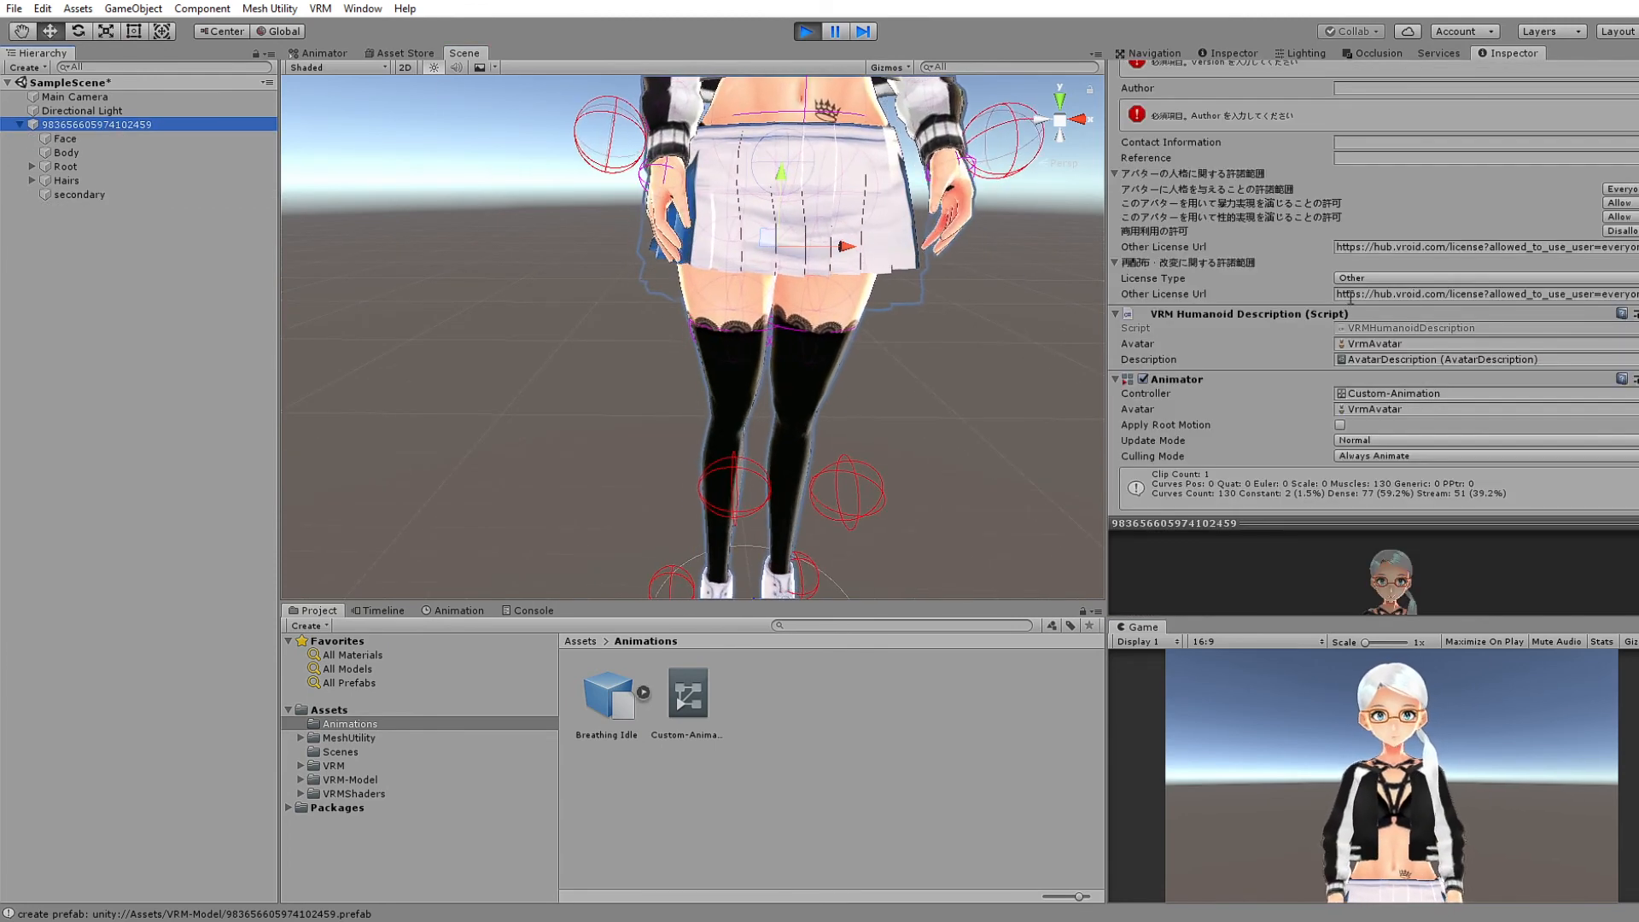
click(1339, 424)
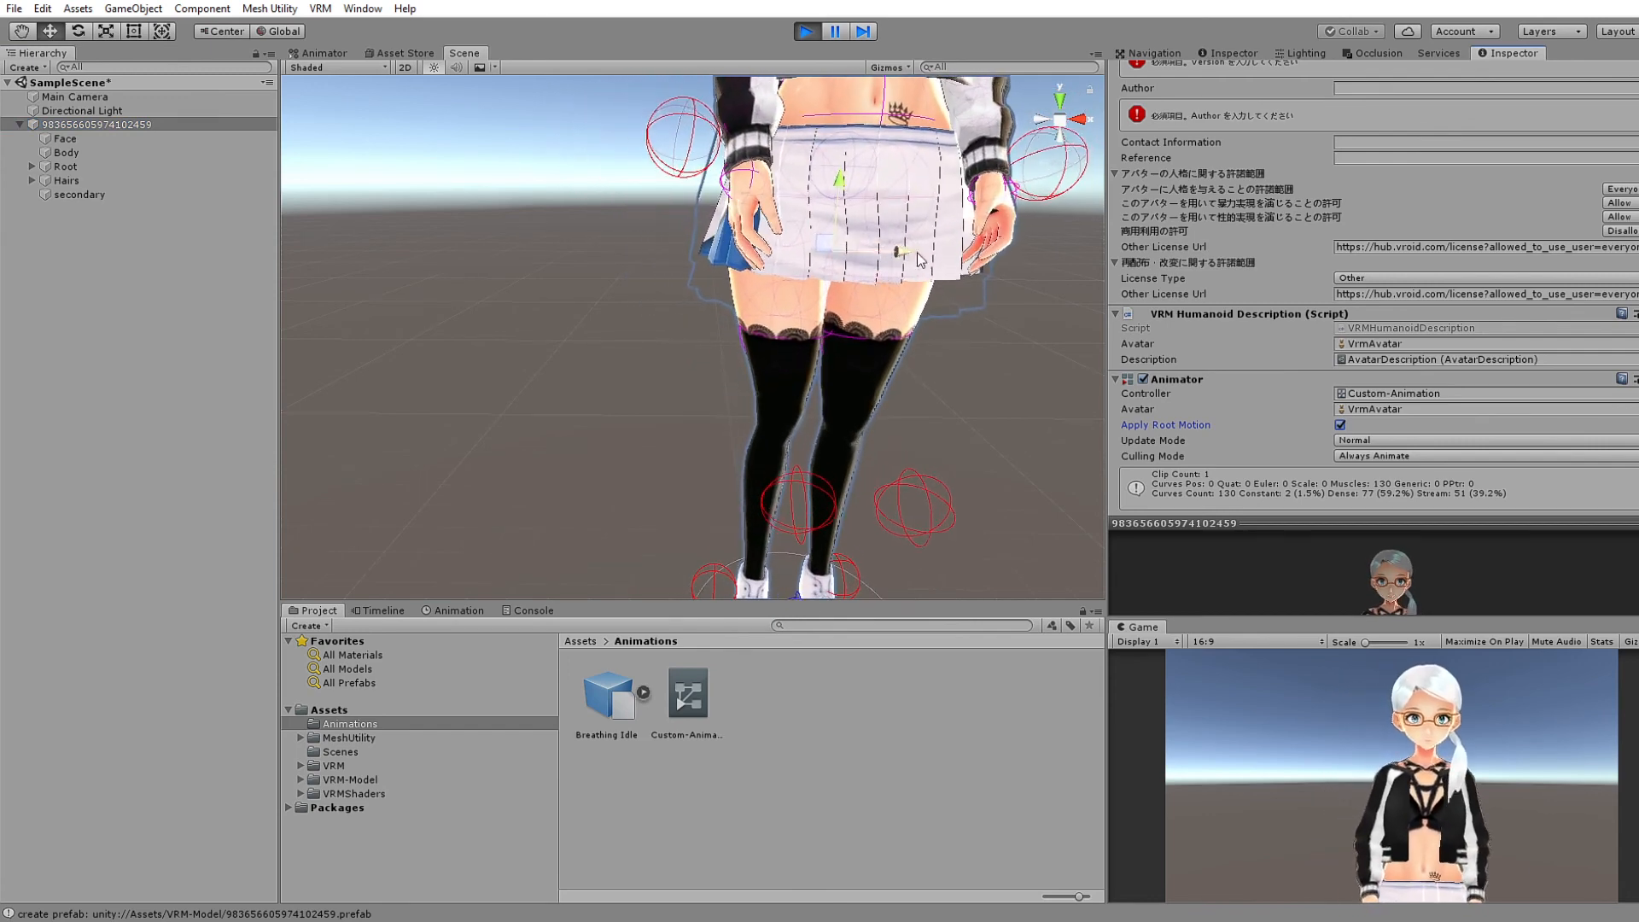
click(806, 32)
click(1340, 439)
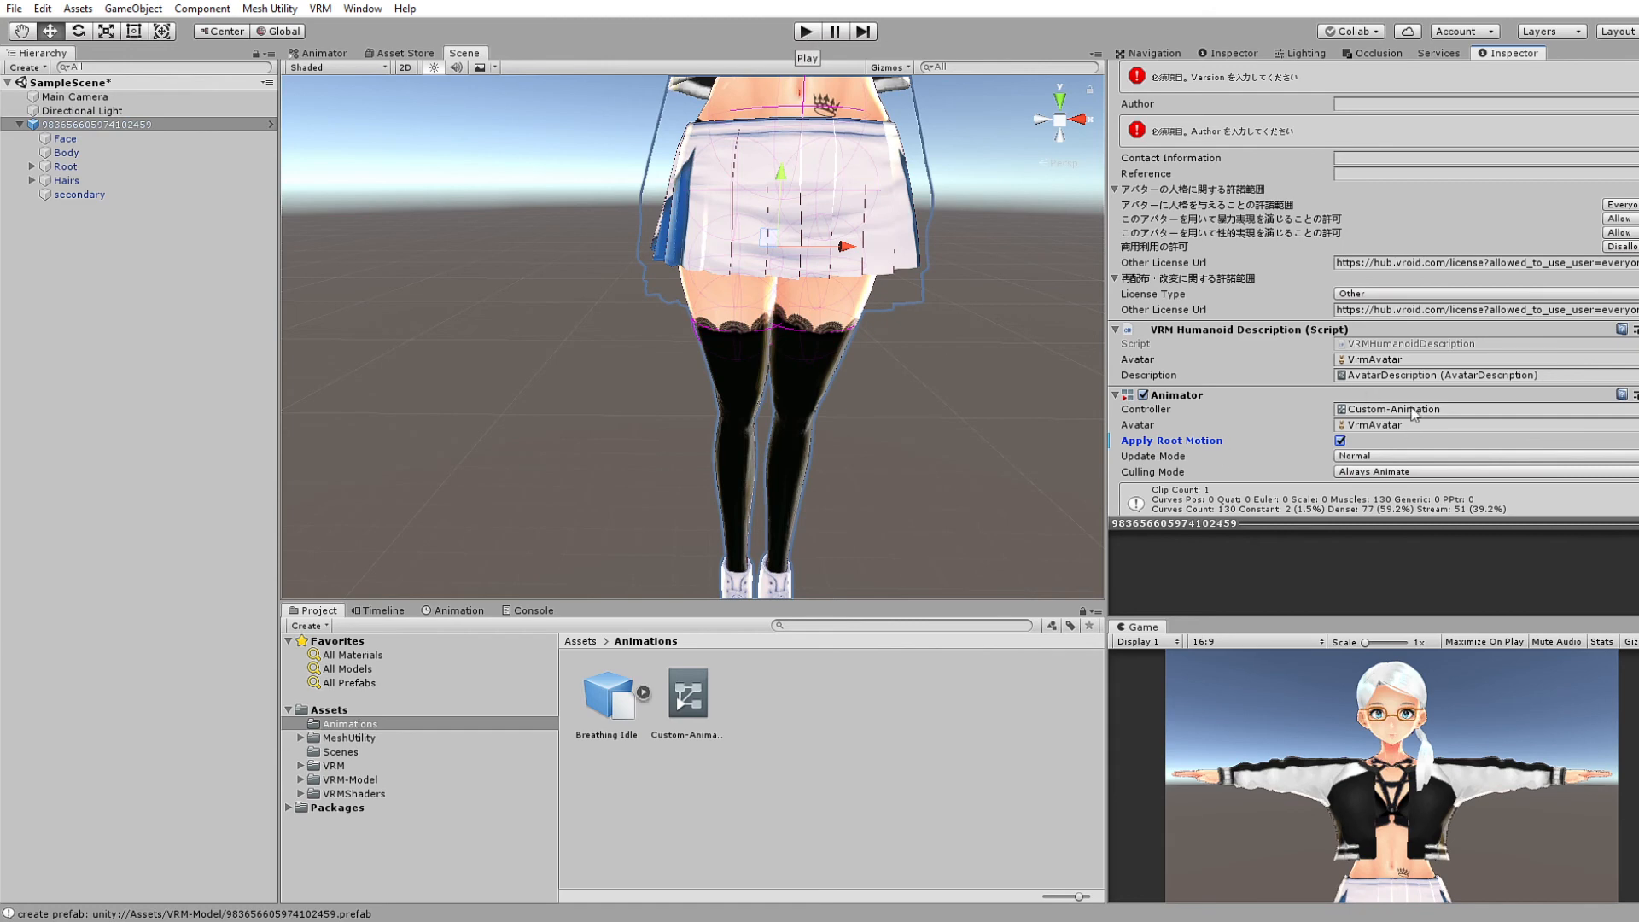
Examine the VRM Spring Bone components on the avatar's secondary object, from Bust through Skirt to the uncommented last one
scroll(1400, 428, up, 5)
scroll(1417, 324, down, 3)
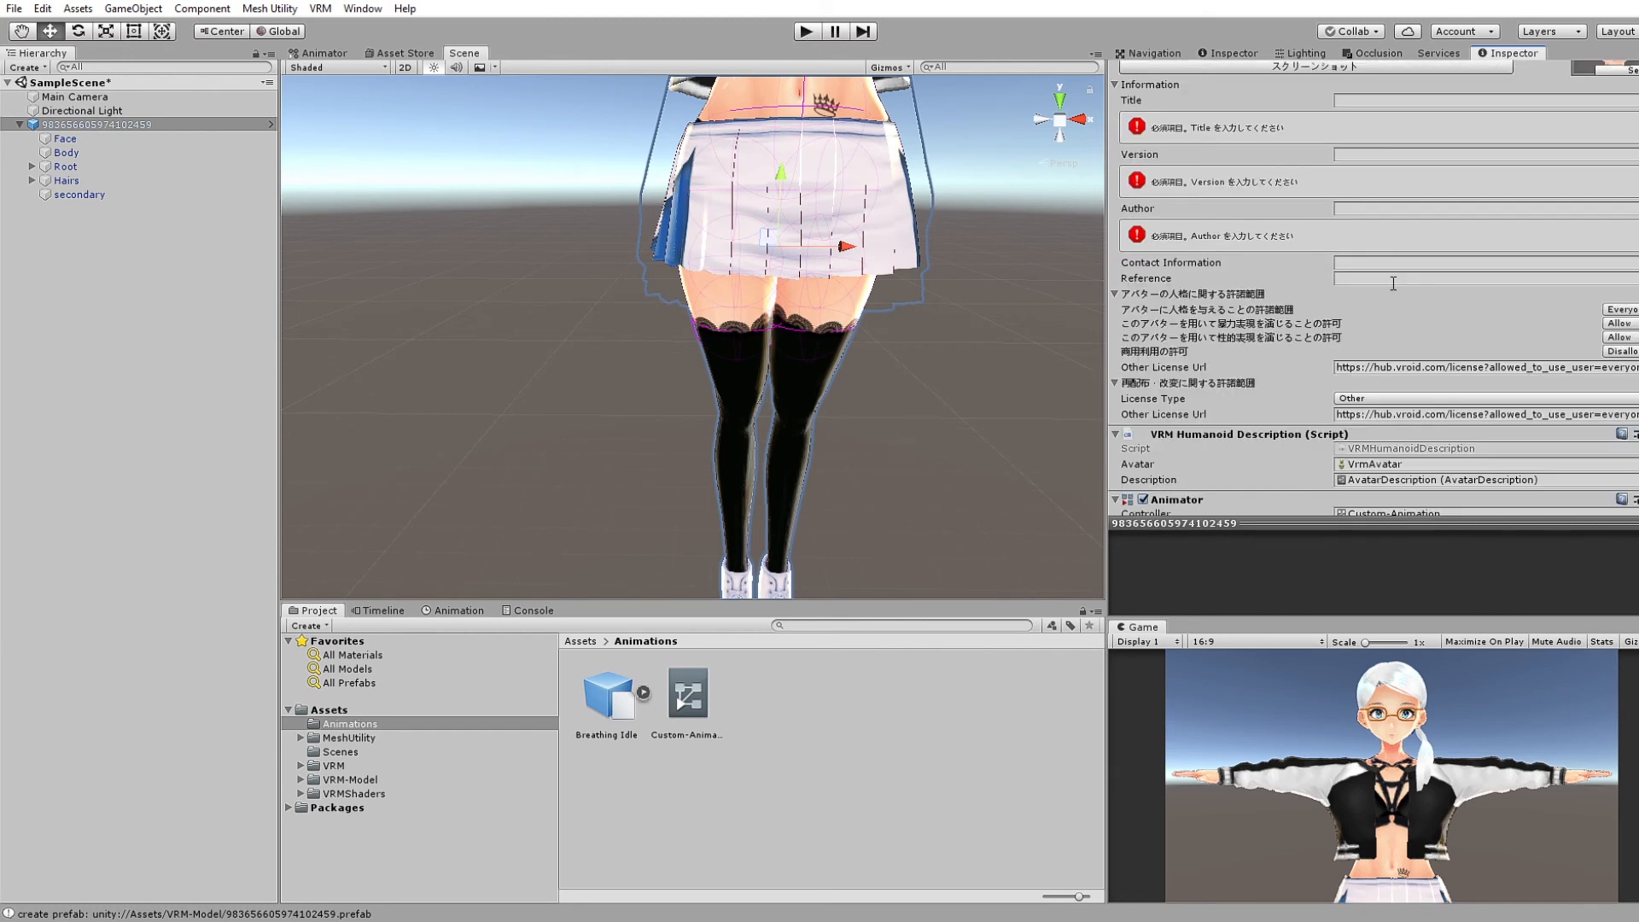
click(68, 180)
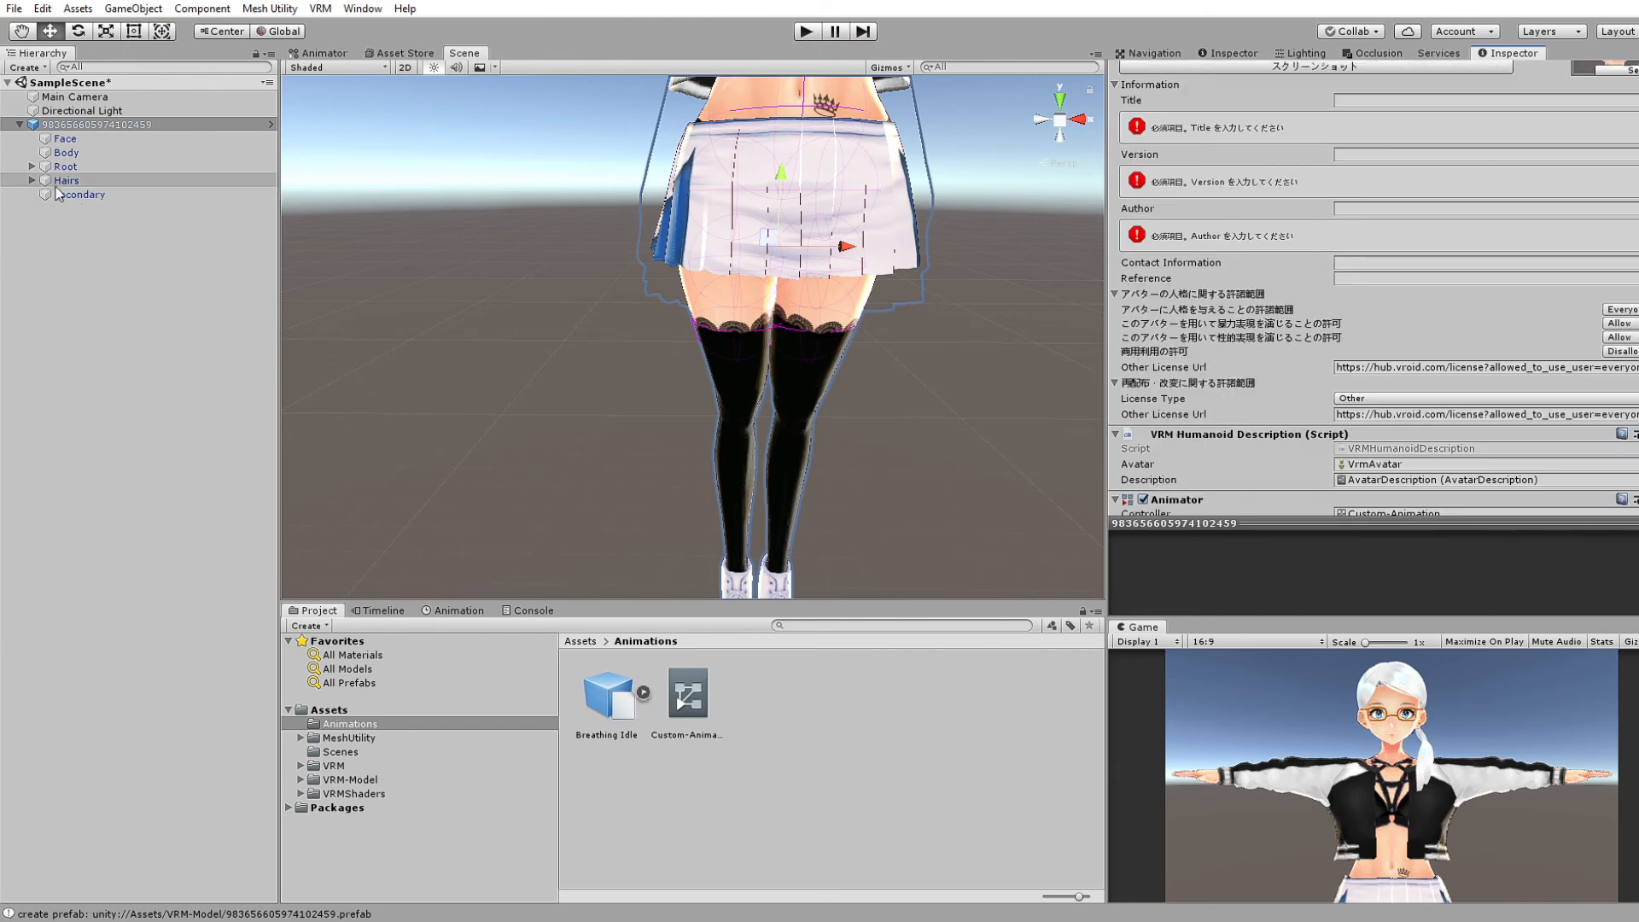
click(79, 195)
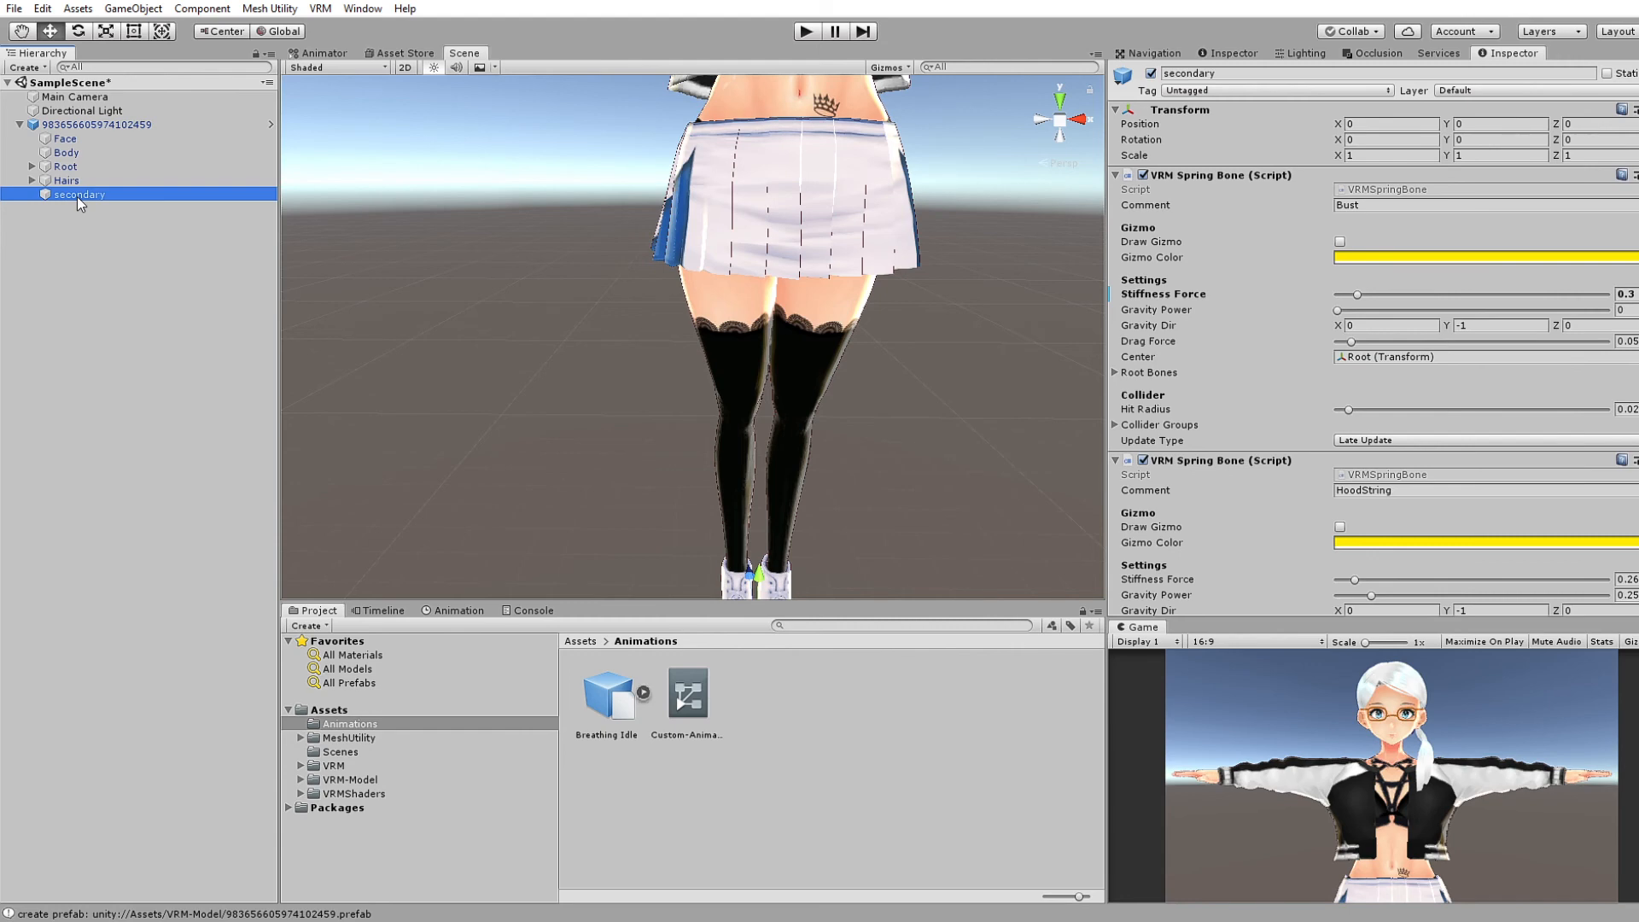
scroll(1366, 402, down, 5)
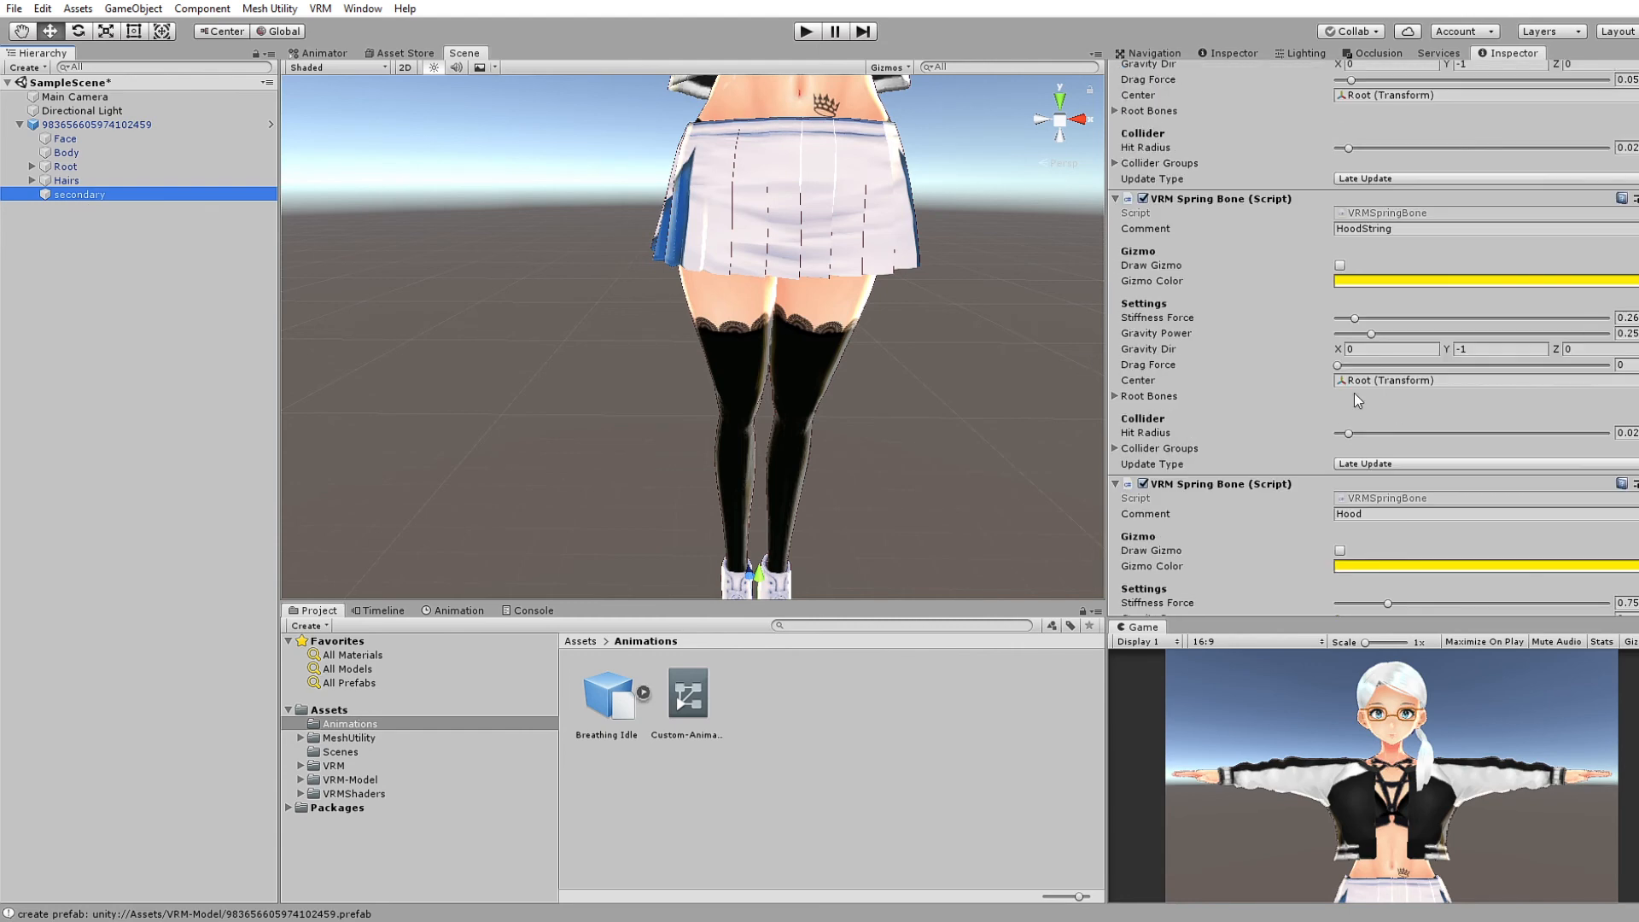
scroll(1359, 376, down, 3)
scroll(1364, 324, down, 1)
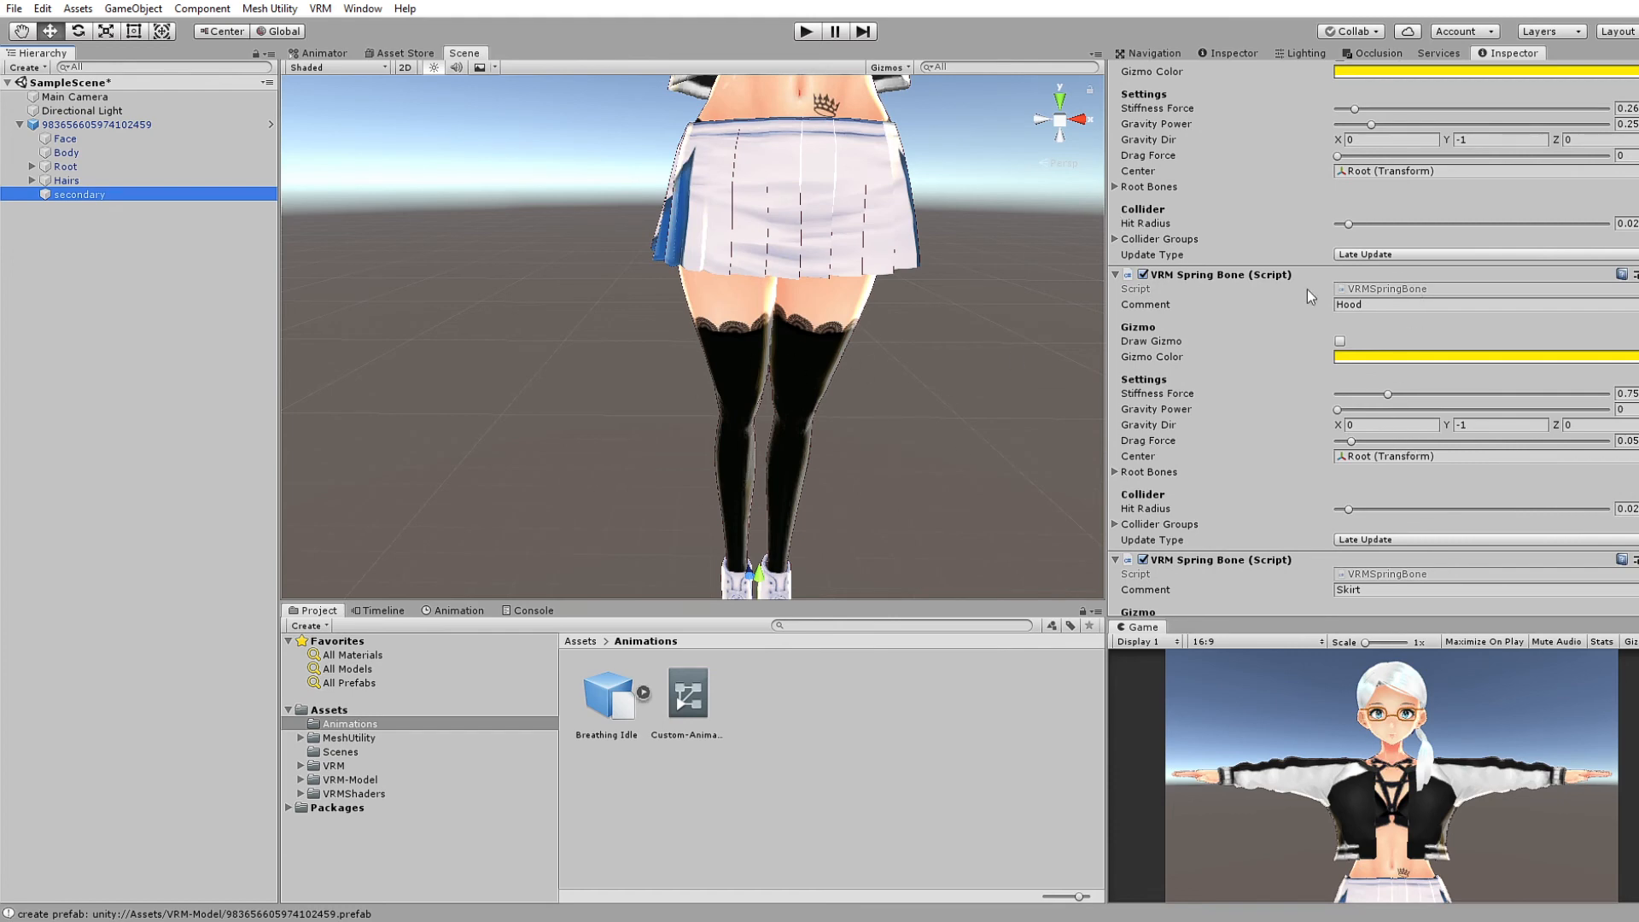
scroll(1411, 356, down, 10)
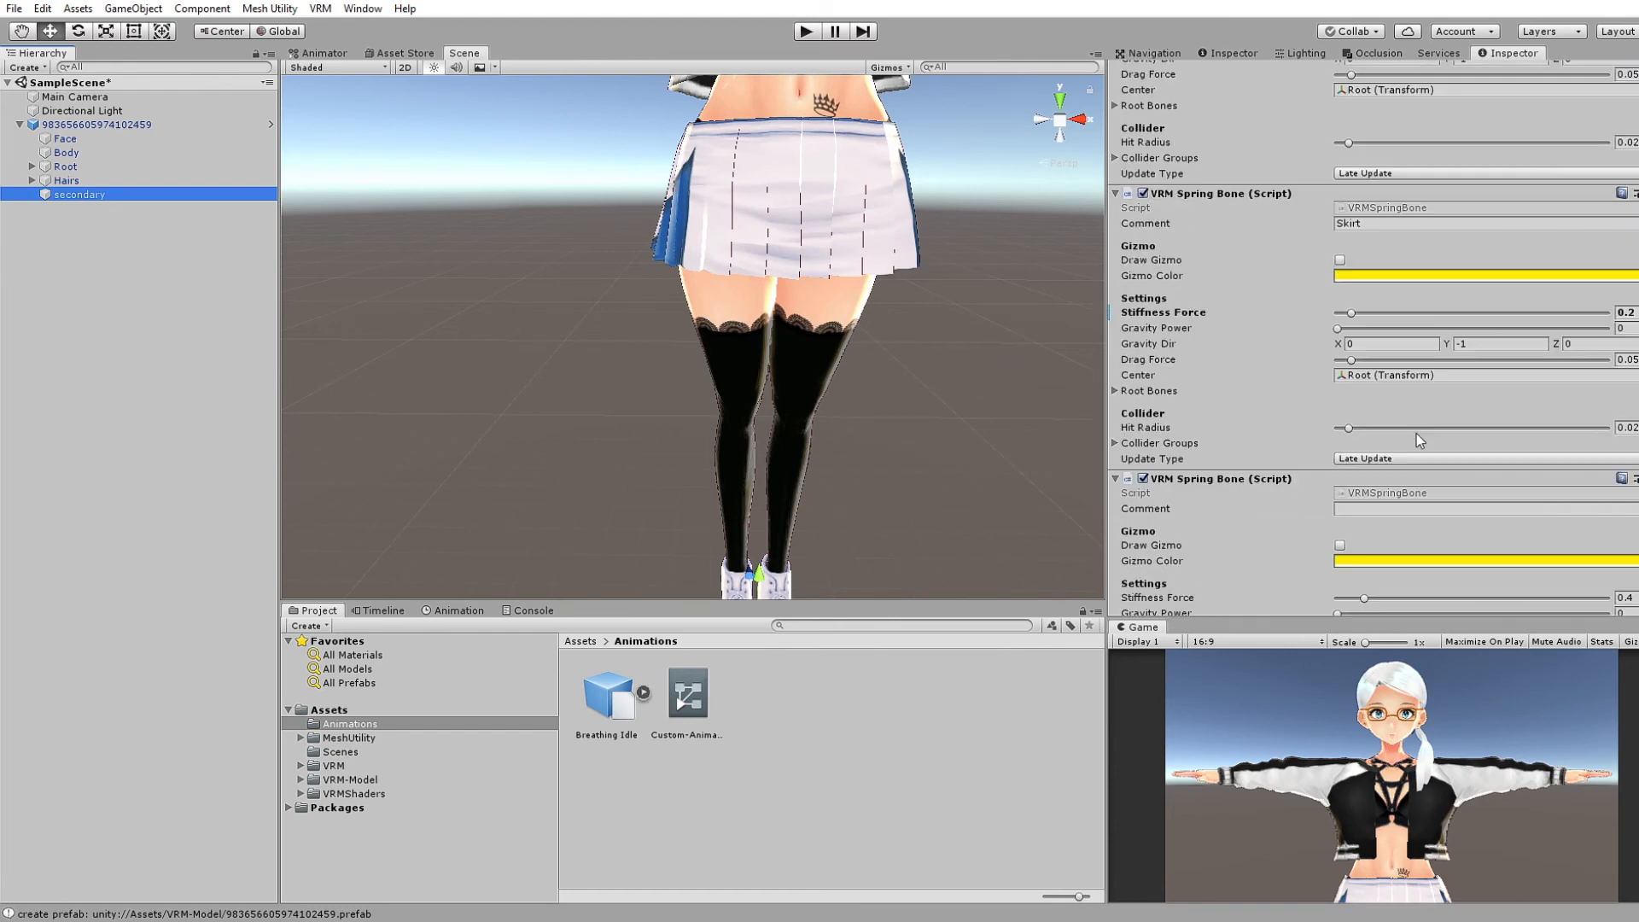
scroll(1380, 425, down, 1)
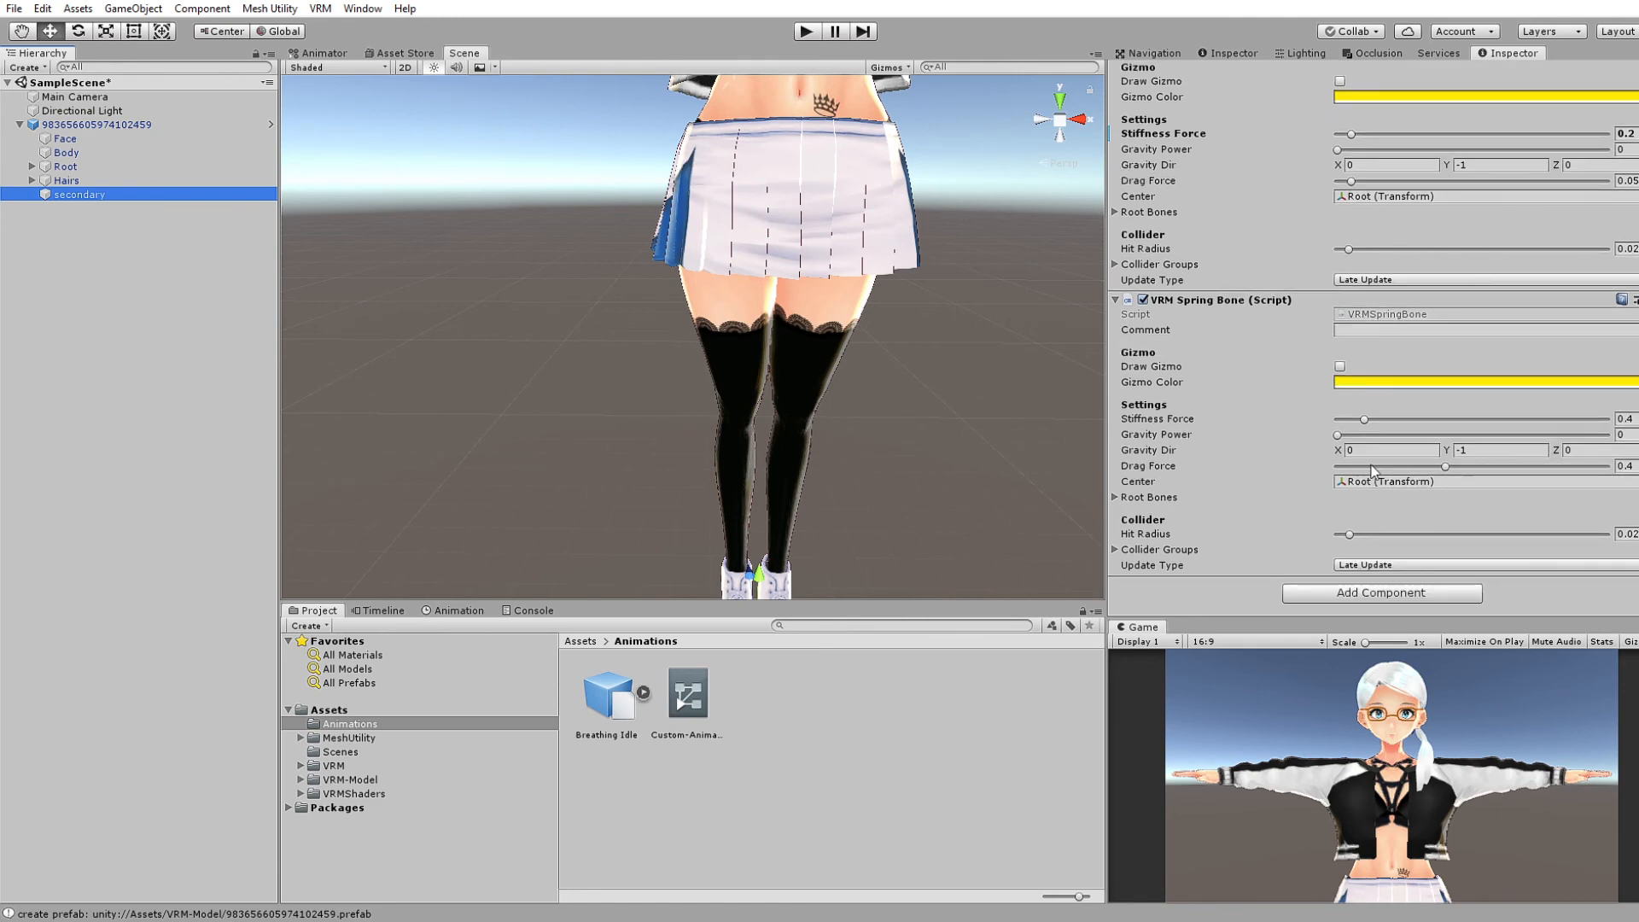
Select the avatar's Hair001 mesh to view its Skinned Mesh Renderer settings, and return to the secondary object's spring bones
middle_drag(927, 221, 900, 377)
click(830, 338)
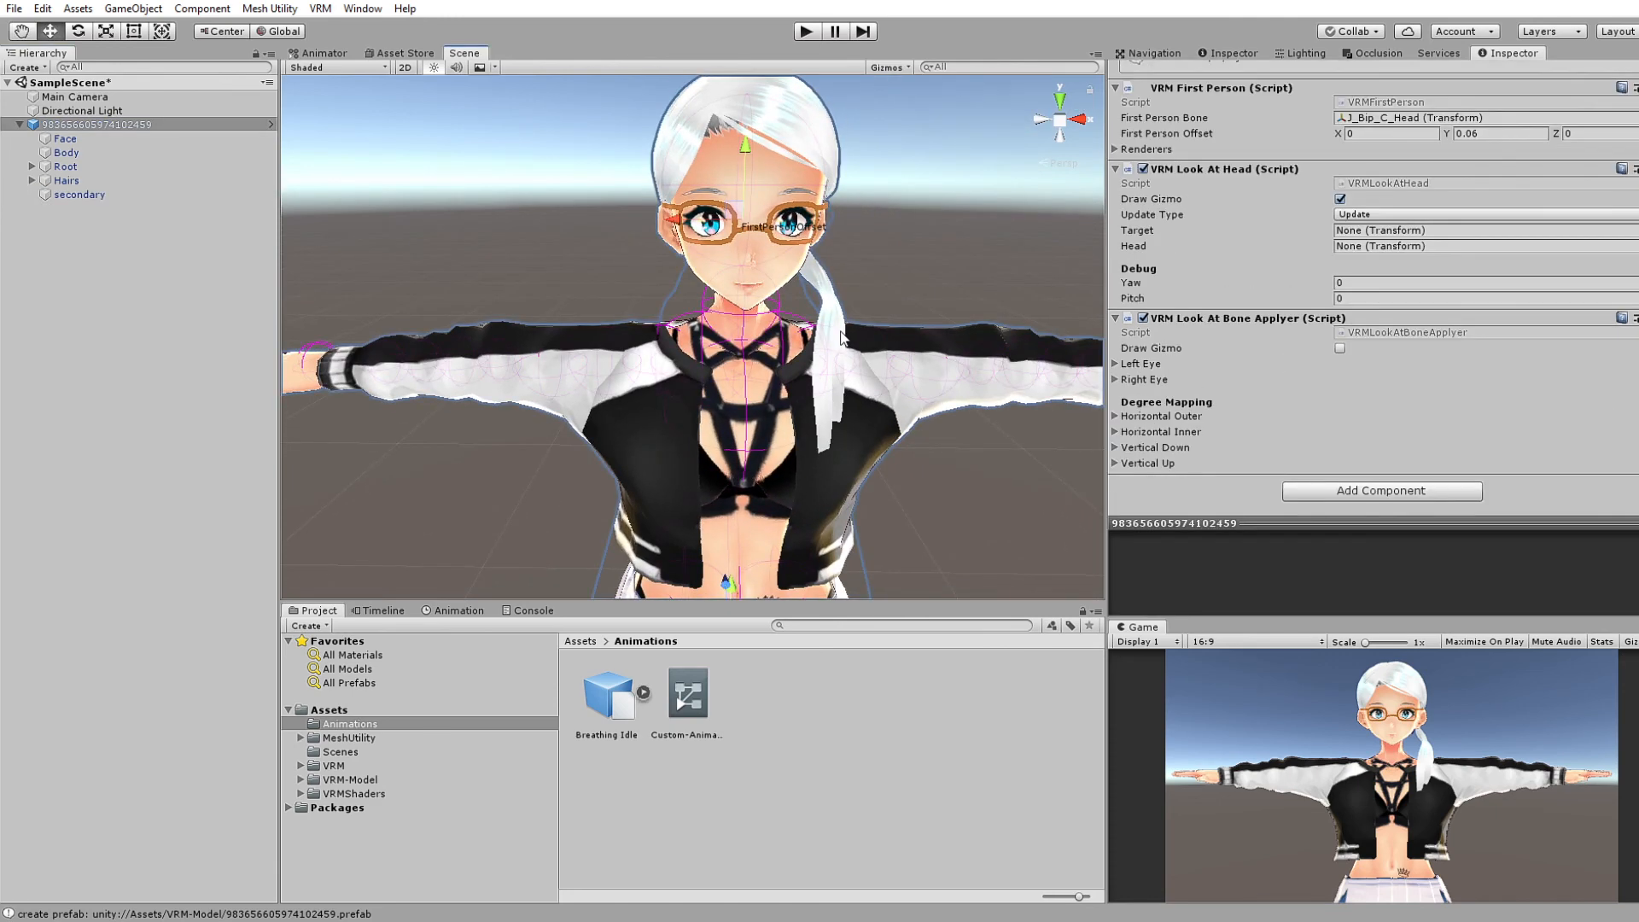
click(843, 335)
scroll(1447, 297, up, 3)
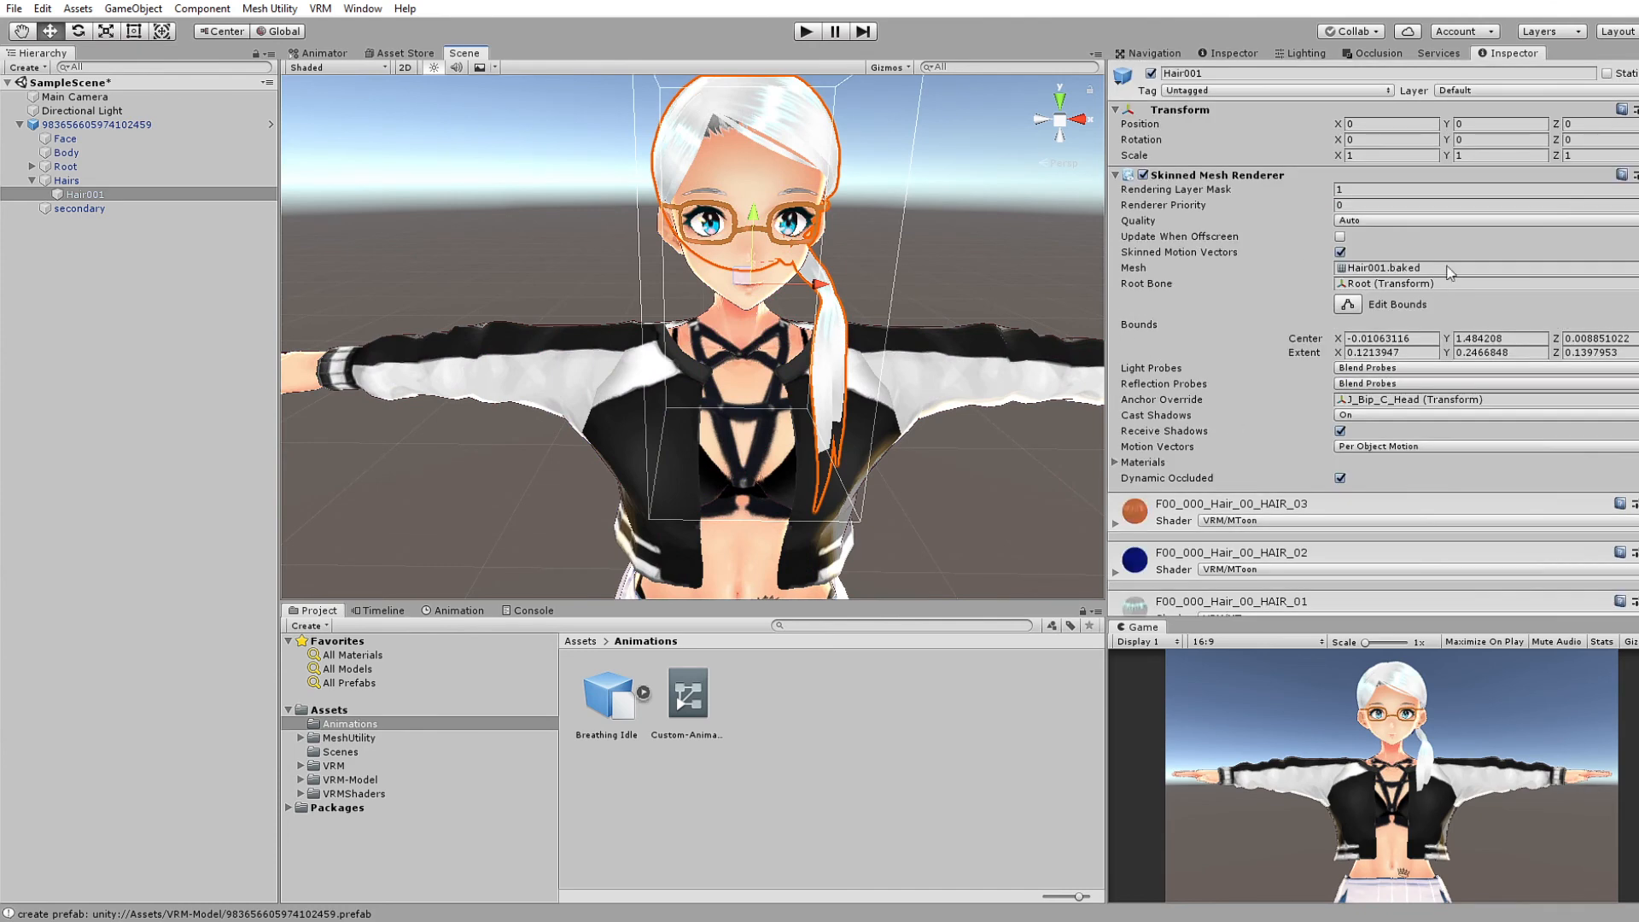
click(81, 209)
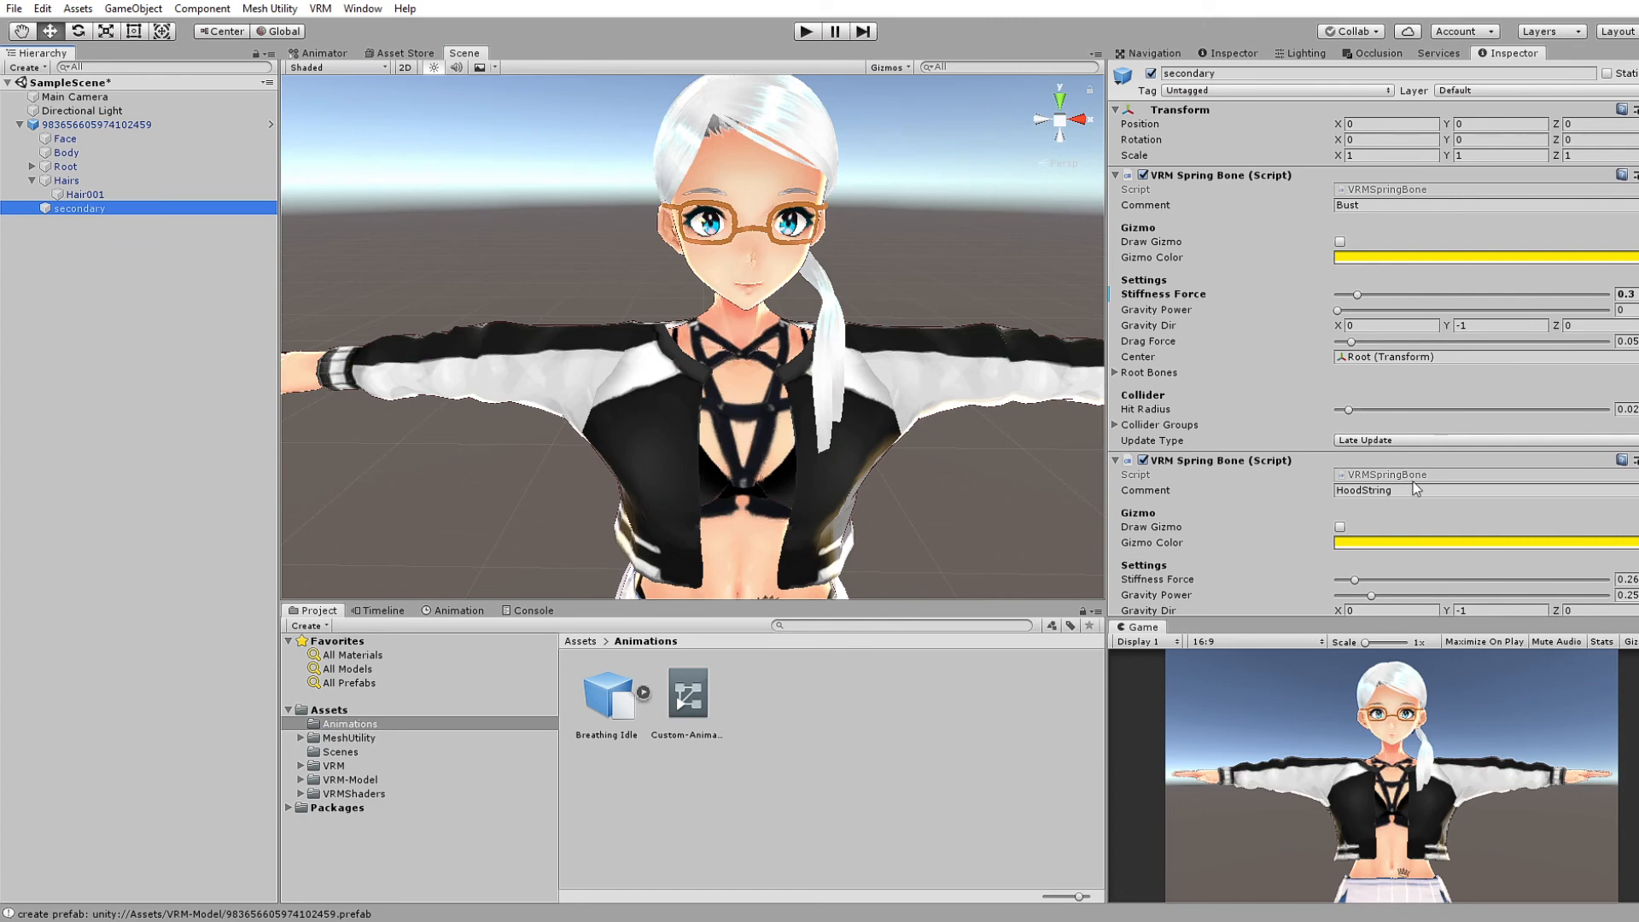
Review the secondary object's spring bones and the Hood bone's Center reference choices, and inspect the Hair001 and Hairs objects
scroll(1412, 482, down, 10)
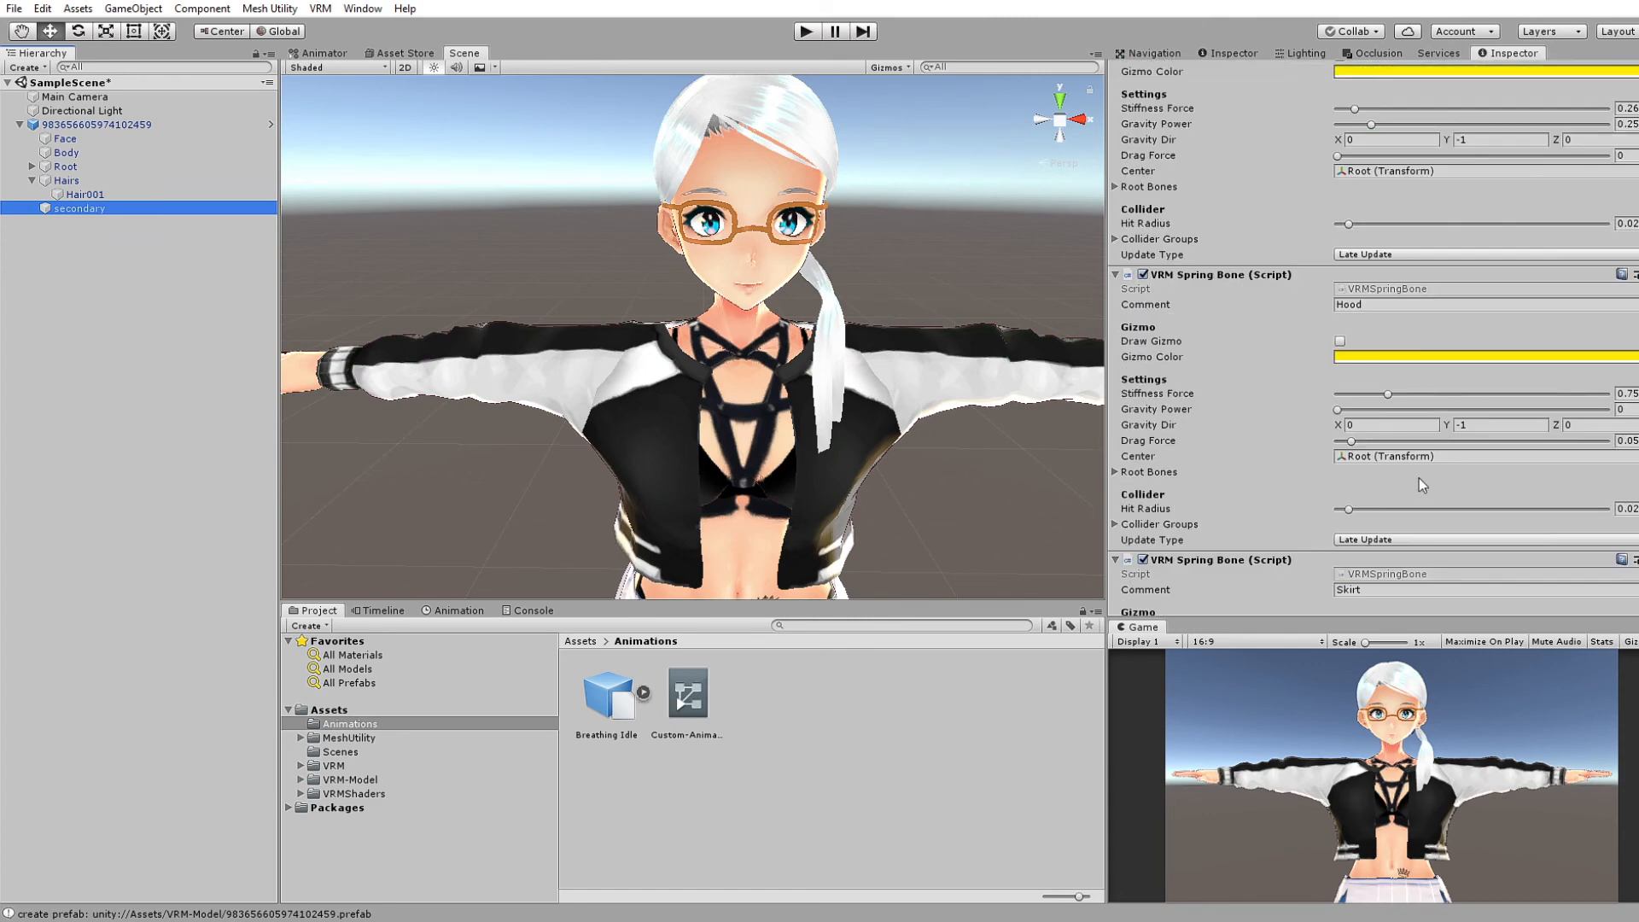
click(1632, 456)
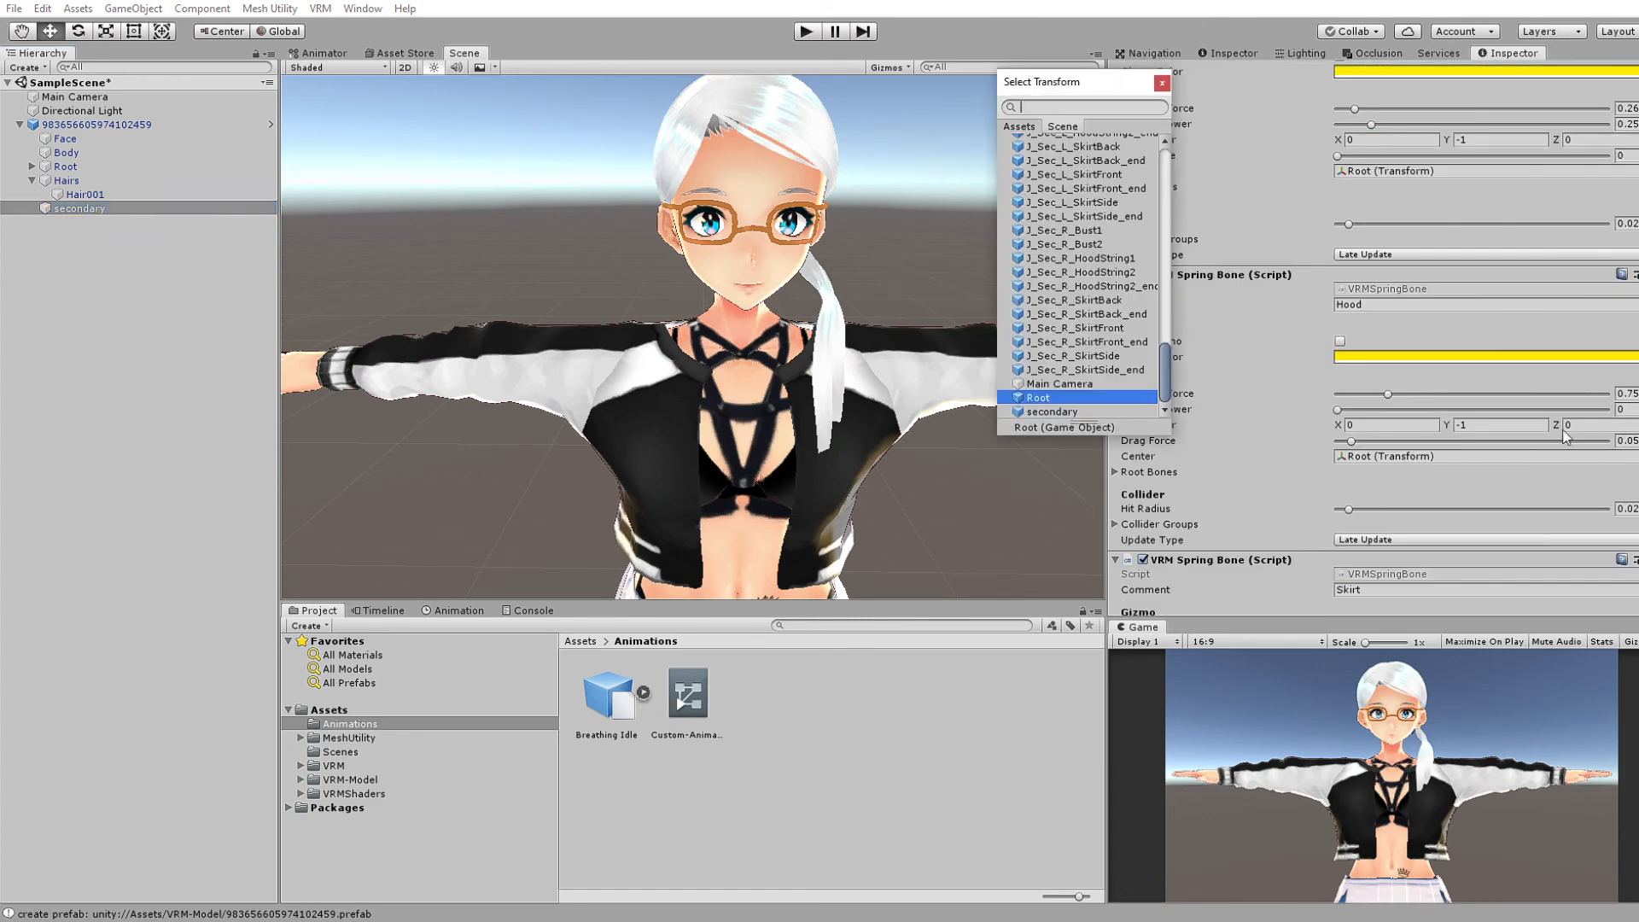
click(1161, 83)
scroll(1492, 393, down, 7)
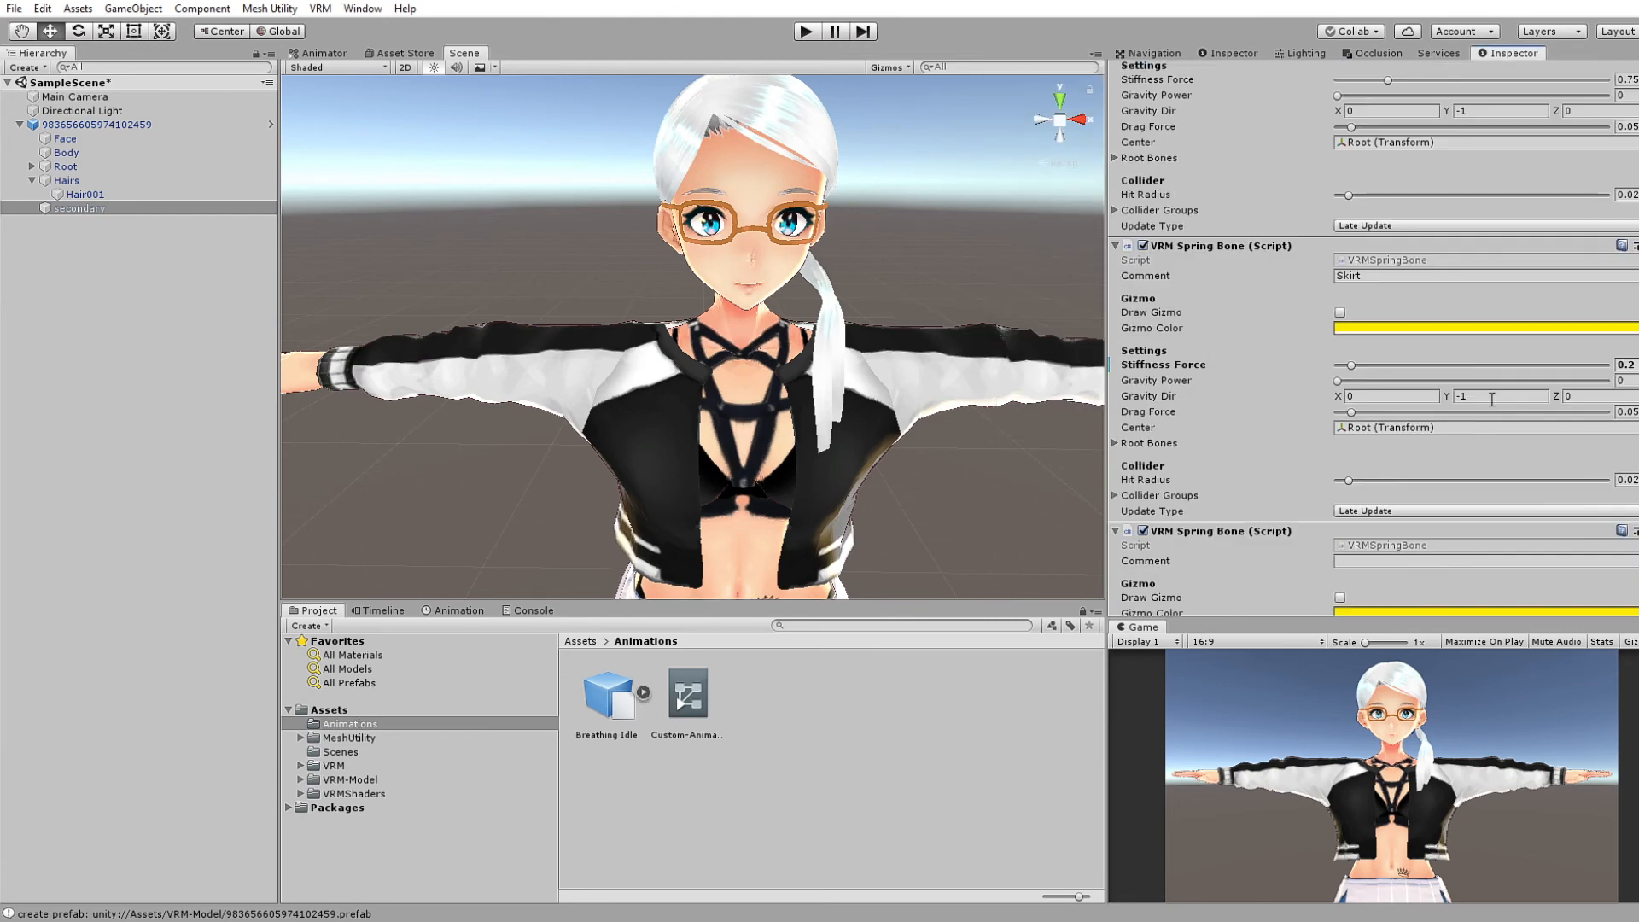
scroll(1442, 476, down, 3)
scroll(1443, 457, up, 5)
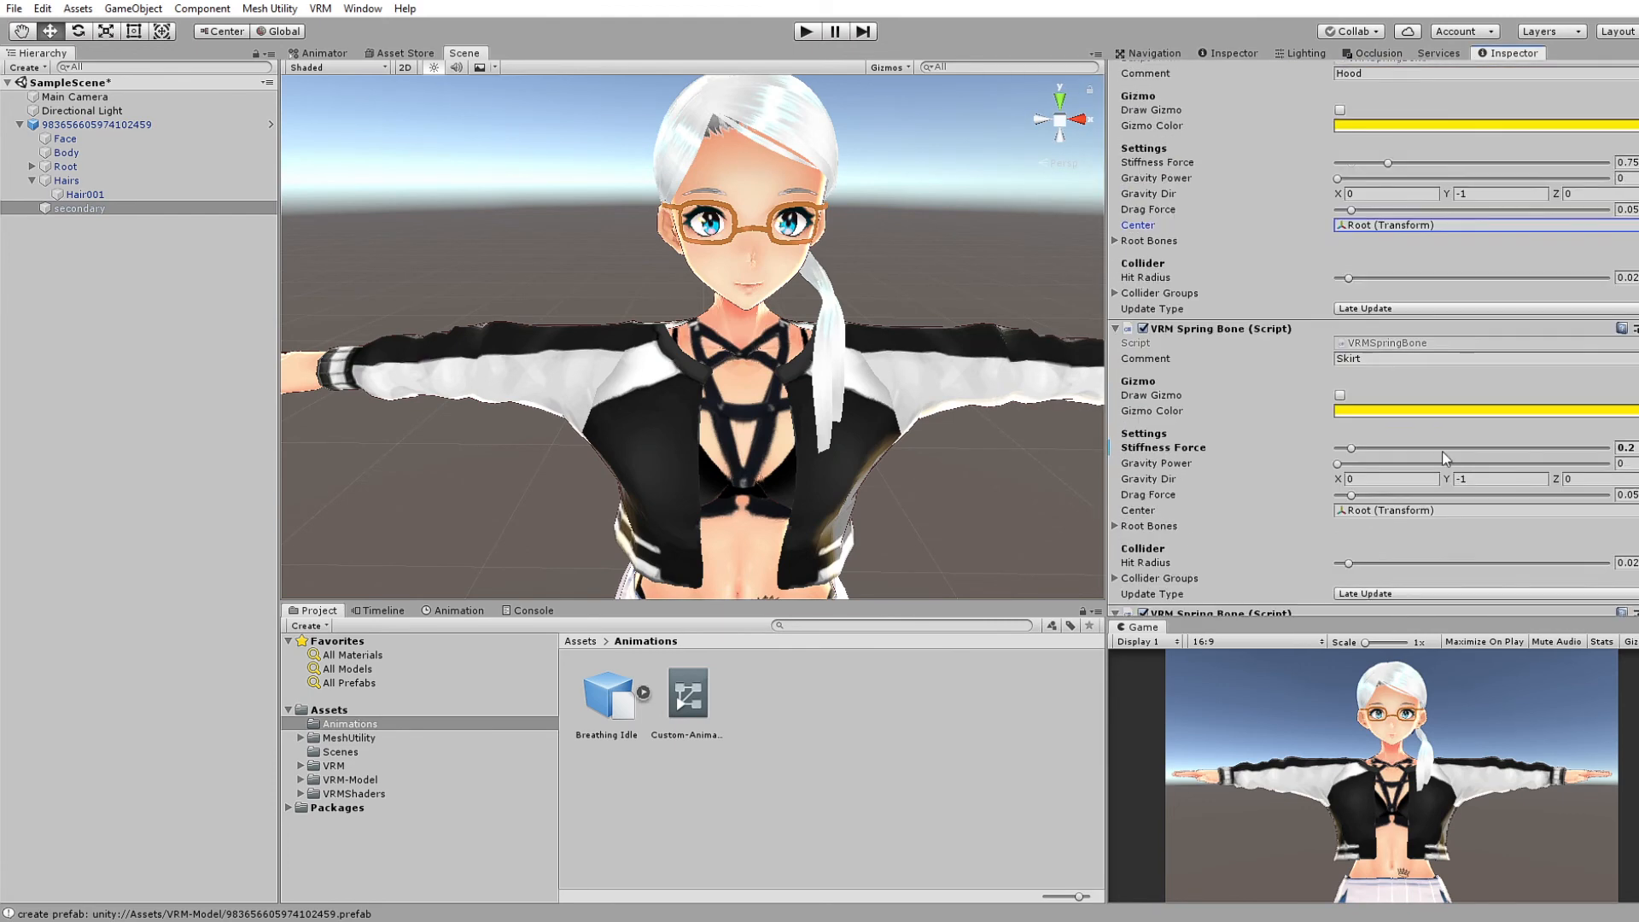
scroll(1468, 461, up, 9)
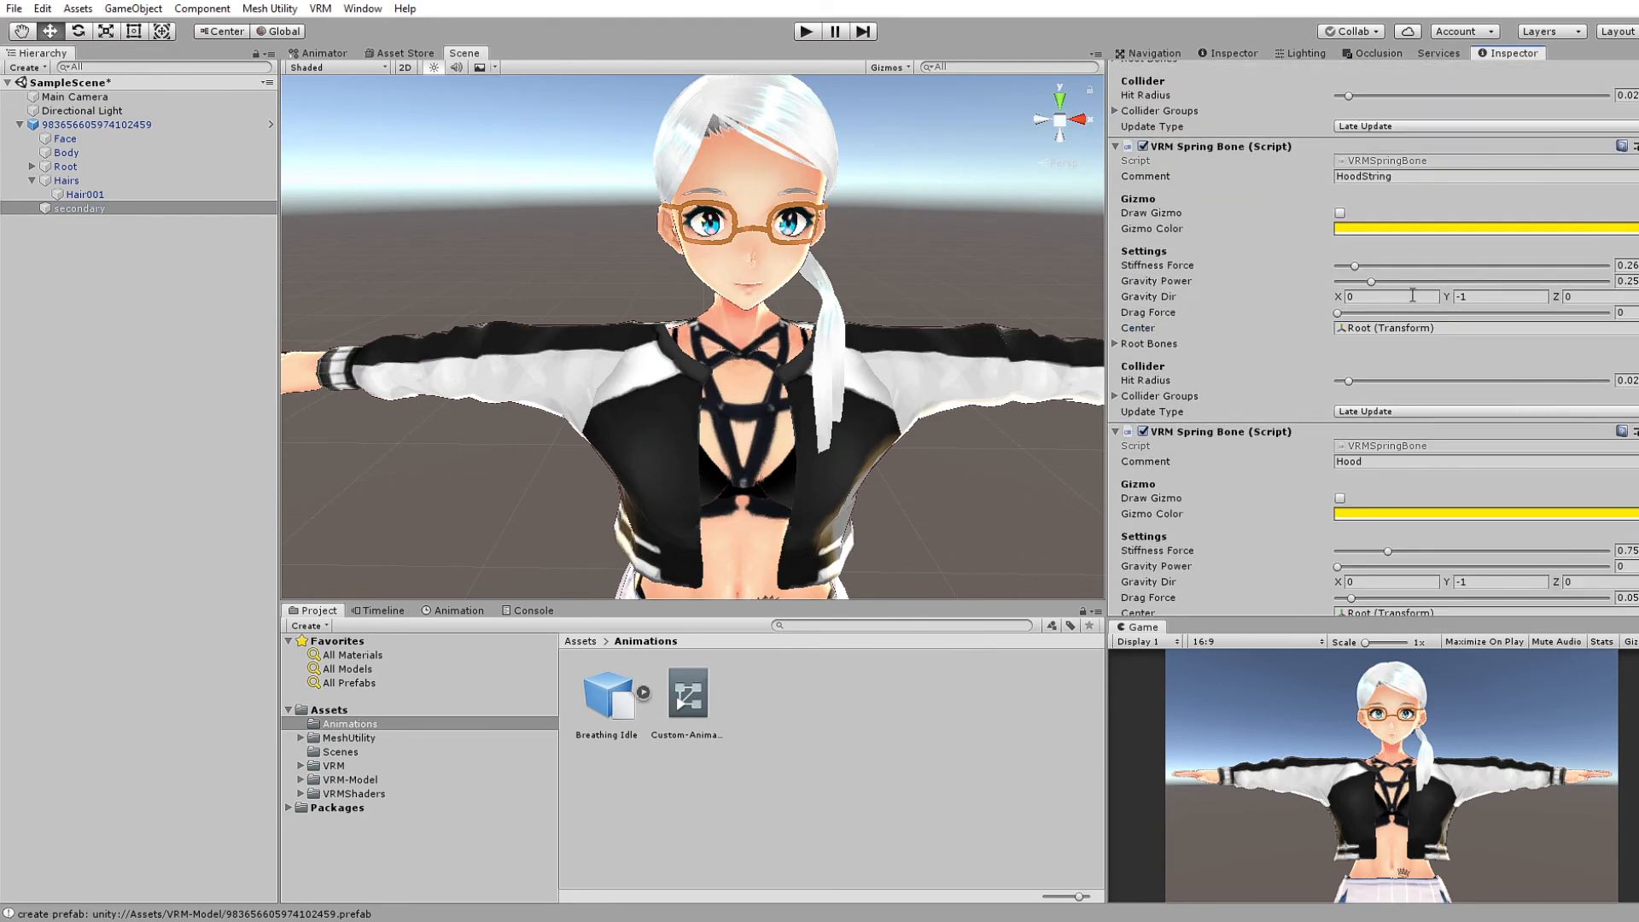
scroll(1413, 295, down, 3)
click(86, 194)
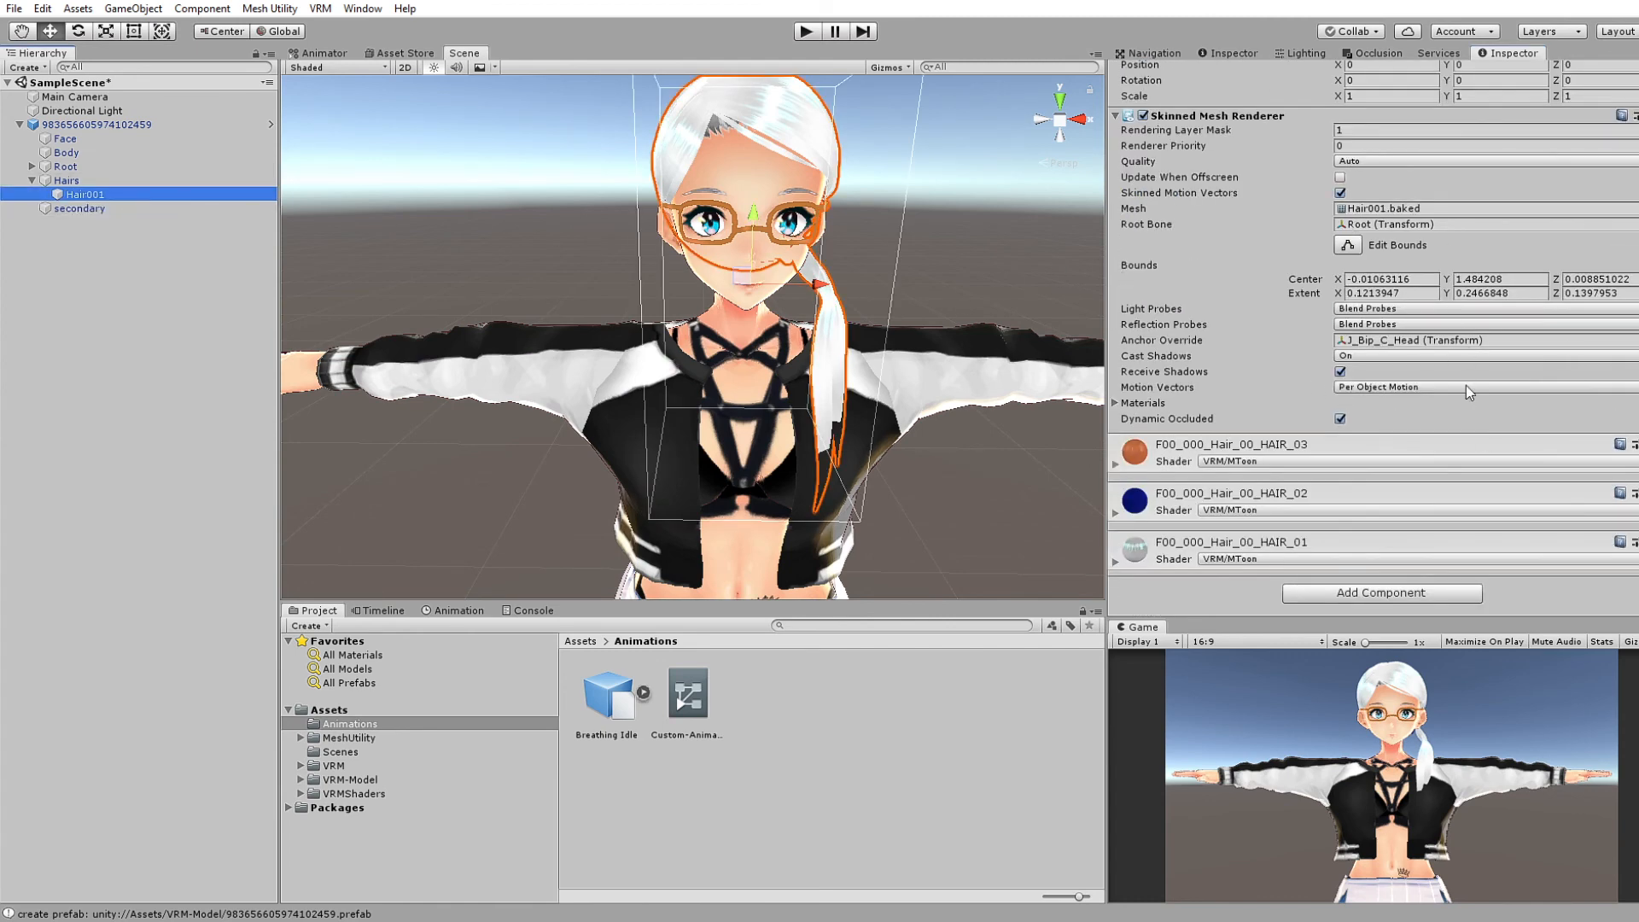
click(66, 180)
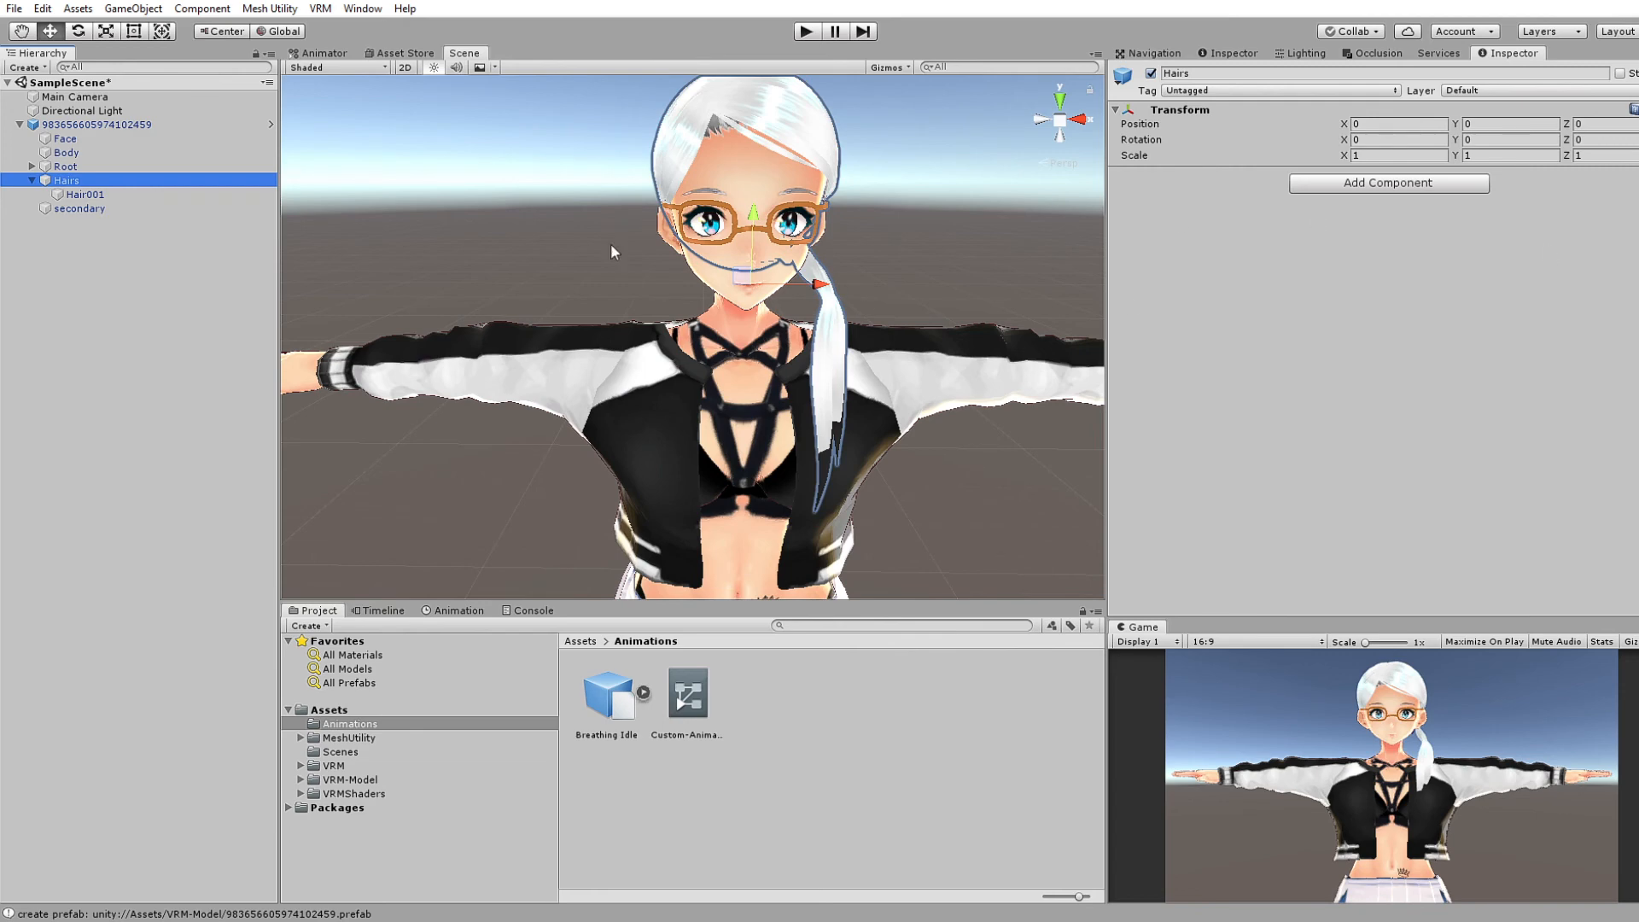
Add another VRM Spring Bone component to the avatar's secondary object, below the existing spring bones
click(83, 209)
scroll(1495, 322, down, 5)
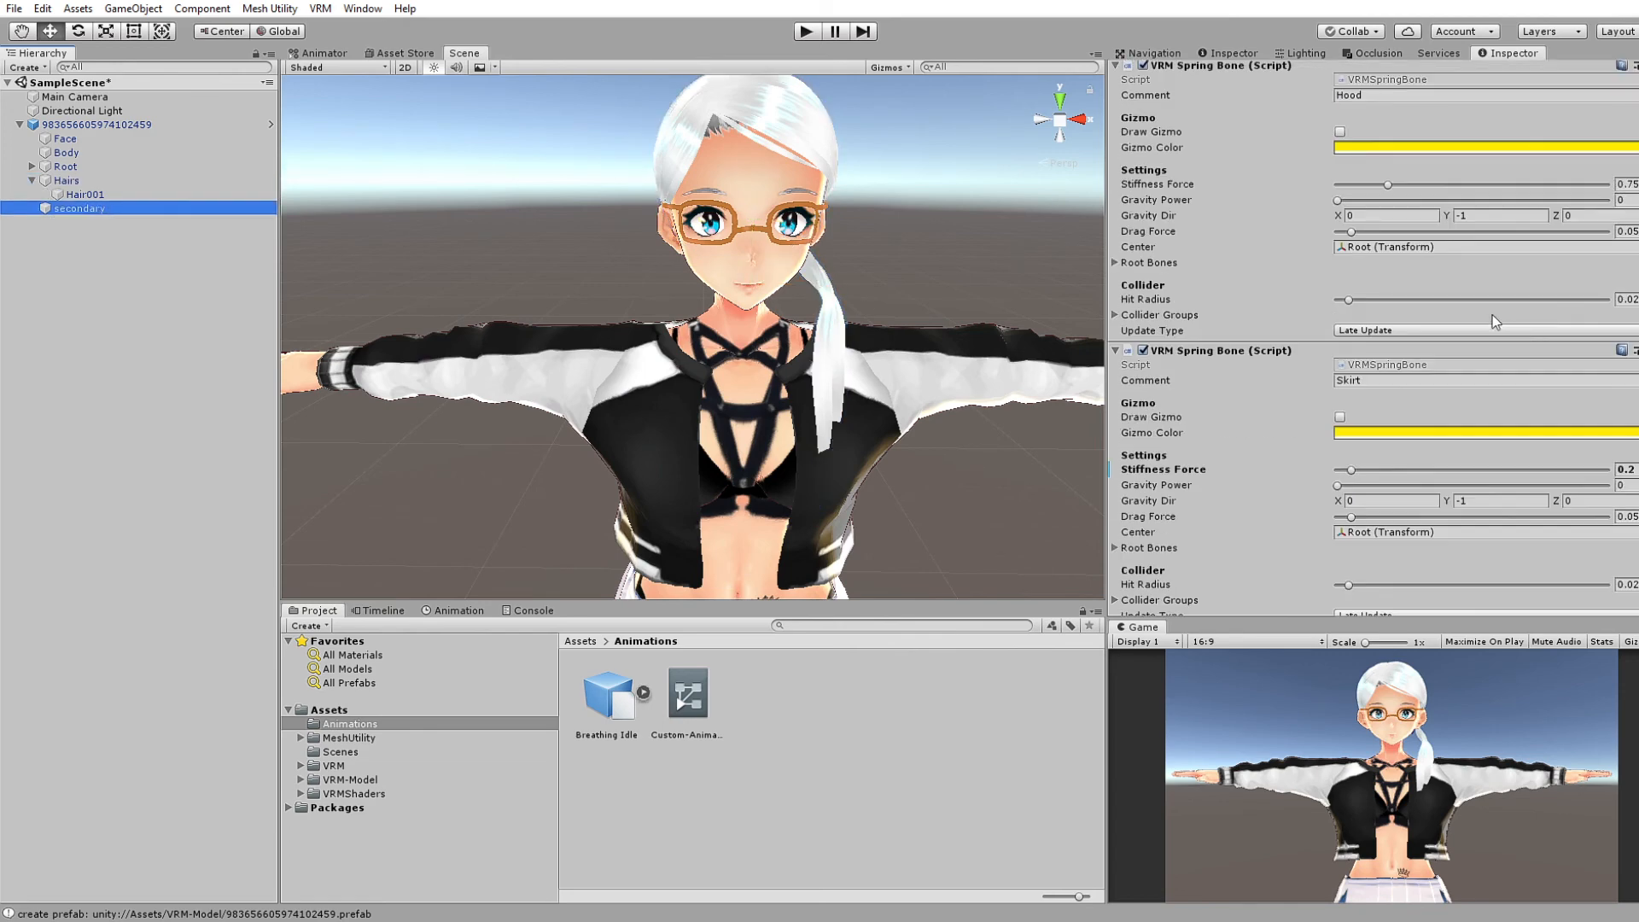
scroll(1460, 350, down, 4)
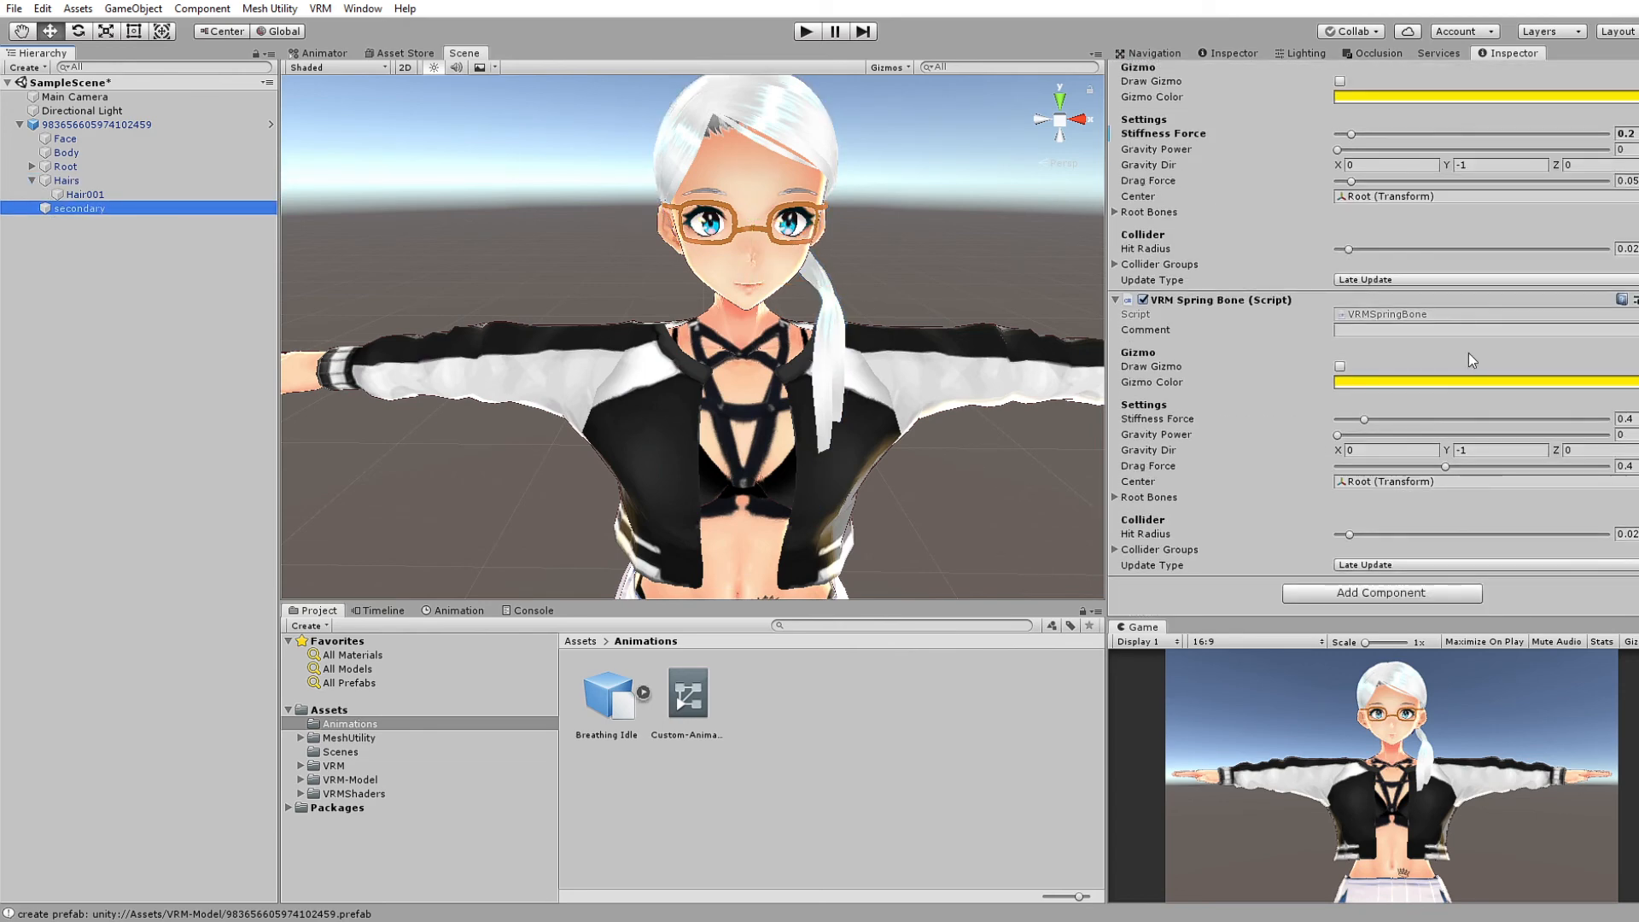
click(1318, 593)
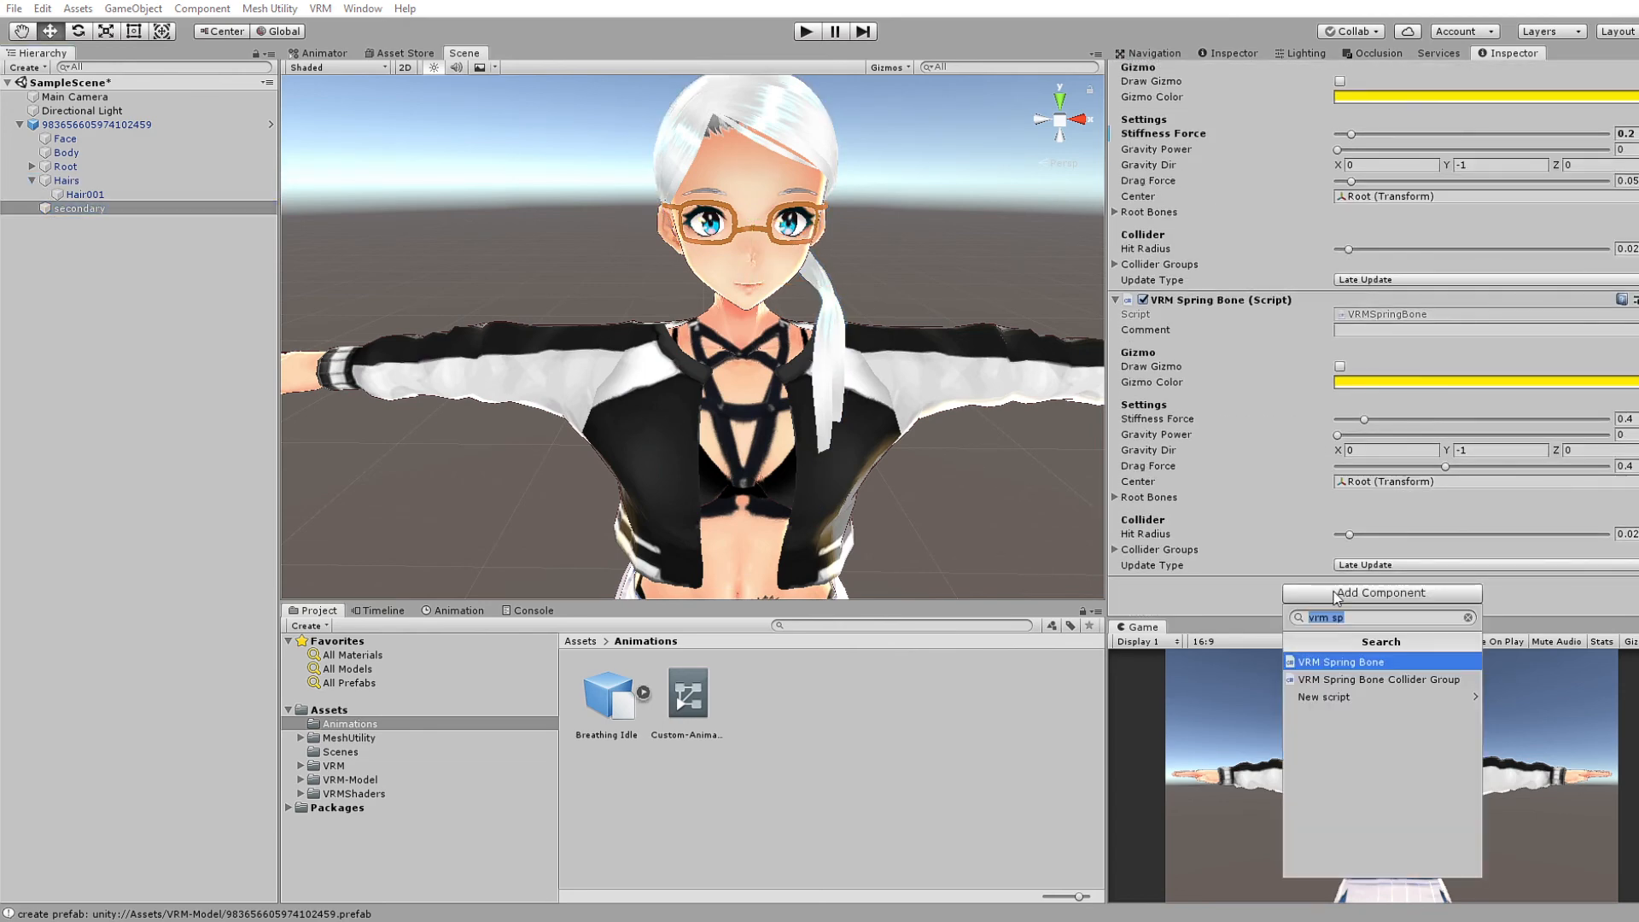
click(1379, 663)
scroll(1463, 468, down, 3)
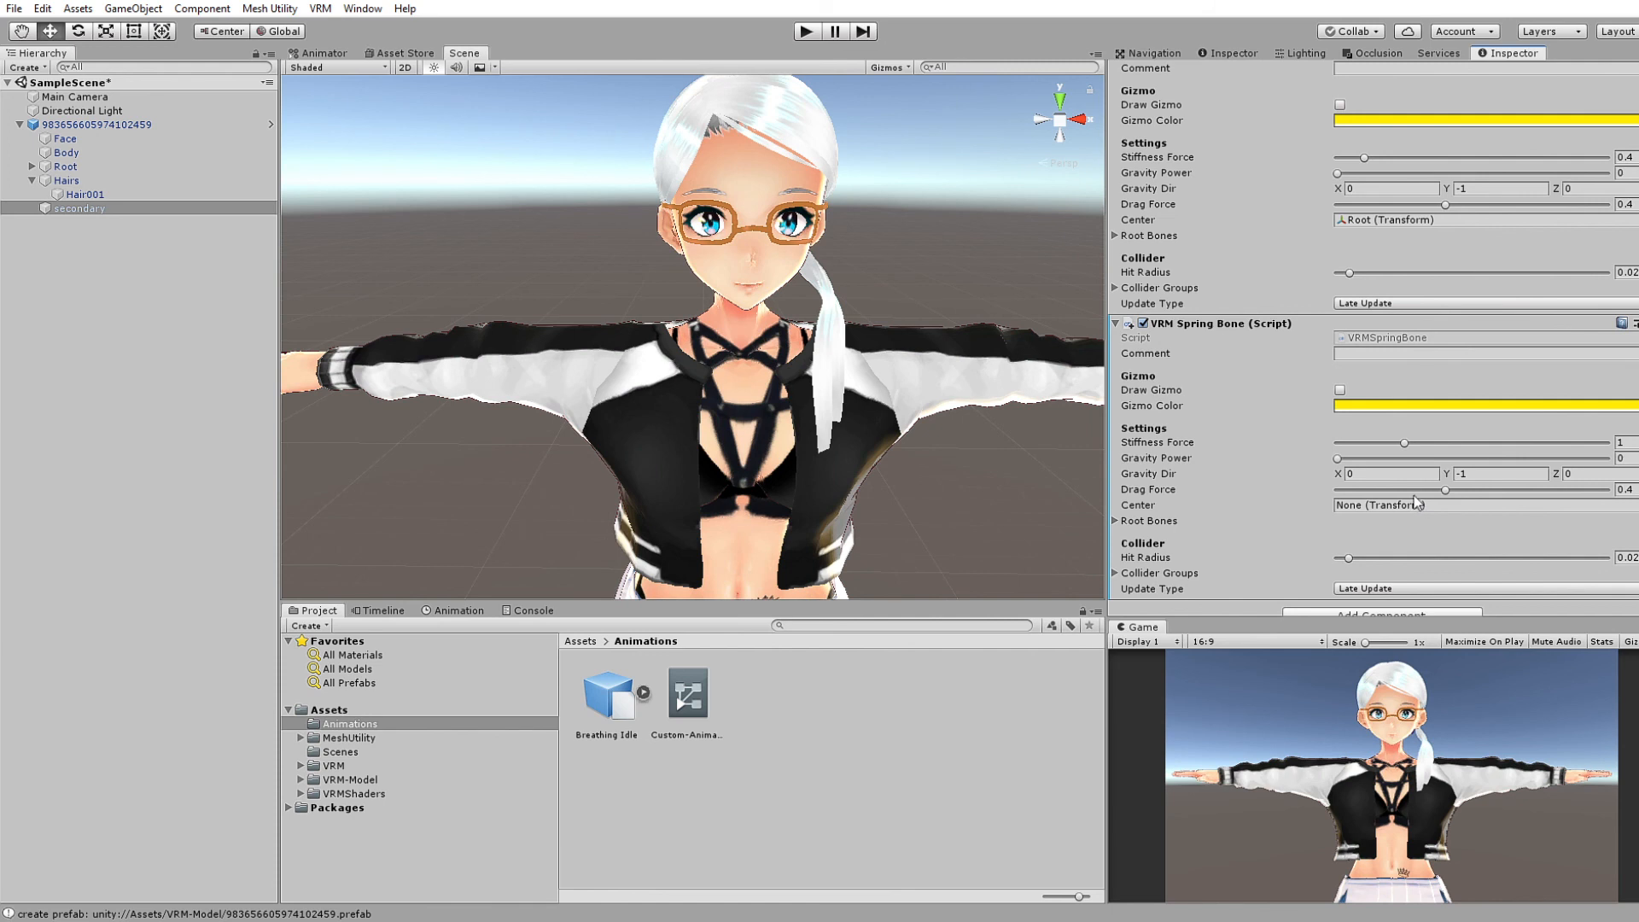
Assign Hair001 as the new spring bone's Center and set its Stiffness Force to 0.3
click(64, 197)
click(67, 208)
scroll(1424, 504, down, 1)
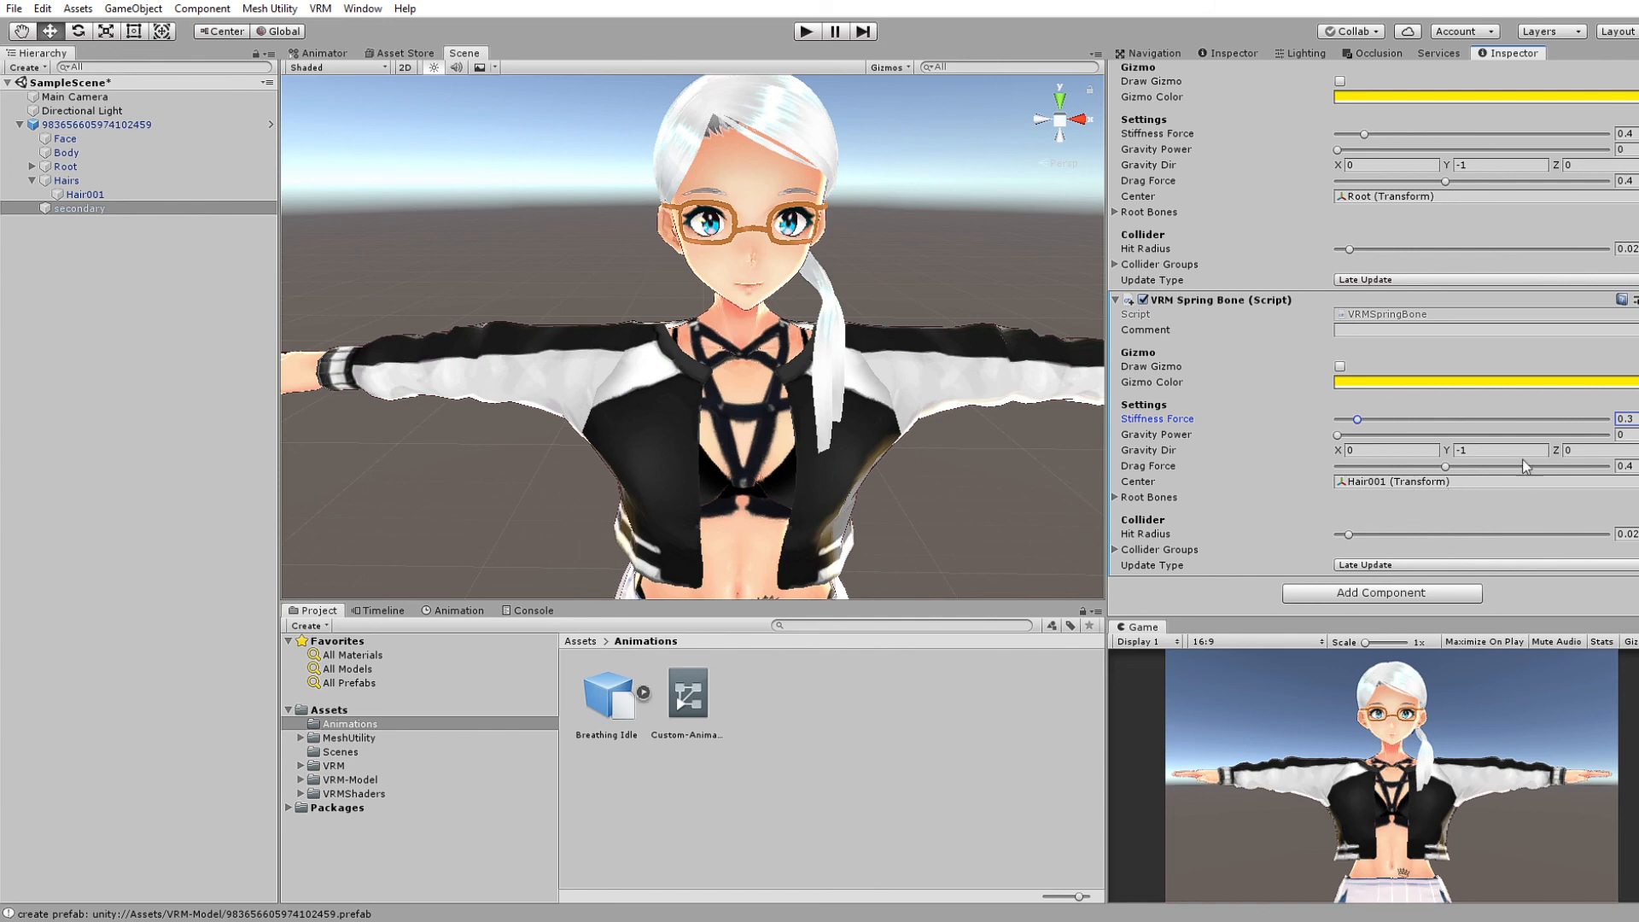
Test the hair spring bone in Play mode with Hit Radius about 0.23 and Stiffness Force 0.1, and stop playing
click(804, 33)
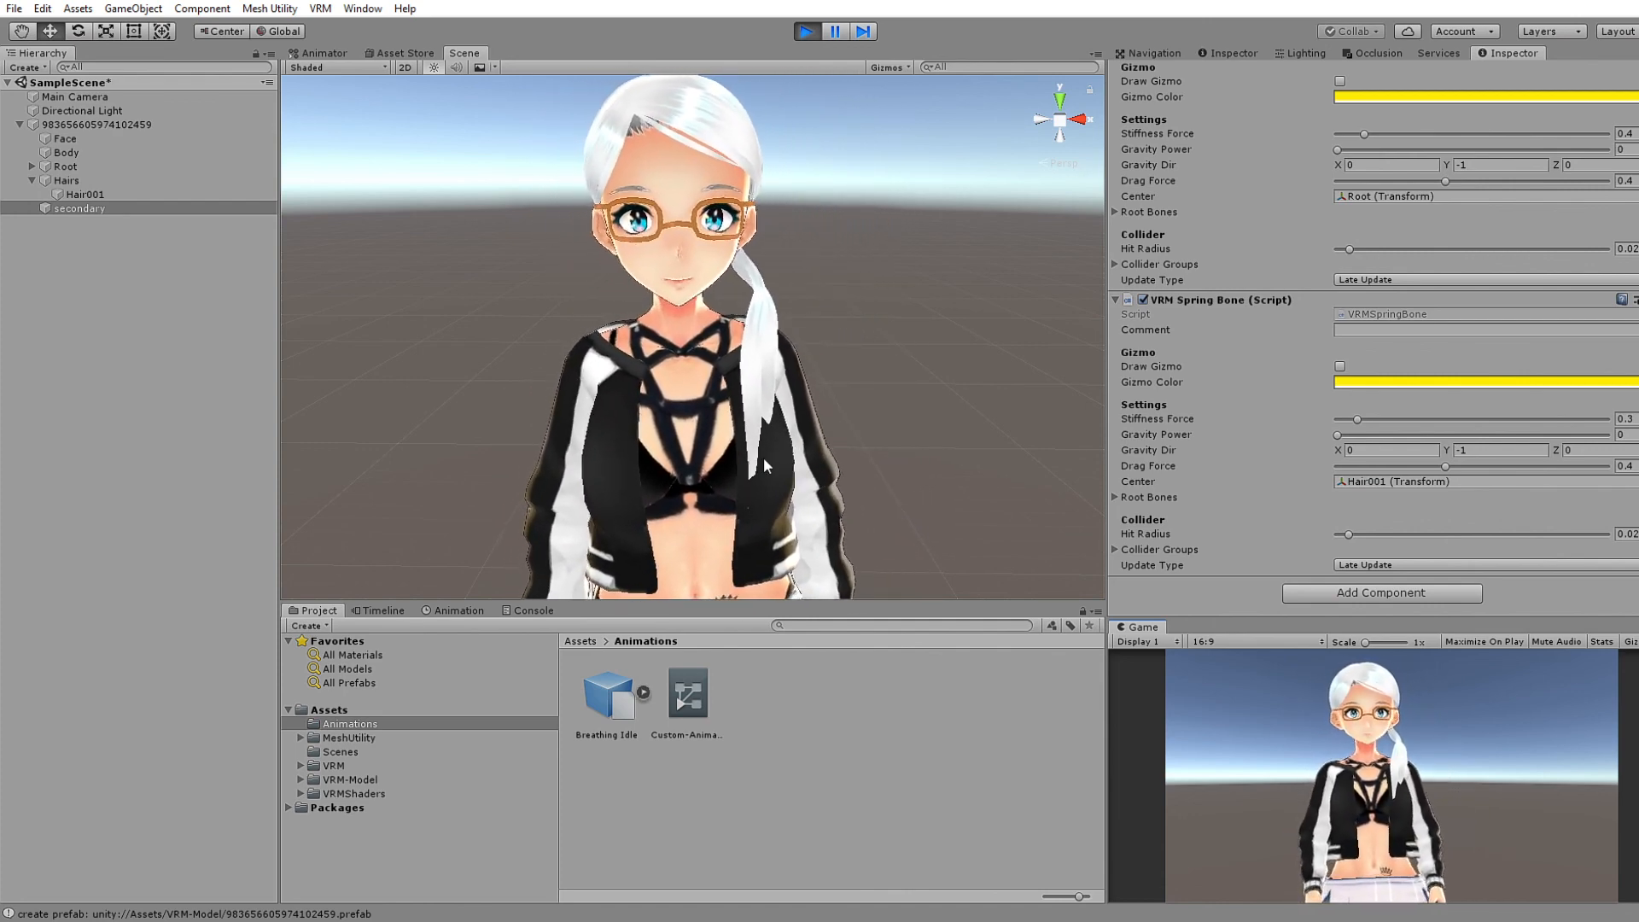
drag(1348, 536, 1476, 524)
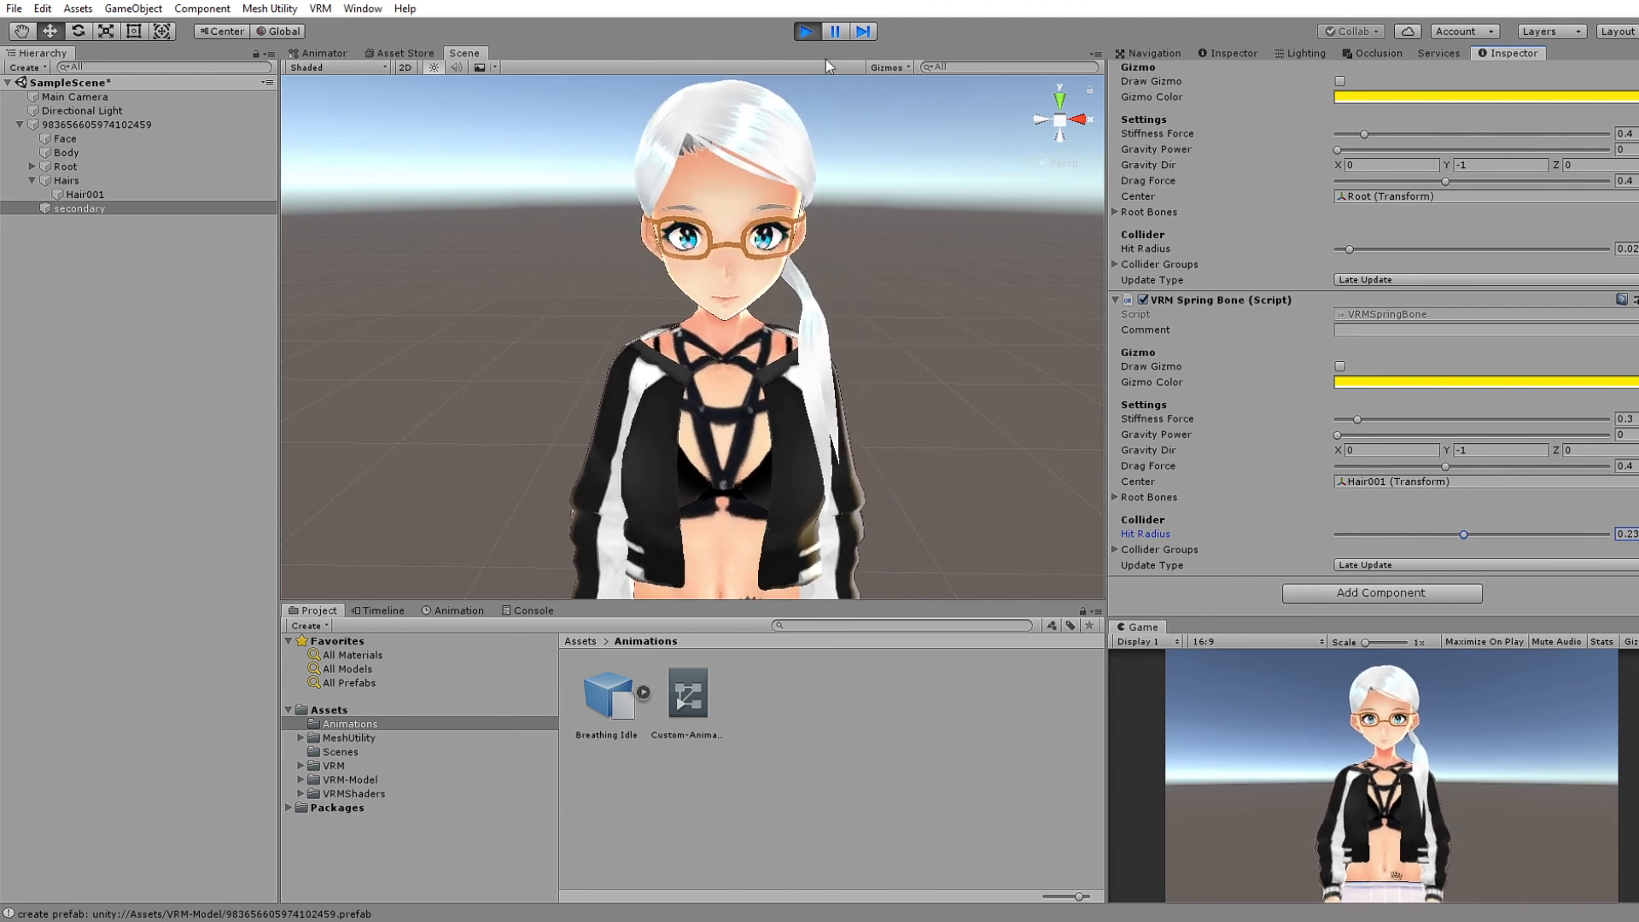
click(1632, 416)
text(0.1)
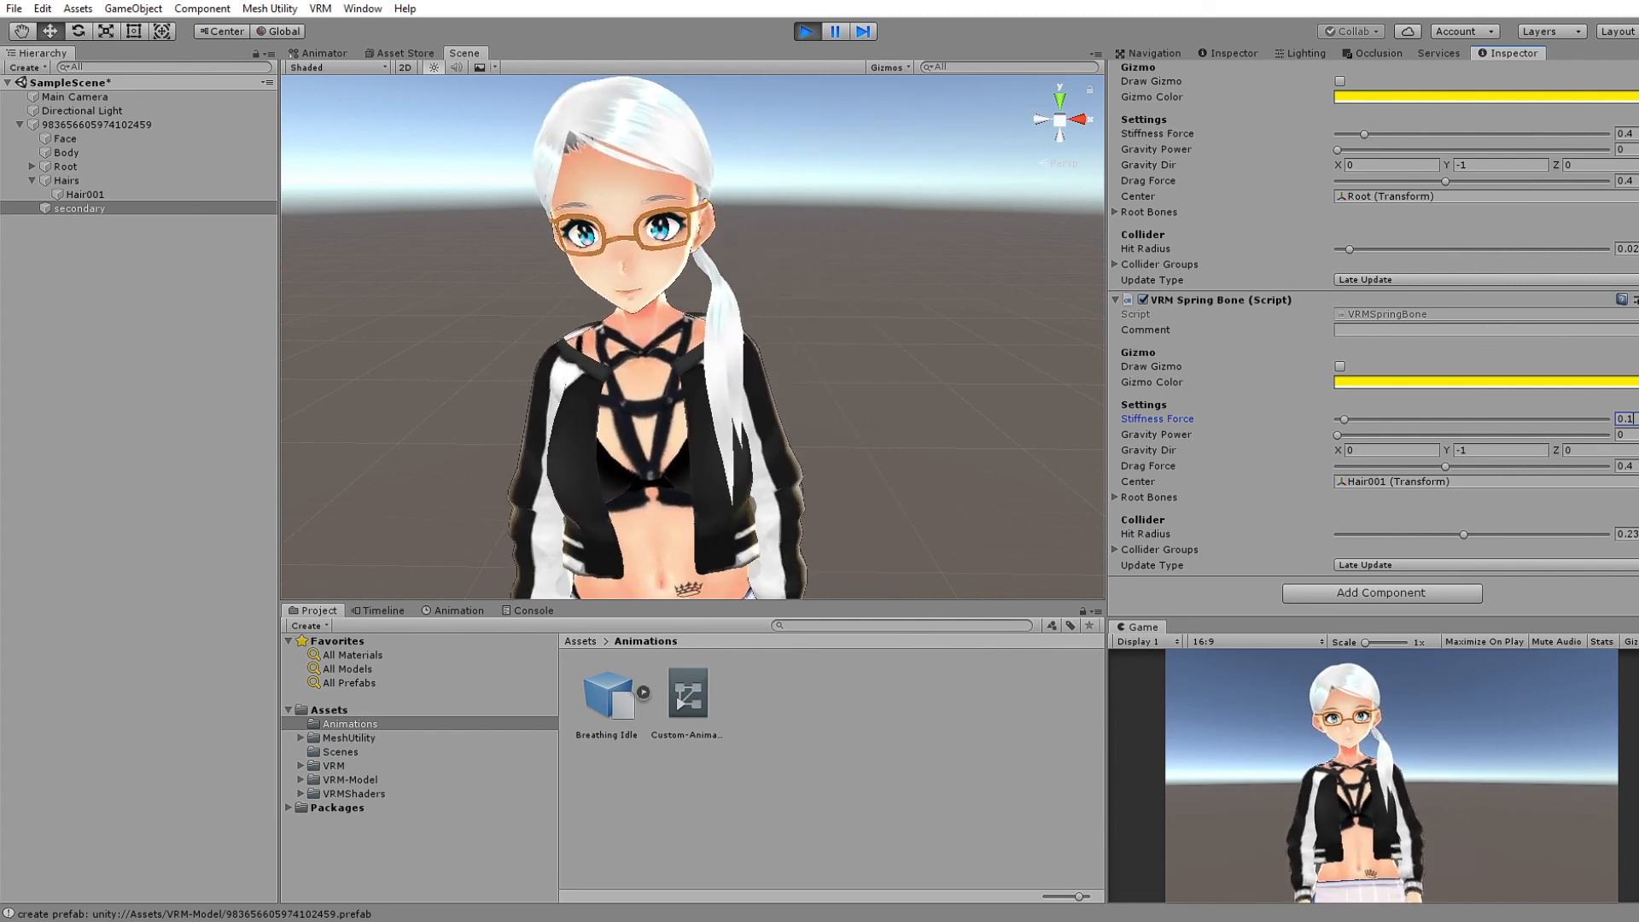
click(805, 31)
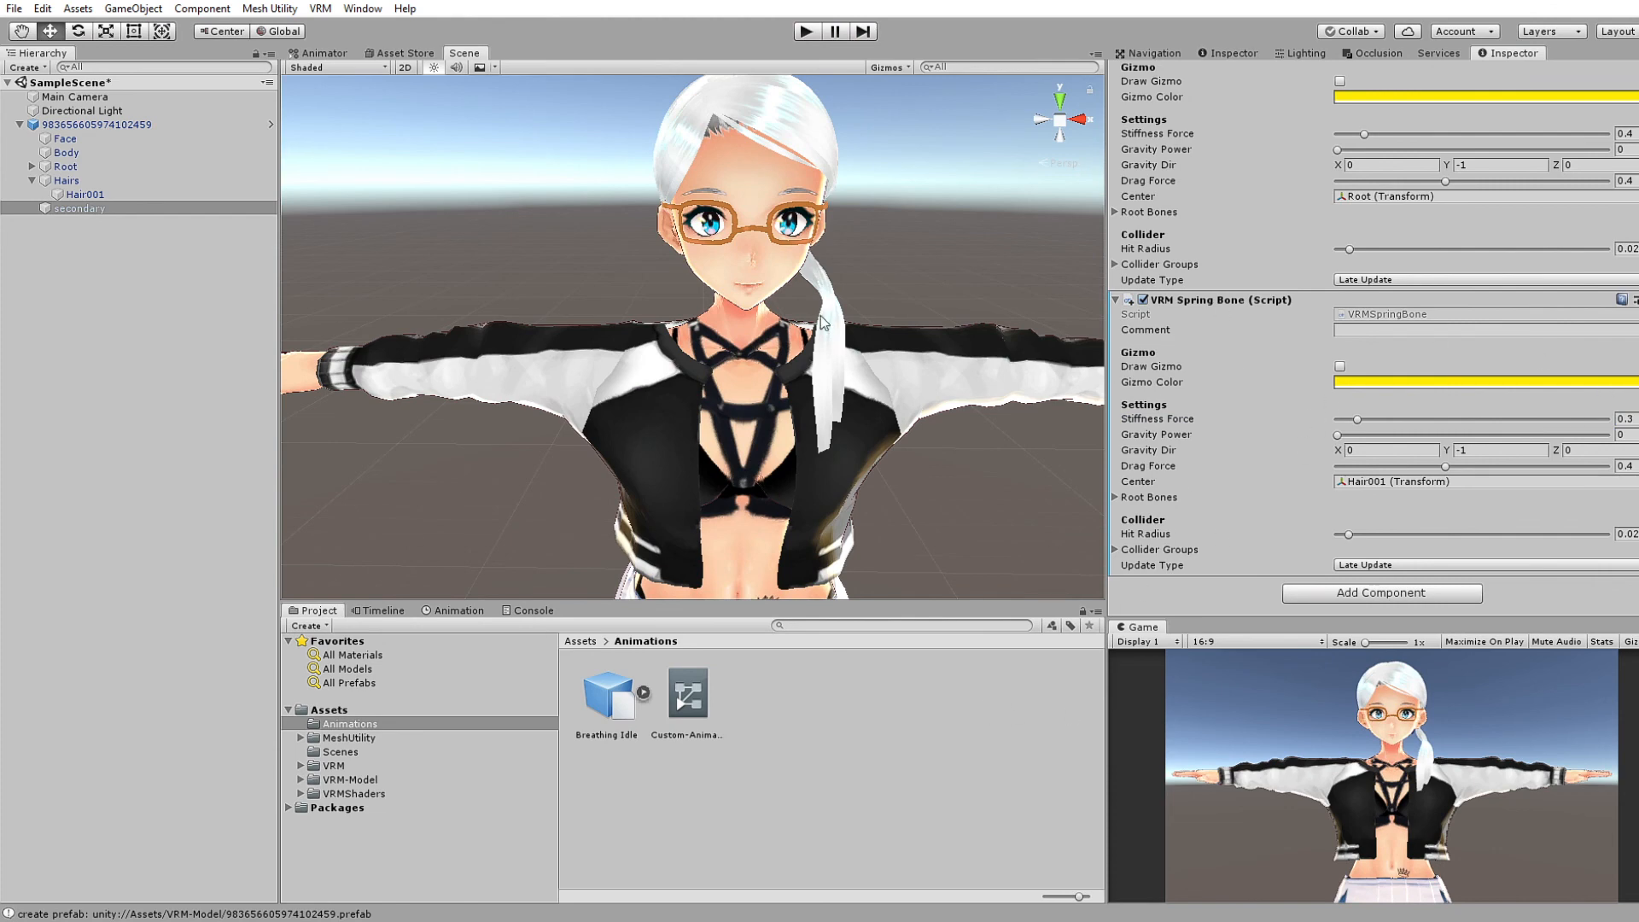
mouse_move(694, 263)
middle_down()
mouse_move(790, 209)
mouse_move(667, 260)
middle_up()
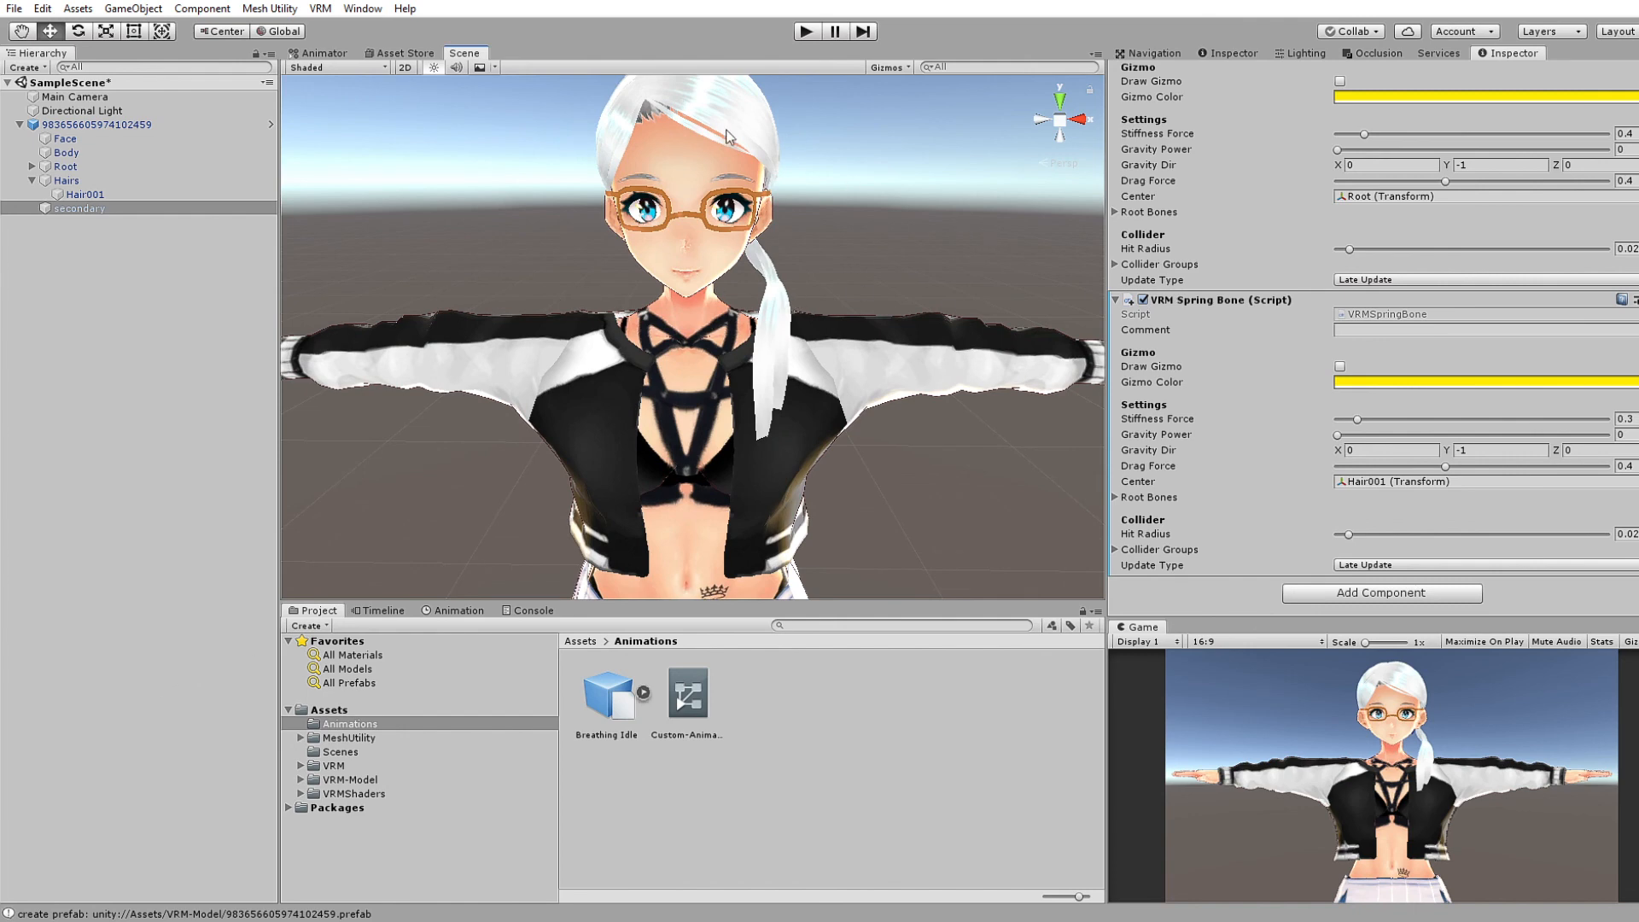
scroll(777, 263, down, 5)
scroll(742, 334, up, 5)
mouse_move(735, 317)
middle_down()
mouse_move(727, 356)
mouse_move(740, 335)
middle_up()
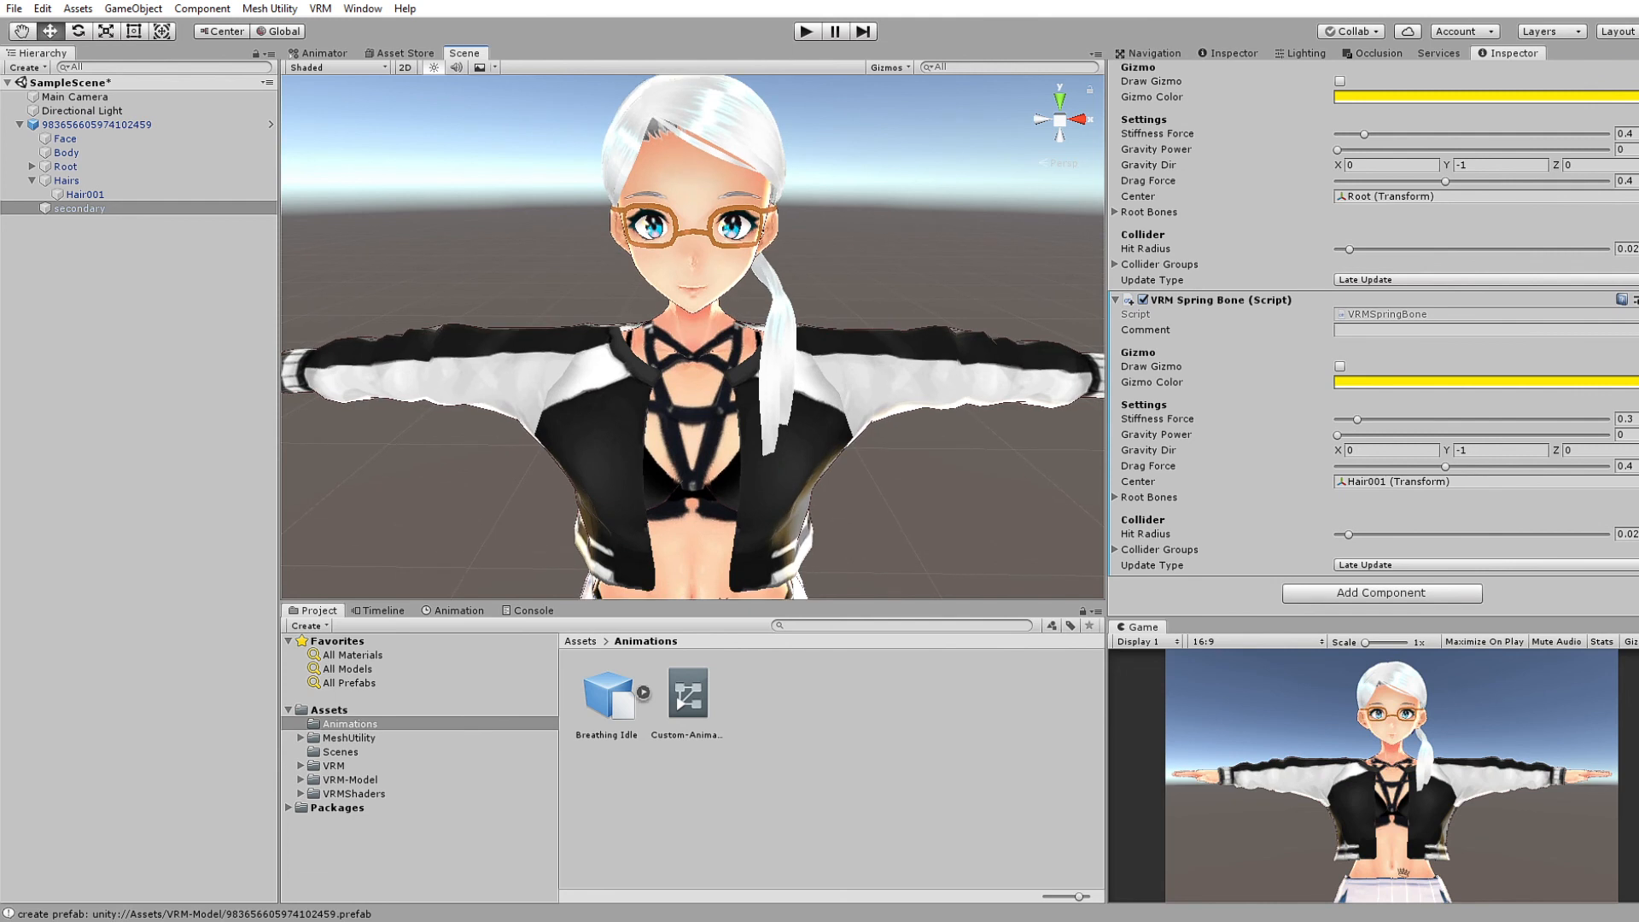